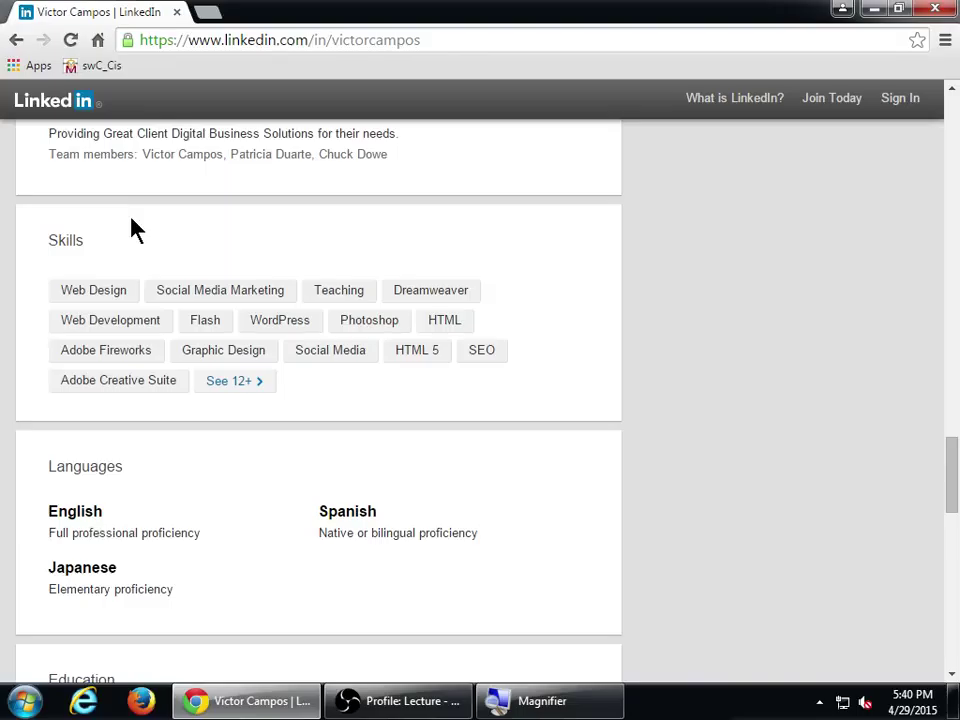
- In a new tab, search Google for the profile owner's full name
{"action": "key", "text": "ctrl+t"}
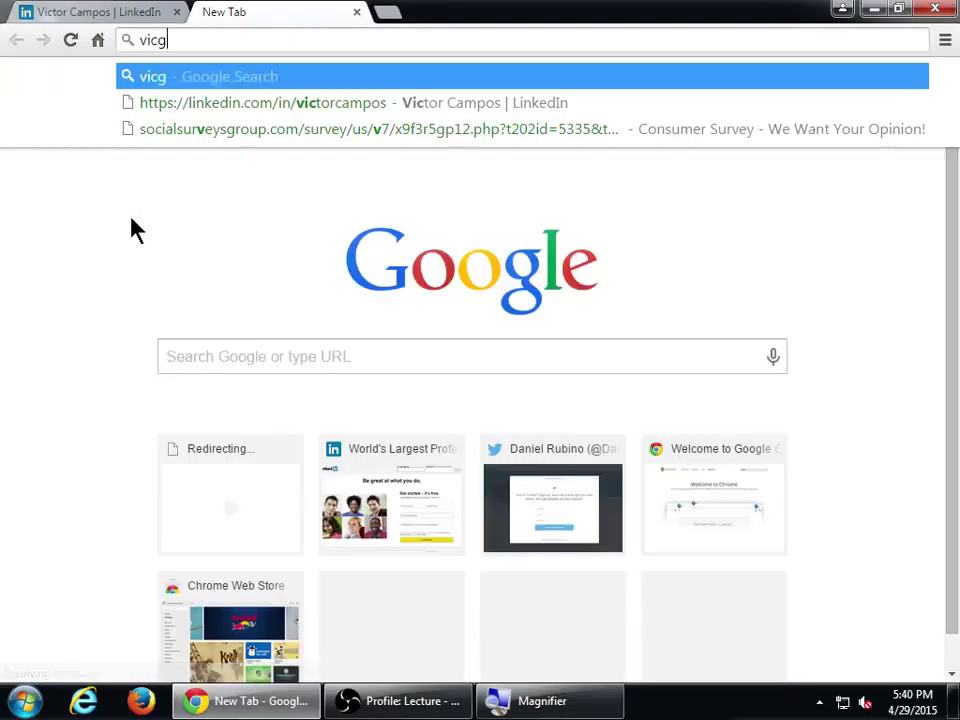
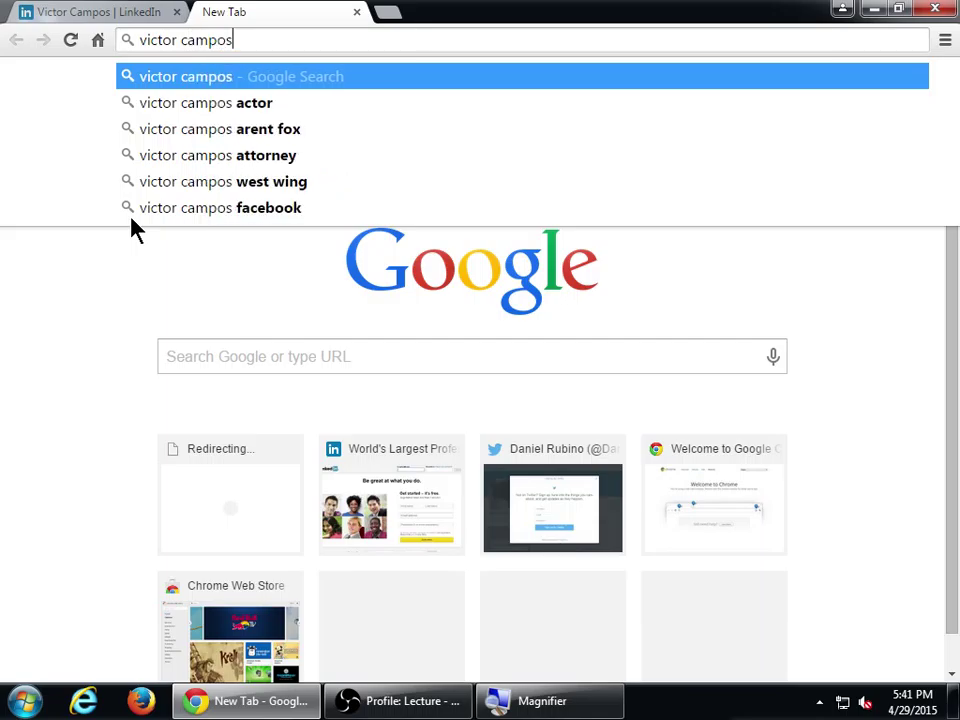
{"action": "key", "text": "Return"}
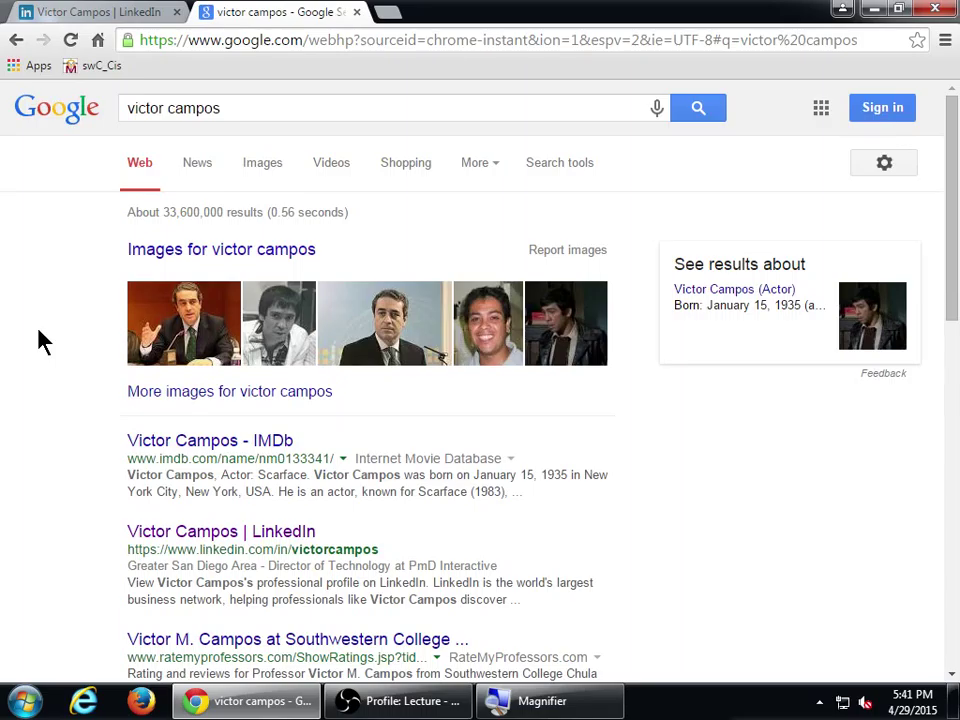
- Scroll through the Google results showing the LinkedIn profile, then switch back to the LinkedIn tab
{"action": "scroll", "coordinate": [39, 331], "scroll_direction": "down", "scroll_amount": 2}
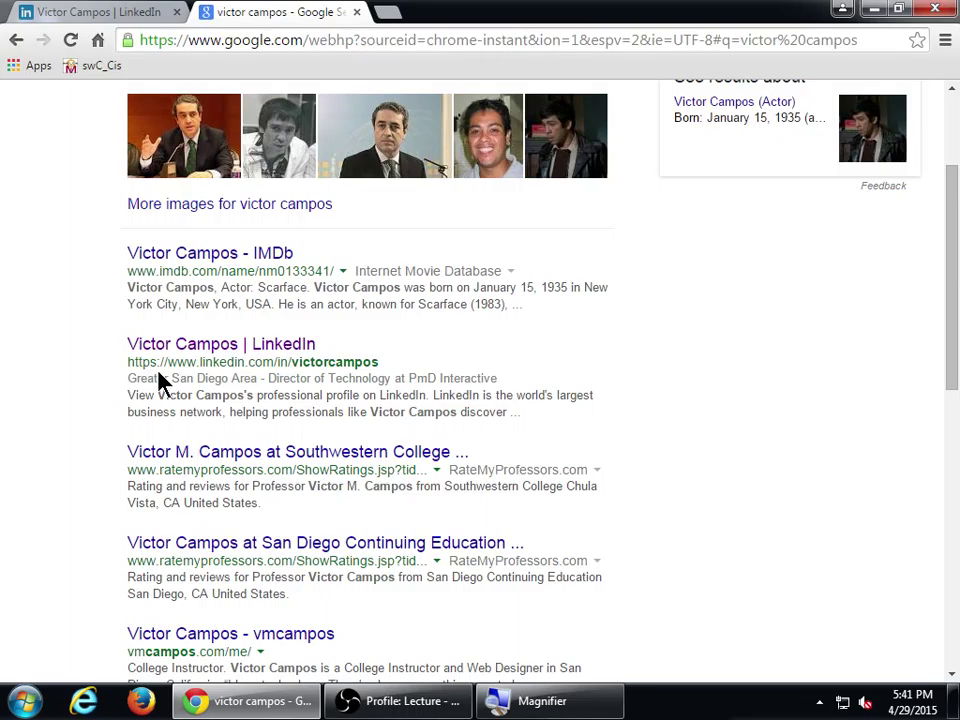
{"action": "scroll", "coordinate": [160, 380], "scroll_direction": "down", "scroll_amount": 2}
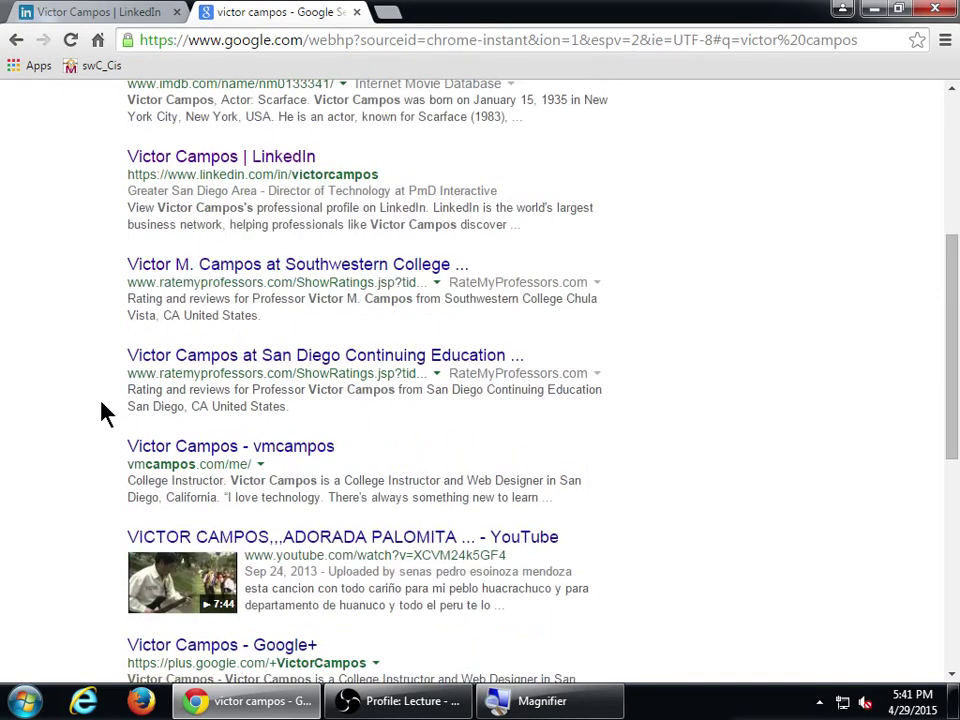
{"action": "scroll", "coordinate": [103, 412], "scroll_direction": "down", "scroll_amount": 3}
{"action": "left_click", "coordinate": [110, 14]}
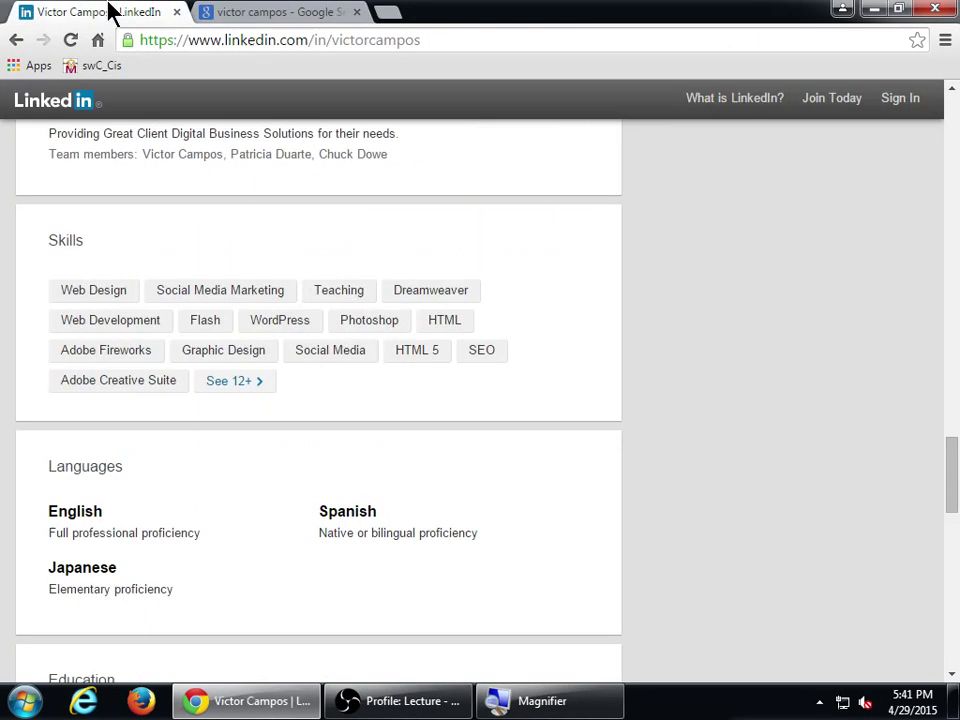
{"action": "double_click", "coordinate": [58, 240]}
{"action": "left_click", "coordinate": [150, 246]}
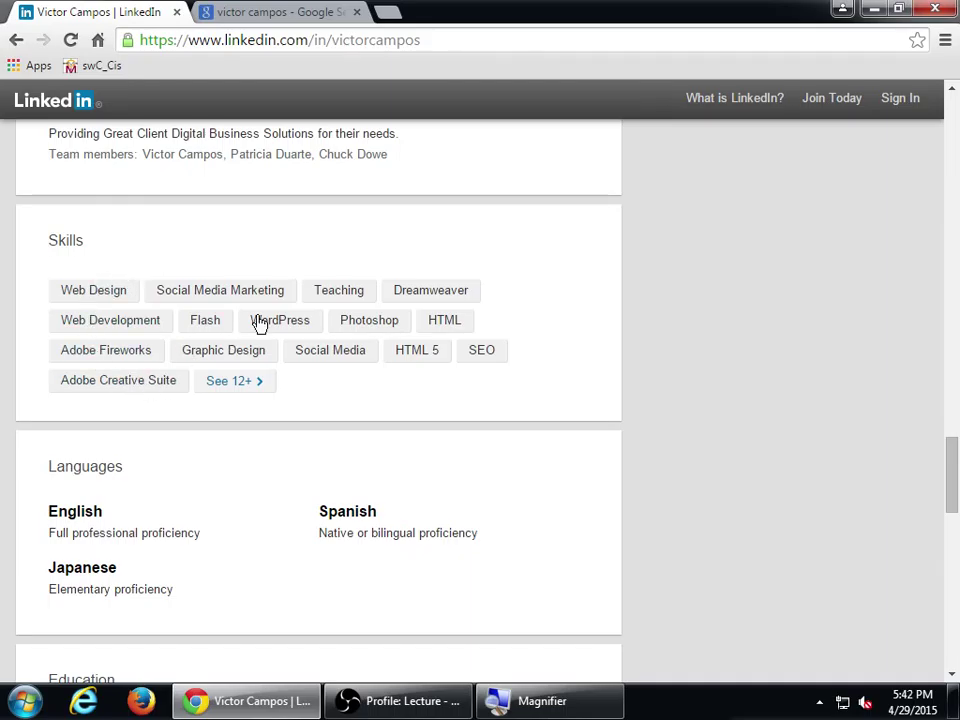
{"action": "scroll", "coordinate": [660, 340], "scroll_direction": "down", "scroll_amount": 1}
{"action": "scroll", "coordinate": [684, 349], "scroll_direction": "down", "scroll_amount": 1}
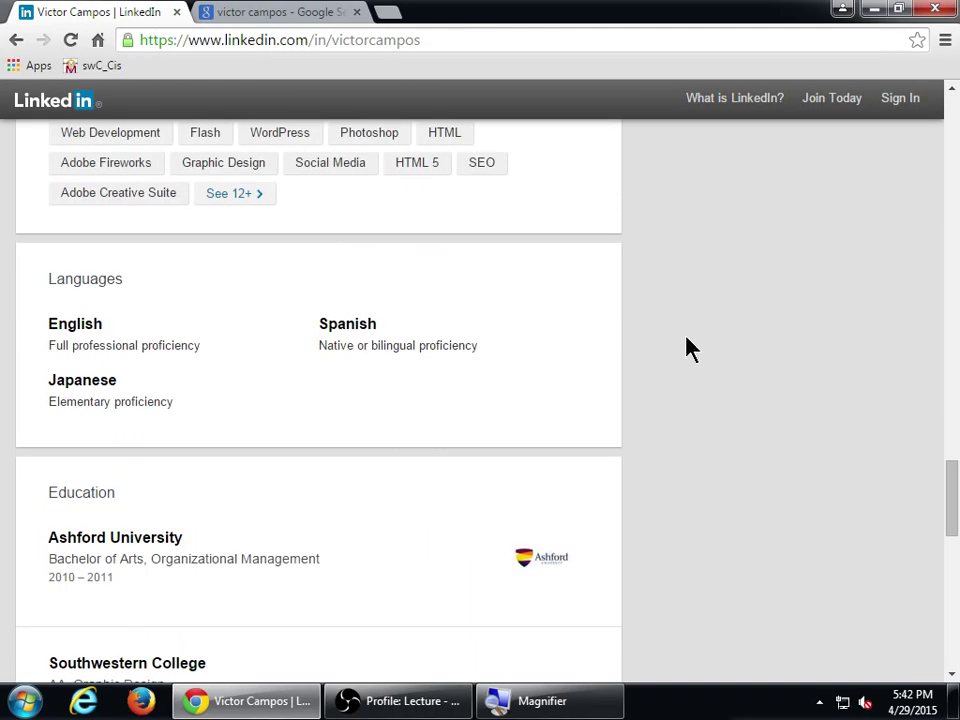
{"action": "scroll", "coordinate": [224, 296], "scroll_direction": "down", "scroll_amount": 2}
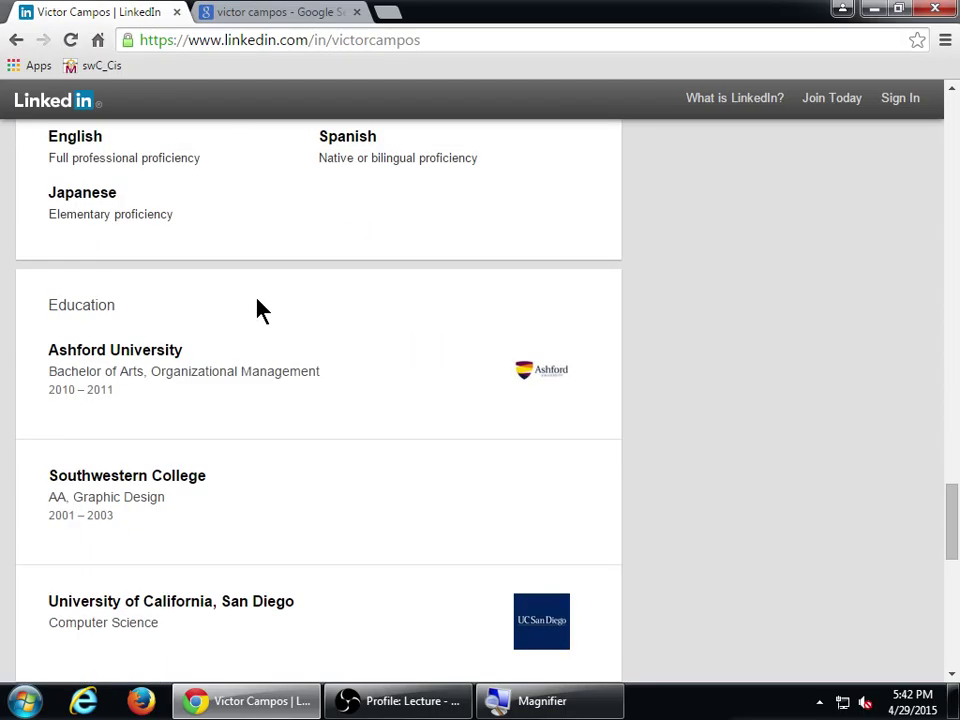
{"action": "left_click_drag", "start_coordinate": [75, 304], "coordinate": [146, 315]}
{"action": "left_click", "coordinate": [364, 300]}
{"action": "scroll", "coordinate": [681, 321], "scroll_direction": "down", "scroll_amount": 3}
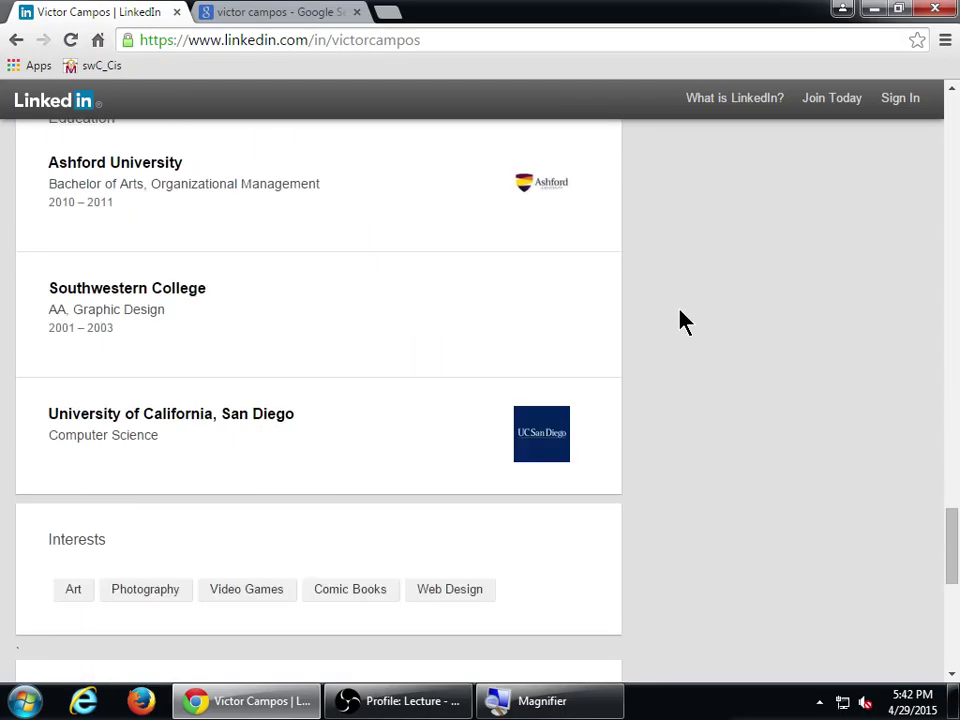
{"action": "scroll", "coordinate": [680, 320], "scroll_direction": "up", "scroll_amount": 2}
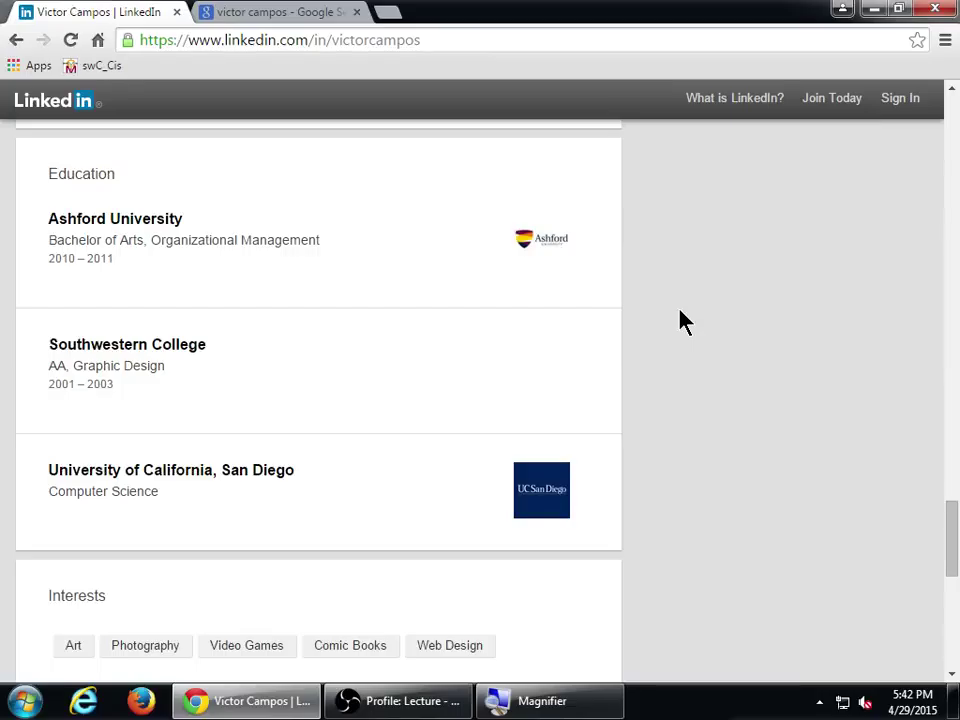
{"action": "scroll", "coordinate": [680, 320], "scroll_direction": "down", "scroll_amount": 3}
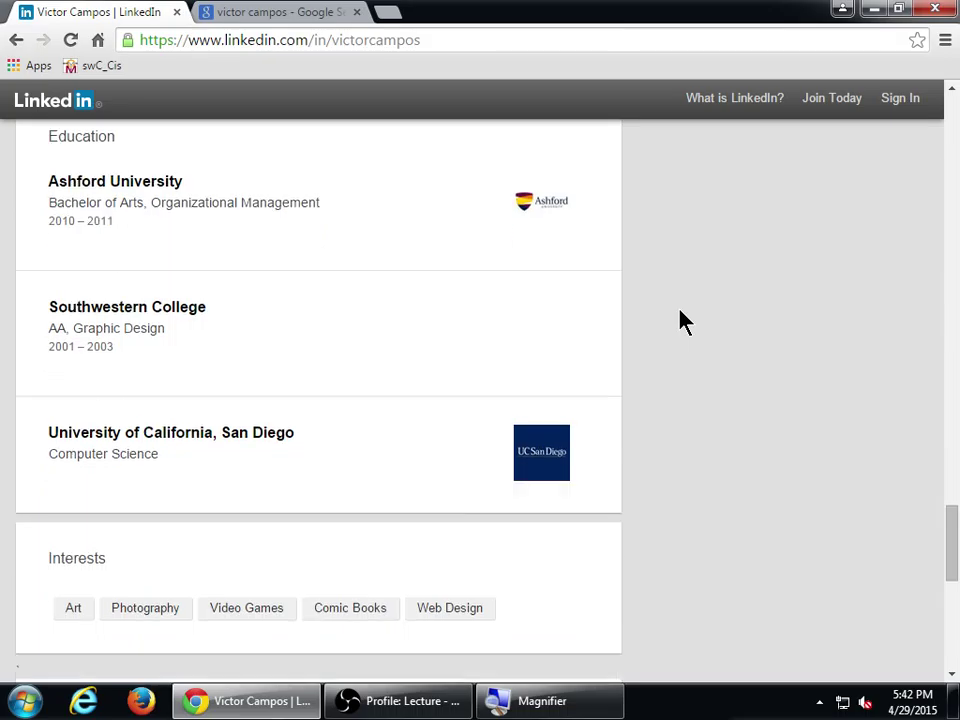
{"action": "scroll", "coordinate": [683, 320], "scroll_direction": "down", "scroll_amount": 1}
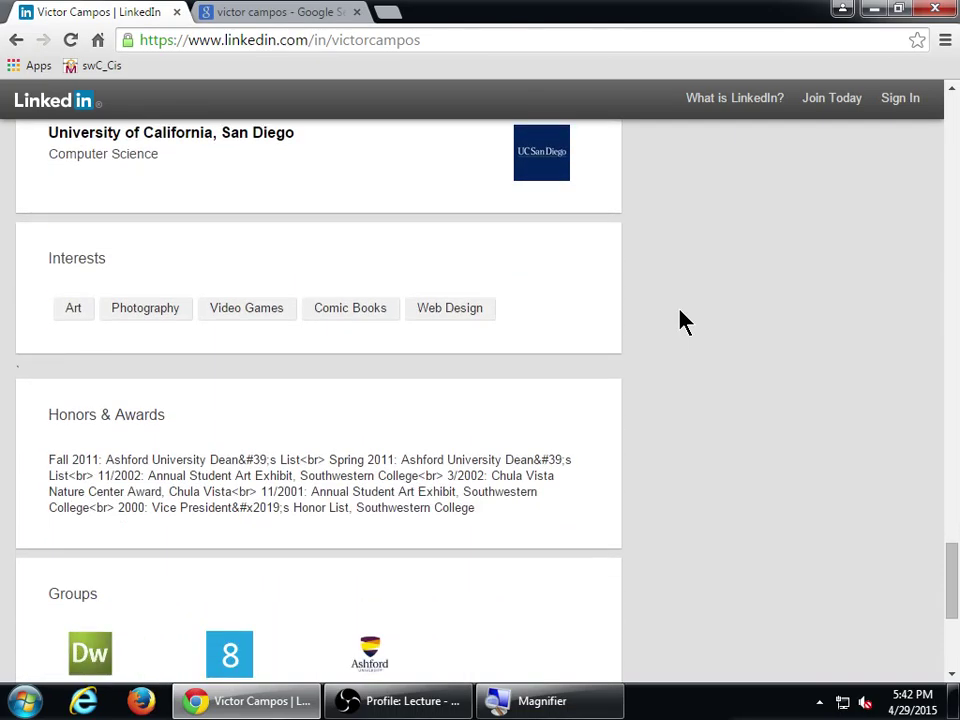
{"action": "scroll", "coordinate": [683, 320], "scroll_direction": "down", "scroll_amount": 1}
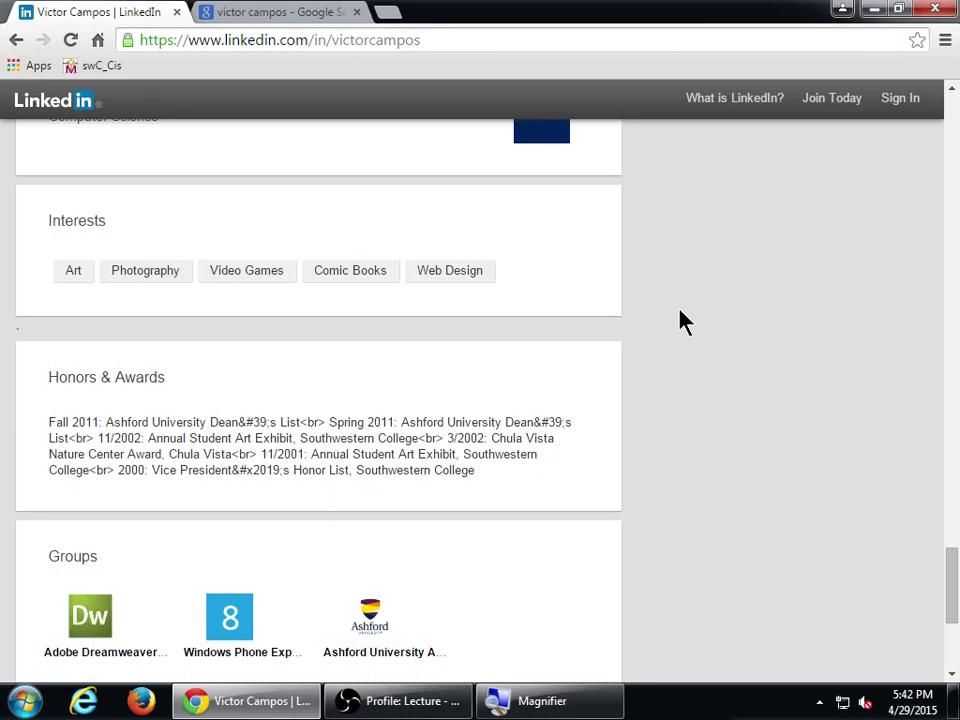
{"action": "scroll", "coordinate": [683, 320], "scroll_direction": "down", "scroll_amount": 3}
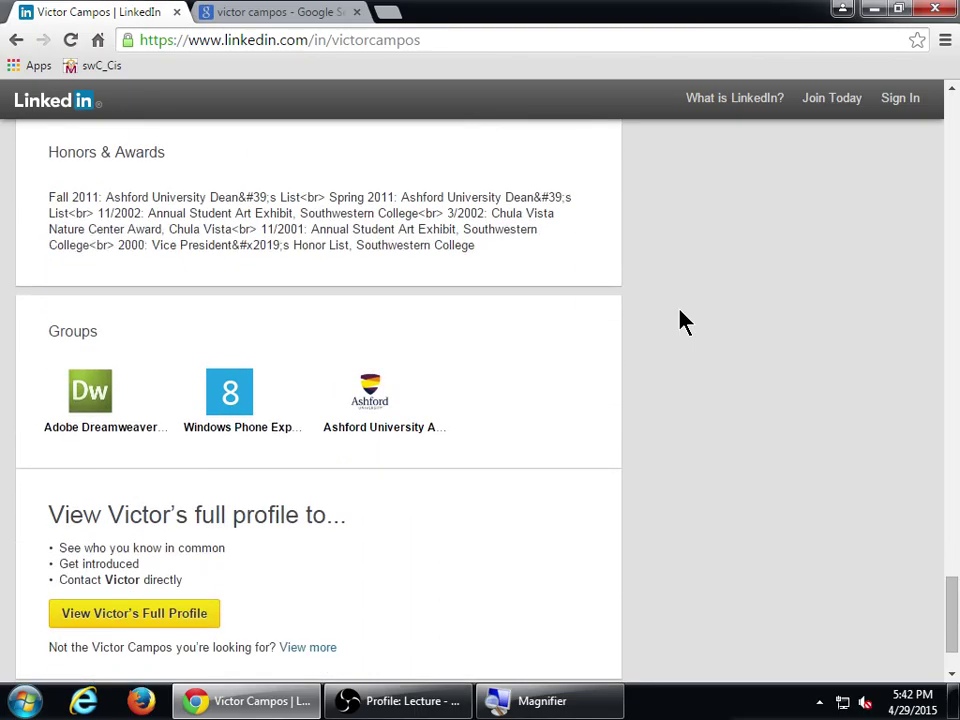
{"action": "scroll", "coordinate": [683, 320], "scroll_direction": "down", "scroll_amount": 2}
{"action": "scroll", "coordinate": [680, 320], "scroll_direction": "up", "scroll_amount": 10}
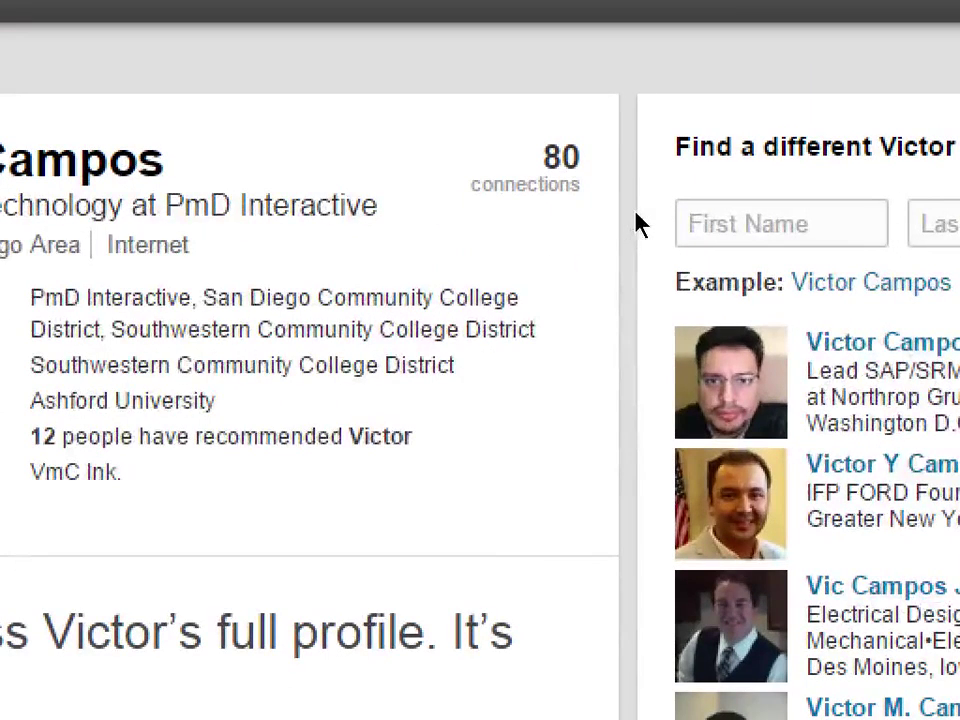
{"action": "double_click", "coordinate": [561, 157]}
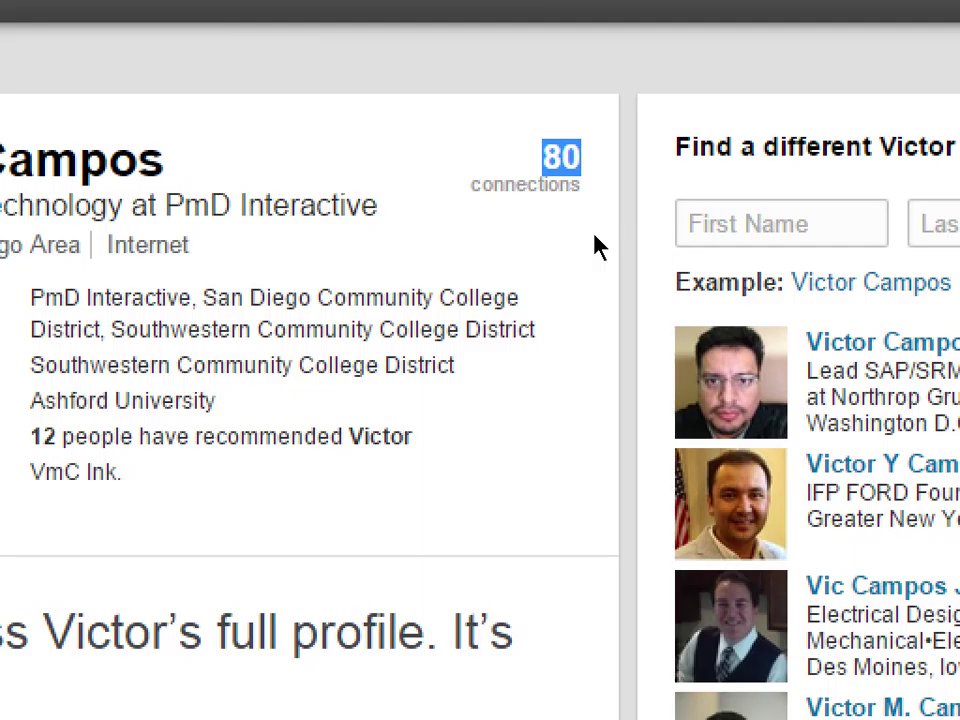
{"action": "left_click", "coordinate": [581, 225]}
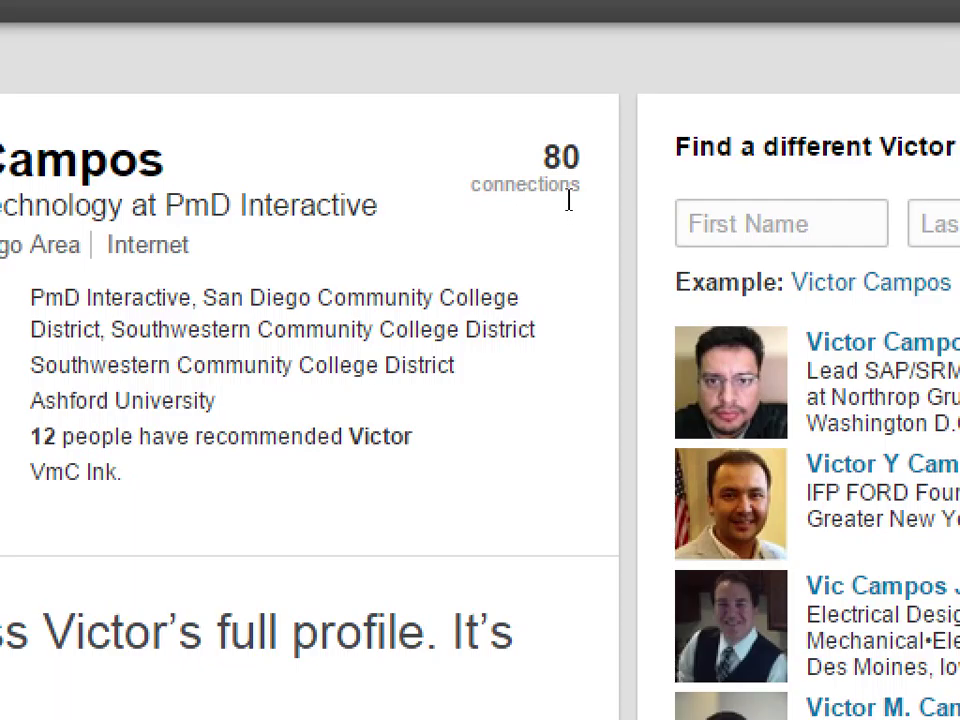
{"action": "key", "text": "super+minus"}
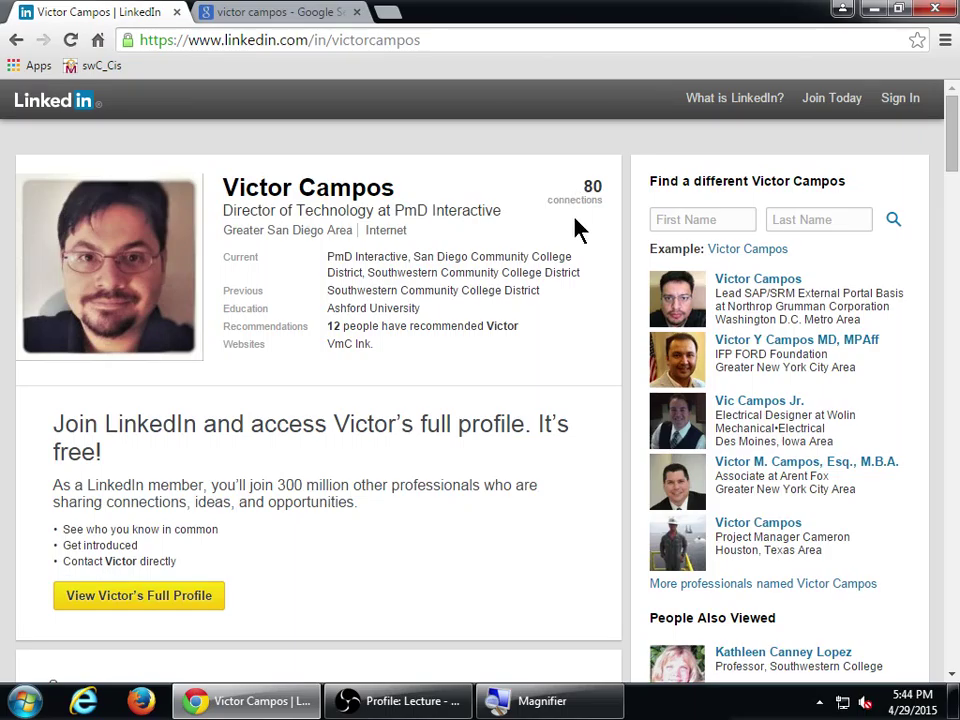
{"action": "scroll", "coordinate": [578, 233], "scroll_direction": "down", "scroll_amount": 10}
{"action": "scroll", "coordinate": [582, 233], "scroll_direction": "down", "scroll_amount": 15}
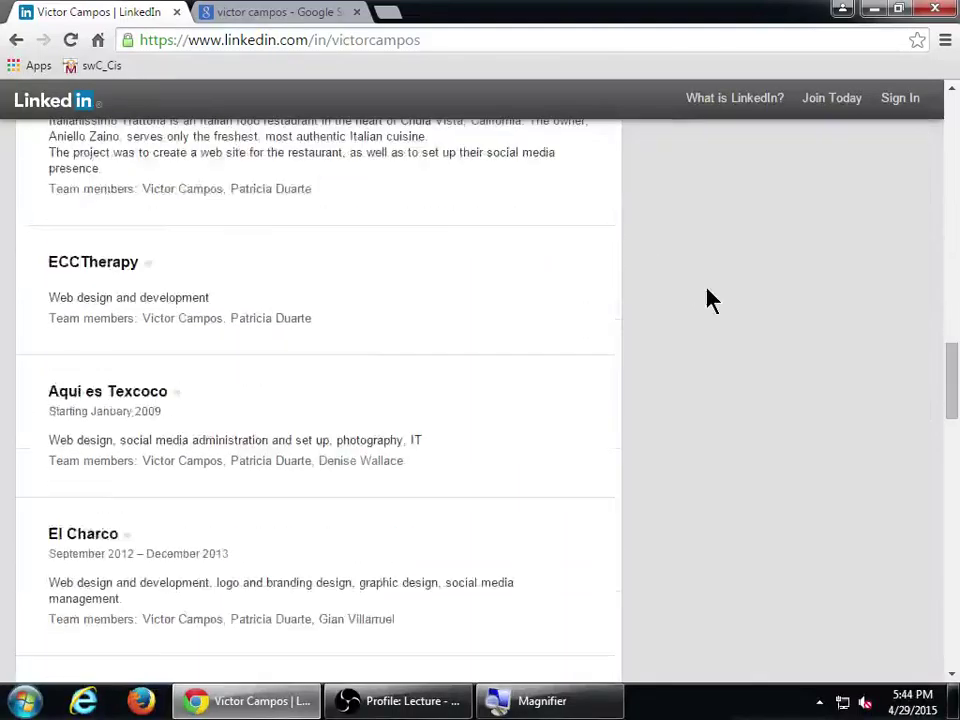
{"action": "scroll", "coordinate": [708, 300], "scroll_direction": "down", "scroll_amount": 10}
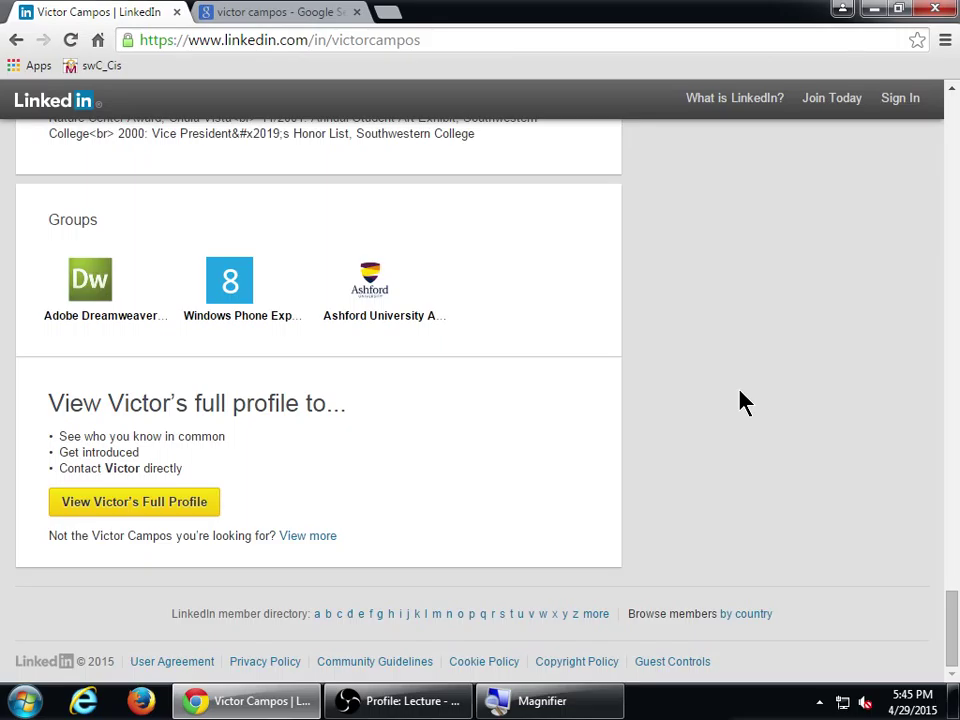
{"action": "scroll", "coordinate": [742, 400], "scroll_direction": "up", "scroll_amount": 6}
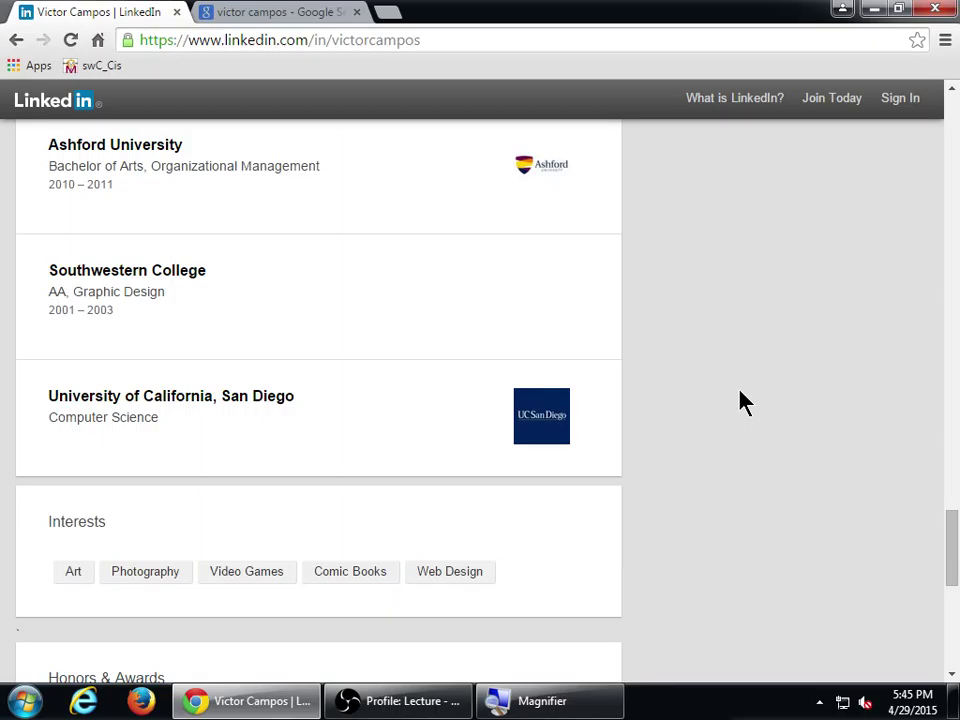
{"action": "scroll", "coordinate": [606, 439], "scroll_direction": "up", "scroll_amount": 10}
{"action": "scroll", "coordinate": [595, 398], "scroll_direction": "up", "scroll_amount": 8}
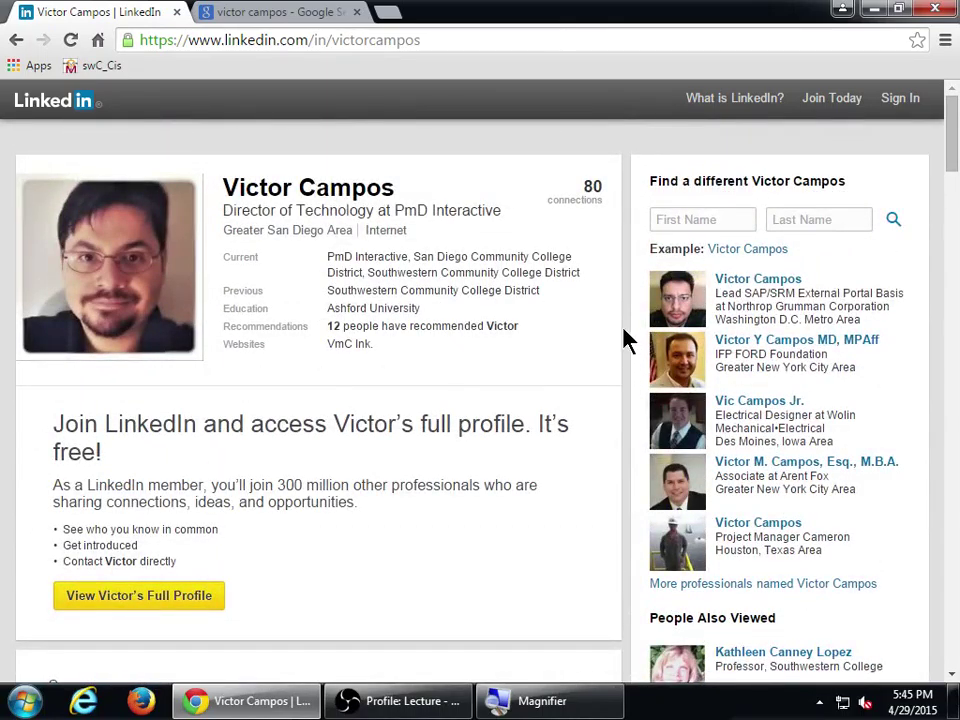
{"action": "scroll", "coordinate": [624, 339], "scroll_direction": "down", "scroll_amount": 3}
{"action": "scroll", "coordinate": [600, 339], "scroll_direction": "up", "scroll_amount": 3}
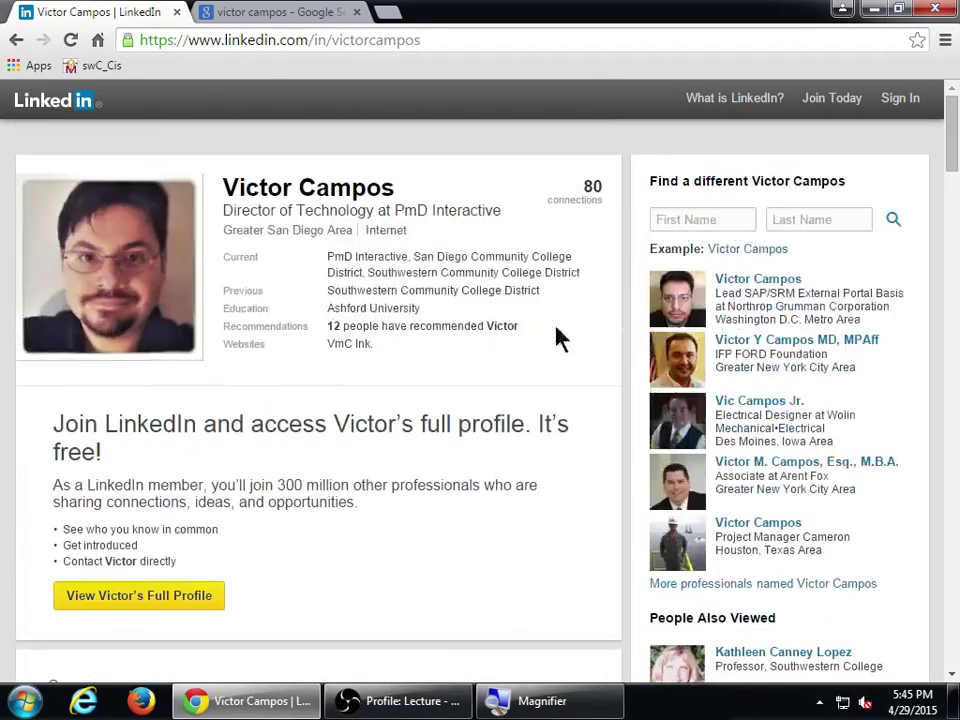
{"action": "left_click_drag", "start_coordinate": [585, 187], "coordinate": [602, 188]}
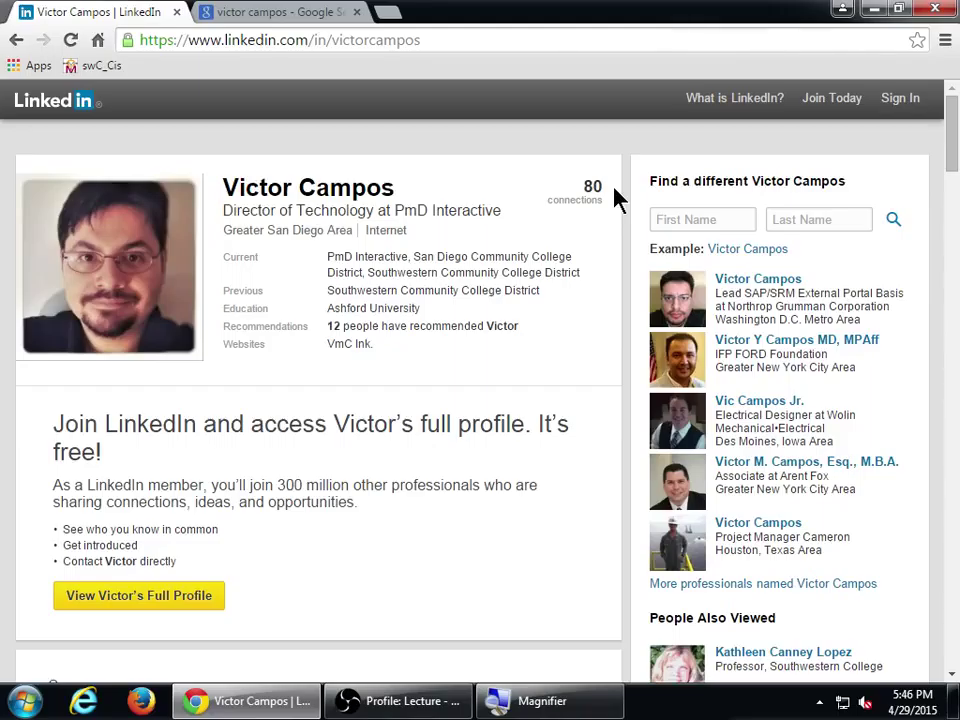
{"action": "scroll", "coordinate": [605, 230], "scroll_direction": "down", "scroll_amount": 1}
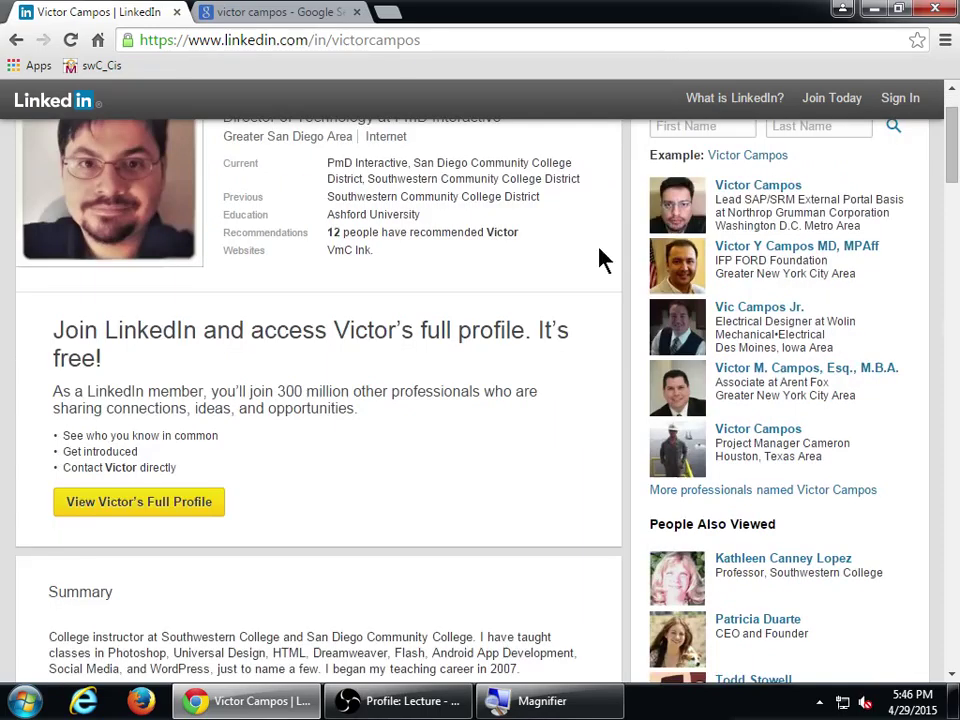
{"action": "scroll", "coordinate": [590, 283], "scroll_direction": "up", "scroll_amount": 1}
{"action": "scroll", "coordinate": [596, 281], "scroll_direction": "down", "scroll_amount": 4}
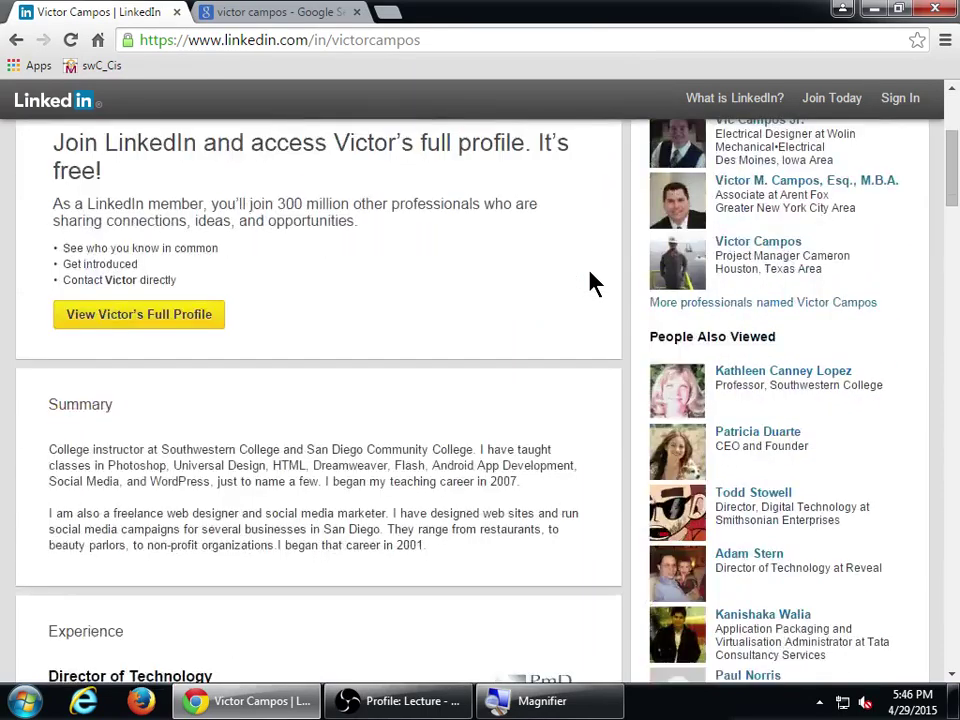
{"action": "scroll", "coordinate": [527, 262], "scroll_direction": "up", "scroll_amount": 4}
{"action": "scroll", "coordinate": [589, 349], "scroll_direction": "down", "scroll_amount": 4}
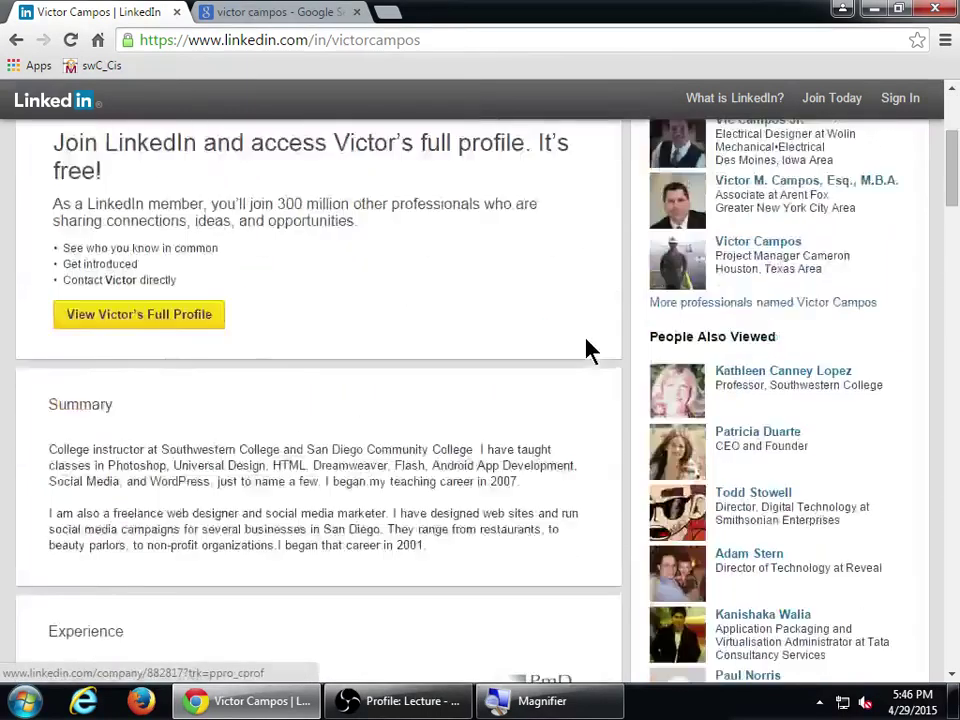
{"action": "left_click_drag", "start_coordinate": [686, 242], "coordinate": [706, 242]}
{"action": "left_click", "coordinate": [744, 244]}
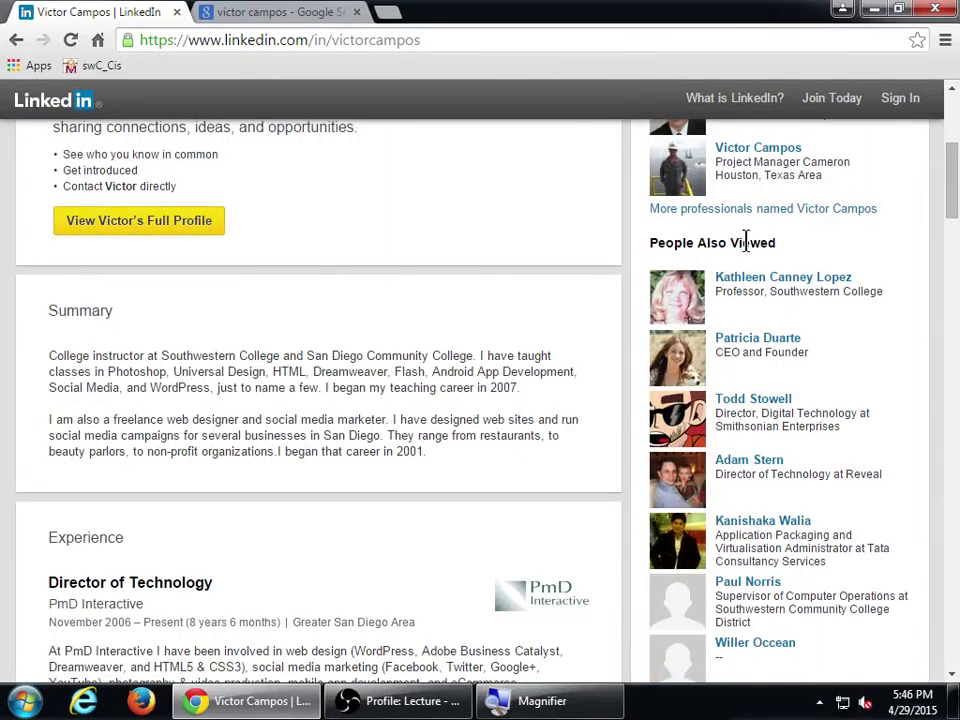
{"action": "scroll", "coordinate": [596, 517], "scroll_direction": "down", "scroll_amount": 3}
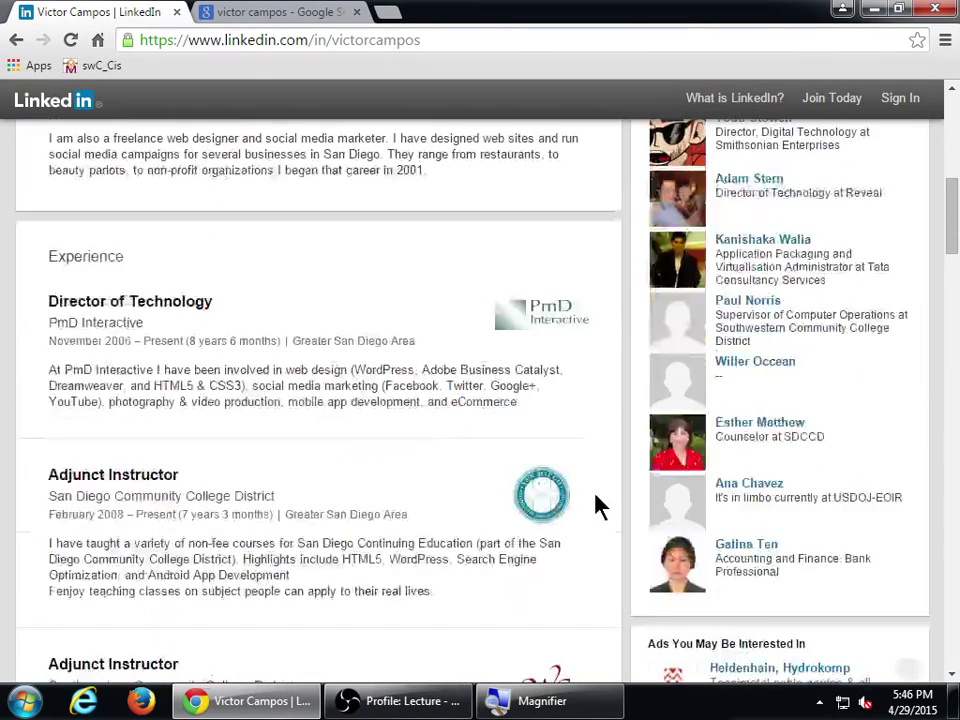
{"action": "scroll", "coordinate": [612, 487], "scroll_direction": "up", "scroll_amount": 2}
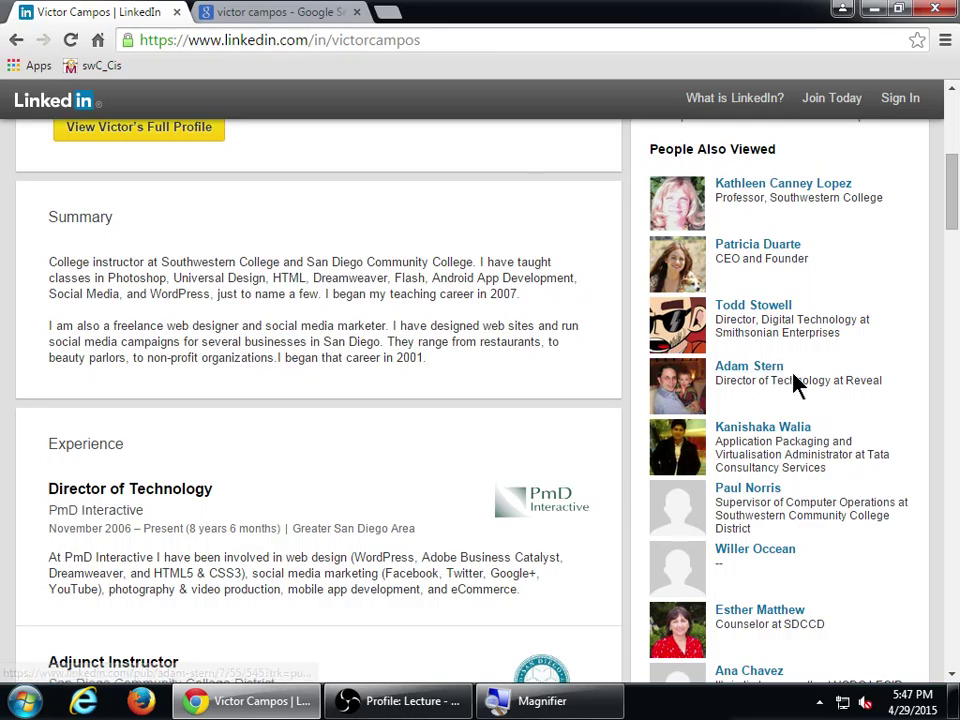
{"action": "scroll", "coordinate": [860, 368], "scroll_direction": "up", "scroll_amount": 5}
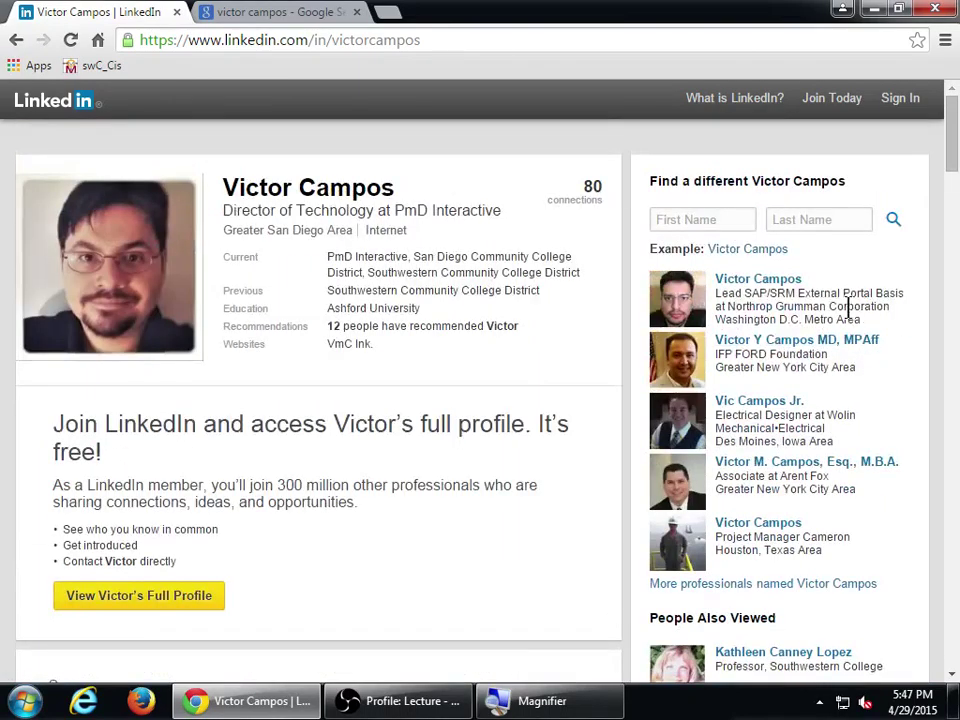
{"action": "scroll", "coordinate": [549, 167], "scroll_direction": "down", "scroll_amount": 5}
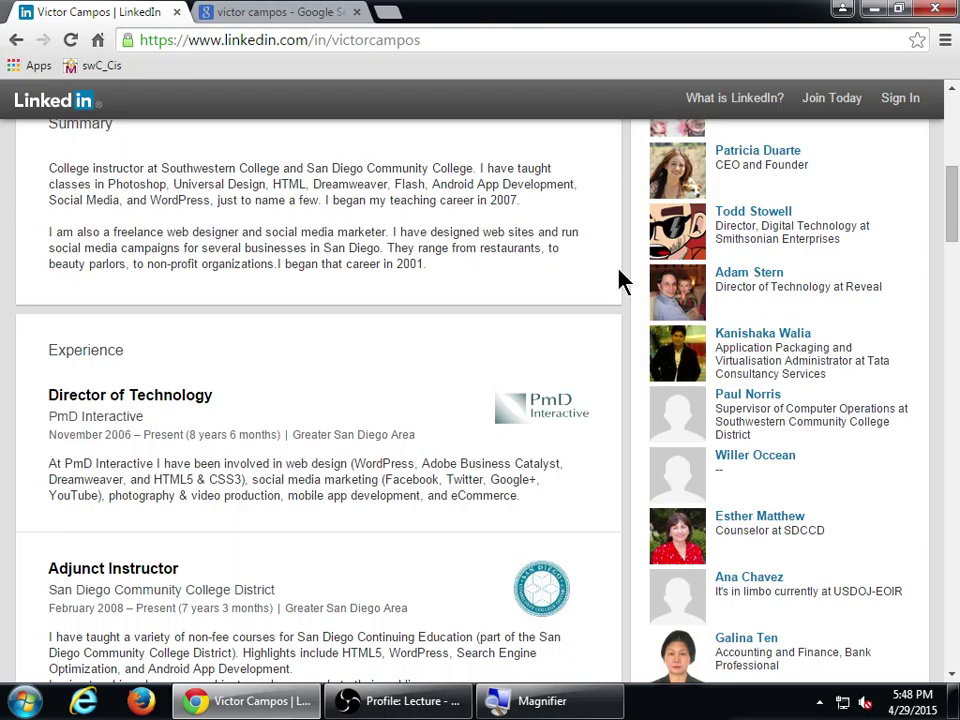
{"action": "scroll", "coordinate": [620, 280], "scroll_direction": "up", "scroll_amount": 5}
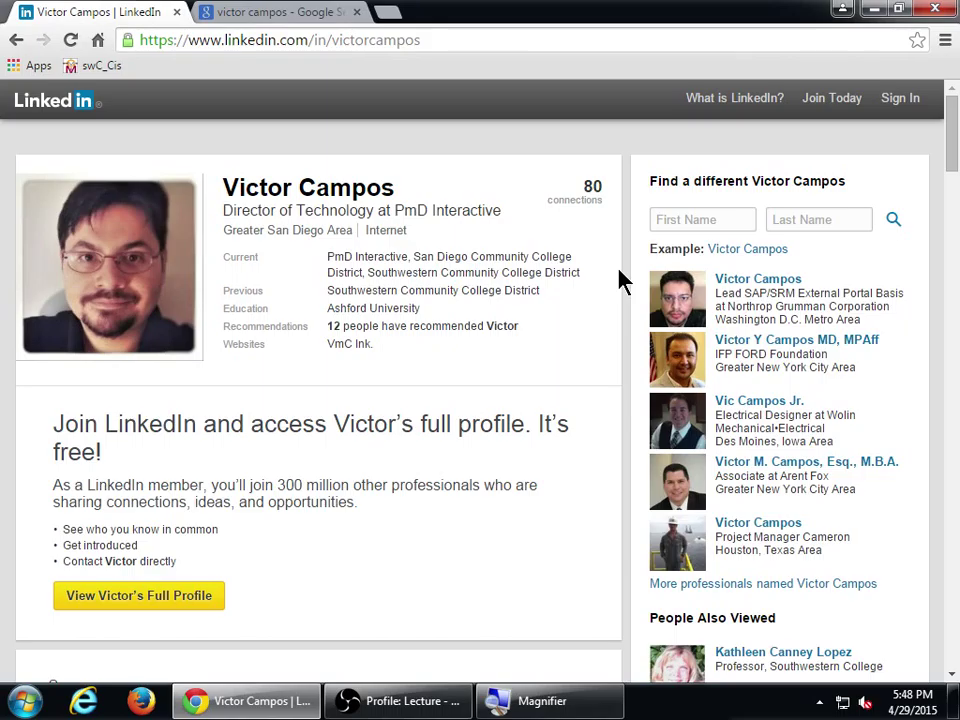
{"action": "scroll", "coordinate": [620, 280], "scroll_direction": "down", "scroll_amount": 5}
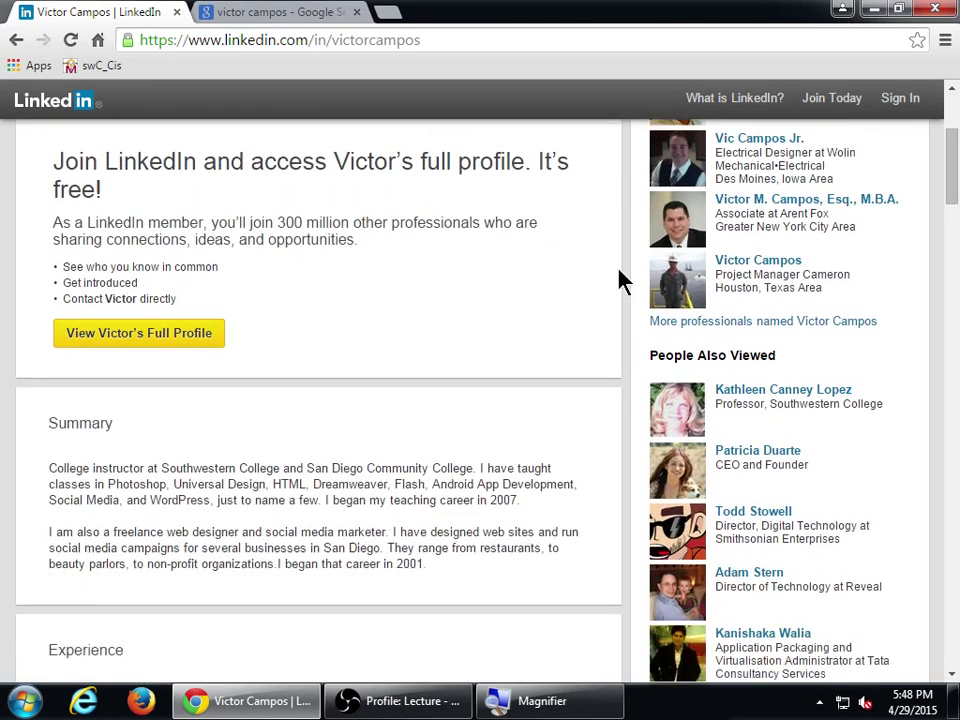
{"action": "scroll", "coordinate": [620, 280], "scroll_direction": "down", "scroll_amount": 5}
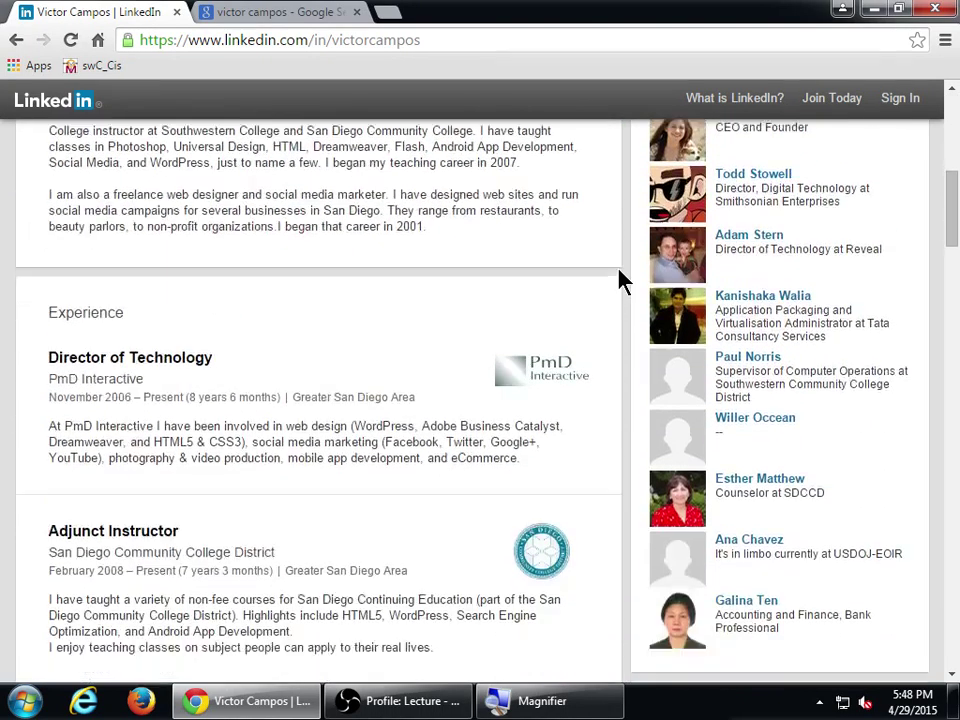
{"action": "scroll", "coordinate": [620, 280], "scroll_direction": "down", "scroll_amount": 4}
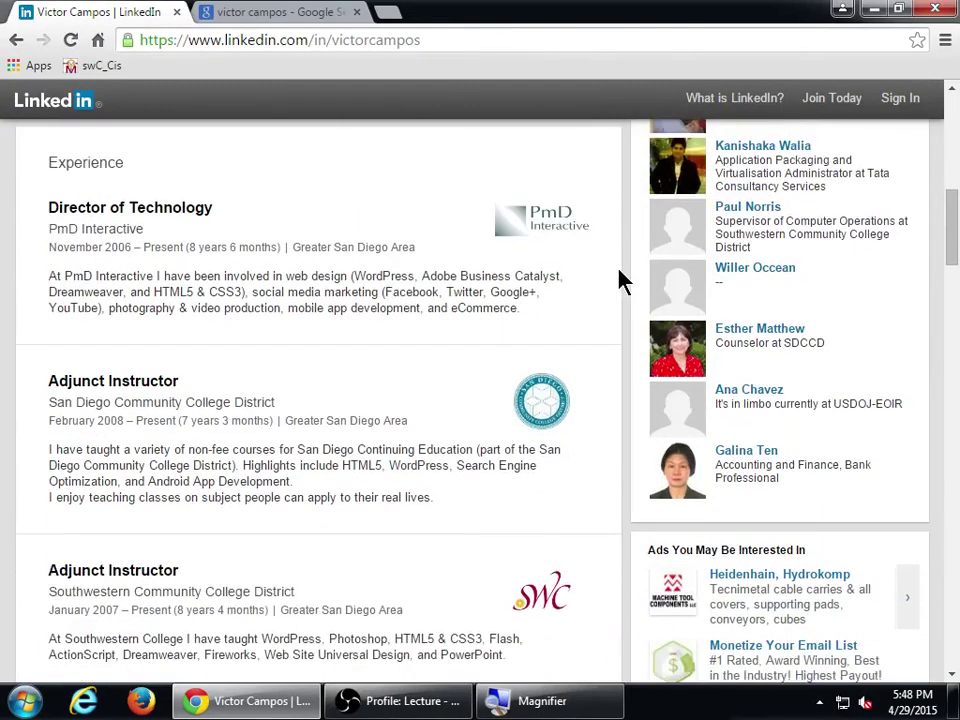
{"action": "scroll", "coordinate": [620, 280], "scroll_direction": "down", "scroll_amount": 4}
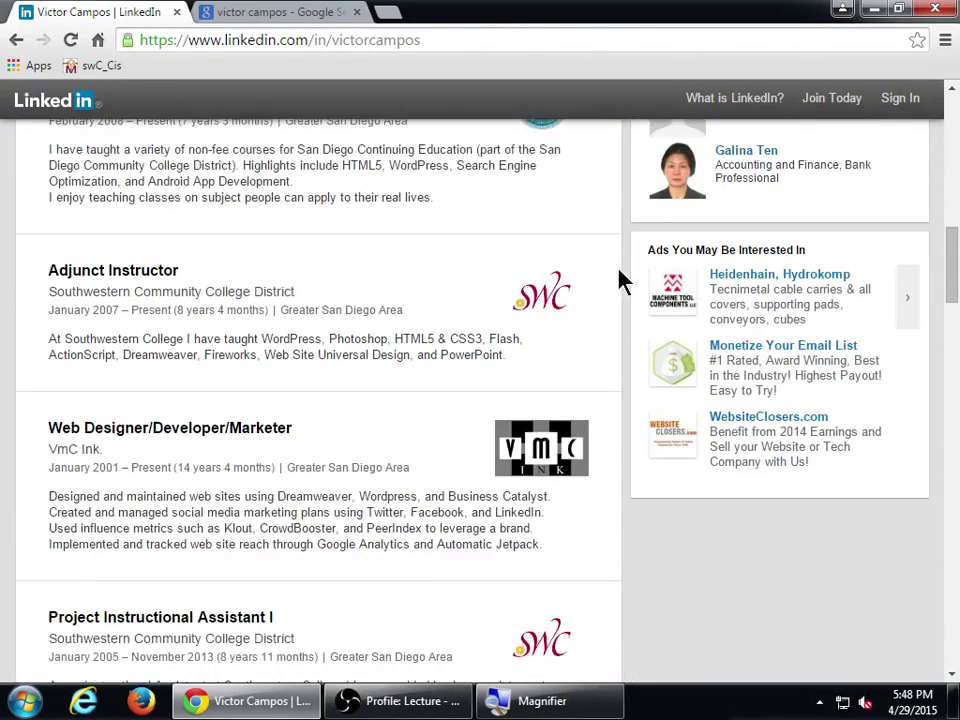
{"action": "scroll", "coordinate": [620, 280], "scroll_direction": "down", "scroll_amount": 5}
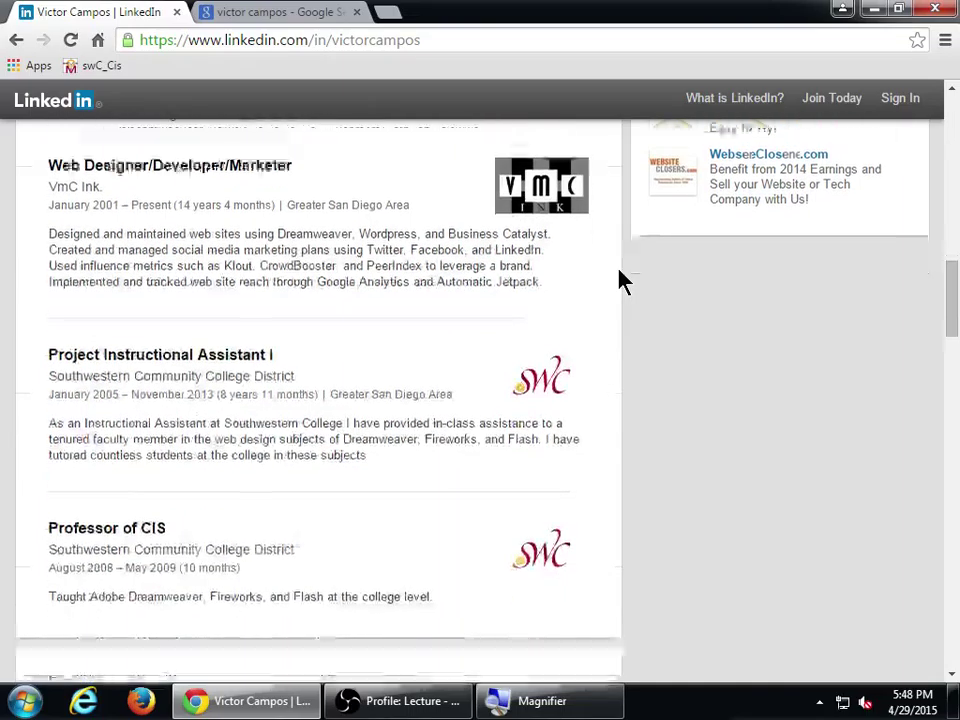
{"action": "scroll", "coordinate": [620, 280], "scroll_direction": "down", "scroll_amount": 6}
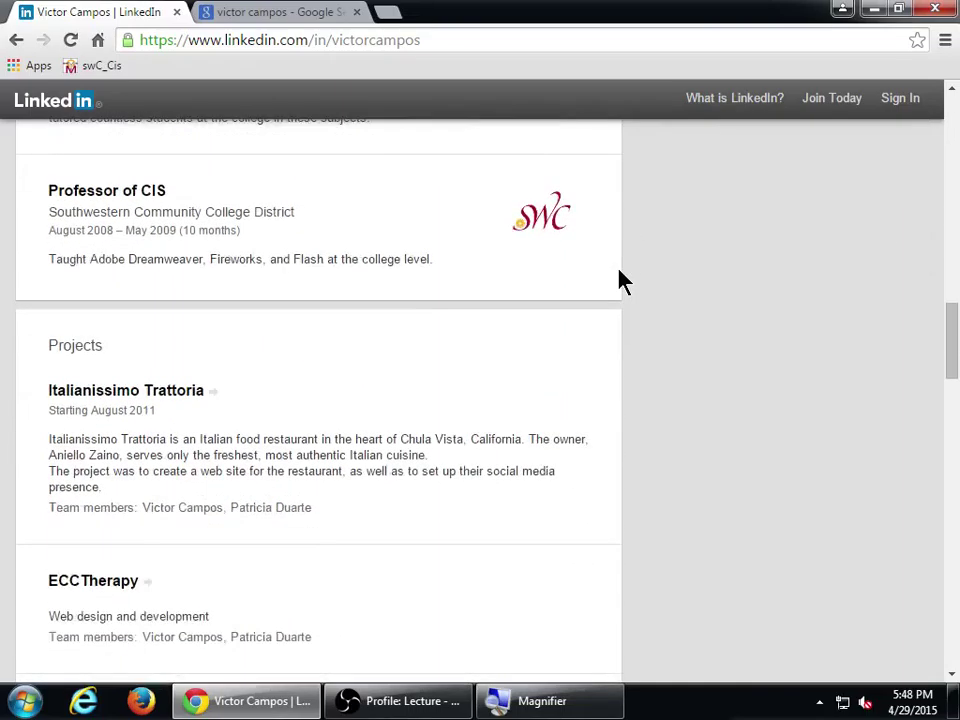
{"action": "scroll", "coordinate": [620, 280], "scroll_direction": "down", "scroll_amount": 6}
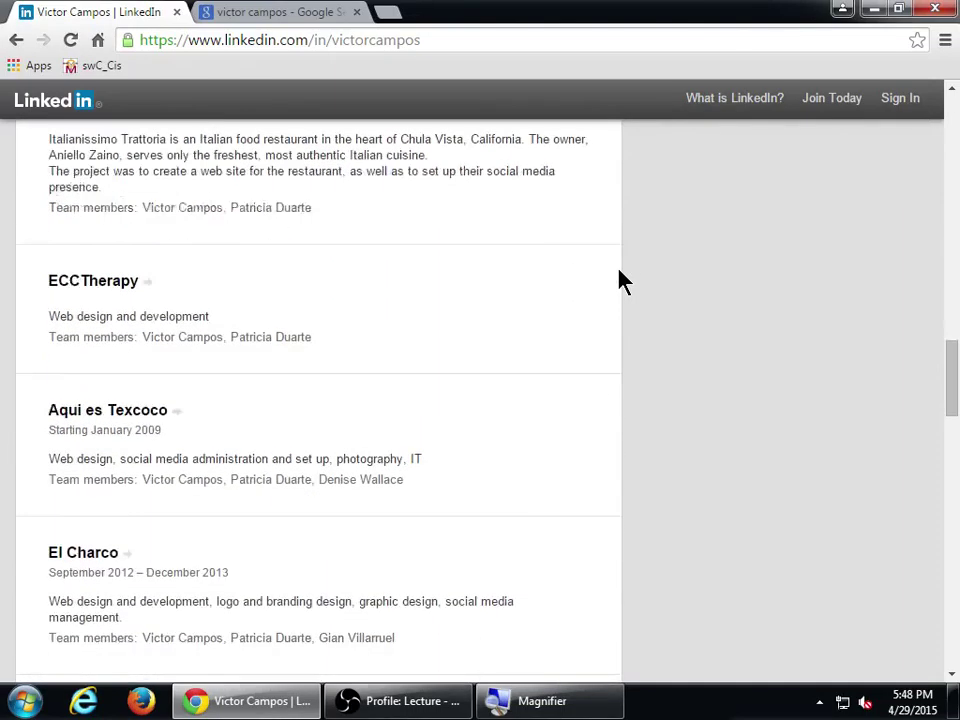
{"action": "scroll", "coordinate": [618, 270], "scroll_direction": "down", "scroll_amount": 7}
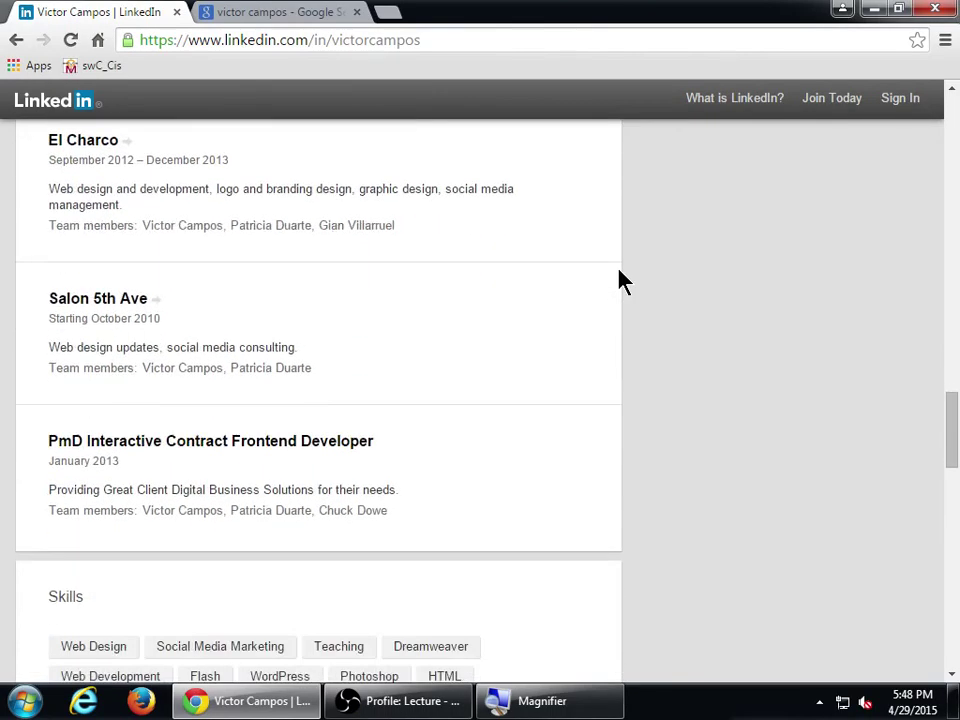
{"action": "scroll", "coordinate": [620, 280], "scroll_direction": "down", "scroll_amount": 4}
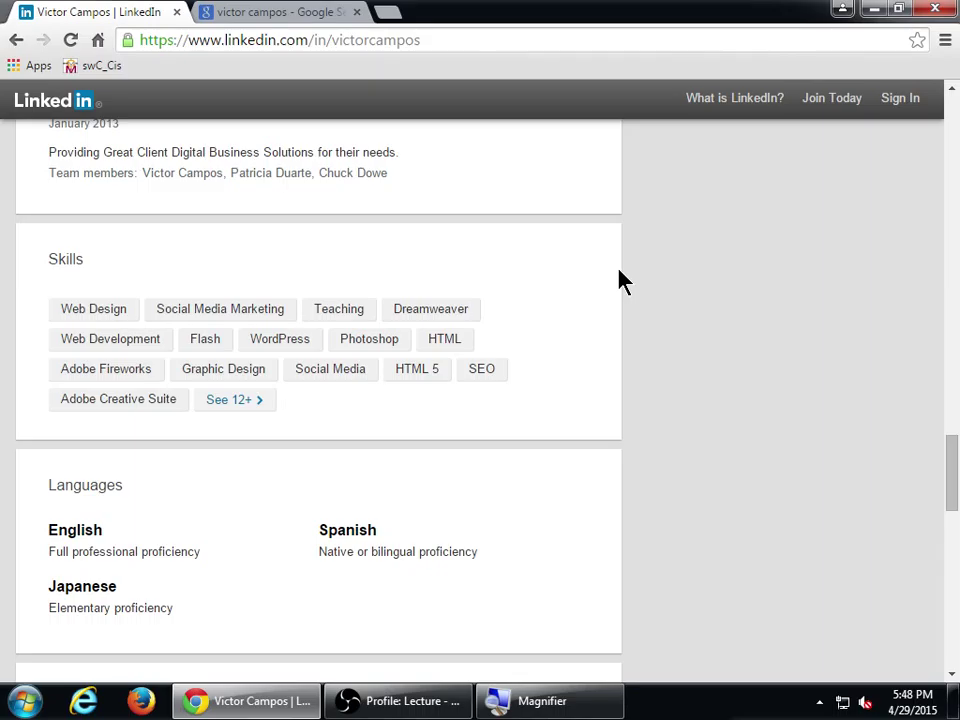
{"action": "scroll", "coordinate": [620, 280], "scroll_direction": "up", "scroll_amount": 4}
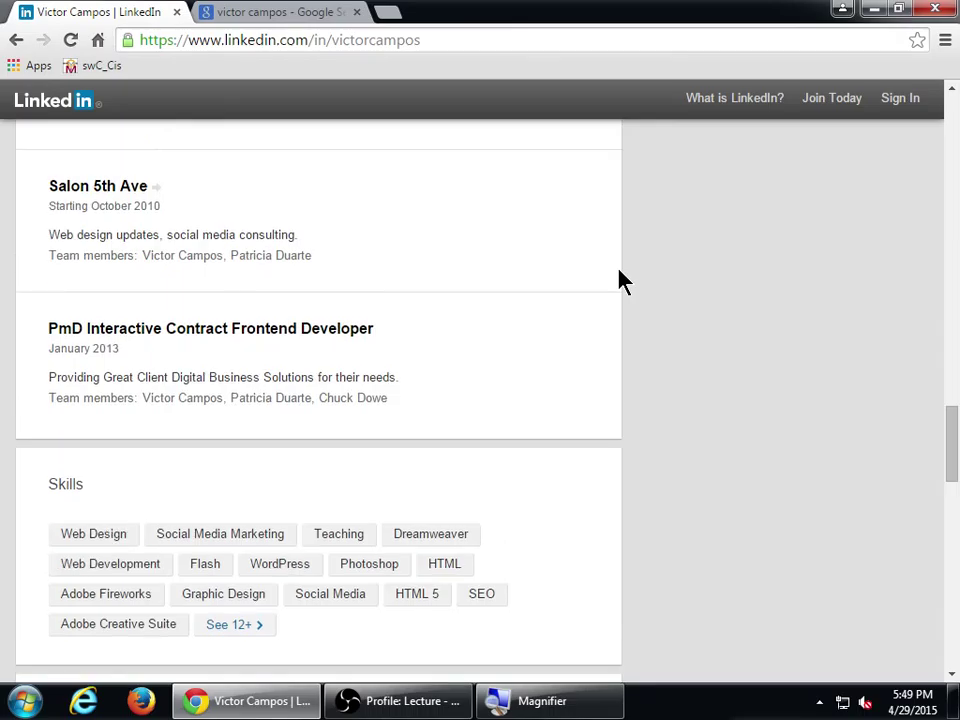
{"action": "scroll", "coordinate": [620, 280], "scroll_direction": "up", "scroll_amount": 10}
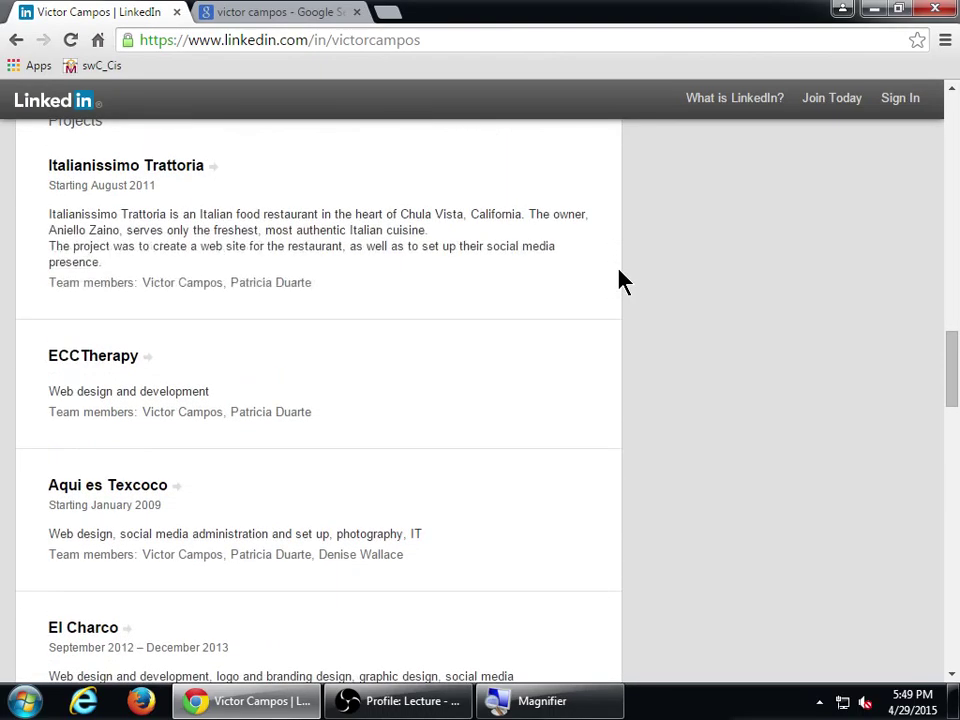
{"action": "scroll", "coordinate": [620, 280], "scroll_direction": "up", "scroll_amount": 3}
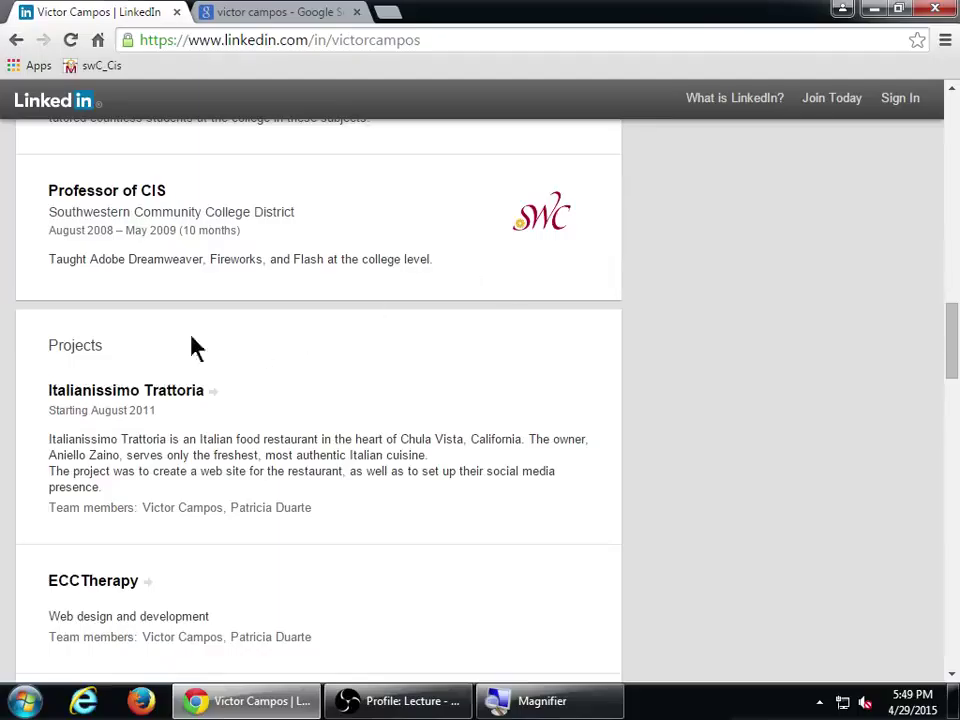
{"action": "double_click", "coordinate": [79, 345]}
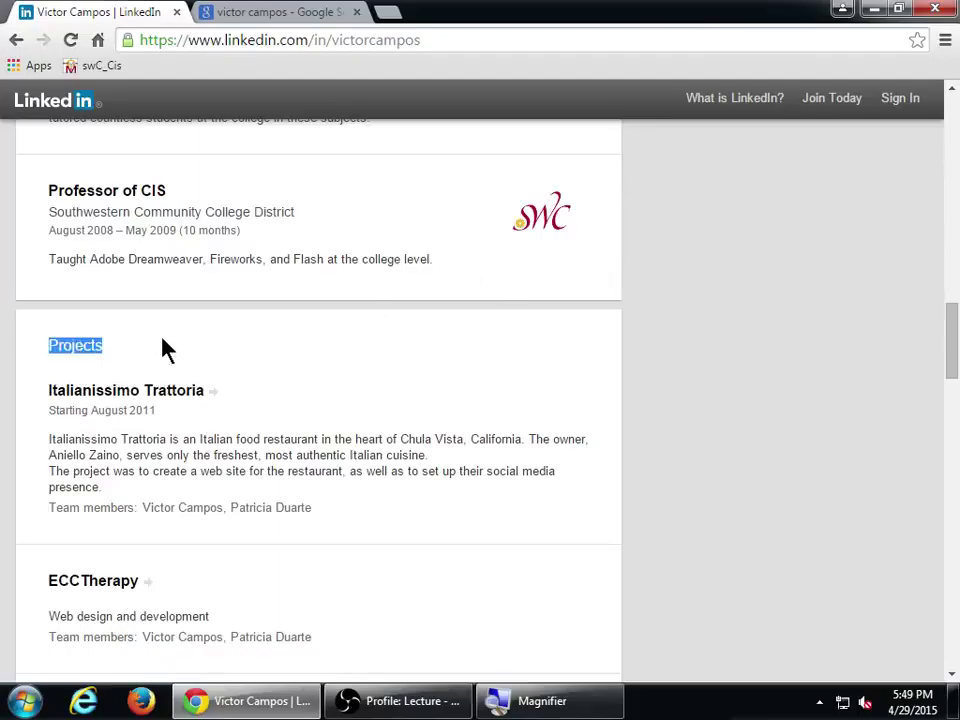
{"action": "scroll", "coordinate": [165, 350], "scroll_direction": "up", "scroll_amount": 15}
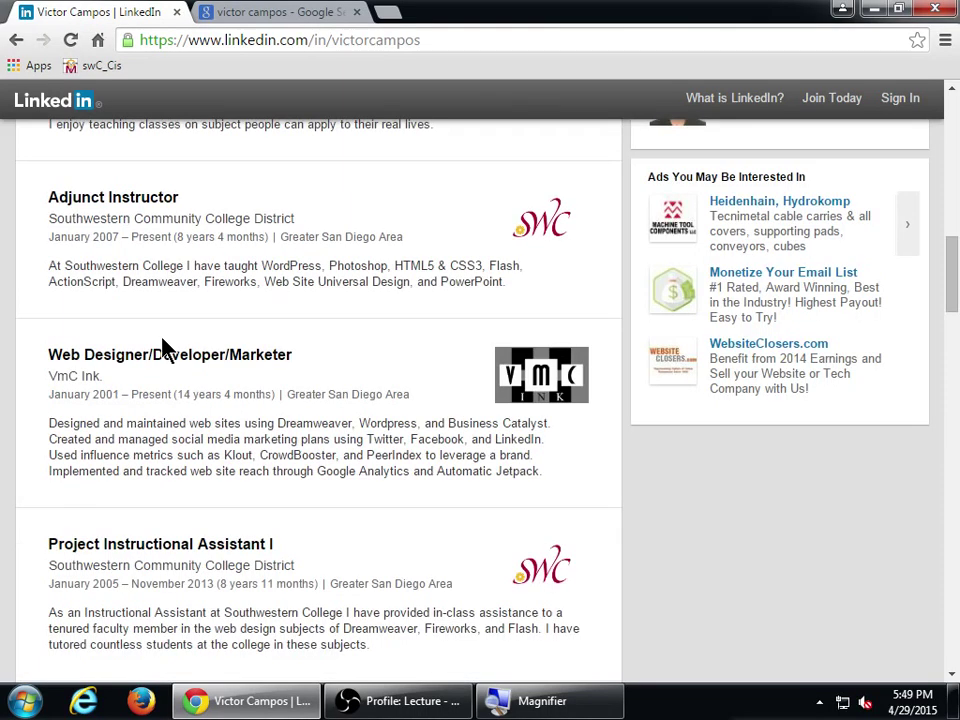
{"action": "scroll", "coordinate": [165, 348], "scroll_direction": "up", "scroll_amount": 1}
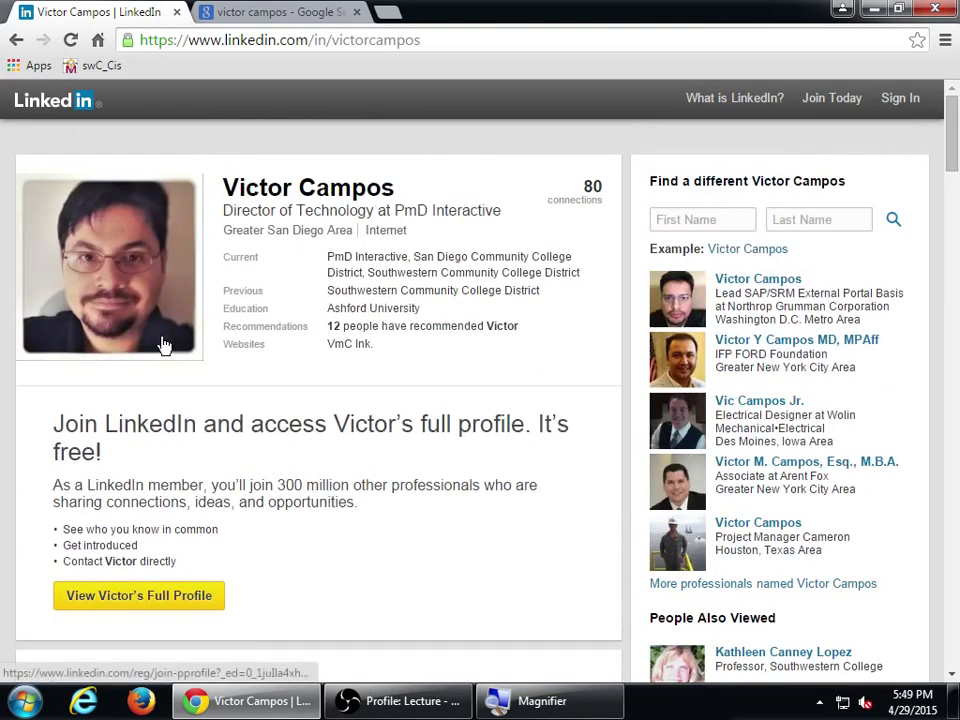
{"action": "scroll", "coordinate": [165, 348], "scroll_direction": "down", "scroll_amount": 20}
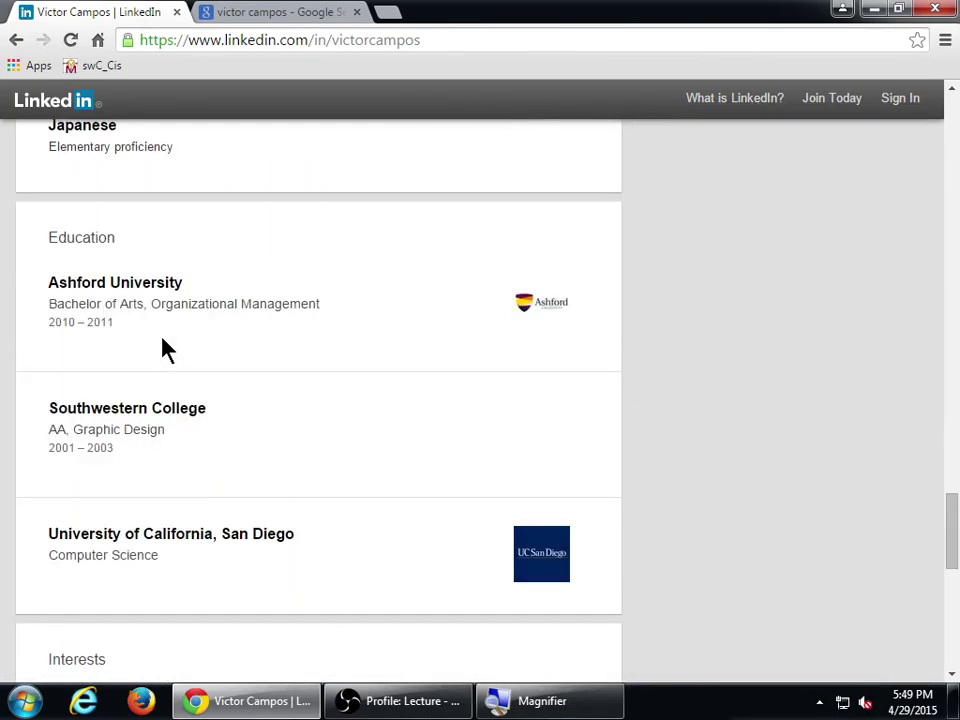
{"action": "scroll", "coordinate": [165, 350], "scroll_direction": "down", "scroll_amount": 3}
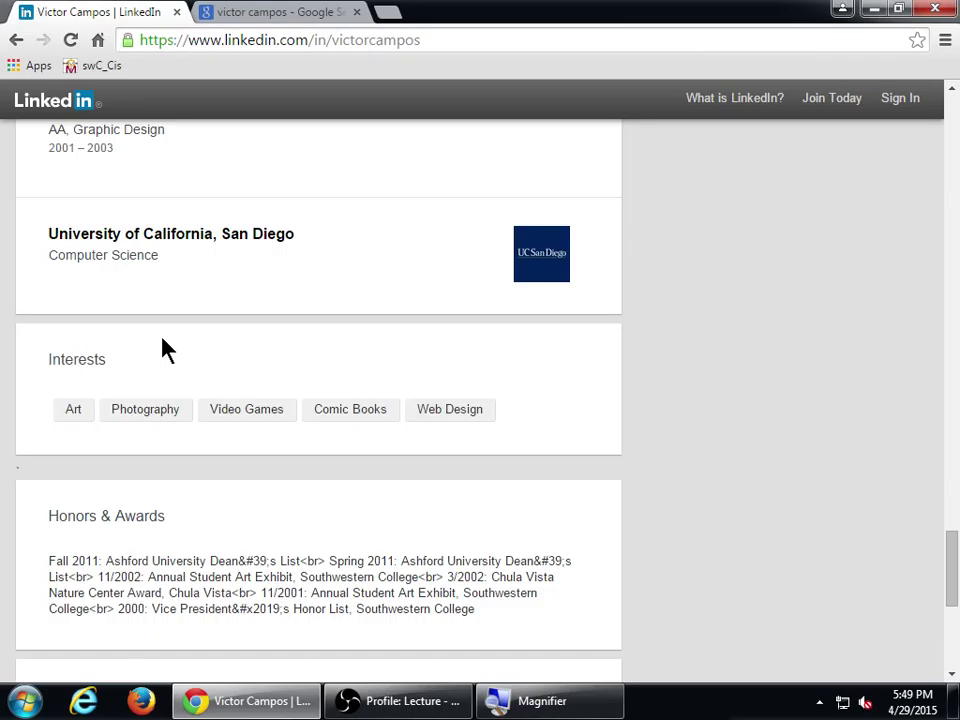
{"action": "scroll", "coordinate": [165, 350], "scroll_direction": "up", "scroll_amount": 10}
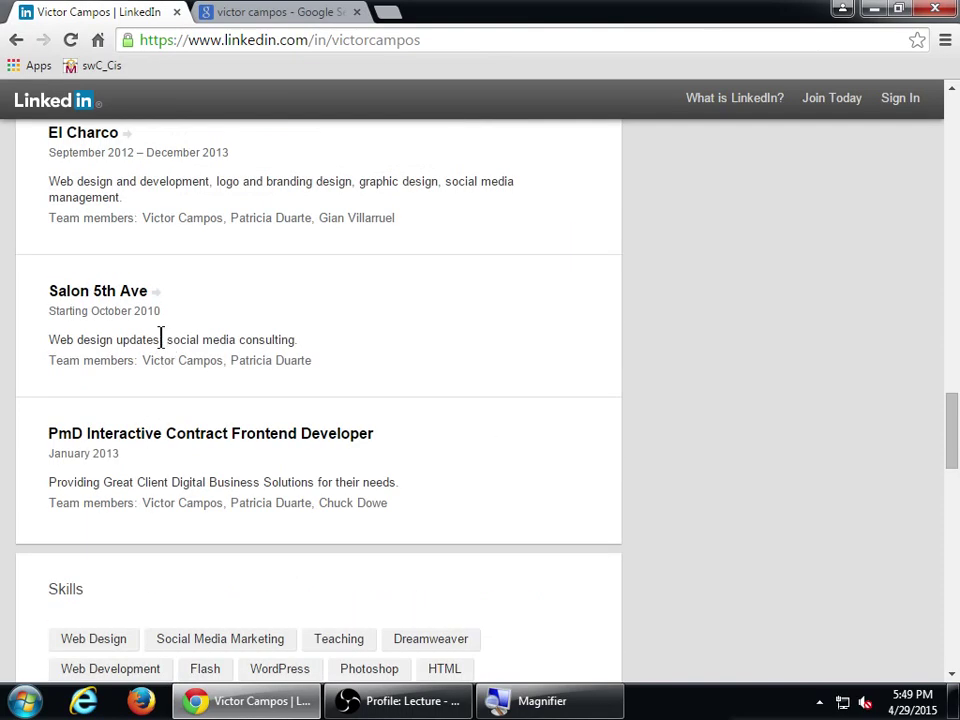
{"action": "scroll", "coordinate": [163, 342], "scroll_direction": "up", "scroll_amount": 3}
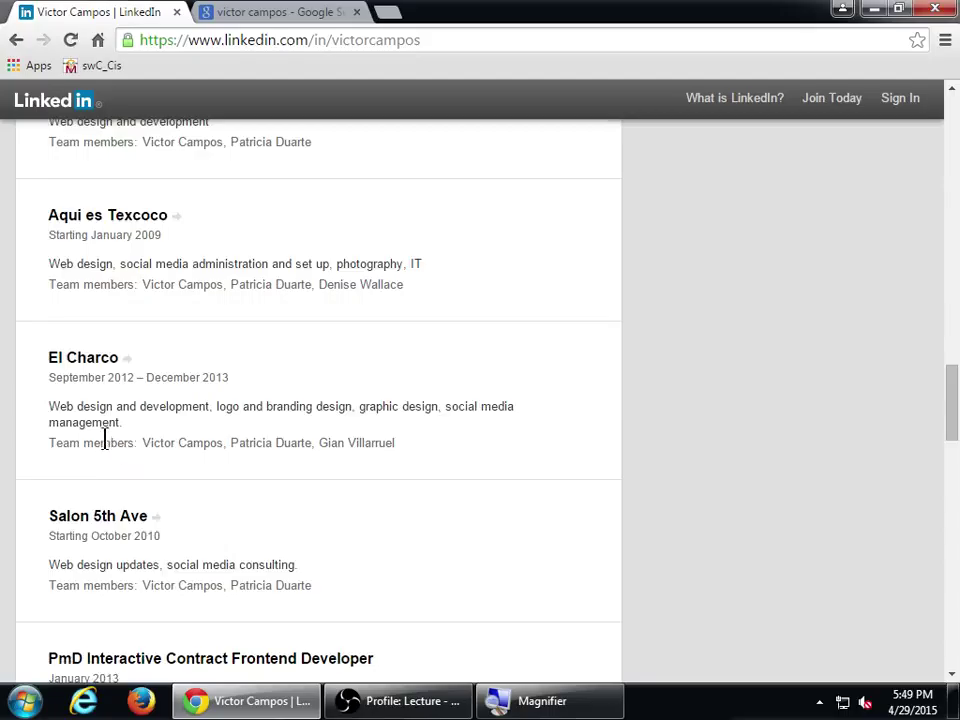
{"action": "scroll", "coordinate": [108, 446], "scroll_direction": "up", "scroll_amount": 1}
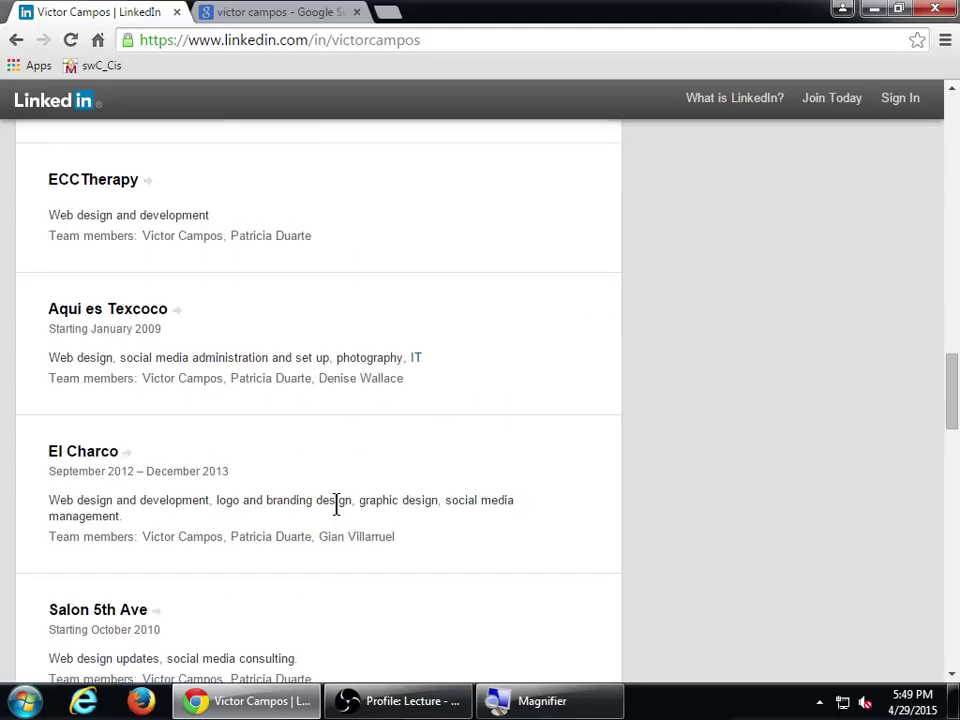
{"action": "left_click_drag", "start_coordinate": [79, 465], "coordinate": [215, 470]}
{"action": "left_click", "coordinate": [215, 470]}
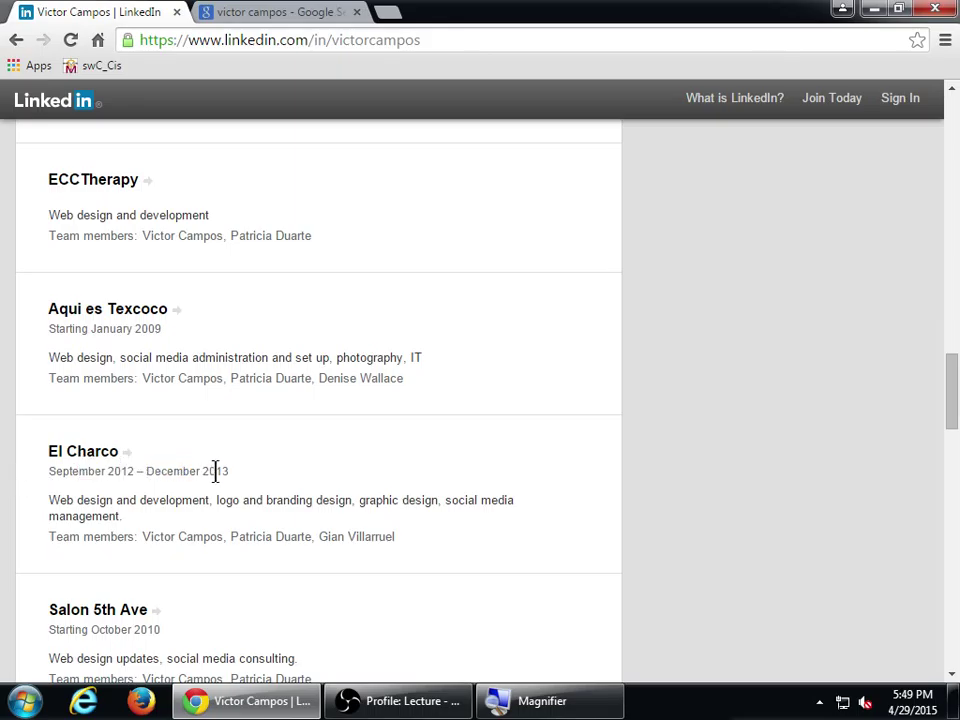
{"action": "scroll", "coordinate": [215, 470], "scroll_direction": "up", "scroll_amount": 1}
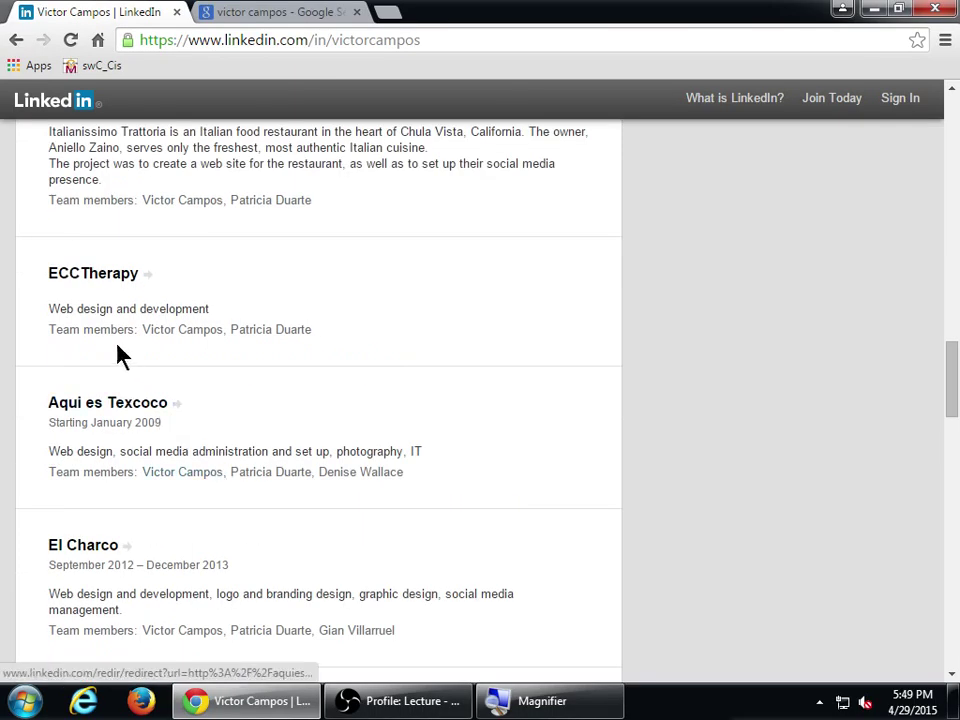
{"action": "left_click_drag", "start_coordinate": [78, 309], "coordinate": [186, 312]}
{"action": "left_click", "coordinate": [186, 312]}
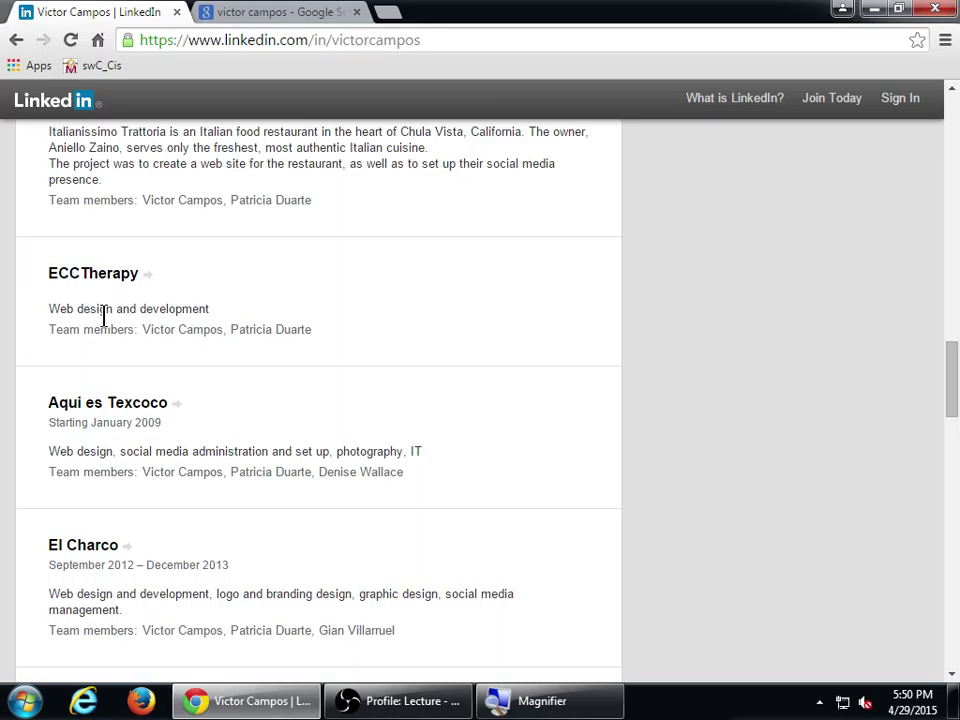
{"action": "scroll", "coordinate": [161, 322], "scroll_direction": "up", "scroll_amount": 1}
{"action": "scroll", "coordinate": [155, 320], "scroll_direction": "up", "scroll_amount": 1}
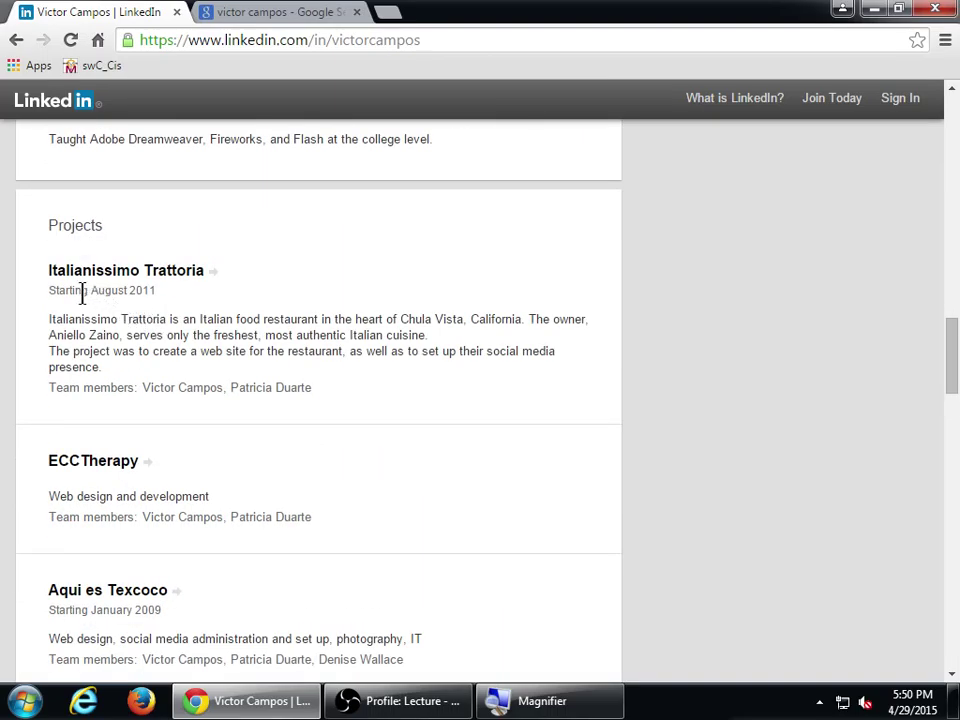
{"action": "left_click_drag", "start_coordinate": [82, 291], "coordinate": [141, 295]}
{"action": "scroll", "coordinate": [170, 330], "scroll_direction": "down", "scroll_amount": 4}
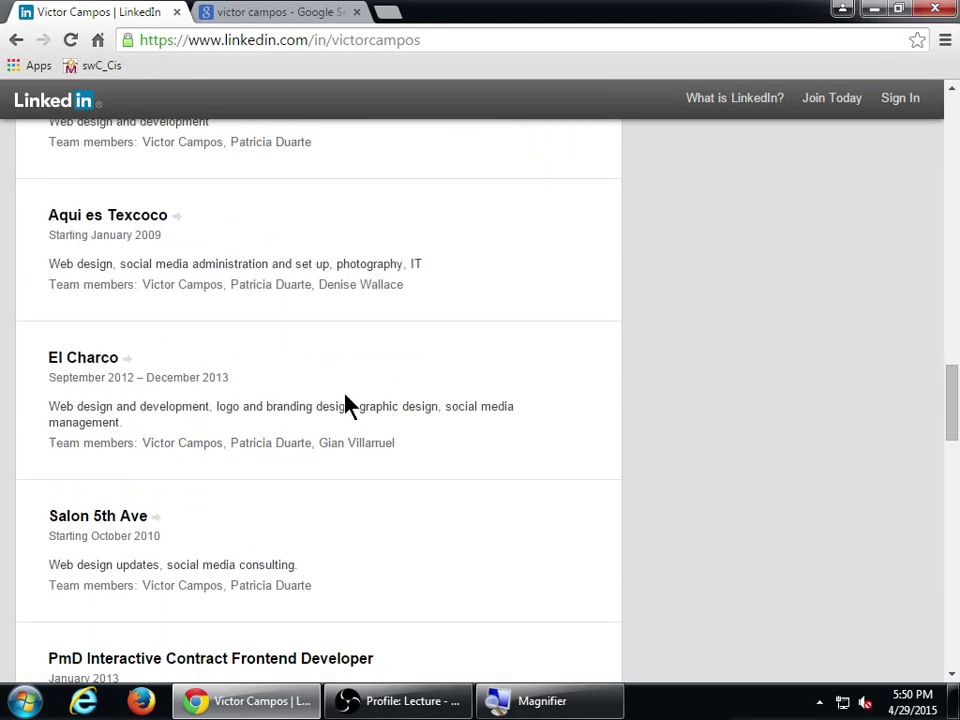
{"action": "scroll", "coordinate": [345, 405], "scroll_direction": "up", "scroll_amount": 3}
{"action": "left_click", "coordinate": [368, 225]}
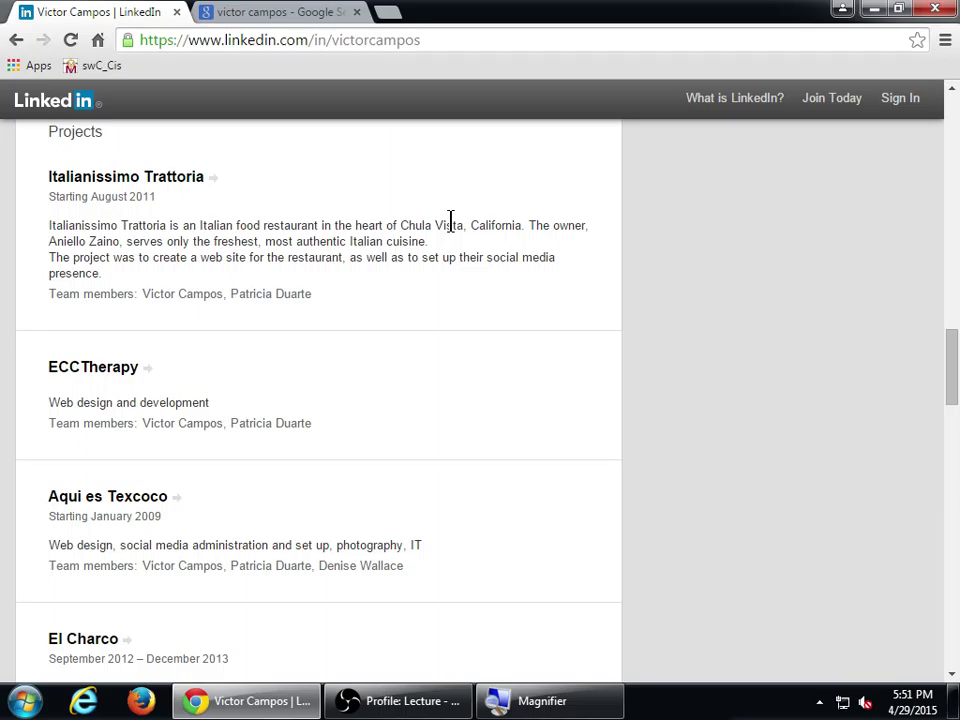
{"action": "key", "text": "super+plus"}
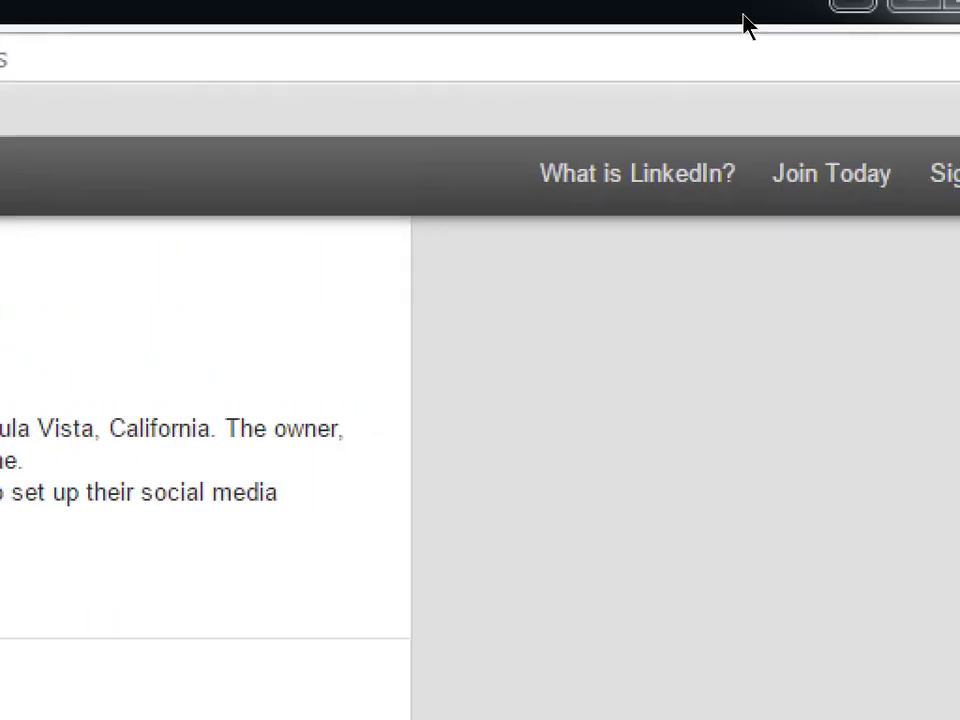
{"action": "key", "text": "super+minus"}
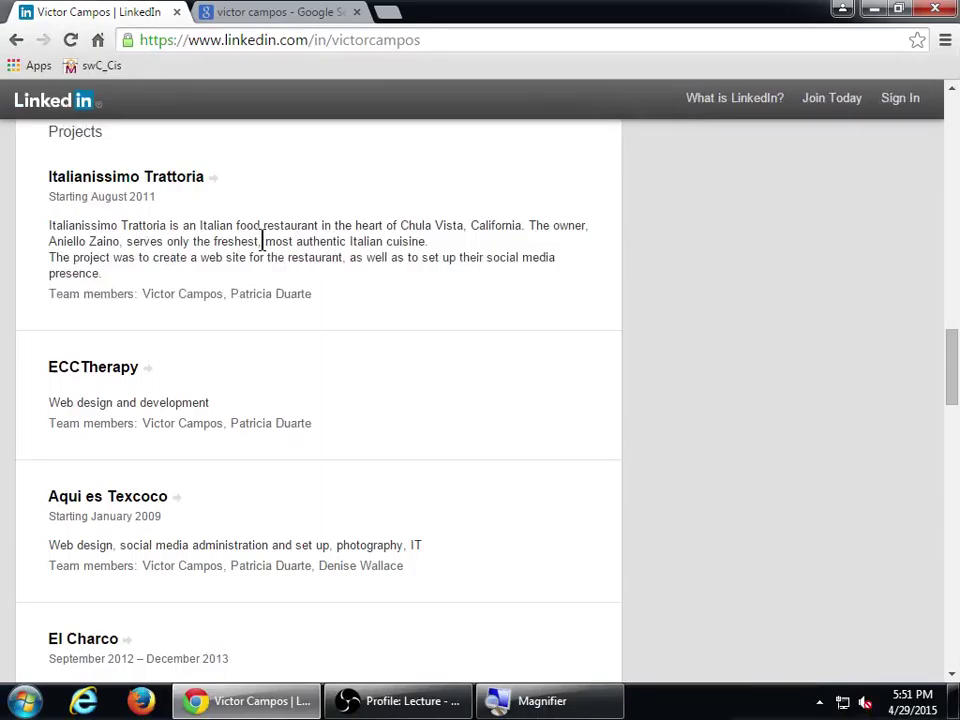
{"action": "scroll", "coordinate": [262, 241], "scroll_direction": "up", "scroll_amount": 15}
{"action": "scroll", "coordinate": [262, 241], "scroll_direction": "down", "scroll_amount": 5}
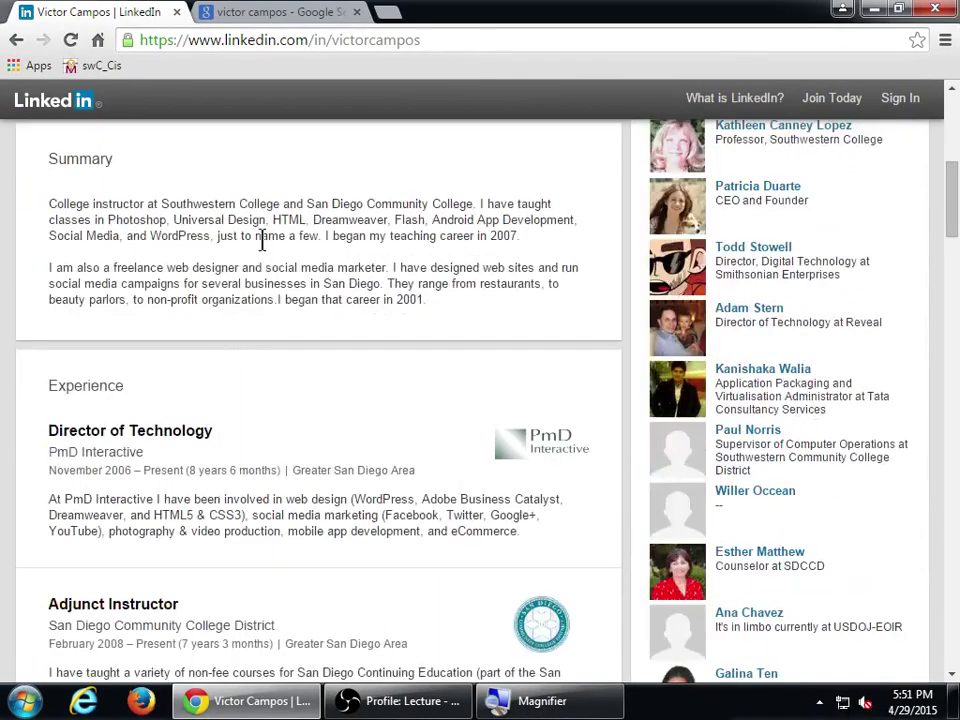
{"action": "scroll", "coordinate": [262, 241], "scroll_direction": "down", "scroll_amount": 20}
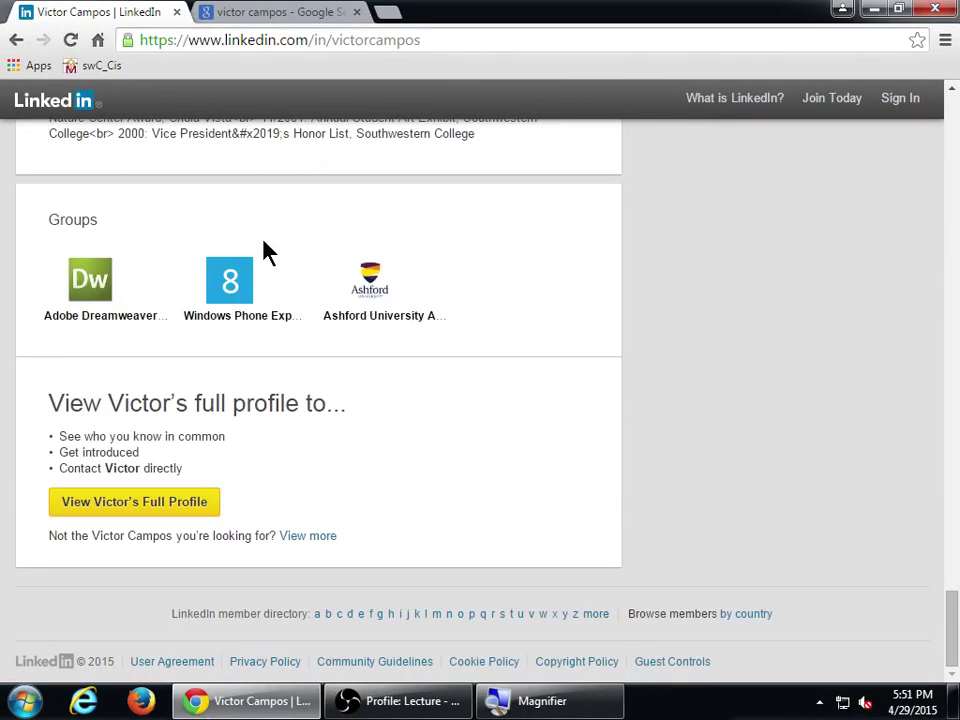
{"action": "scroll", "coordinate": [265, 250], "scroll_direction": "up", "scroll_amount": 10}
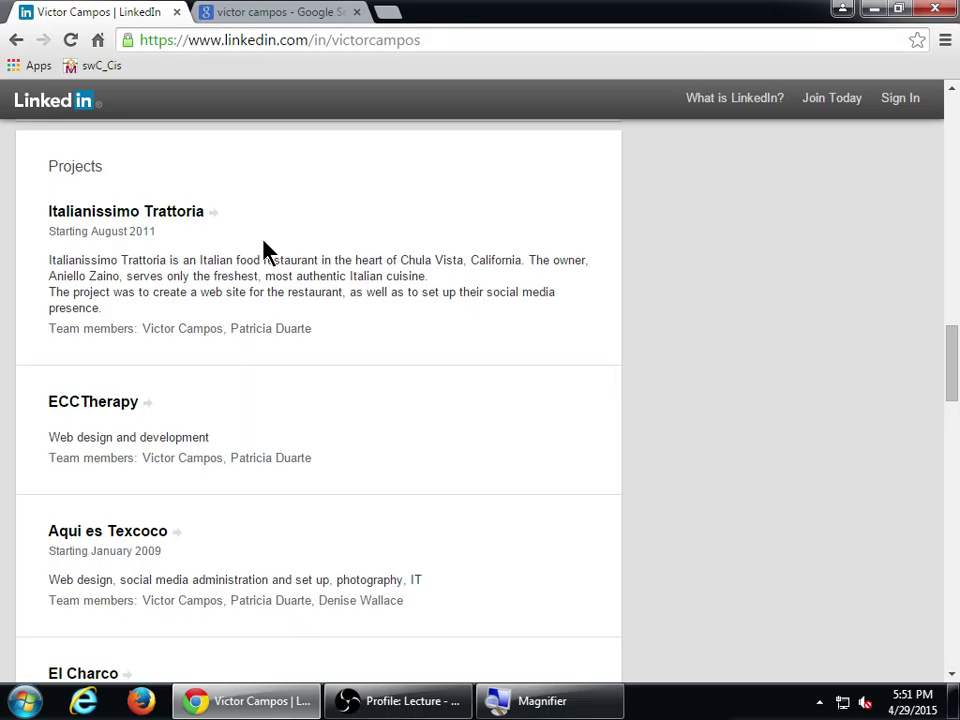
{"action": "scroll", "coordinate": [268, 250], "scroll_direction": "down", "scroll_amount": 13}
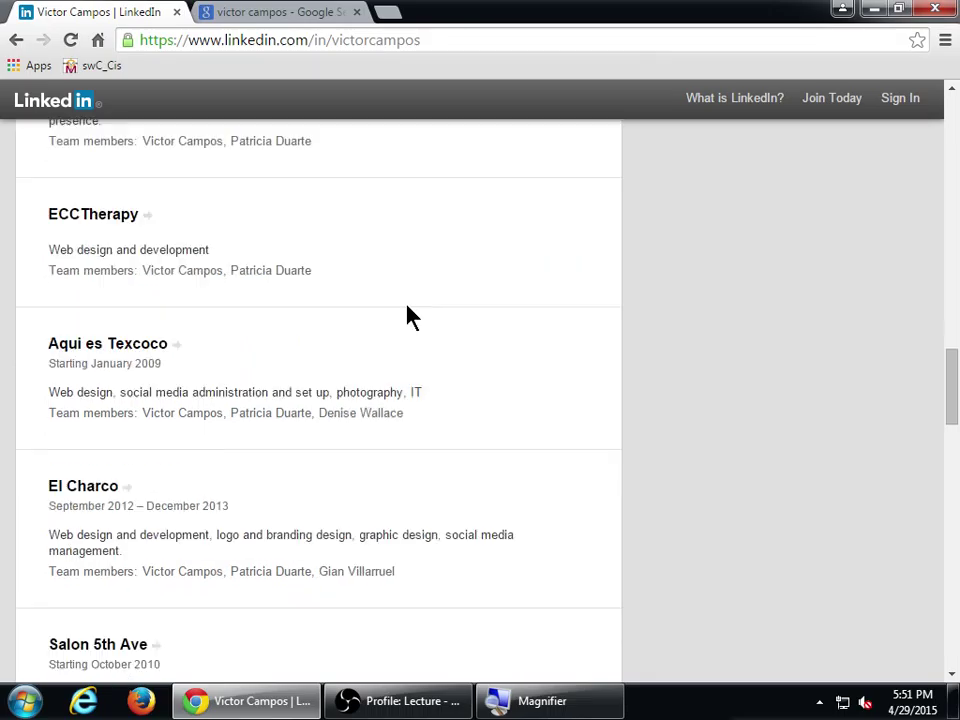
{"action": "scroll", "coordinate": [232, 365], "scroll_direction": "up", "scroll_amount": 2}
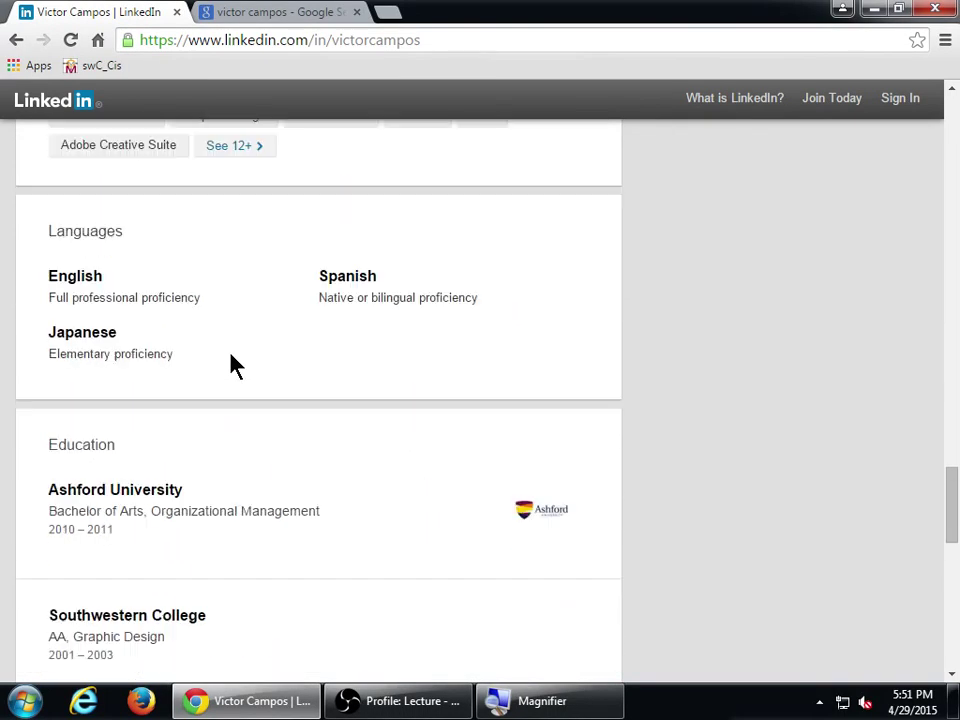
{"action": "left_click_drag", "start_coordinate": [101, 236], "coordinate": [135, 257]}
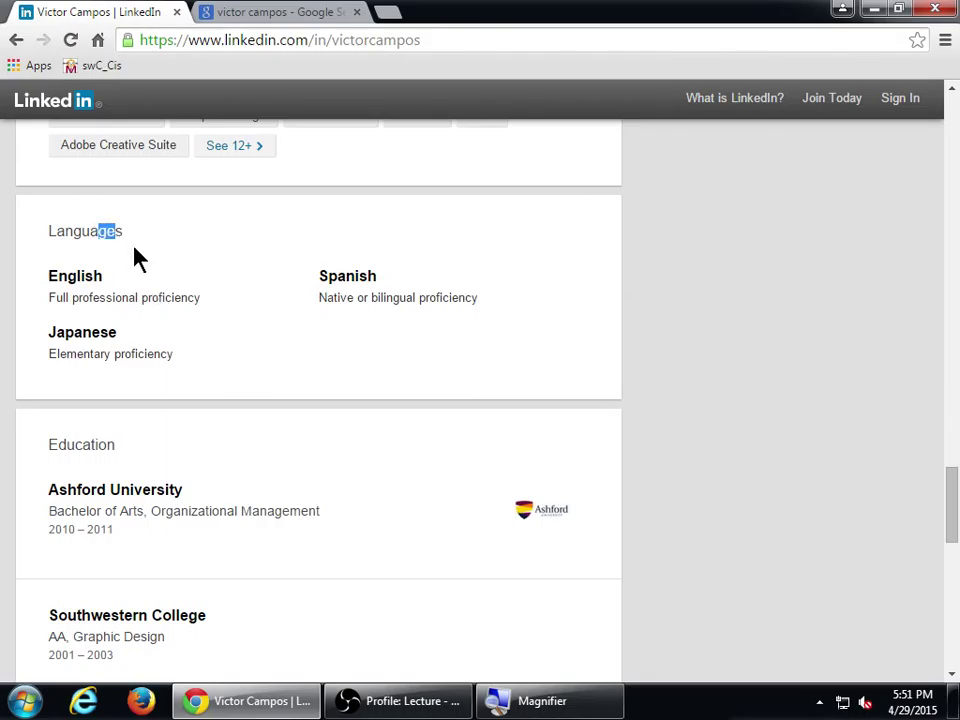
{"action": "left_click", "coordinate": [139, 261]}
{"action": "scroll", "coordinate": [198, 368], "scroll_direction": "up", "scroll_amount": 6}
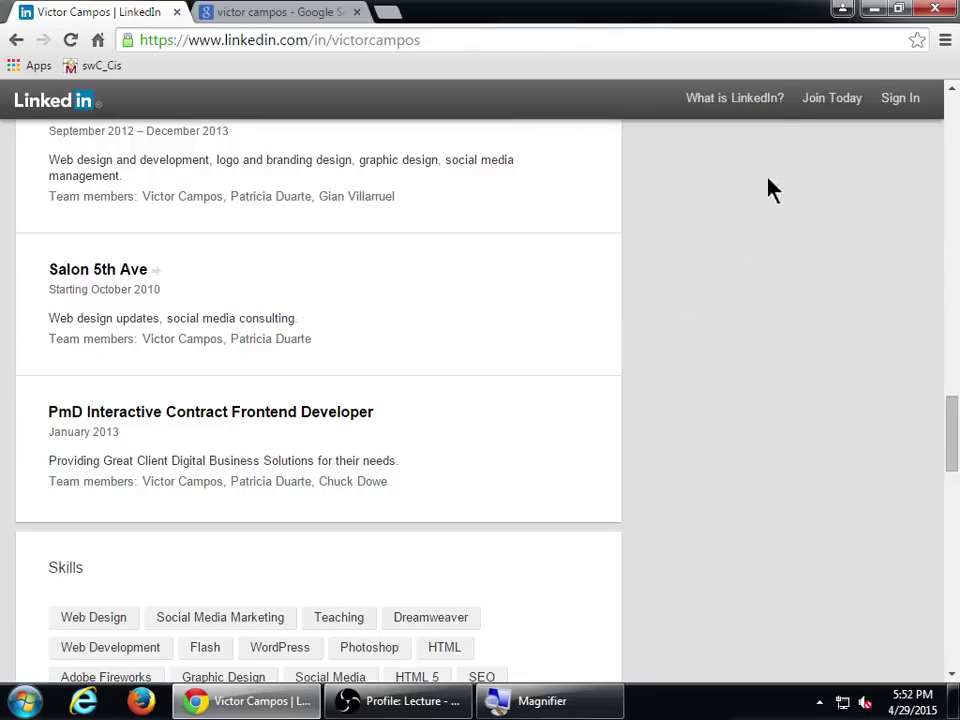
- Start the Join Today sign-up form and enter the member's first and last name
{"action": "left_click", "coordinate": [834, 99]}
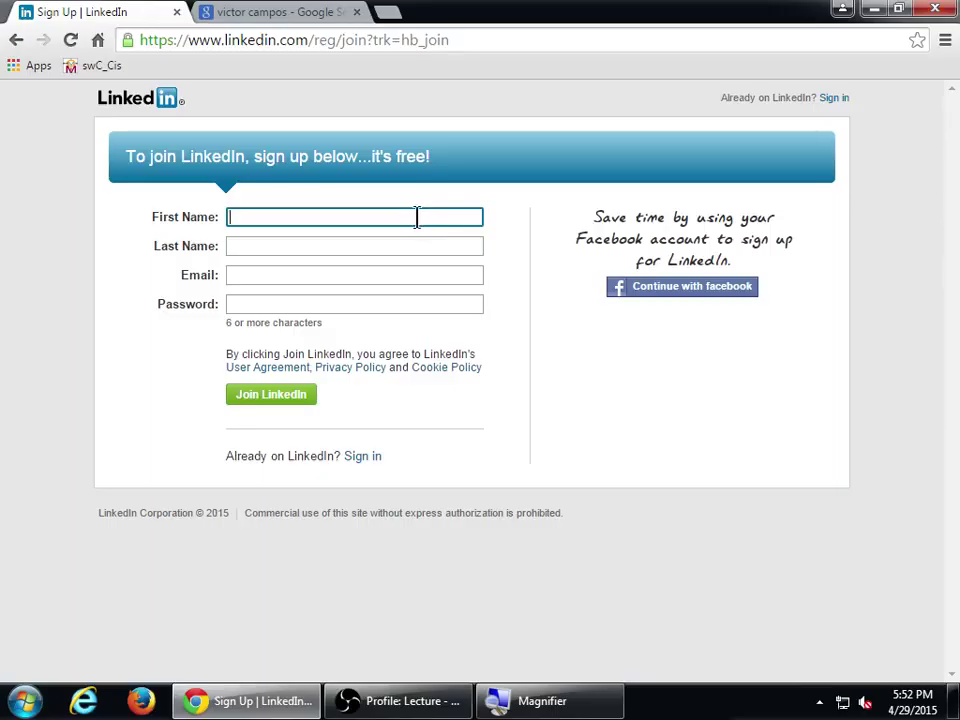
{"action": "key", "text": "Tab"}
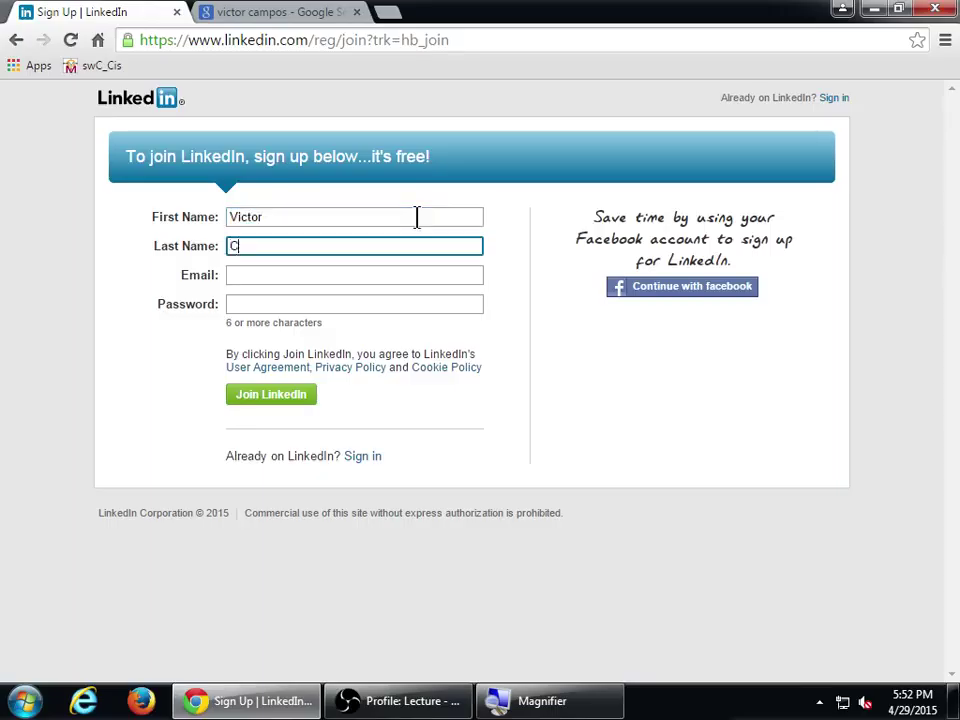
- Fill in the member's e-mail address, fixing a typo, and the account password
{"action": "key", "text": "Tab"}
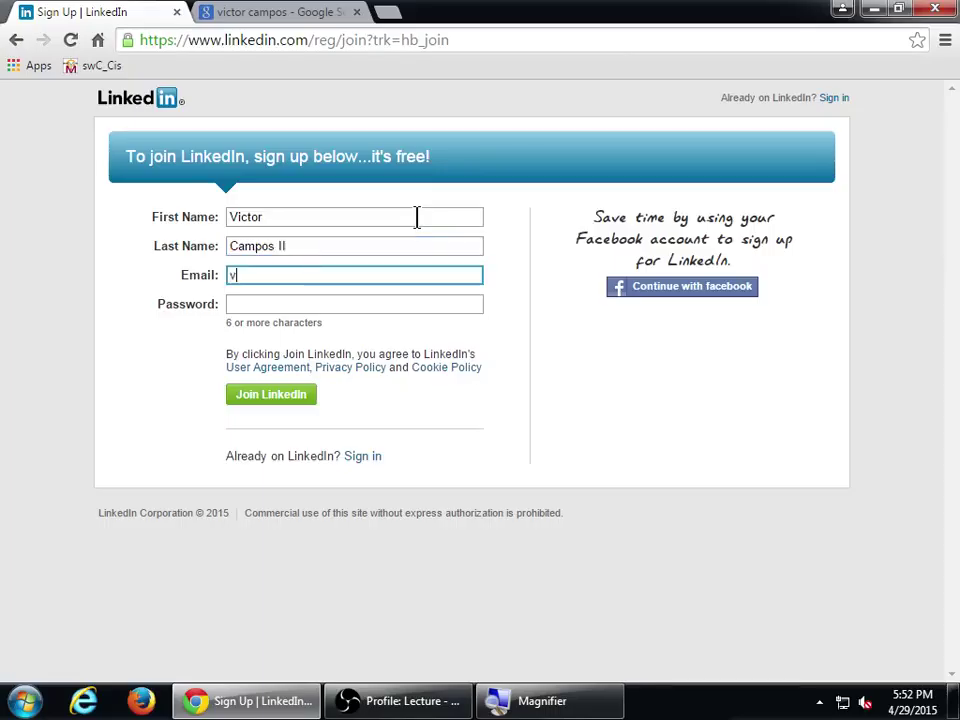
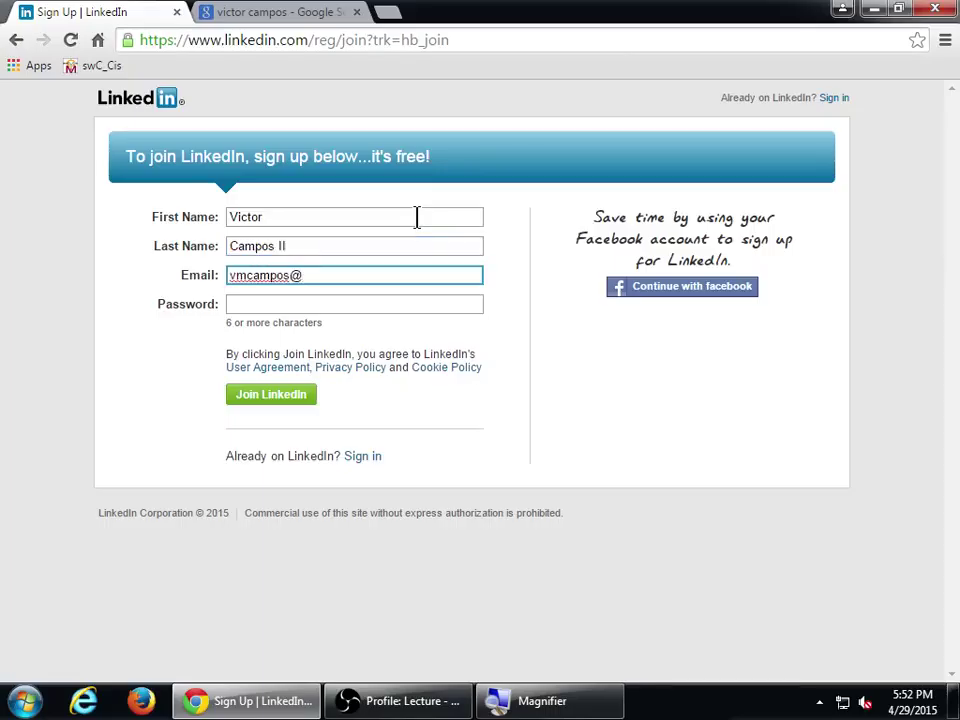
{"action": "key", "text": "Tab"}
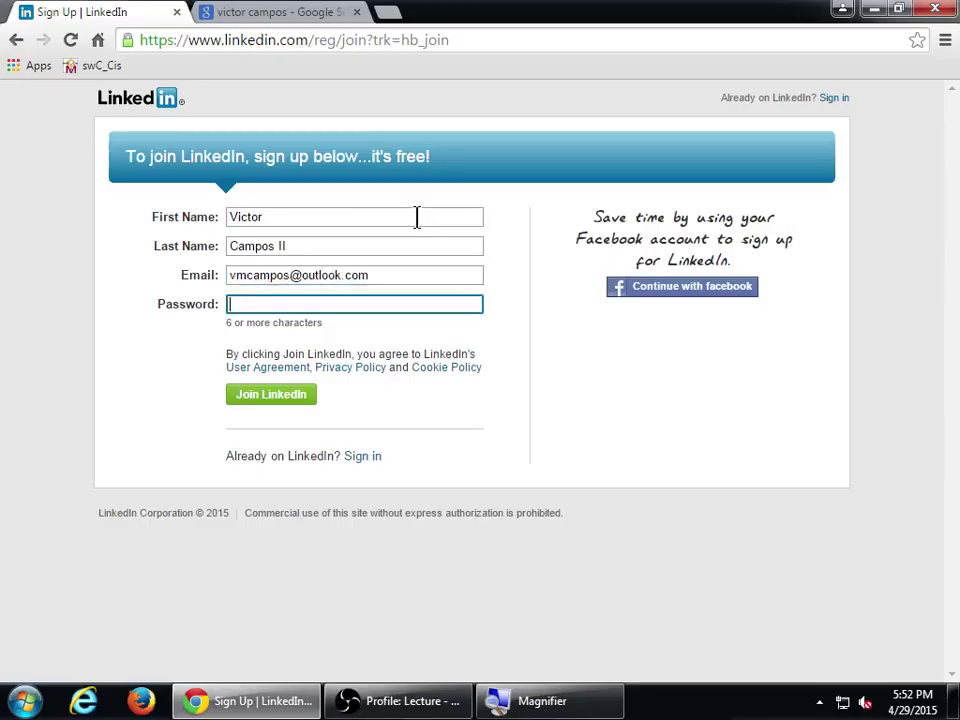
{"action": "type", "text": "**************"}
- Submit the Join LinkedIn form and decline Chrome's offer to save the password
{"action": "left_click", "coordinate": [308, 398]}
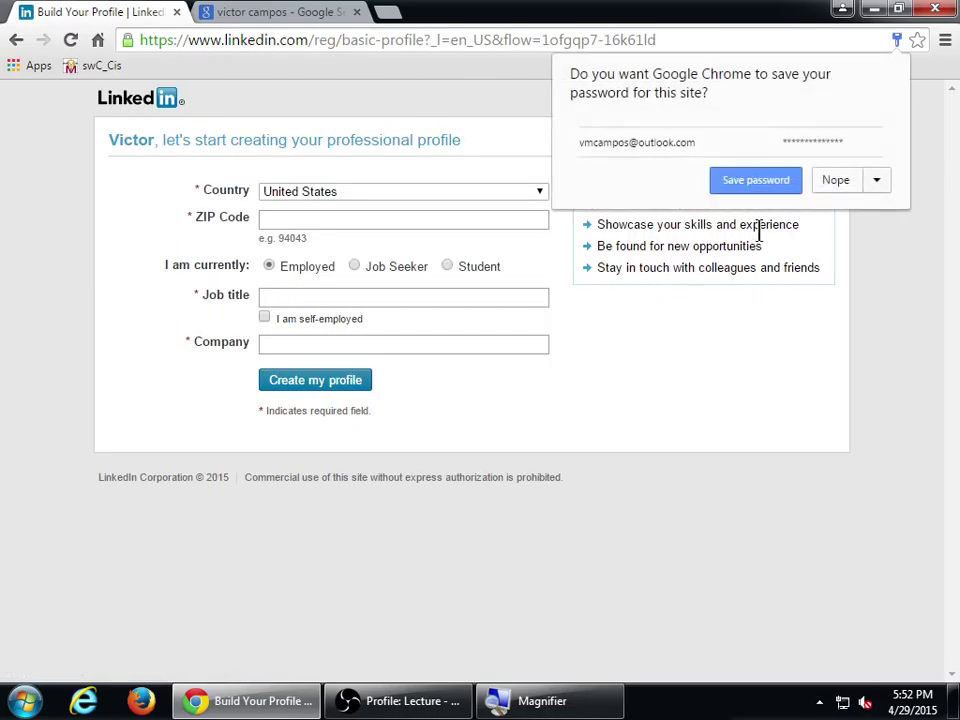
{"action": "left_click", "coordinate": [836, 184]}
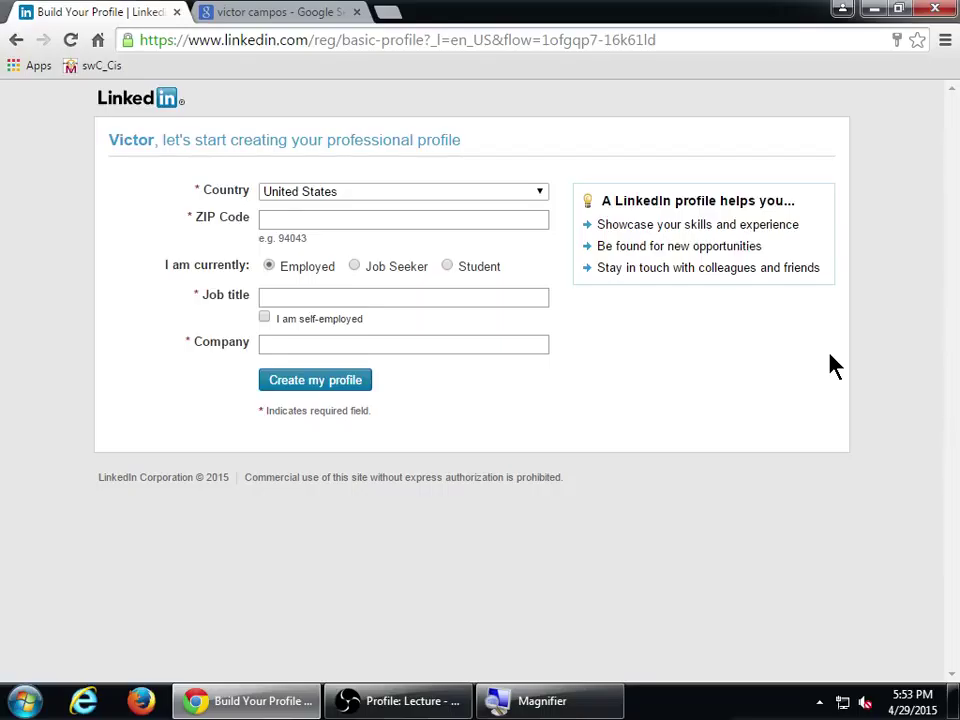
- Enter 91910 as the ZIP Code, correcting the last digit
{"action": "left_click", "coordinate": [511, 222]}
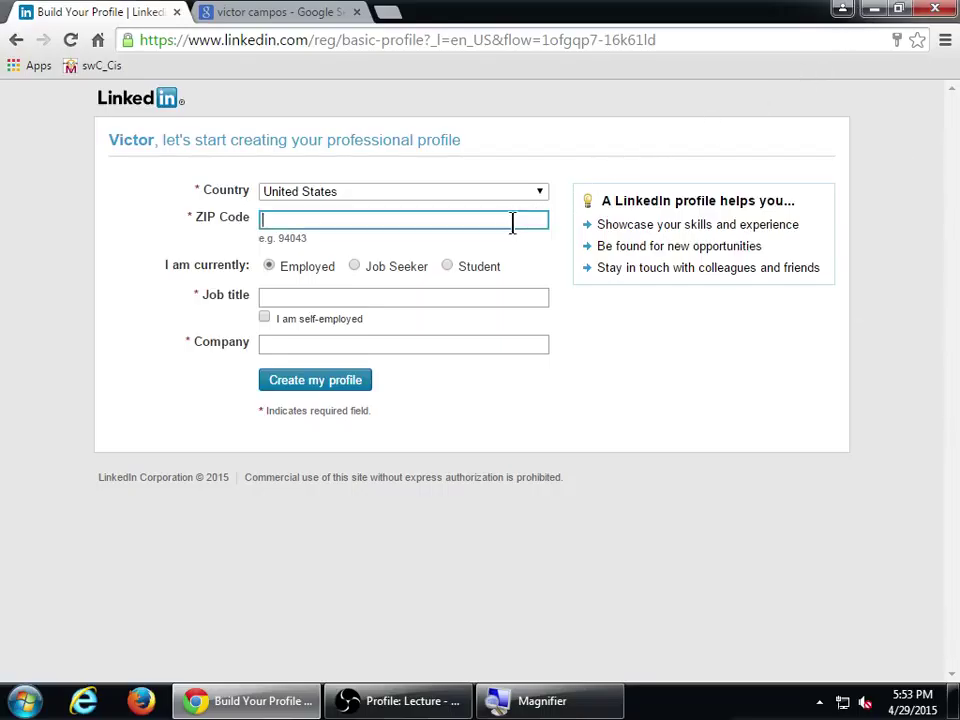
{"action": "type", "text": "91913"}
{"action": "key", "text": "BackSpace"}
{"action": "type", "text": "0"}
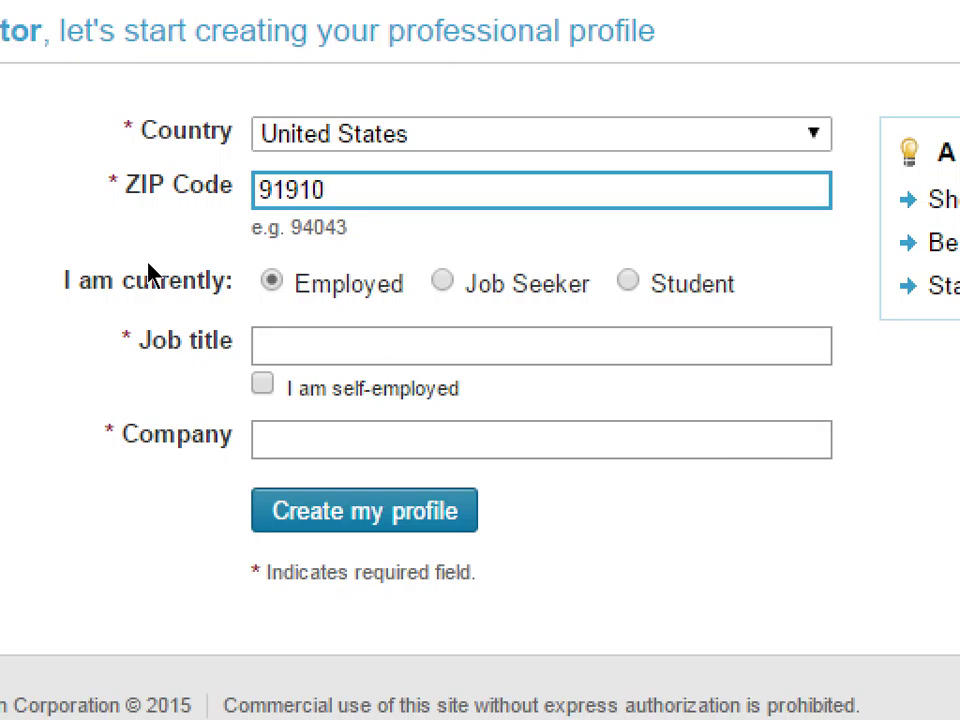
- Set the current status to Job Seeker
{"action": "key", "text": "Tab"}
{"action": "key", "text": "Right"}
{"action": "key", "text": "Right"}
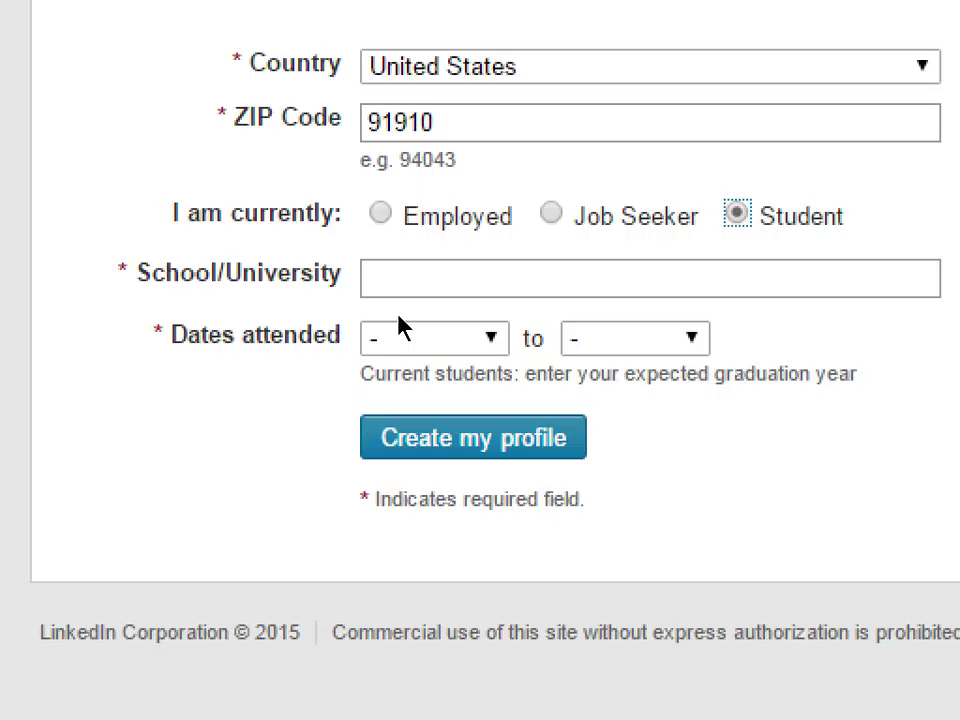
{"action": "key", "text": "Left"}
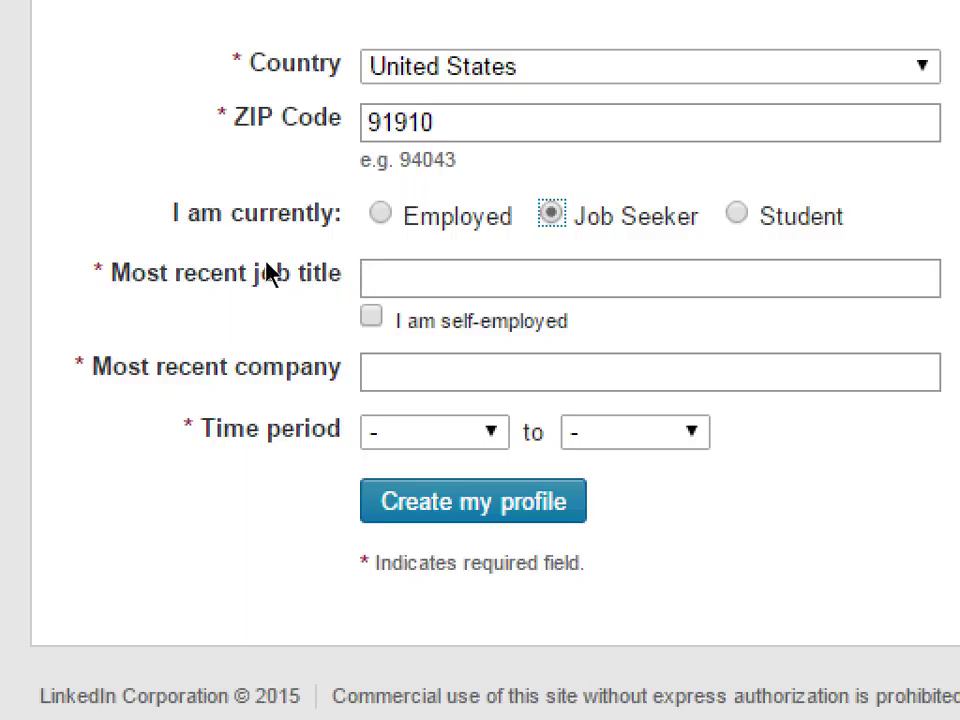
{"action": "key", "text": "Left"}
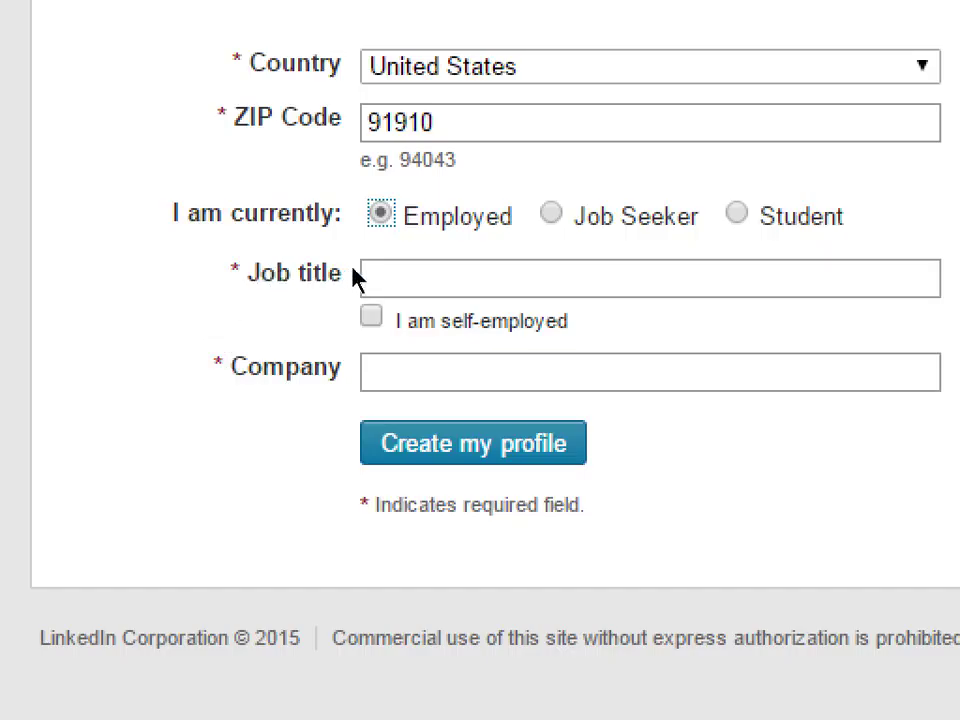
{"action": "key", "text": "Right"}
- Enter Web Designer as the most recent job title and tick I am self-employed
{"action": "key", "text": "Tab"}
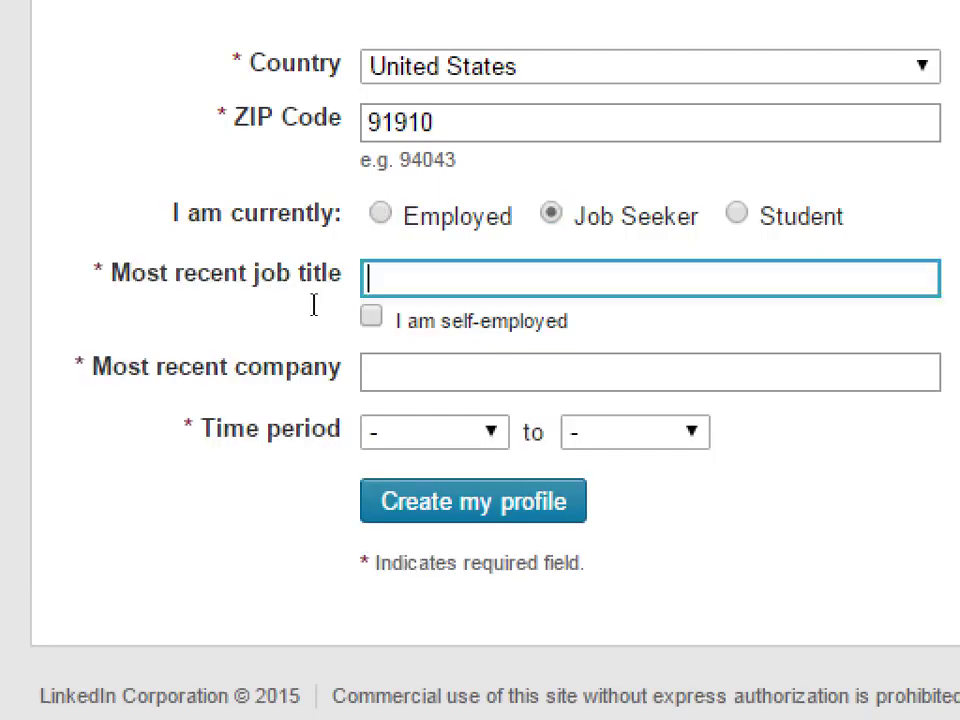
{"action": "type", "text": "we"}
{"action": "key", "text": "BackSpace"}
{"action": "key", "text": "BackSpace"}
{"action": "type", "text": "Web de"}
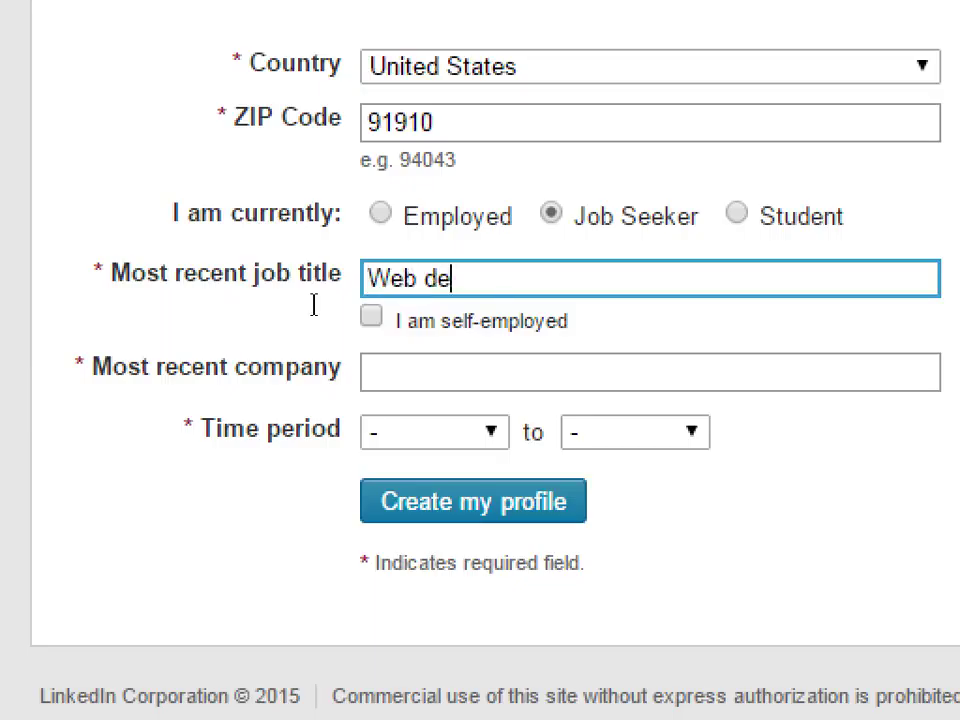
{"action": "type", "text": "signer"}
{"action": "key", "text": "space"}
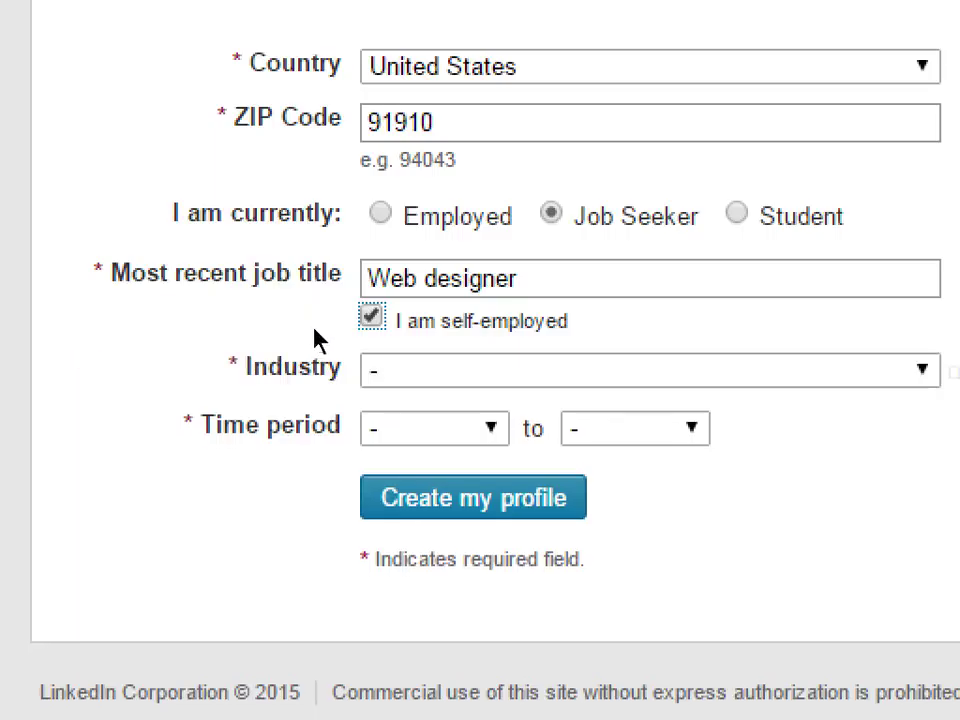
{"action": "left_click", "coordinate": [291, 293]}
{"action": "key", "text": "shift+Right"}
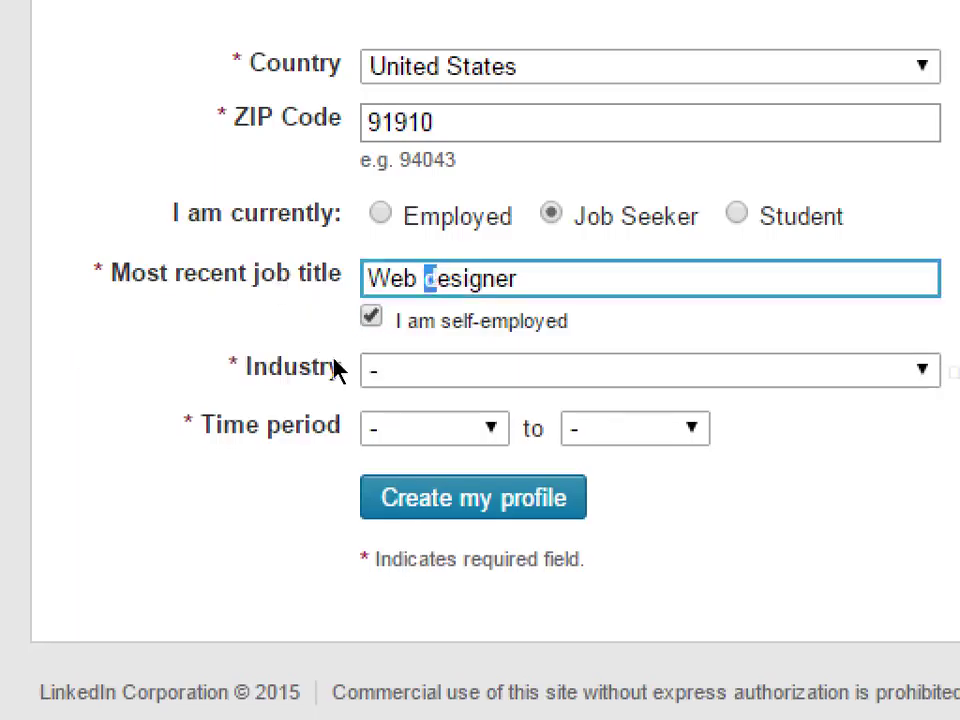
- Capitalise the D in Web Designer and choose Internet from the Industry list
{"action": "type", "text": "D"}
{"action": "left_click", "coordinate": [333, 365]}
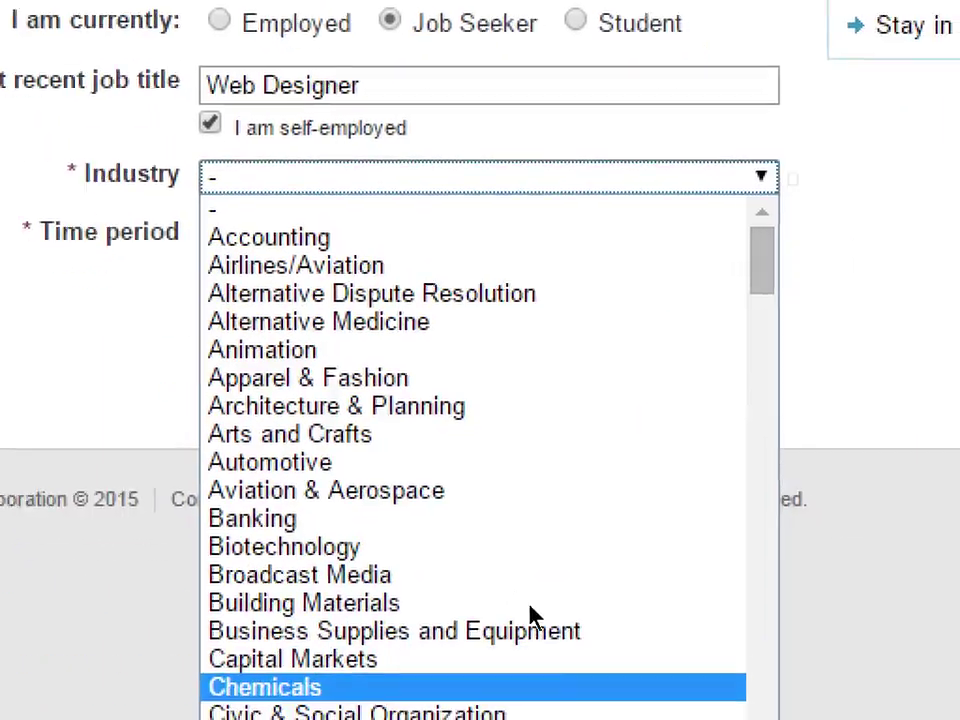
{"action": "scroll", "coordinate": [546, 615], "scroll_direction": "down", "scroll_amount": 20}
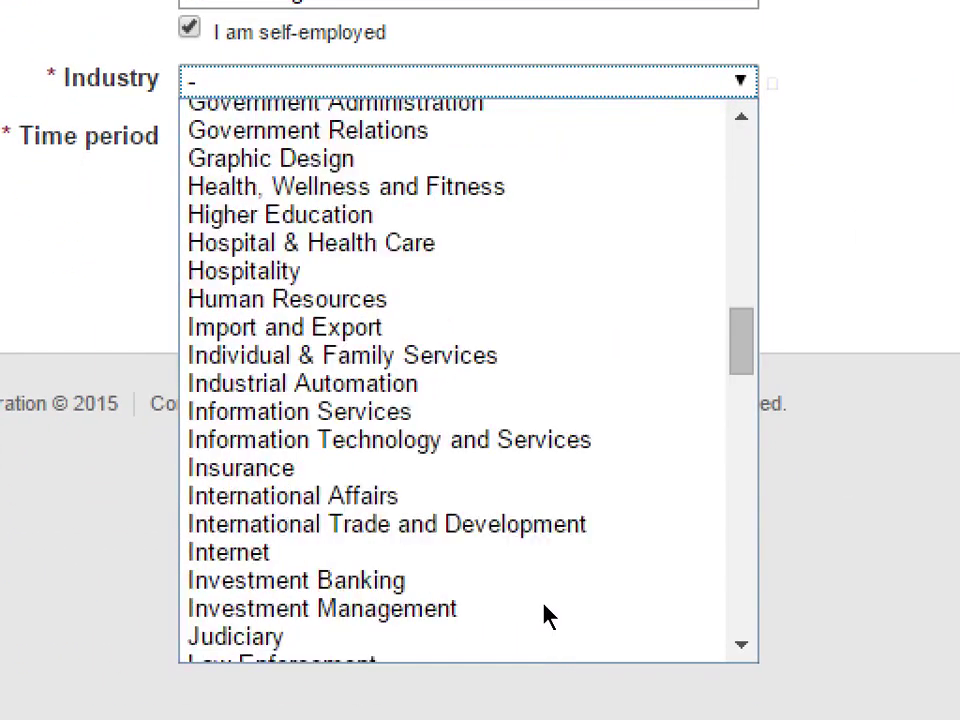
{"action": "scroll", "coordinate": [540, 612], "scroll_direction": "down", "scroll_amount": 2}
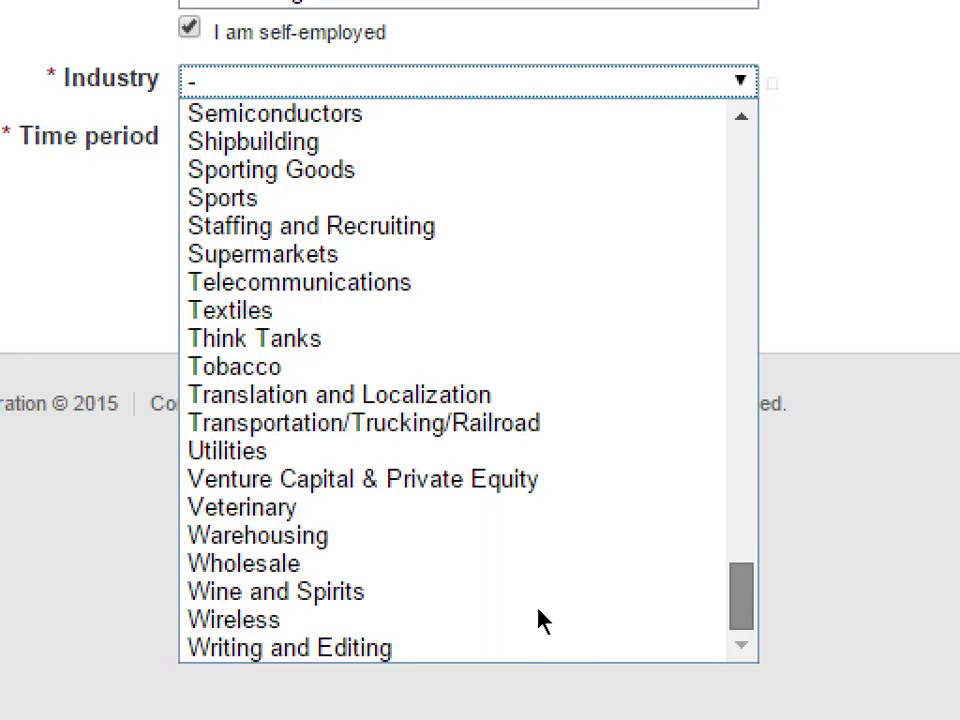
{"action": "scroll", "coordinate": [540, 620], "scroll_direction": "up", "scroll_amount": 7}
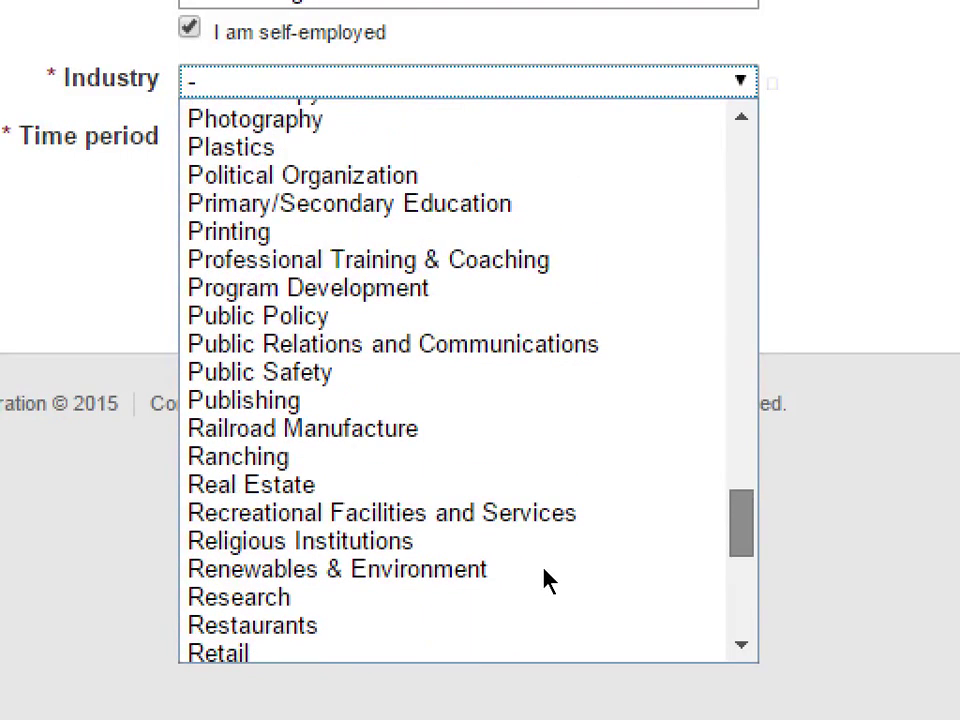
{"action": "scroll", "coordinate": [548, 575], "scroll_direction": "up", "scroll_amount": 3}
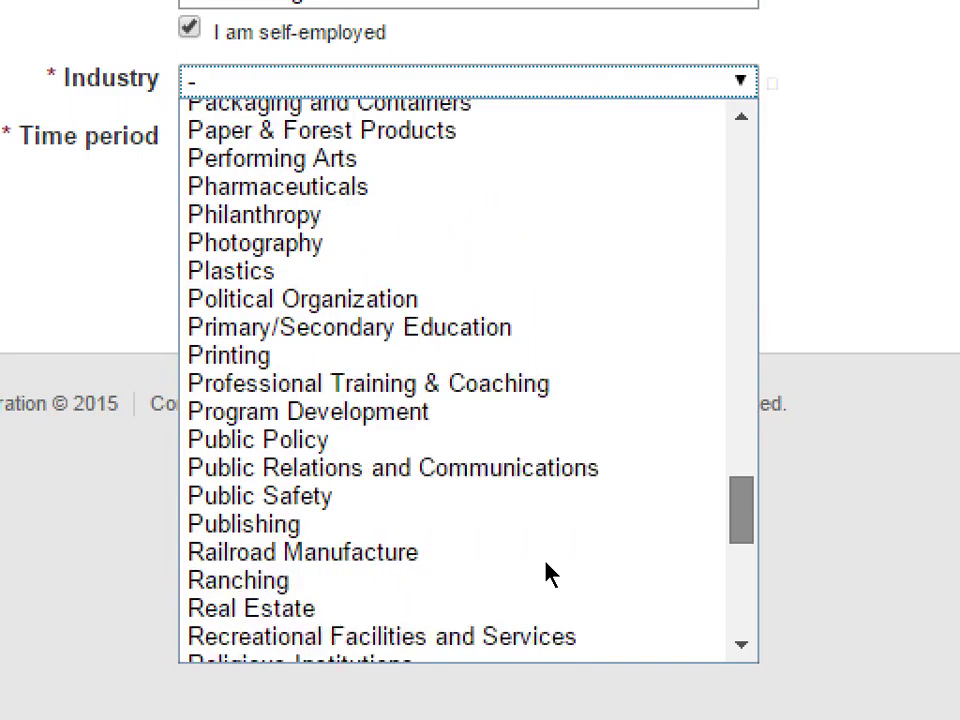
{"action": "scroll", "coordinate": [548, 568], "scroll_direction": "up", "scroll_amount": 5}
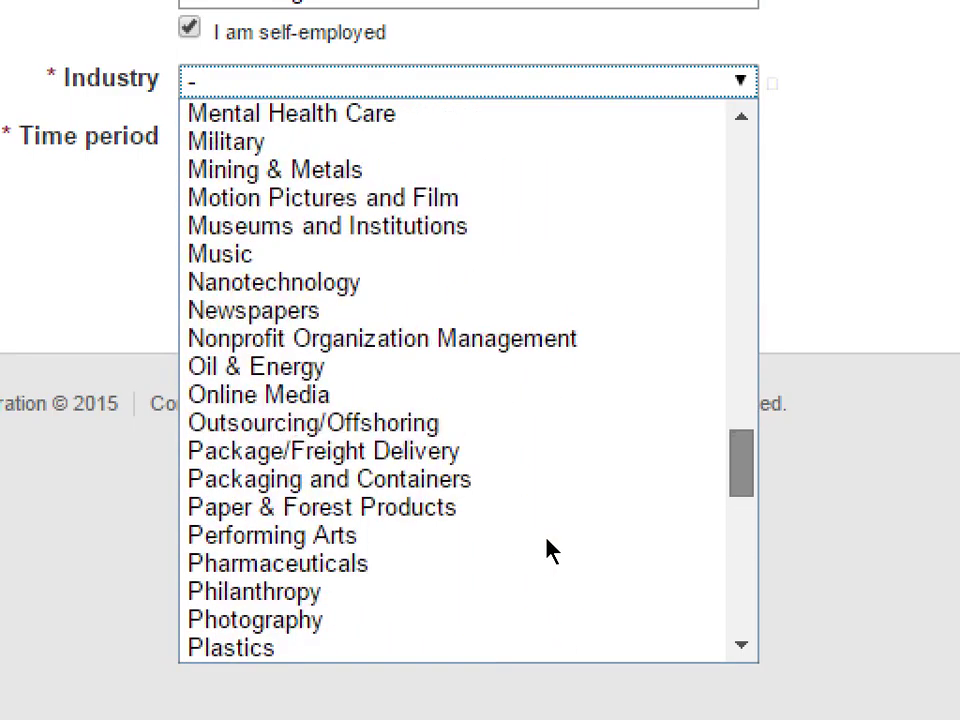
{"action": "scroll", "coordinate": [548, 545], "scroll_direction": "up", "scroll_amount": 8}
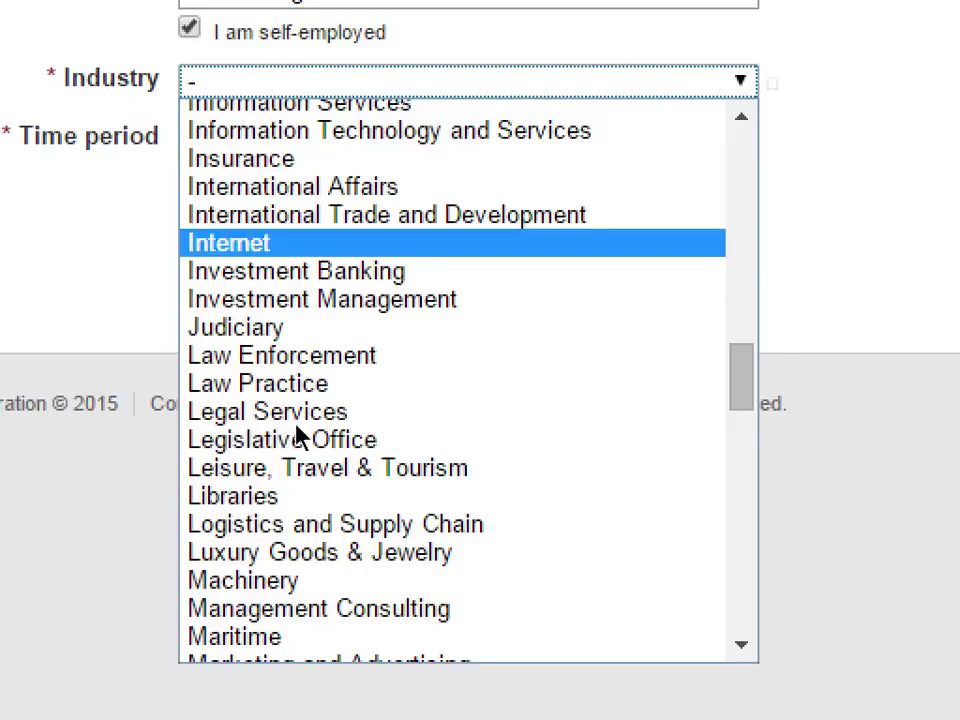
{"action": "key", "text": "Return"}
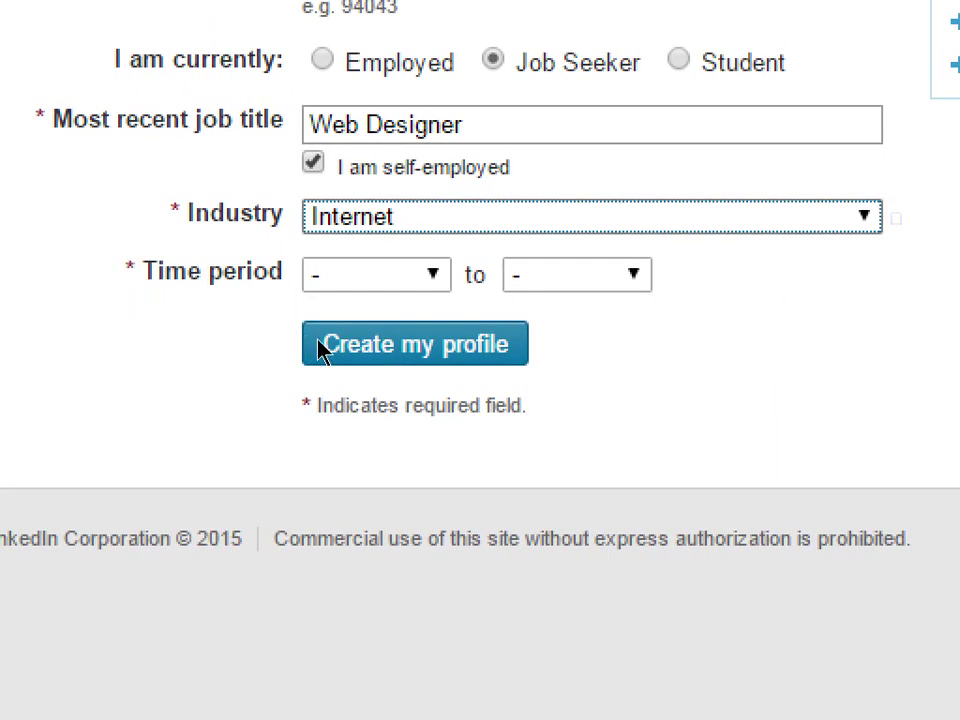
- Reopen the Industry list and browse the options, keeping Internet selected
{"action": "key", "text": "alt+Down"}
{"action": "key", "text": "Up"}
{"action": "key", "text": "Up"}
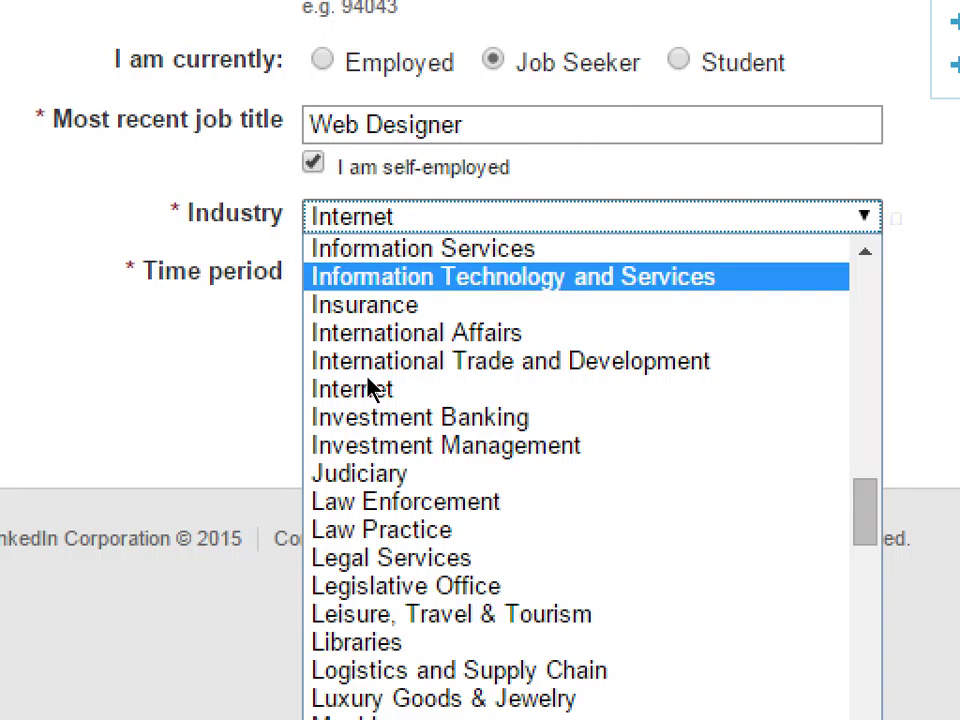
{"action": "key", "text": "Down"}
{"action": "key", "text": "Up"}
{"action": "scroll", "coordinate": [350, 450], "scroll_direction": "up", "scroll_amount": 4}
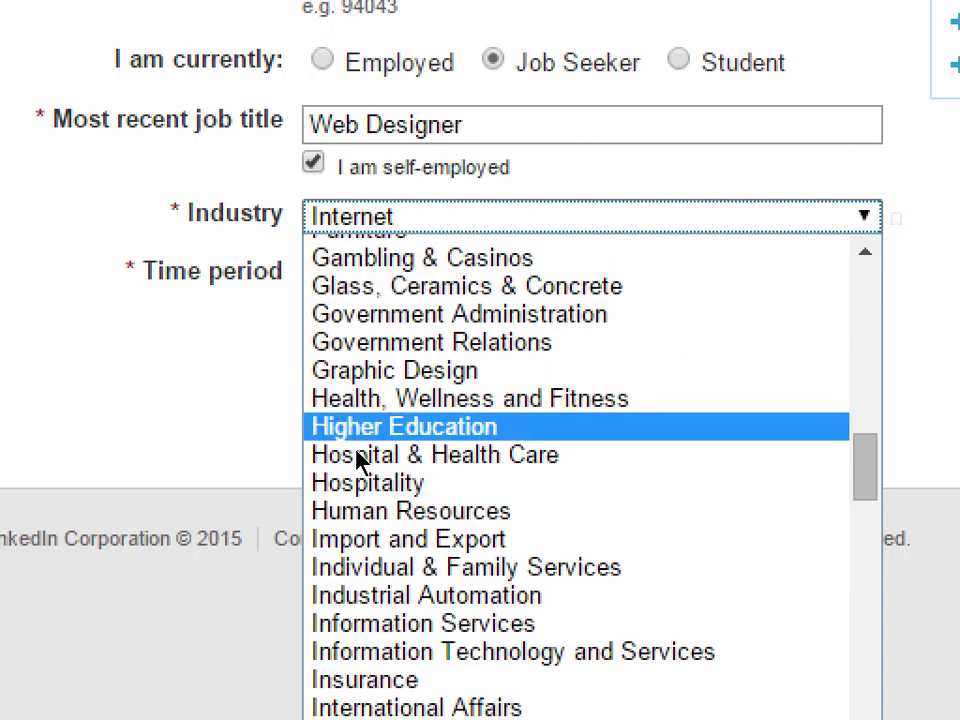
- Set the time period's start year to 2014
{"action": "left_click", "coordinate": [238, 405]}
{"action": "key", "text": "Tab"}
{"action": "key", "text": "alt+Down"}
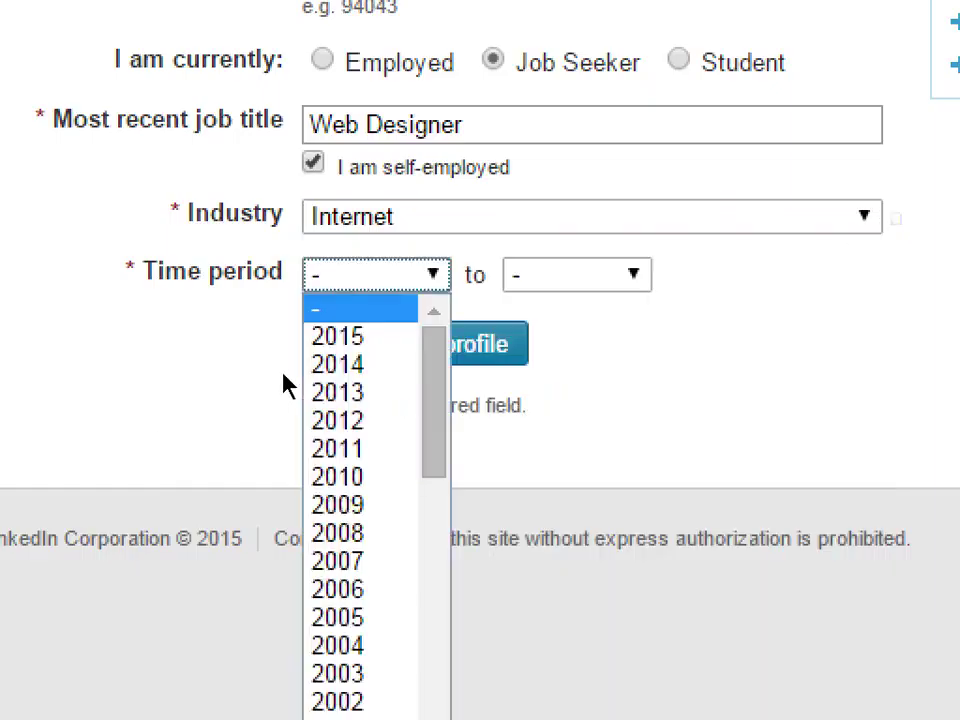
{"action": "key", "text": "Down"}
{"action": "key", "text": "Down"}
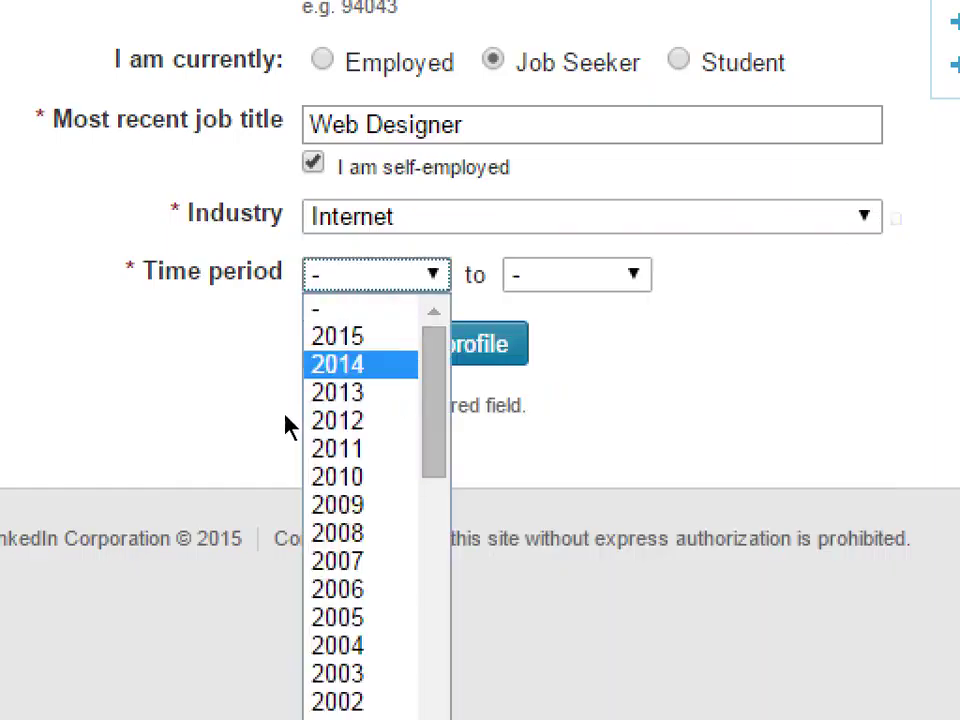
{"action": "key", "text": "Up"}
{"action": "key", "text": "Down"}
{"action": "key", "text": "Return"}
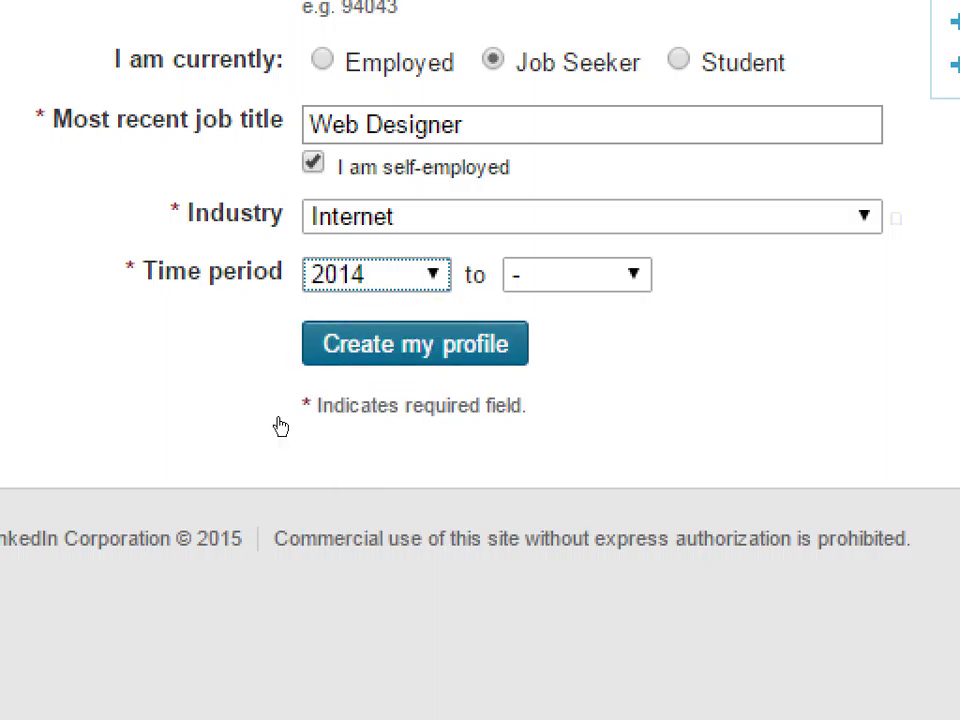
- Set the period's end to Present and submit the profile details
{"action": "key", "text": "Tab"}
{"action": "key", "text": "alt+Down"}
{"action": "key", "text": "Down"}
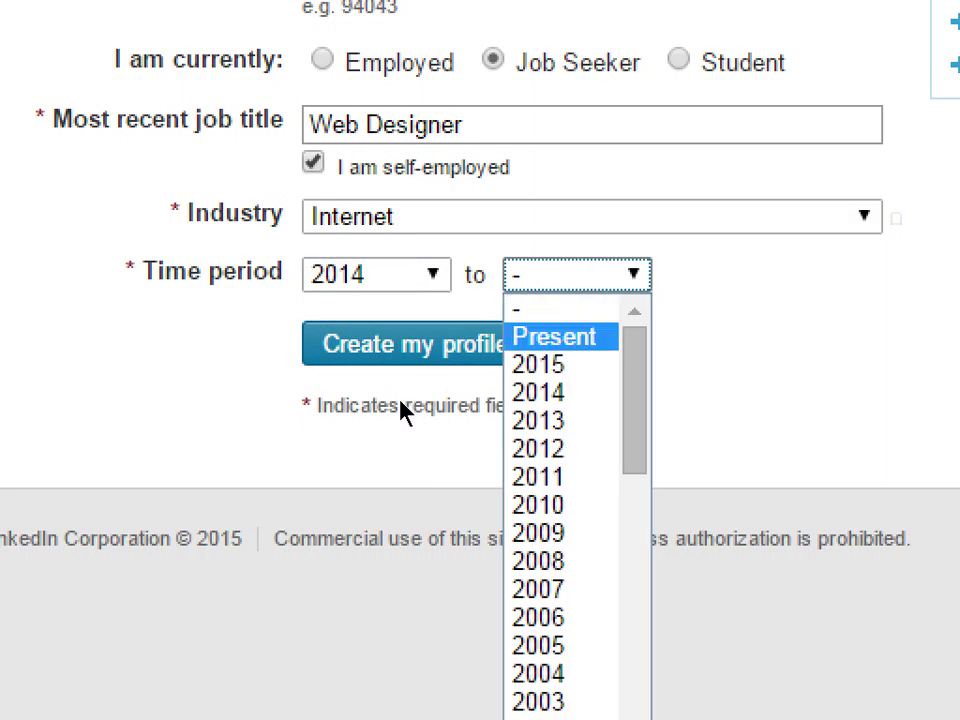
{"action": "key", "text": "Return"}
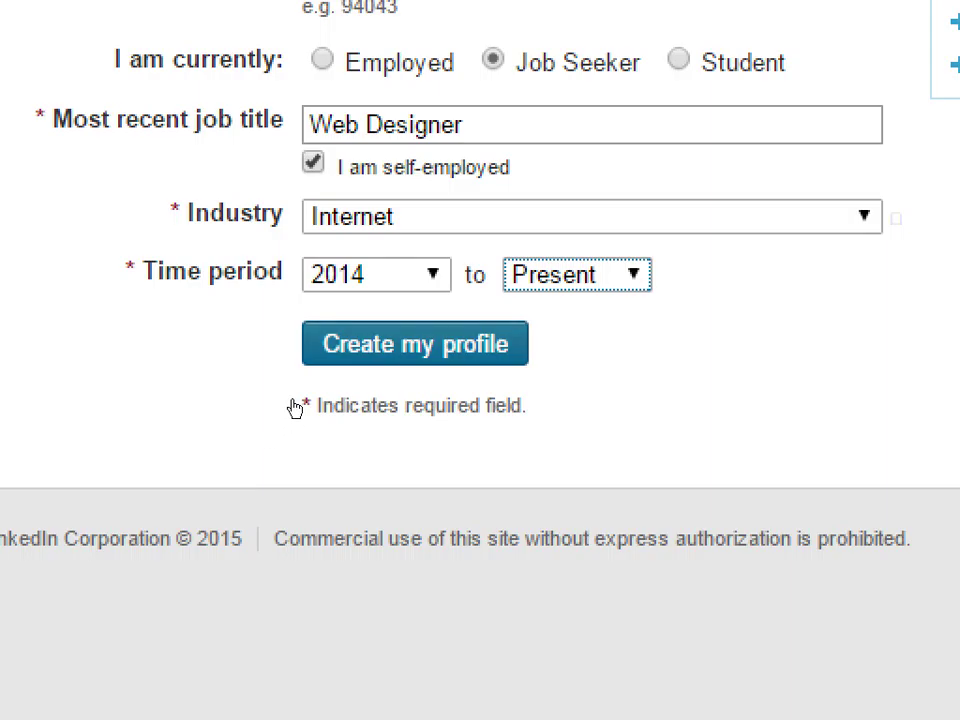
{"action": "key", "text": "Return"}
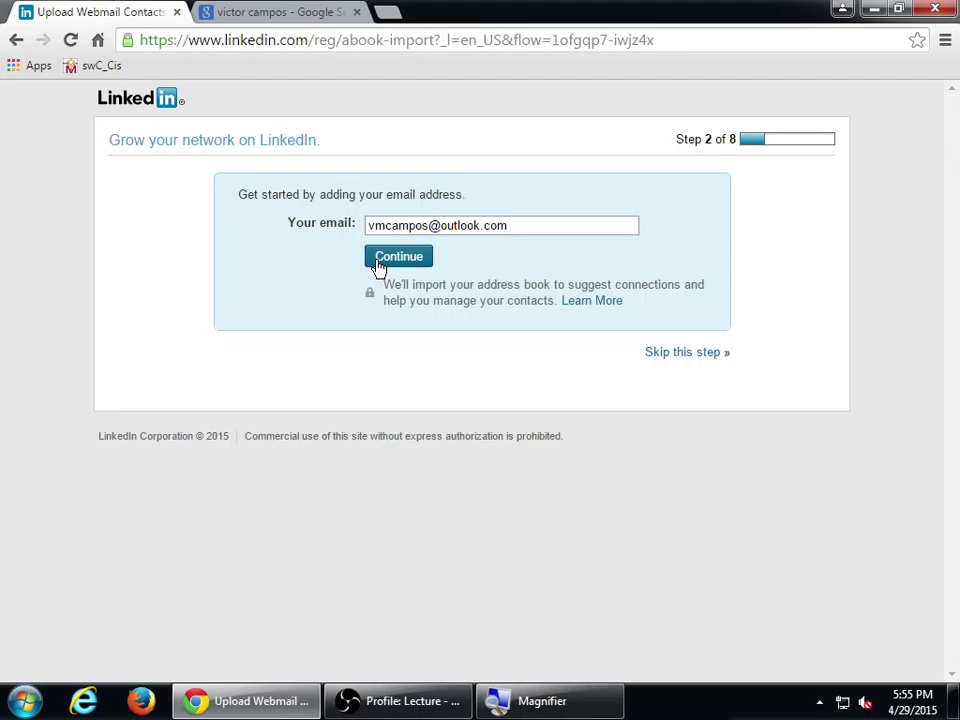
- Back out of the contact import by closing the Microsoft sign-in window and skipping the step
{"action": "left_click", "coordinate": [379, 259]}
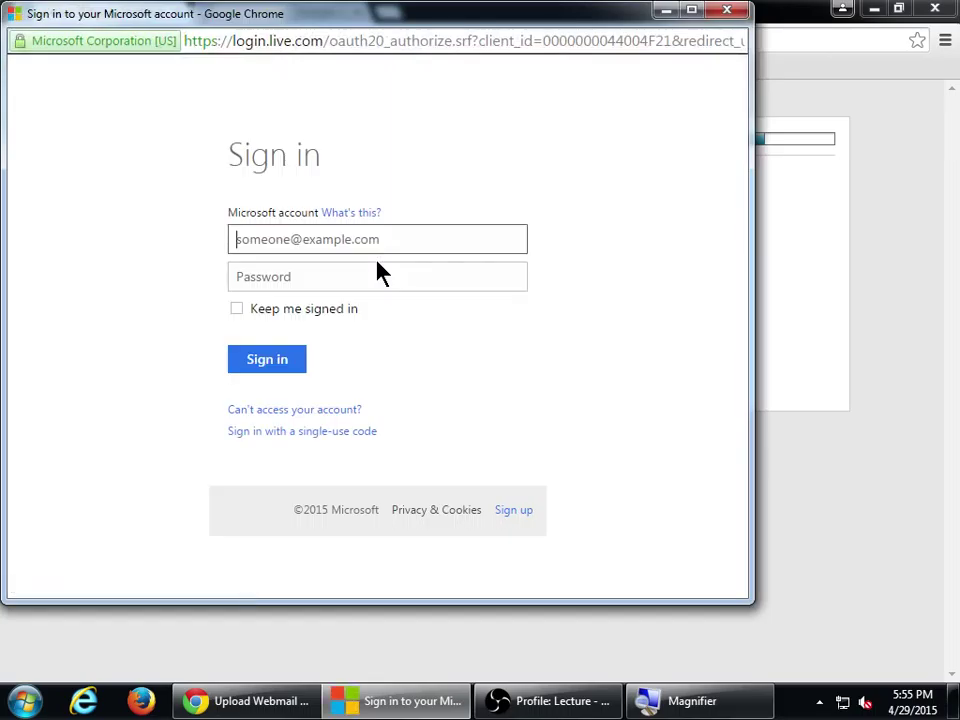
{"action": "left_click", "coordinate": [727, 11]}
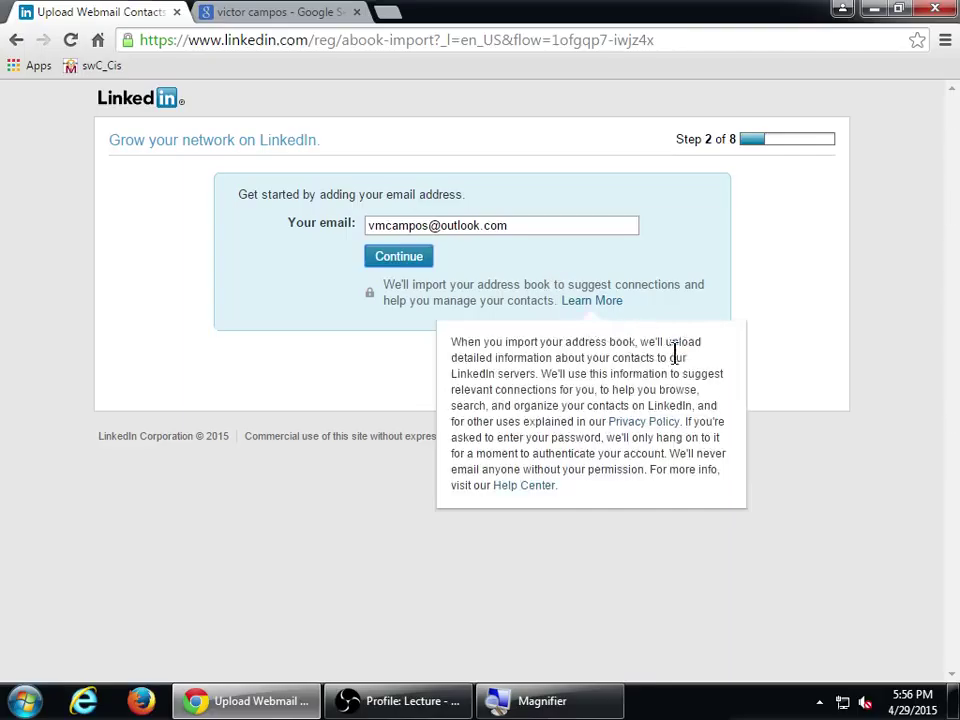
{"action": "left_click", "coordinate": [700, 354]}
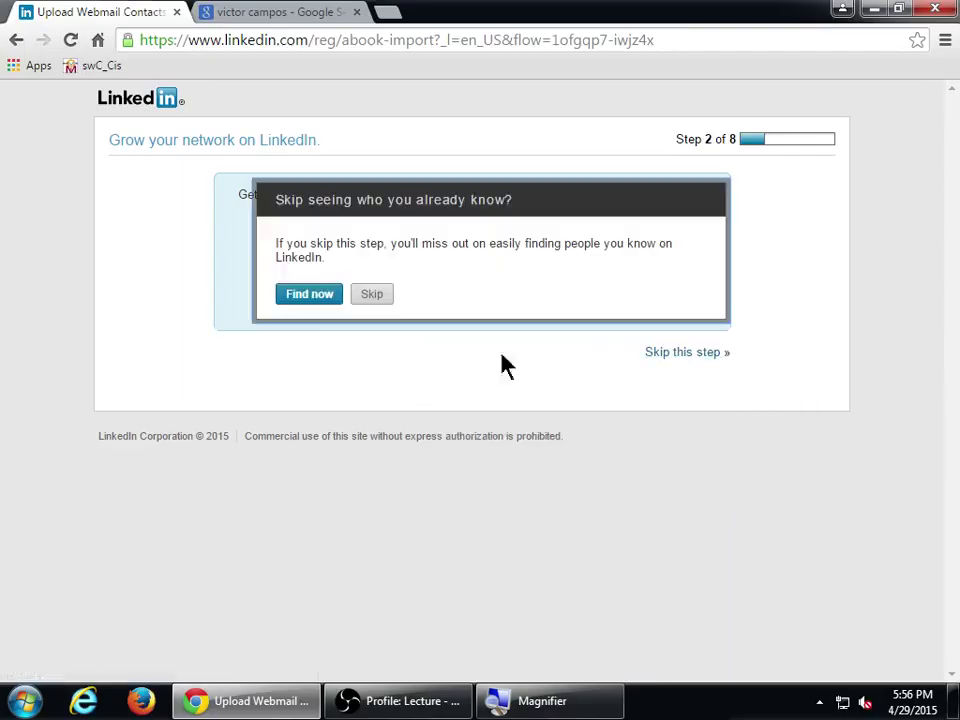
{"action": "left_click", "coordinate": [378, 295]}
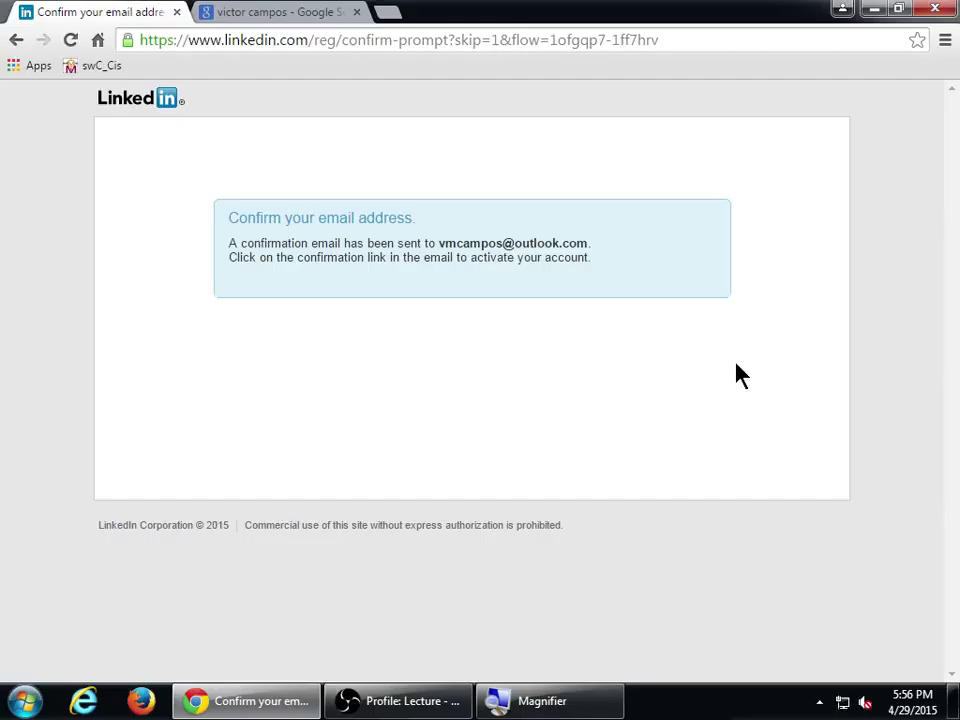
- Open live.com in a new browser tab
{"action": "key", "text": "ctrl+t"}
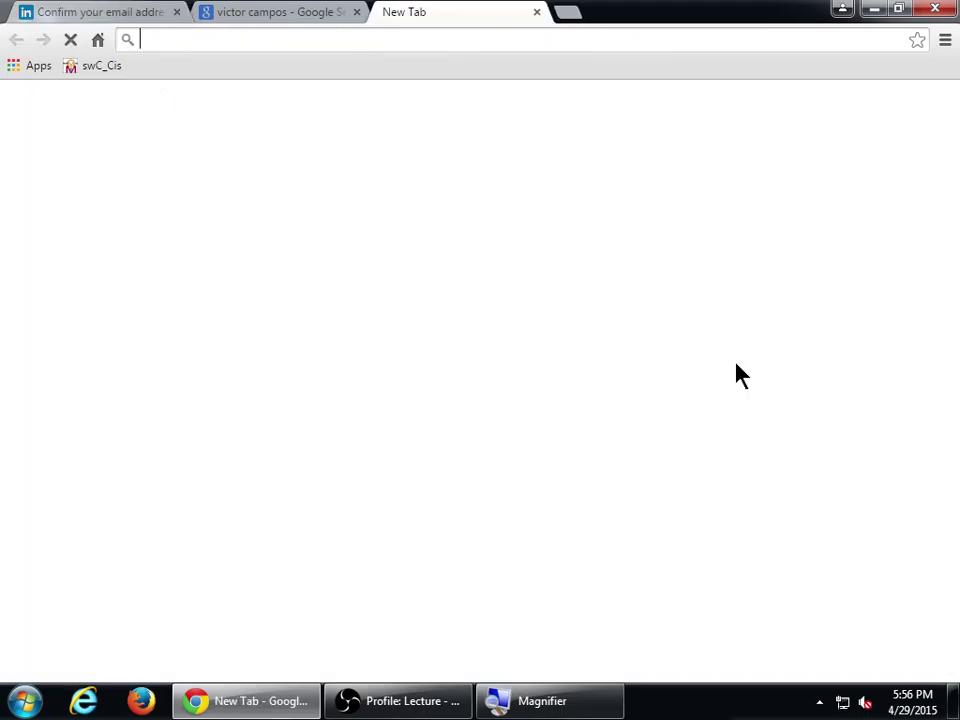
{"action": "type", "text": "live.com"}
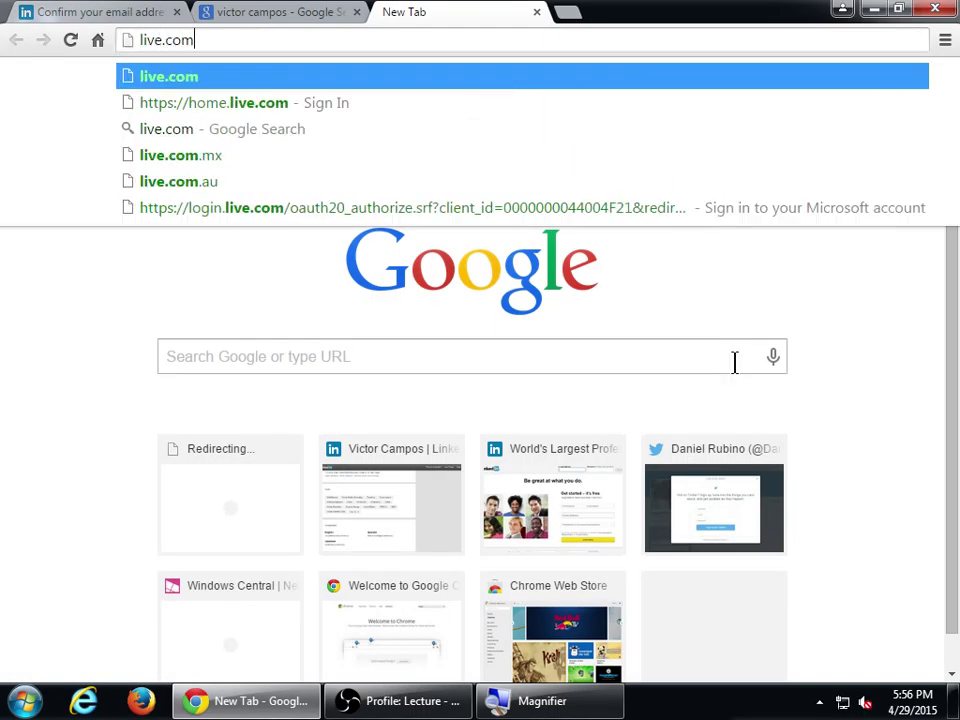
{"action": "key", "text": "Return"}
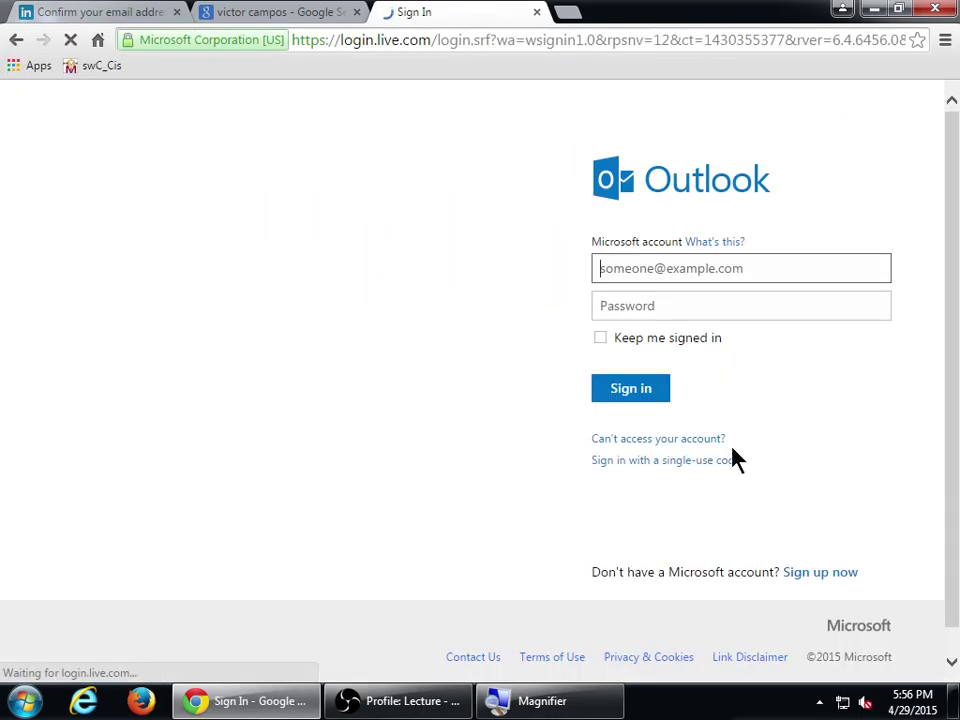
- Snap the browser to the left half of the screen and bring up the Outlook sign-in form
{"action": "left_click_drag", "start_coordinate": [660, 11], "coordinate": [2, 200]}
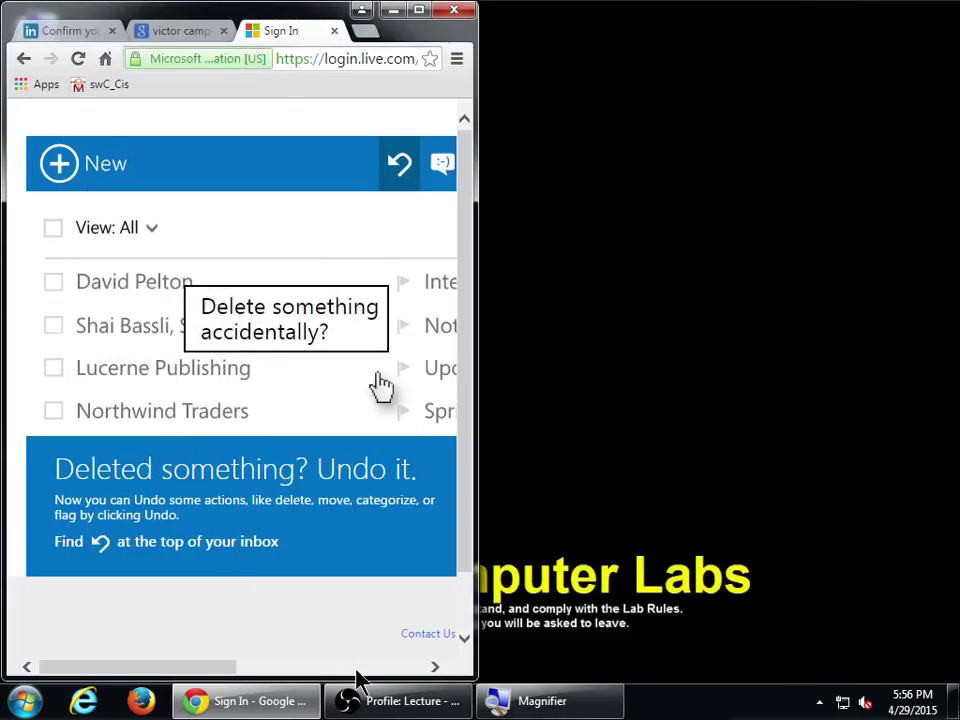
{"action": "left_click", "coordinate": [396, 703]}
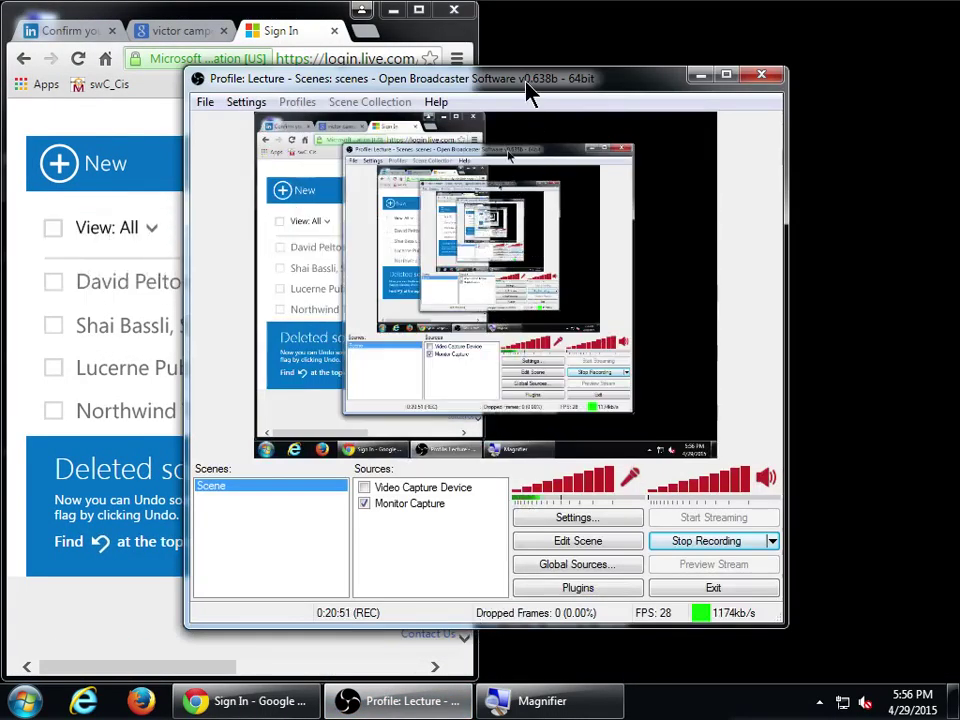
{"action": "left_click_drag", "start_coordinate": [525, 77], "coordinate": [740, 82]}
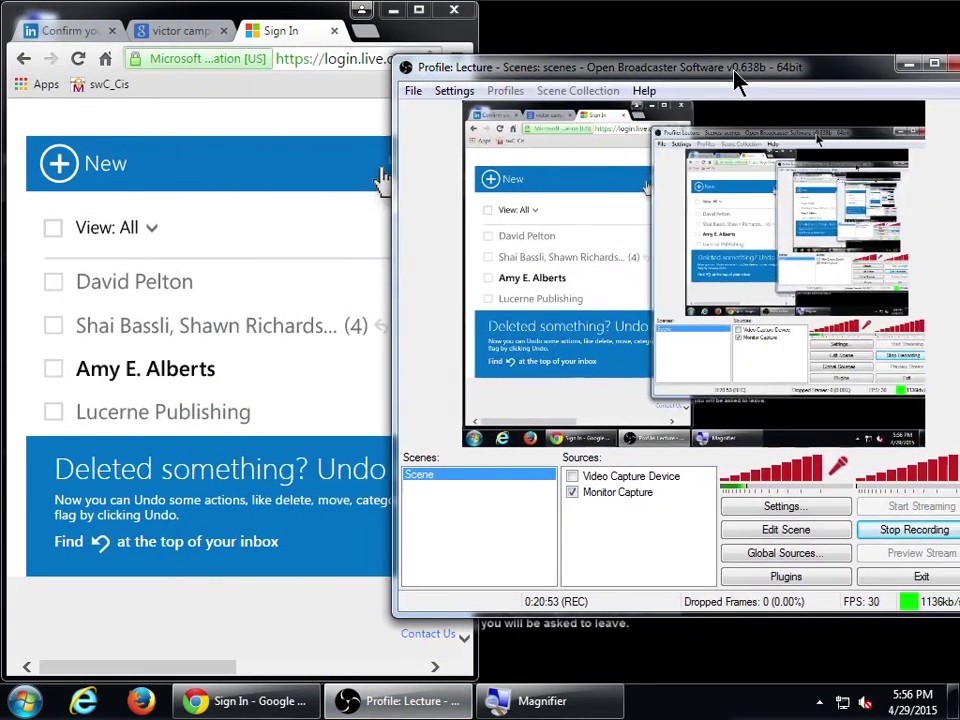
{"action": "left_click", "coordinate": [282, 250]}
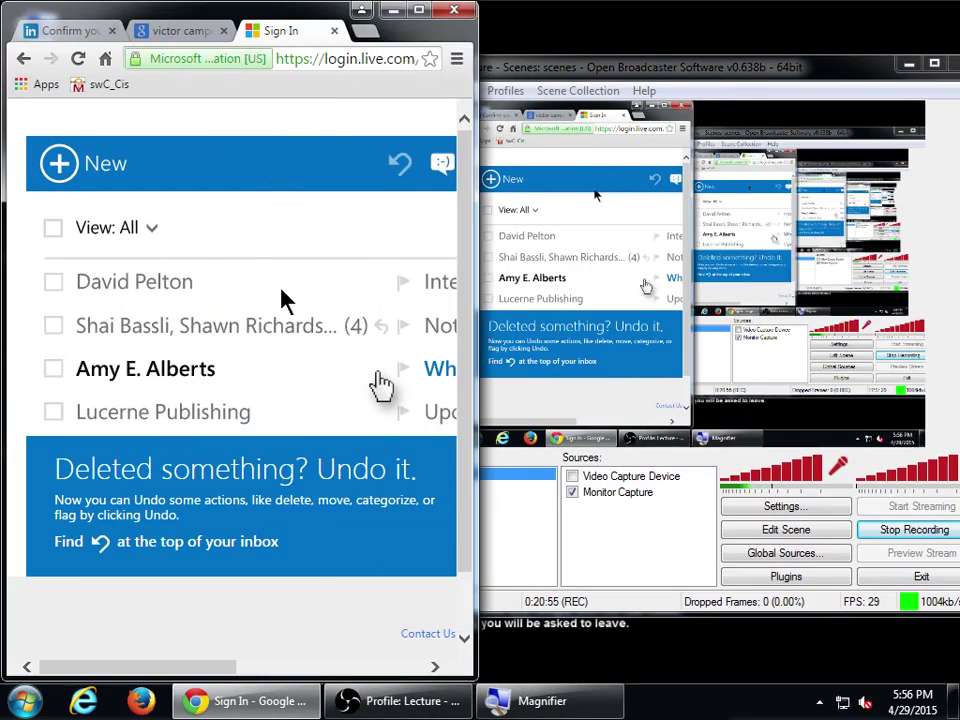
{"action": "left_click", "coordinate": [340, 666]}
{"action": "left_click", "coordinate": [320, 290]}
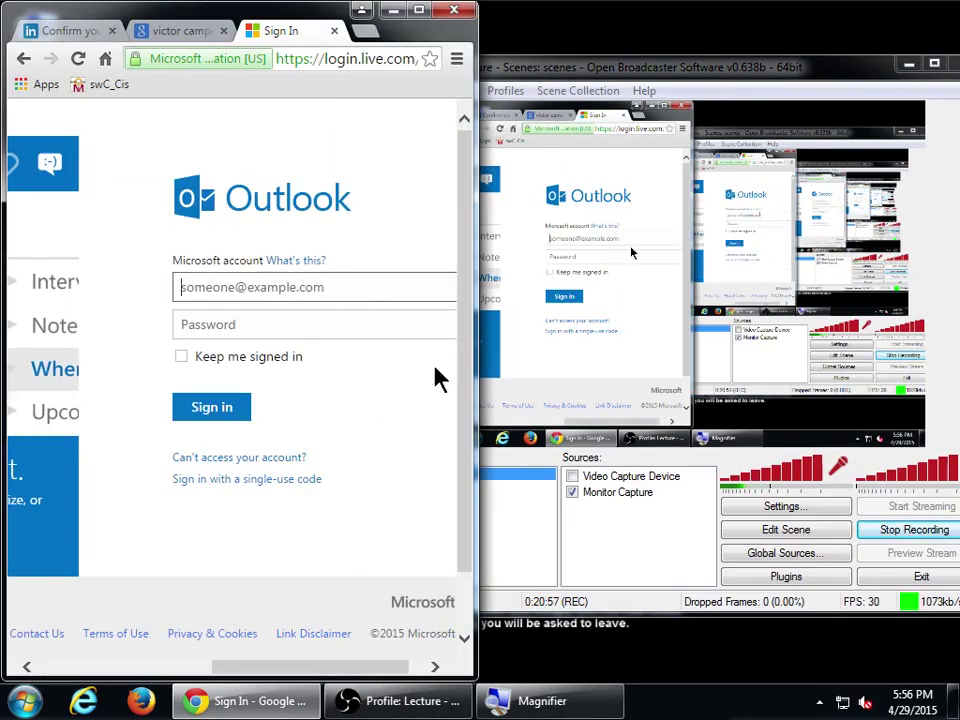
{"action": "left_click", "coordinate": [596, 540]}
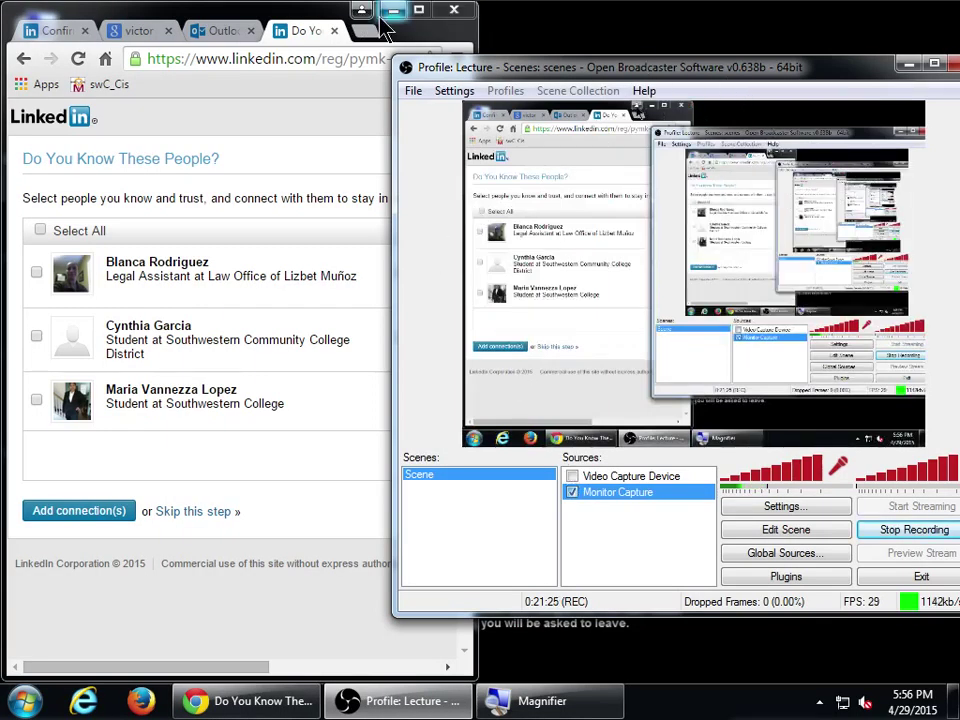
- Sign out of Outlook.com and close the Outlook, Google and email-confirmation tabs
{"action": "left_click", "coordinate": [418, 12]}
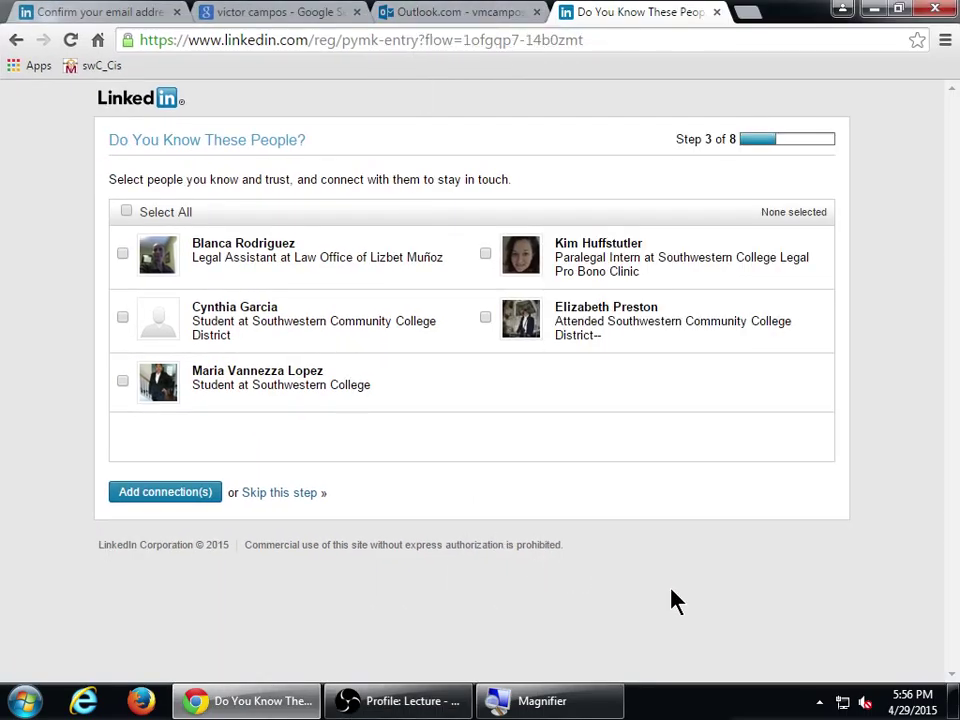
{"action": "left_click", "coordinate": [440, 12]}
{"action": "left_click", "coordinate": [882, 113]}
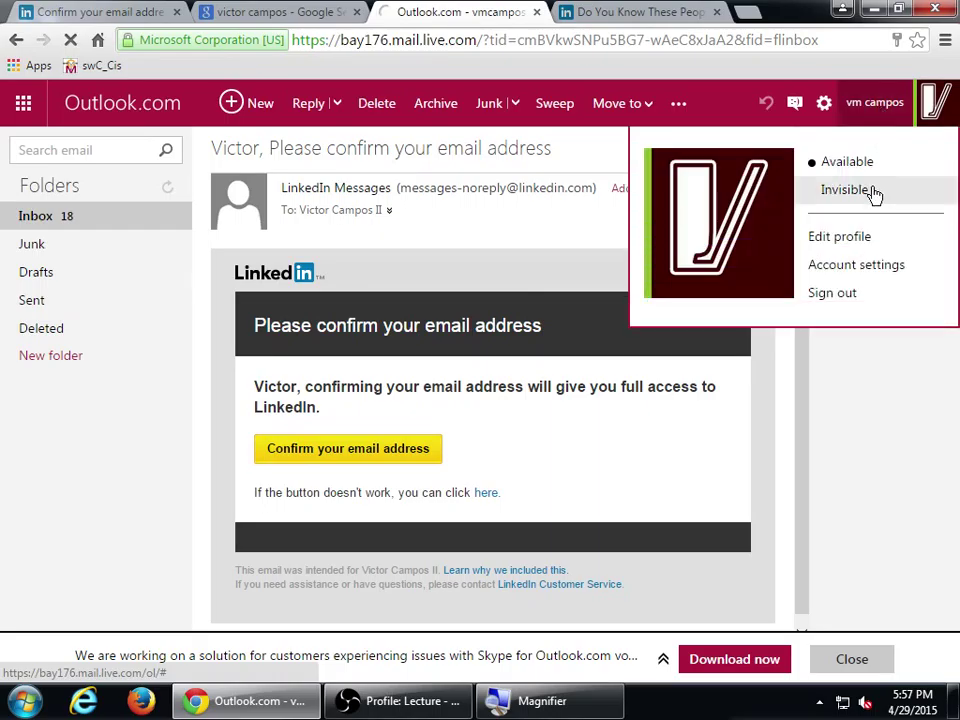
{"action": "left_click", "coordinate": [853, 295]}
{"action": "middle_click", "coordinate": [429, 11]}
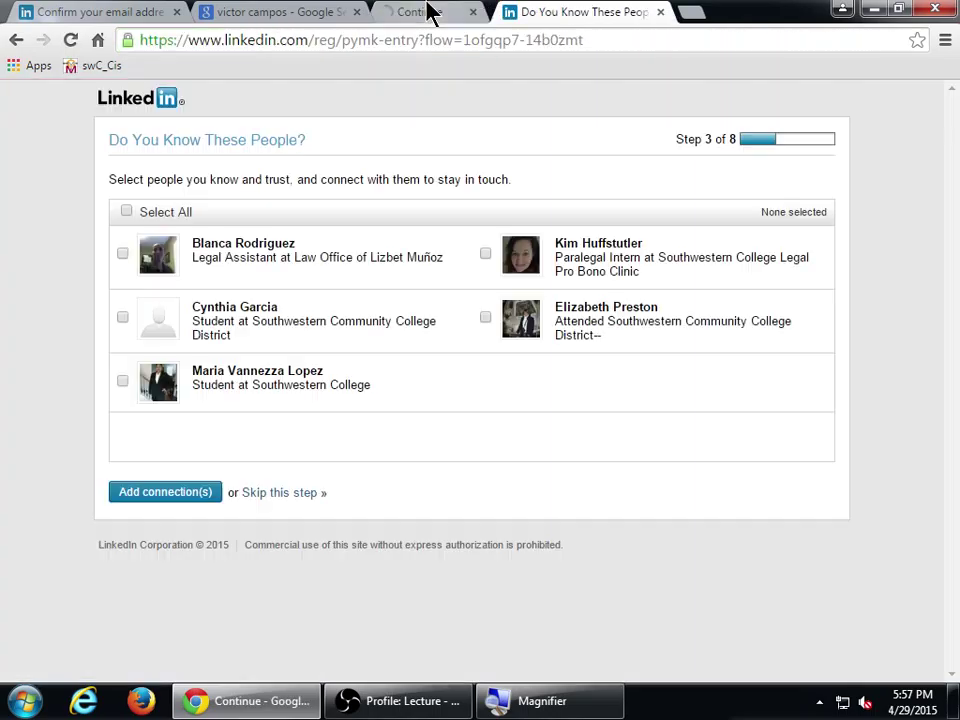
{"action": "left_click", "coordinate": [295, 14]}
{"action": "middle_click", "coordinate": [295, 14]}
{"action": "middle_click", "coordinate": [133, 8]}
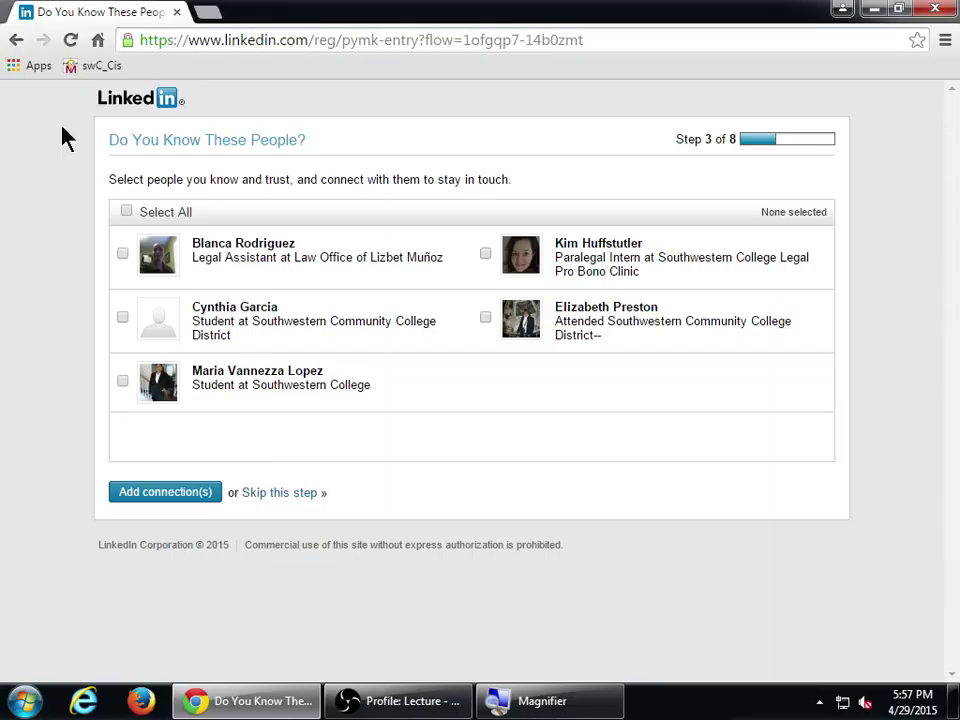
- Skip the suggested-connections and mobile-app steps
{"action": "left_click", "coordinate": [281, 493]}
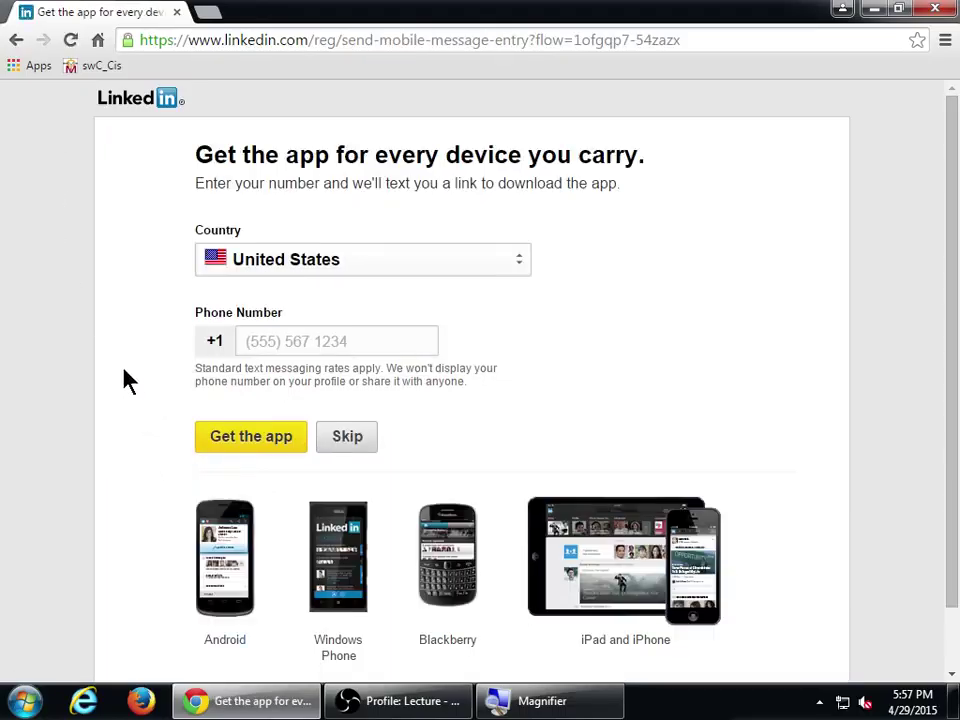
{"action": "scroll", "coordinate": [125, 380], "scroll_direction": "down", "scroll_amount": 1}
{"action": "scroll", "coordinate": [125, 380], "scroll_direction": "up", "scroll_amount": 1}
{"action": "scroll", "coordinate": [127, 380], "scroll_direction": "down", "scroll_amount": 2}
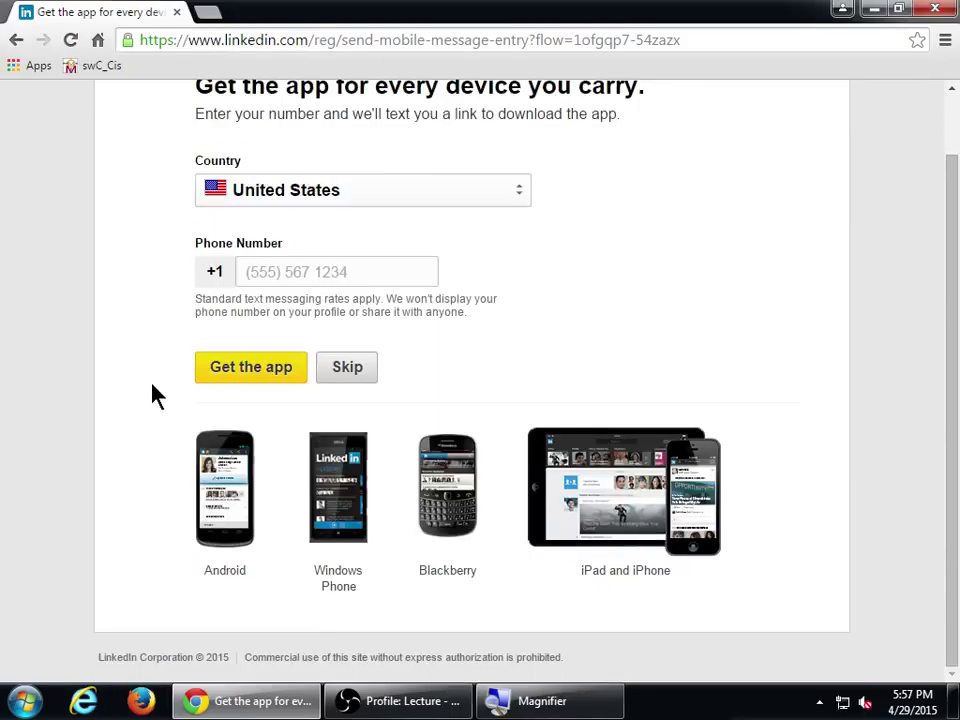
{"action": "scroll", "coordinate": [152, 395], "scroll_direction": "up", "scroll_amount": 2}
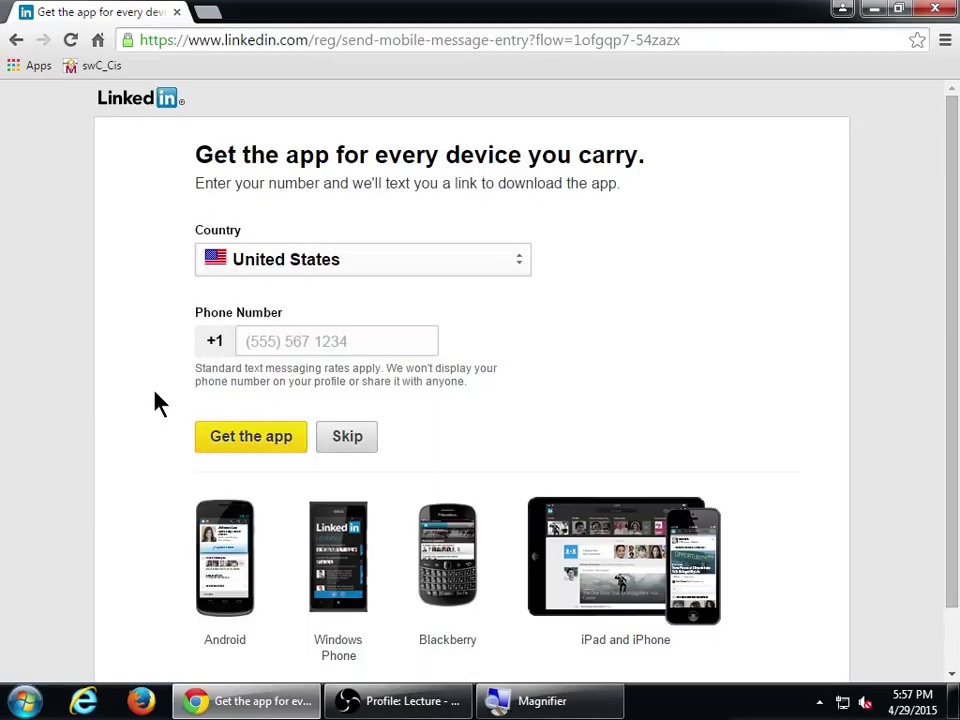
{"action": "left_click", "coordinate": [343, 456]}
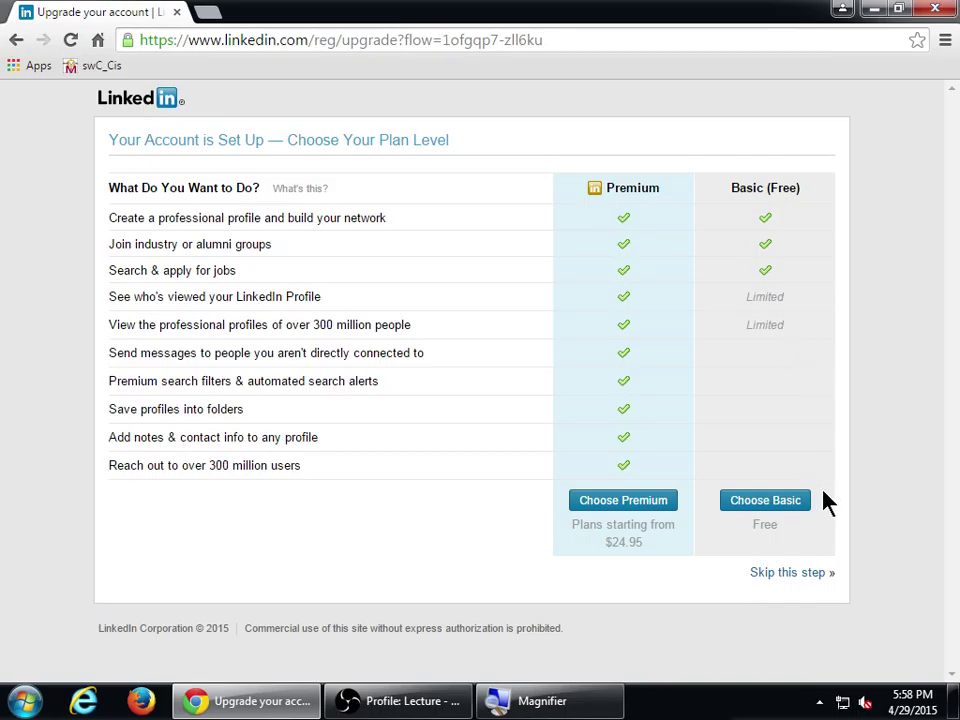
- Choose the free Basic plan instead of a paid subscription
{"action": "left_click", "coordinate": [783, 508]}
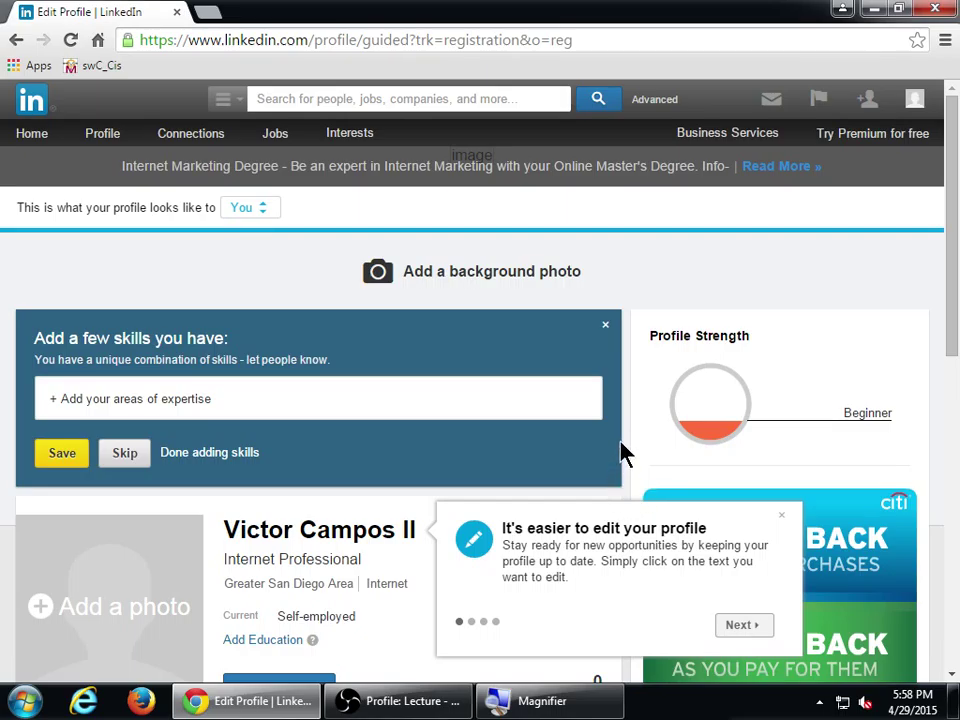
{"action": "scroll", "coordinate": [622, 452], "scroll_direction": "down", "scroll_amount": 3}
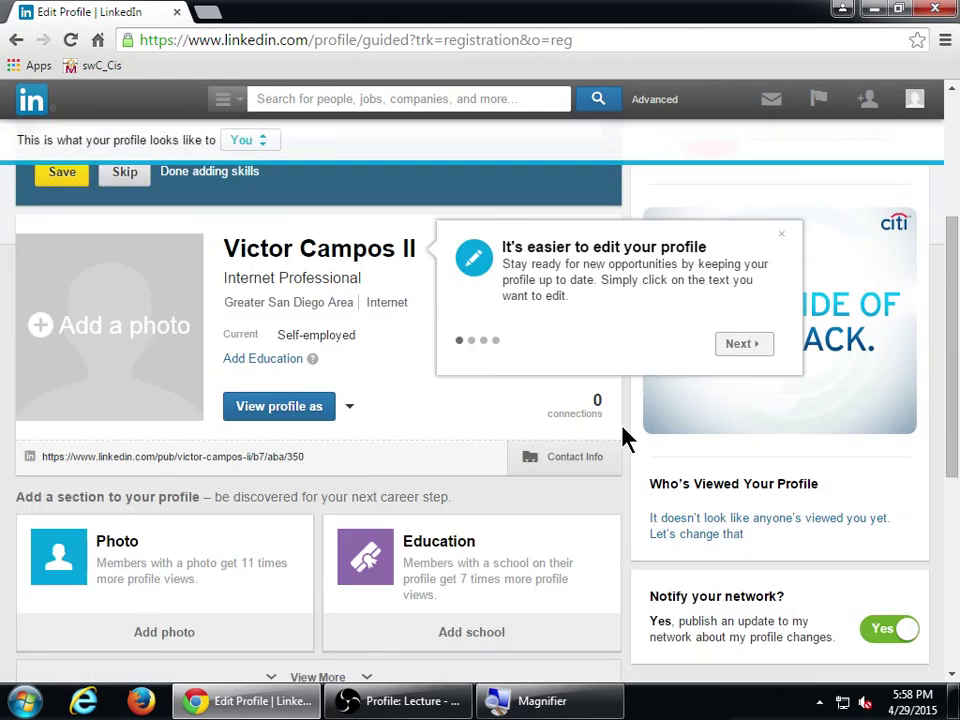
{"action": "scroll", "coordinate": [622, 437], "scroll_direction": "down", "scroll_amount": 5}
{"action": "scroll", "coordinate": [622, 437], "scroll_direction": "up", "scroll_amount": 7}
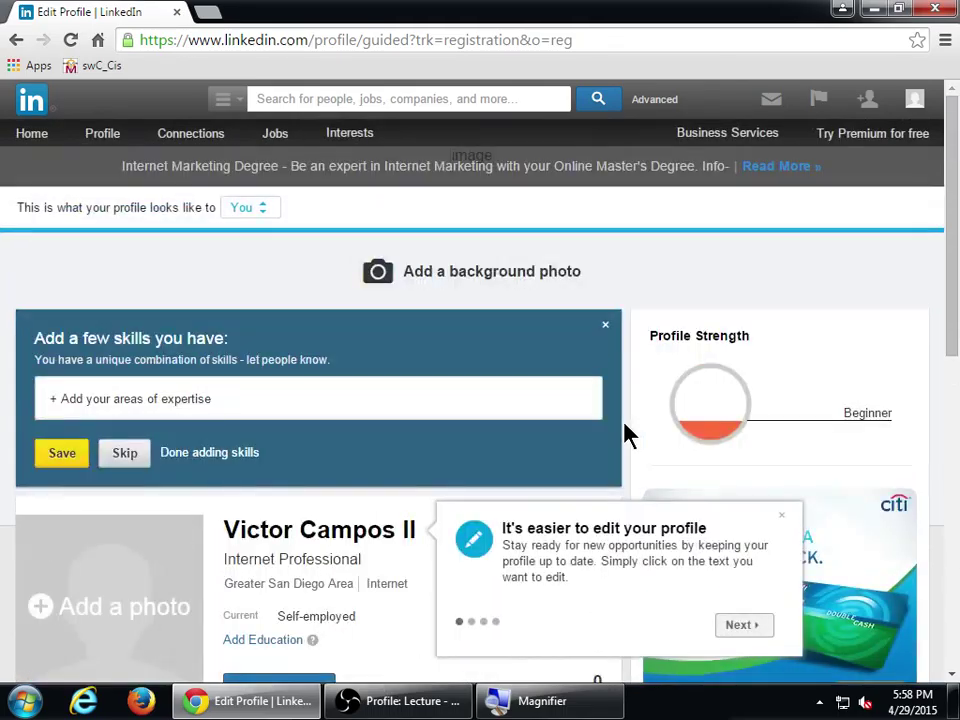
{"action": "scroll", "coordinate": [624, 435], "scroll_direction": "down", "scroll_amount": 3}
{"action": "scroll", "coordinate": [628, 435], "scroll_direction": "up", "scroll_amount": 1}
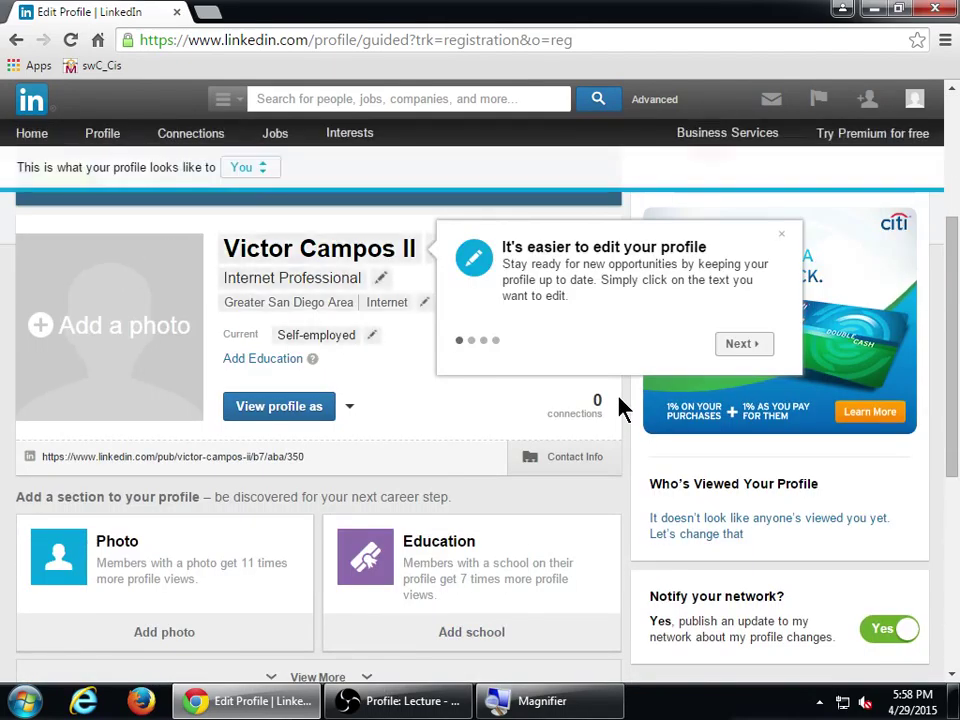
{"action": "scroll", "coordinate": [620, 408], "scroll_direction": "up", "scroll_amount": 1}
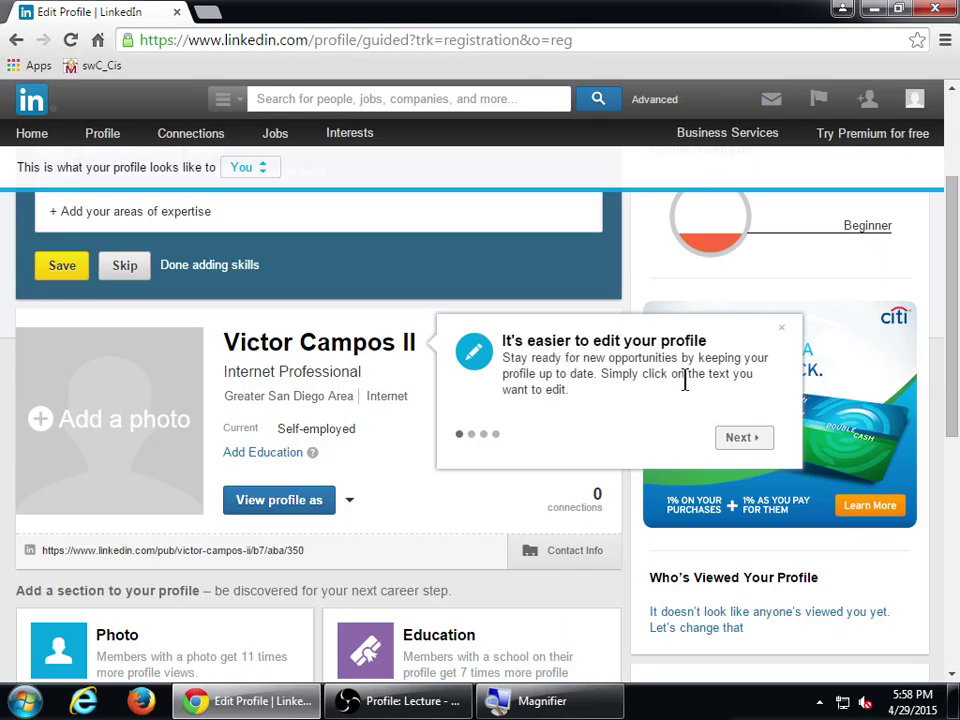
- Step through each profile-editing tour tip until the tour is finished
{"action": "left_click", "coordinate": [720, 438]}
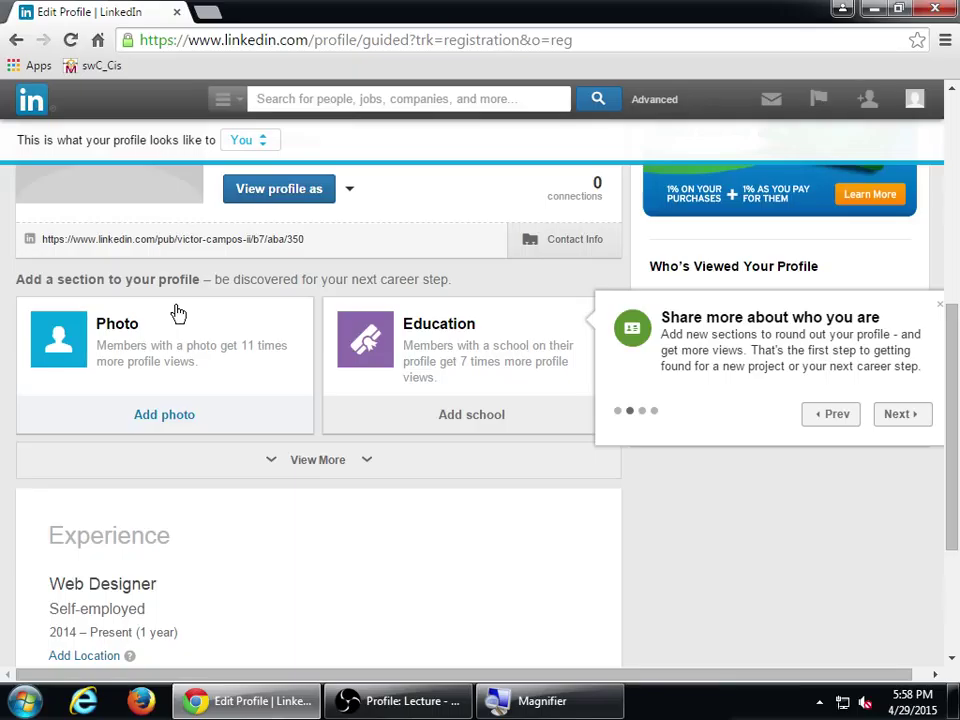
{"action": "left_click", "coordinate": [899, 416]}
{"action": "scroll", "coordinate": [570, 443], "scroll_direction": "up", "scroll_amount": 2}
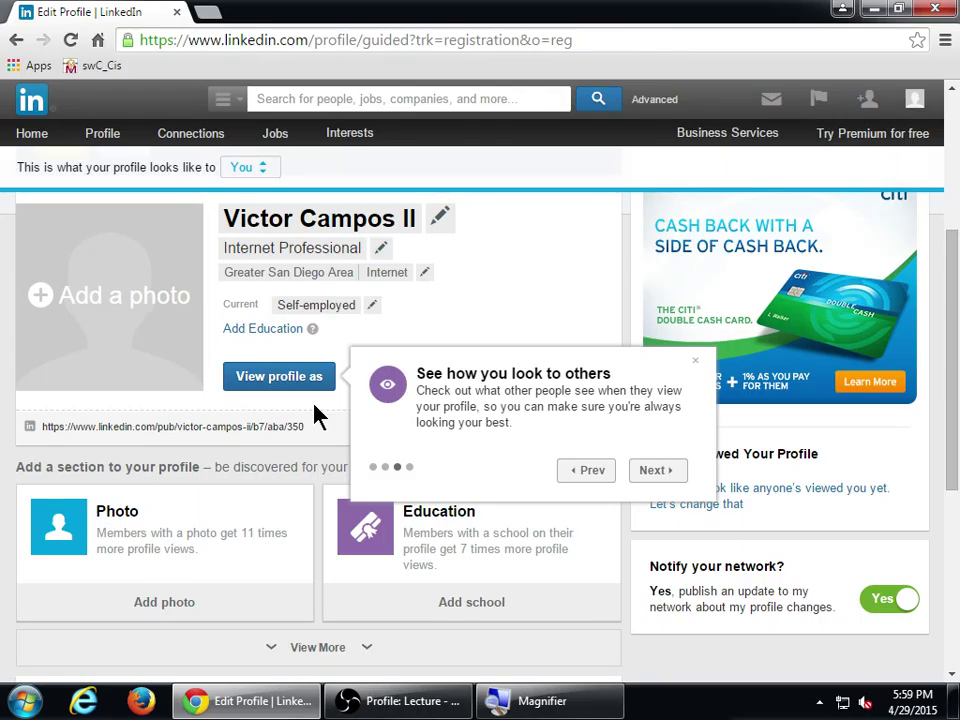
{"action": "left_click", "coordinate": [654, 472]}
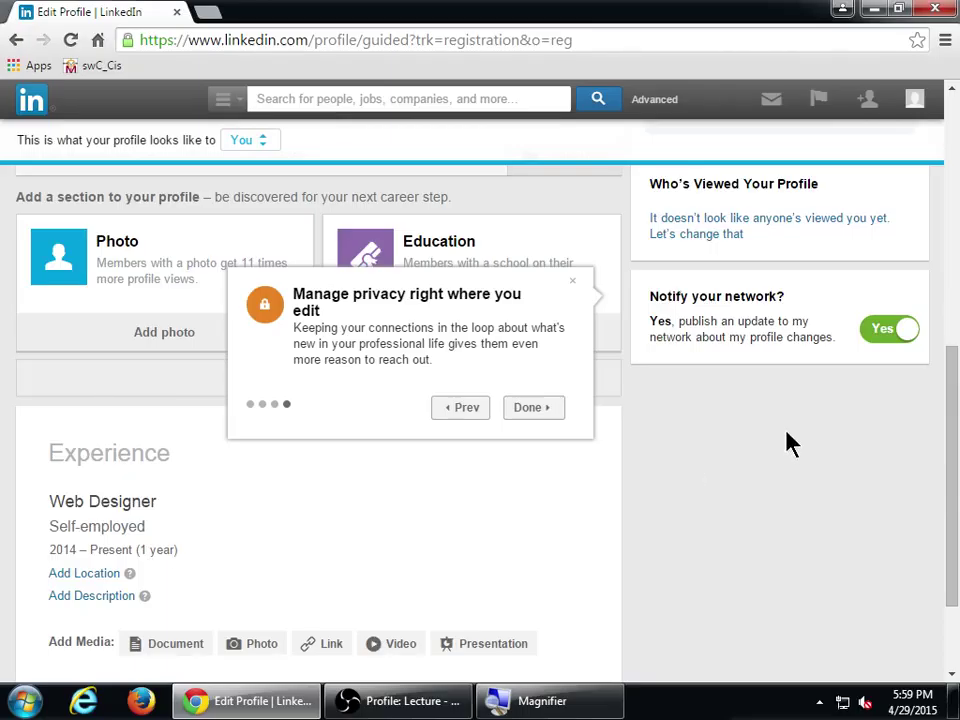
{"action": "left_click", "coordinate": [545, 415]}
{"action": "scroll", "coordinate": [676, 510], "scroll_direction": "up", "scroll_amount": 3}
{"action": "scroll", "coordinate": [677, 508], "scroll_direction": "up", "scroll_amount": 2}
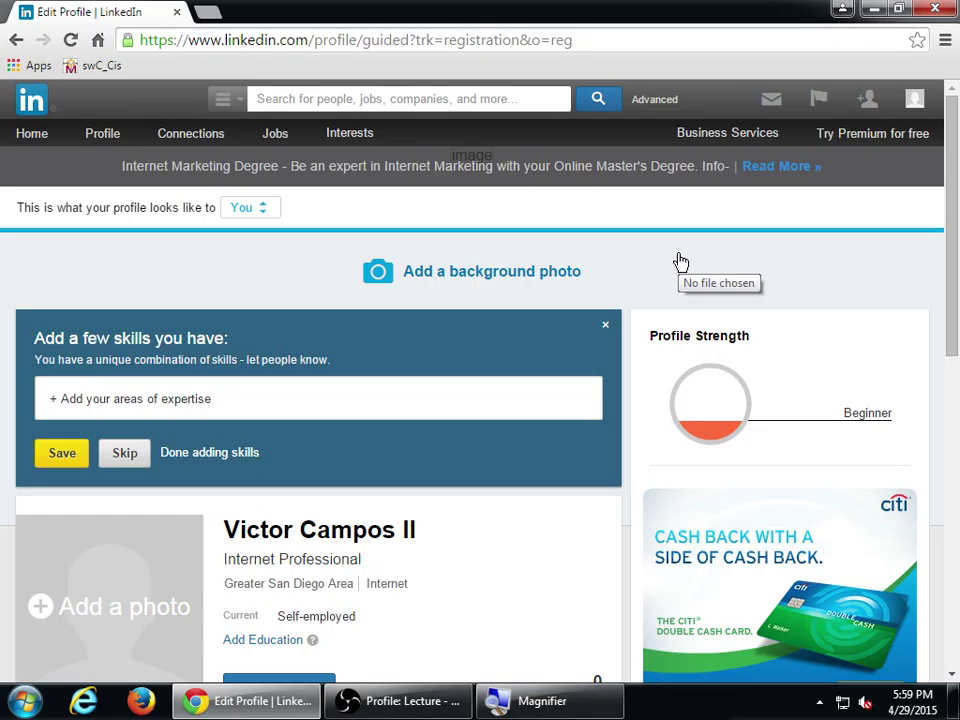
- Open the Public Profile settings from the pencil icon beside the profile URL
{"action": "scroll", "coordinate": [670, 275], "scroll_direction": "down", "scroll_amount": 4}
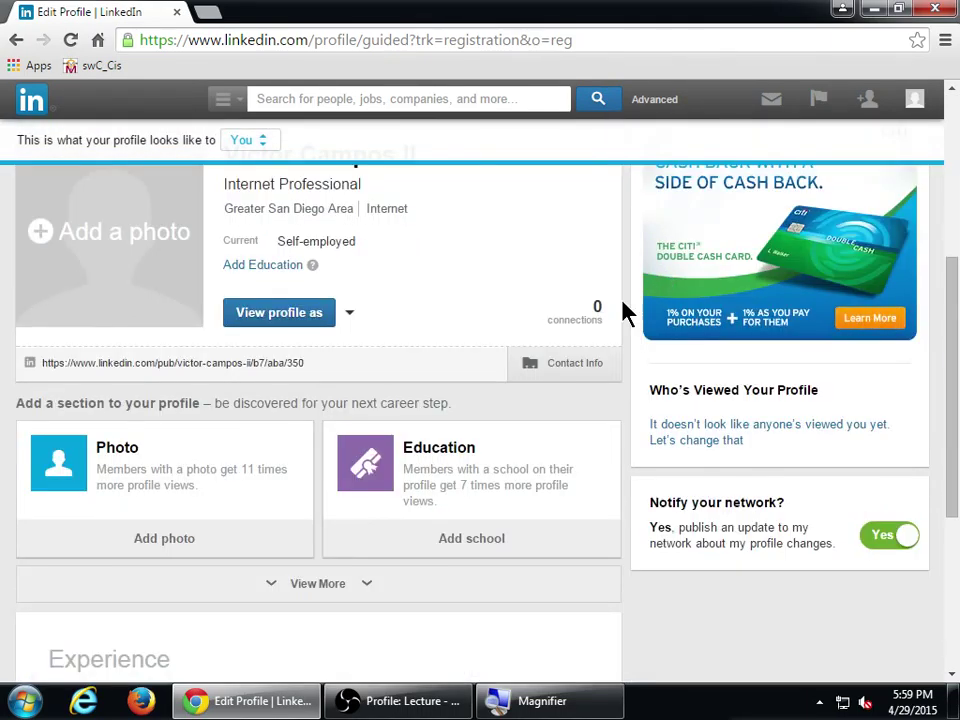
{"action": "left_click", "coordinate": [315, 364]}
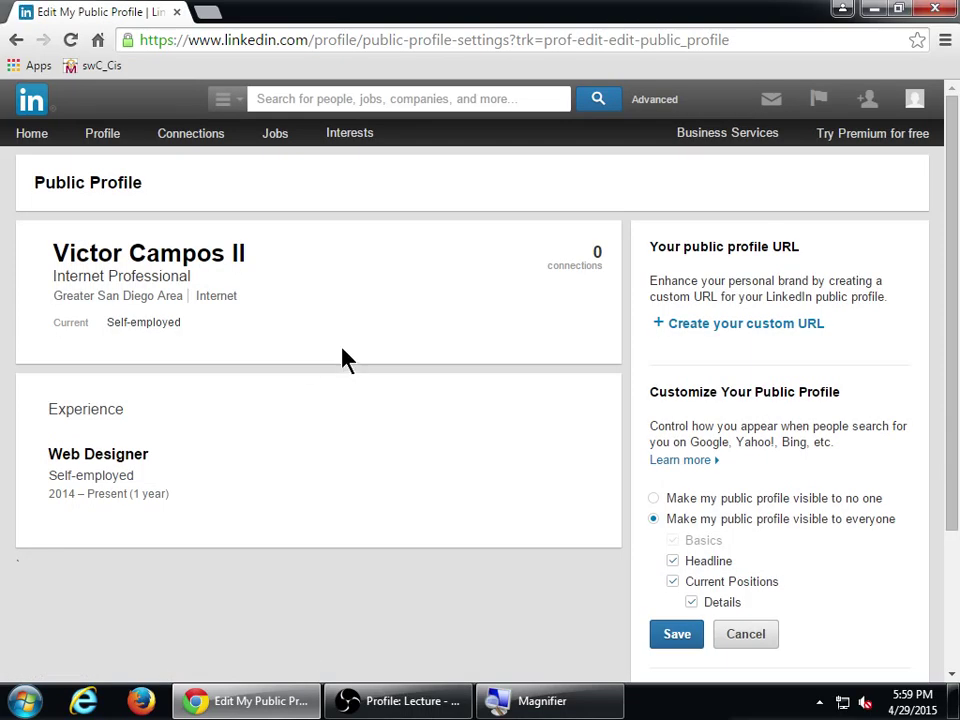
{"action": "scroll", "coordinate": [345, 360], "scroll_direction": "down", "scroll_amount": 2}
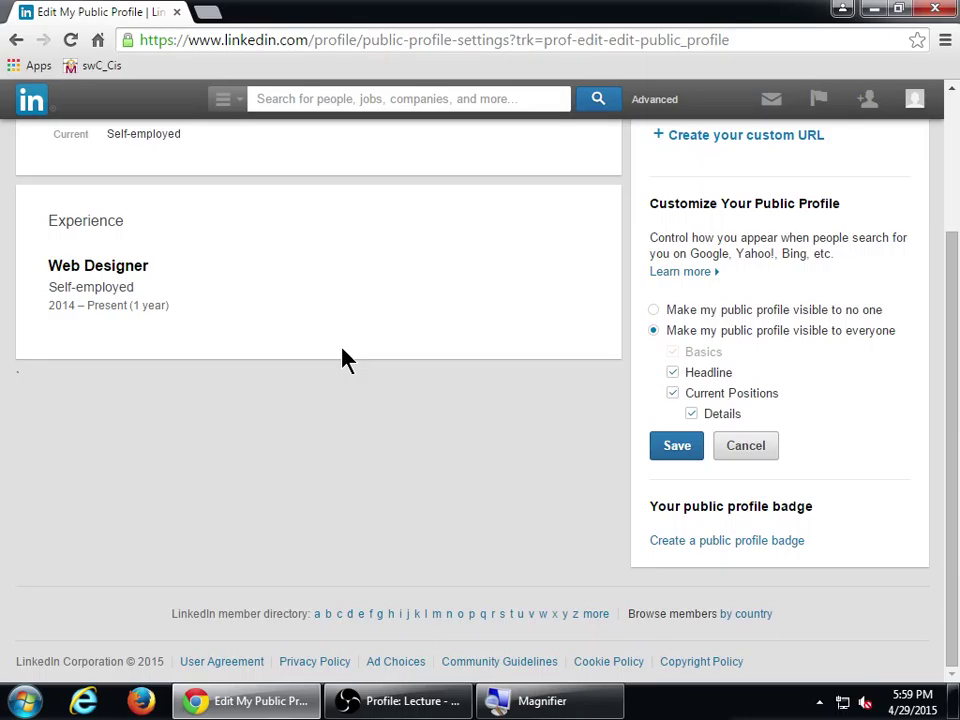
{"action": "scroll", "coordinate": [300, 345], "scroll_direction": "up", "scroll_amount": 2}
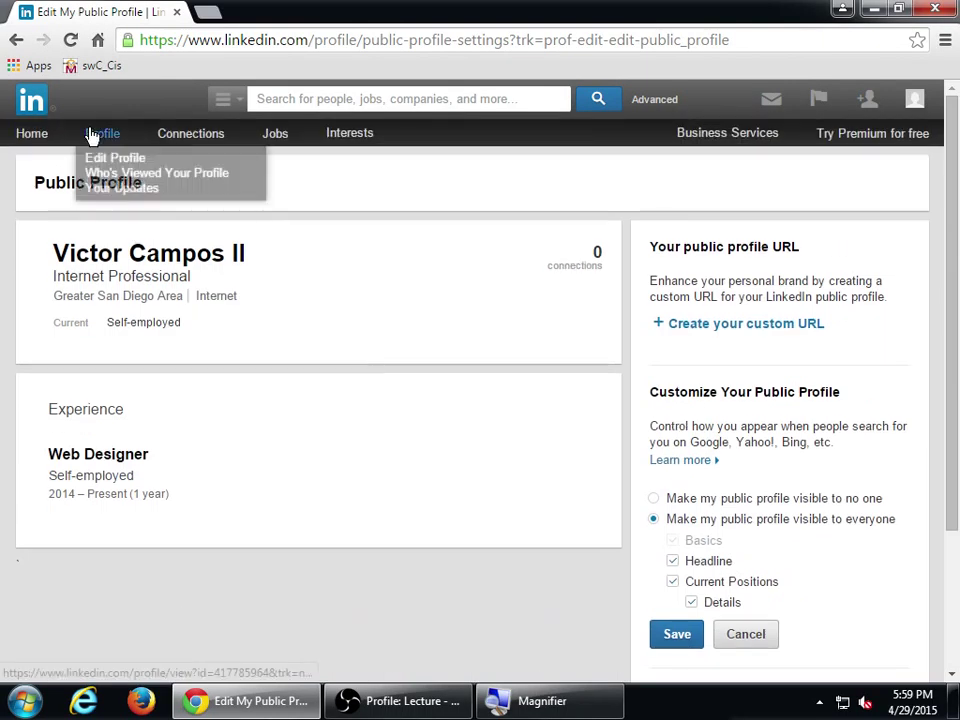
- Go back to the Edit Profile page and review its school prompt
{"action": "left_click", "coordinate": [16, 40]}
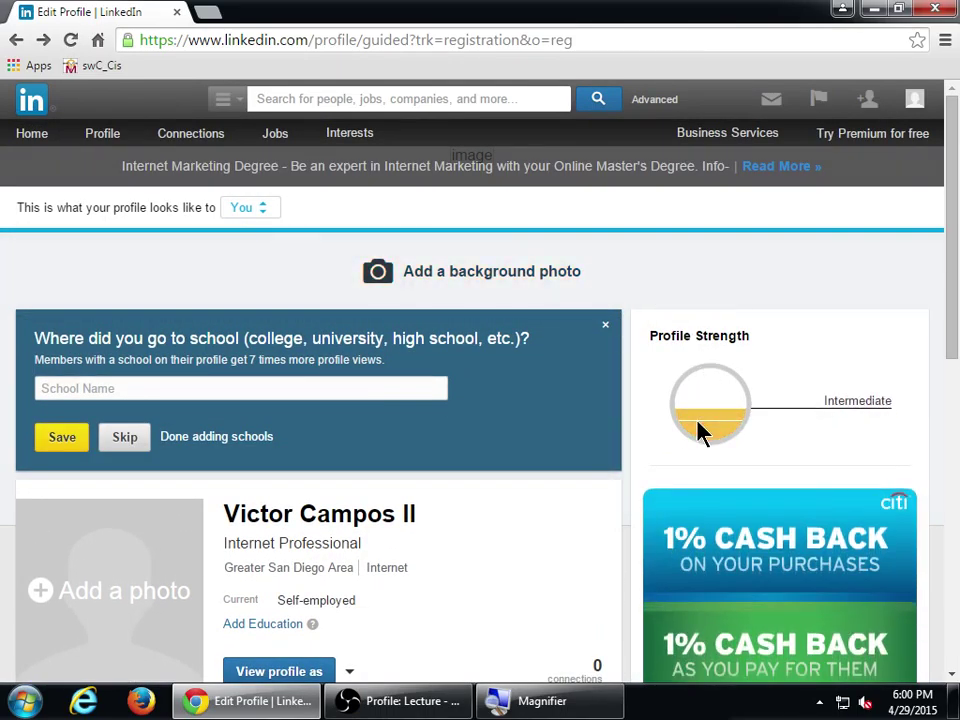
{"action": "scroll", "coordinate": [561, 544], "scroll_direction": "down", "scroll_amount": 3}
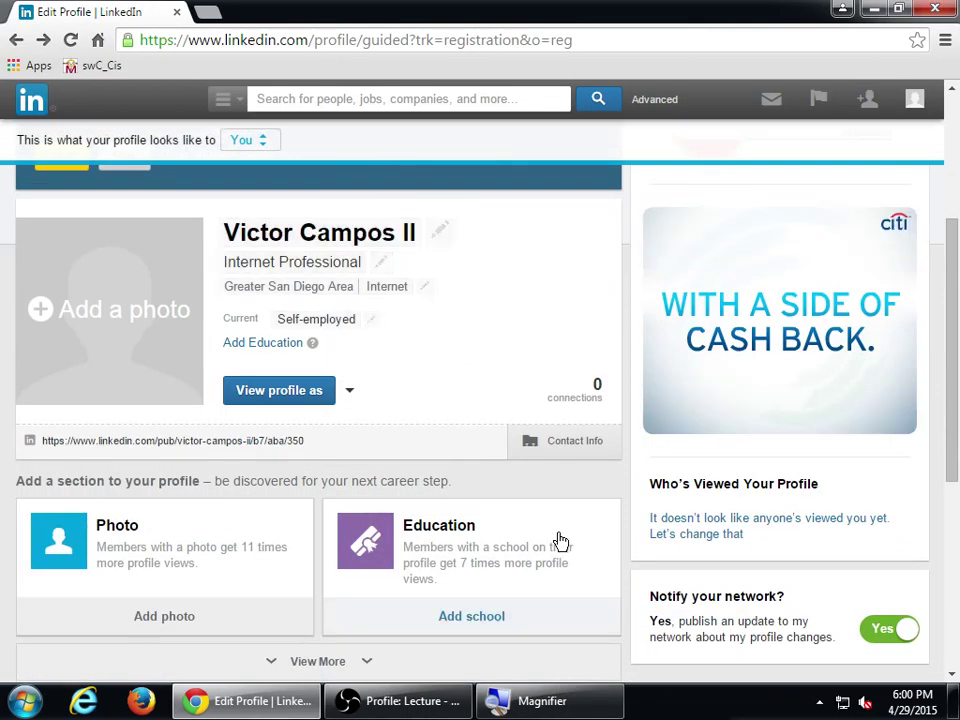
{"action": "scroll", "coordinate": [176, 484], "scroll_direction": "up", "scroll_amount": 1}
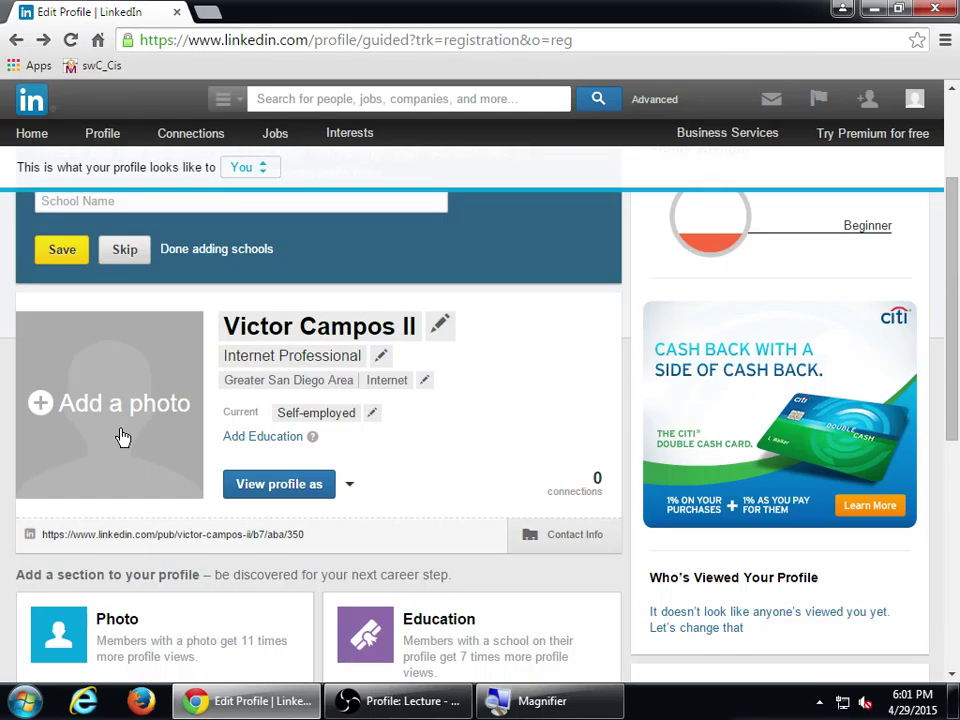
{"action": "scroll", "coordinate": [122, 437], "scroll_direction": "up", "scroll_amount": 3}
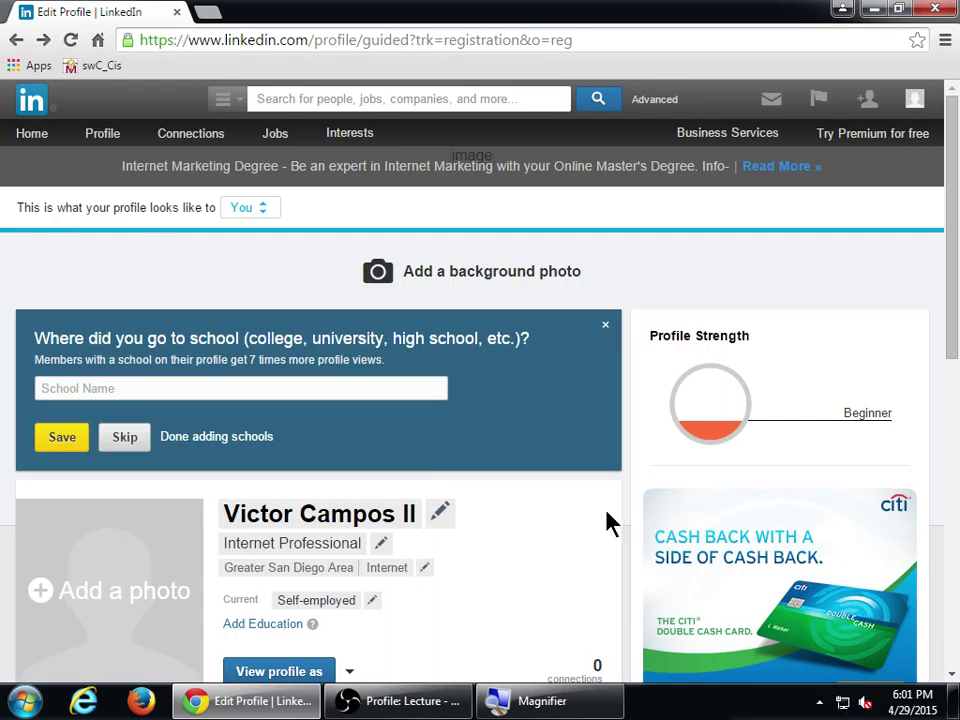
{"action": "scroll", "coordinate": [617, 520], "scroll_direction": "down", "scroll_amount": 2}
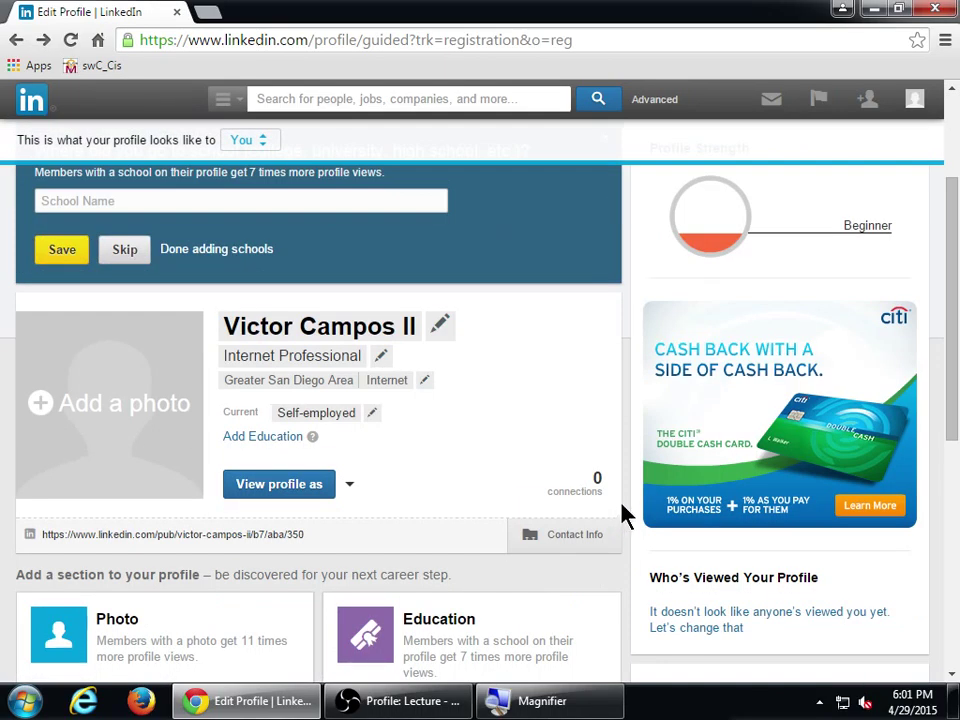
{"action": "scroll", "coordinate": [617, 501], "scroll_direction": "down", "scroll_amount": 5}
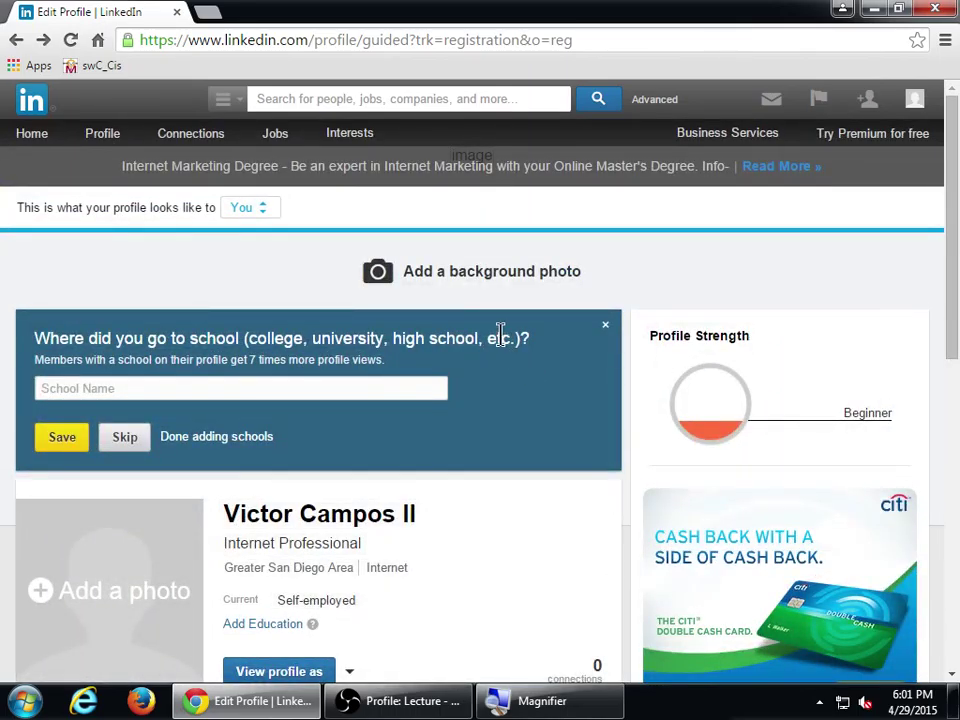
- Reload the Edit Profile page, scroll to its bottom, then go back to guided setup
{"action": "mouse_move", "coordinate": [103, 135]}
{"action": "left_click", "coordinate": [98, 166]}
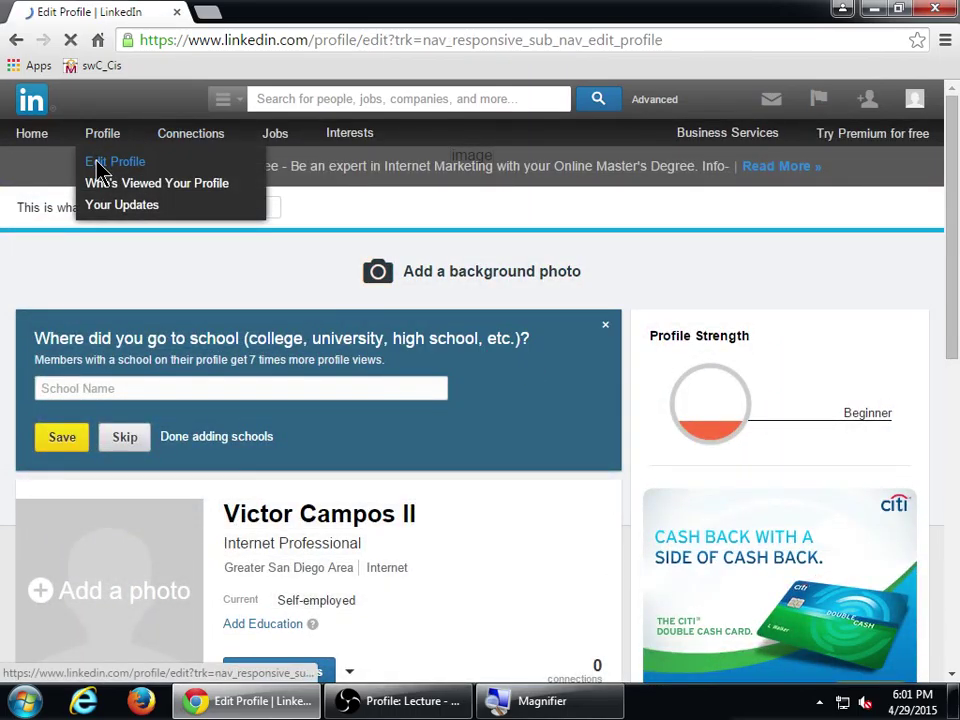
{"action": "scroll", "coordinate": [493, 340], "scroll_direction": "down", "scroll_amount": 3}
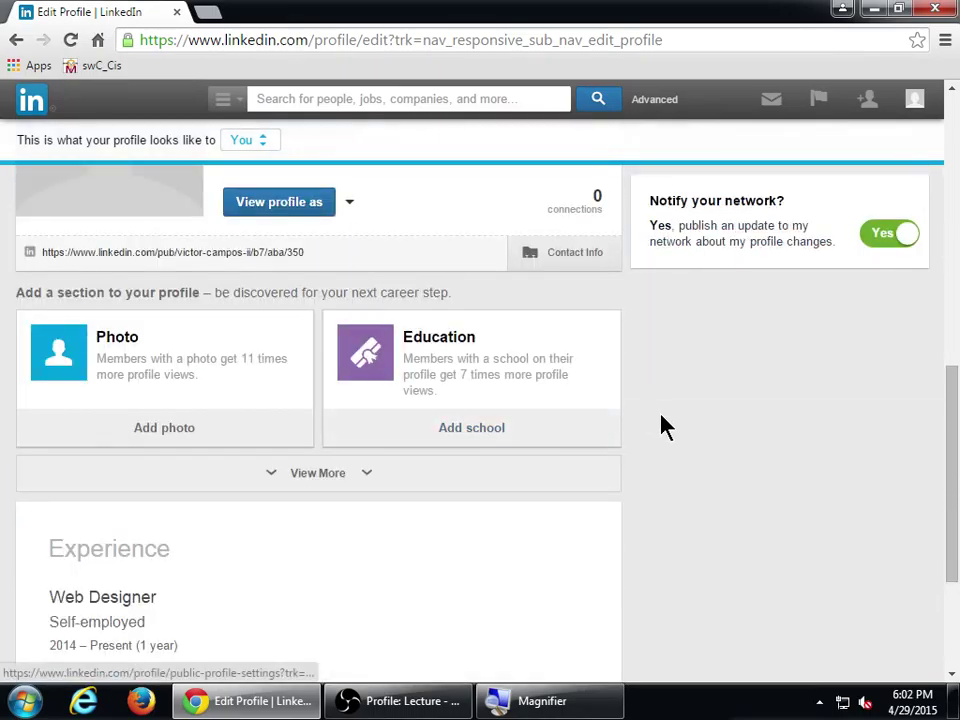
{"action": "scroll", "coordinate": [660, 424], "scroll_direction": "down", "scroll_amount": 2}
{"action": "scroll", "coordinate": [660, 424], "scroll_direction": "up", "scroll_amount": 6}
{"action": "scroll", "coordinate": [660, 424], "scroll_direction": "up", "scroll_amount": 2}
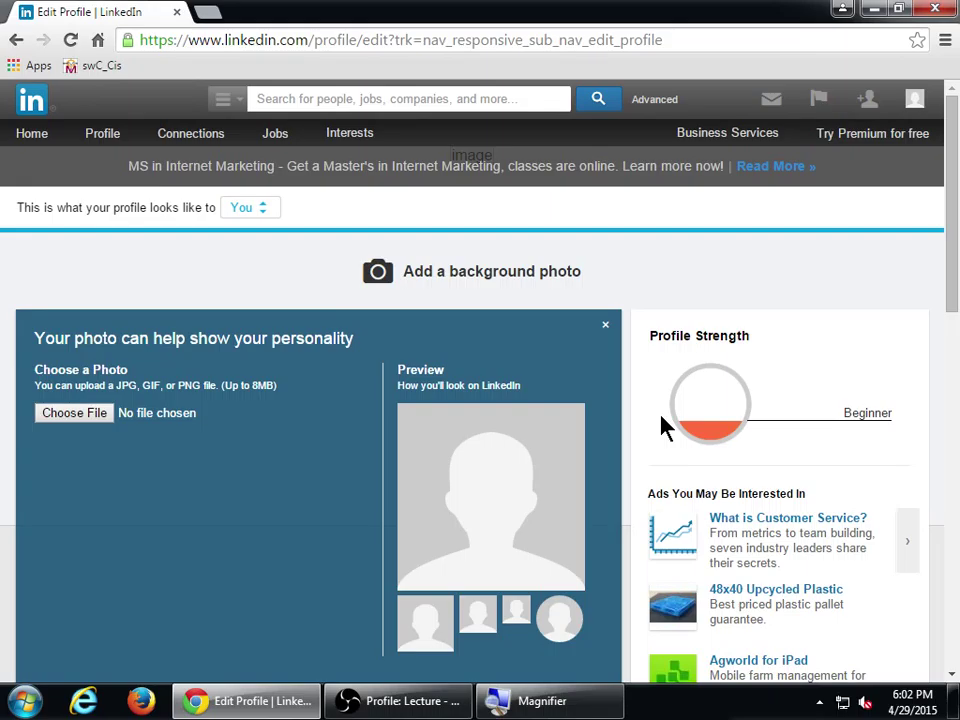
{"action": "scroll", "coordinate": [665, 425], "scroll_direction": "down", "scroll_amount": 3}
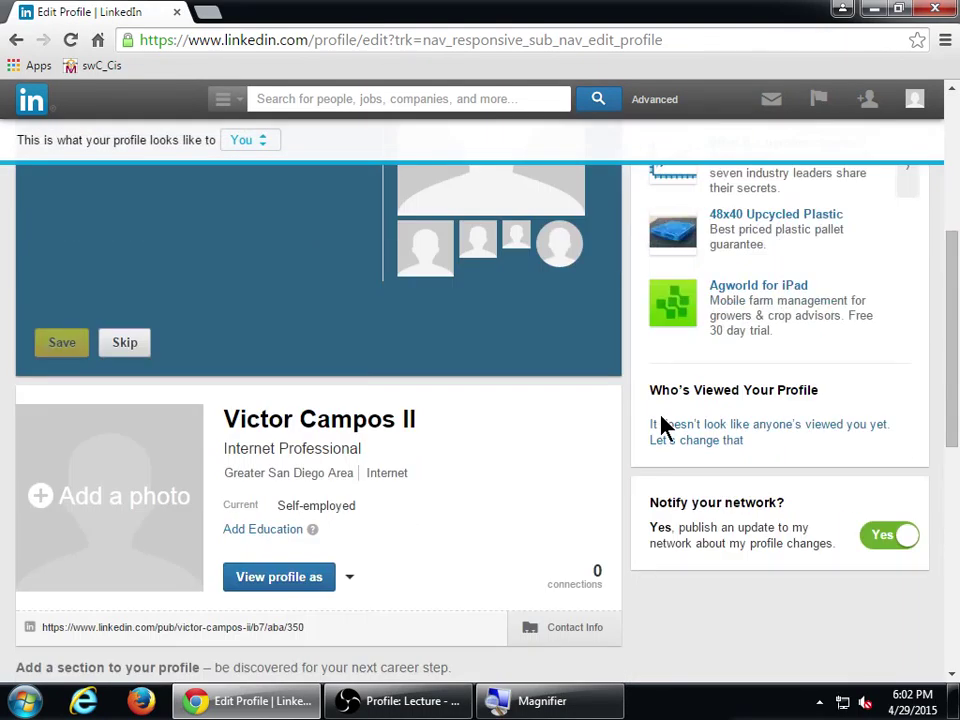
{"action": "scroll", "coordinate": [660, 424], "scroll_direction": "down", "scroll_amount": 2}
{"action": "scroll", "coordinate": [662, 426], "scroll_direction": "down", "scroll_amount": 2}
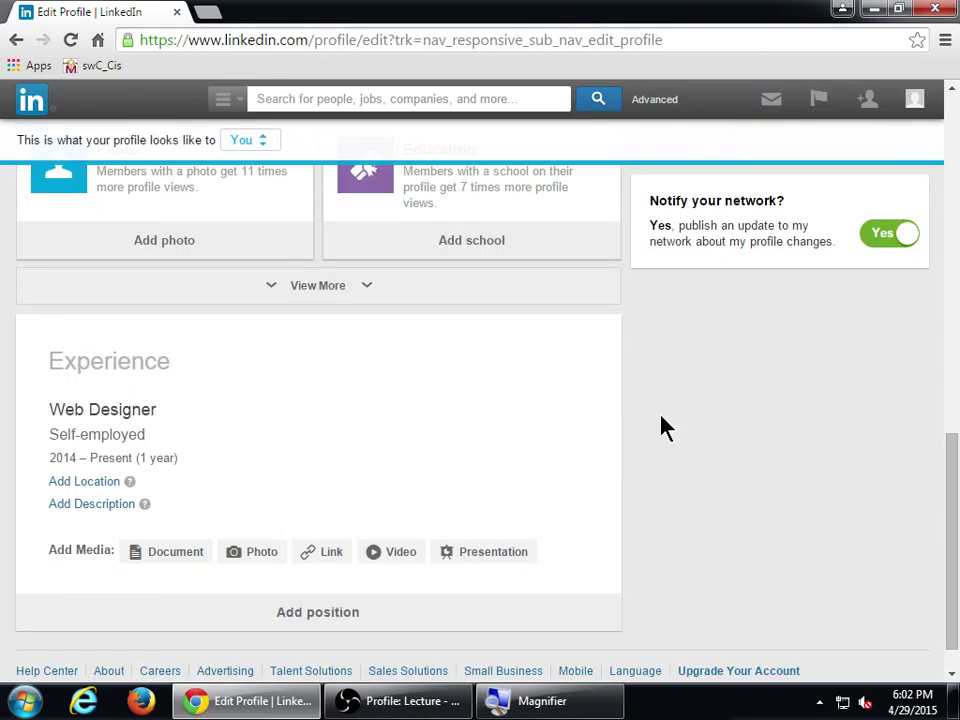
{"action": "scroll", "coordinate": [660, 427], "scroll_direction": "down", "scroll_amount": 1}
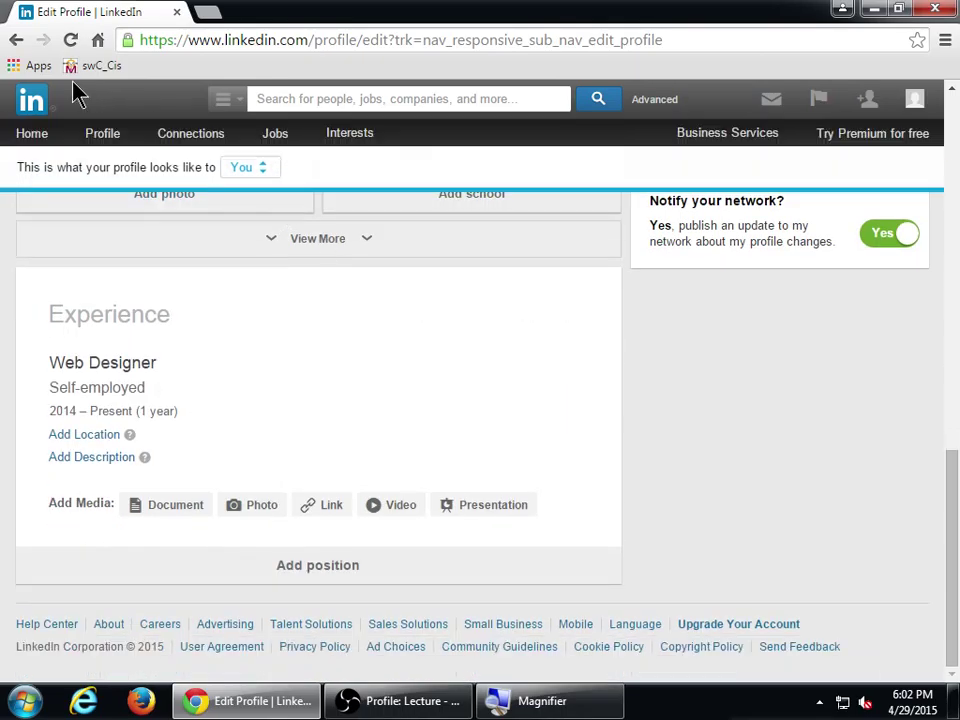
{"action": "left_click", "coordinate": [16, 40]}
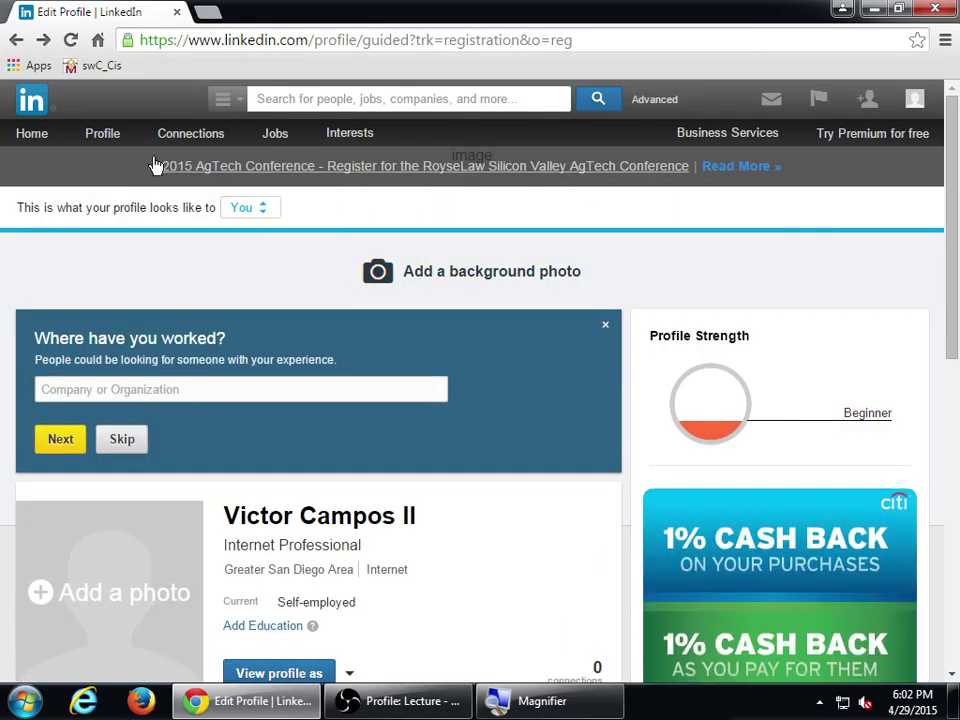
- Add Spanish as a second language alongside English and save both
{"action": "mouse_move", "coordinate": [112, 148]}
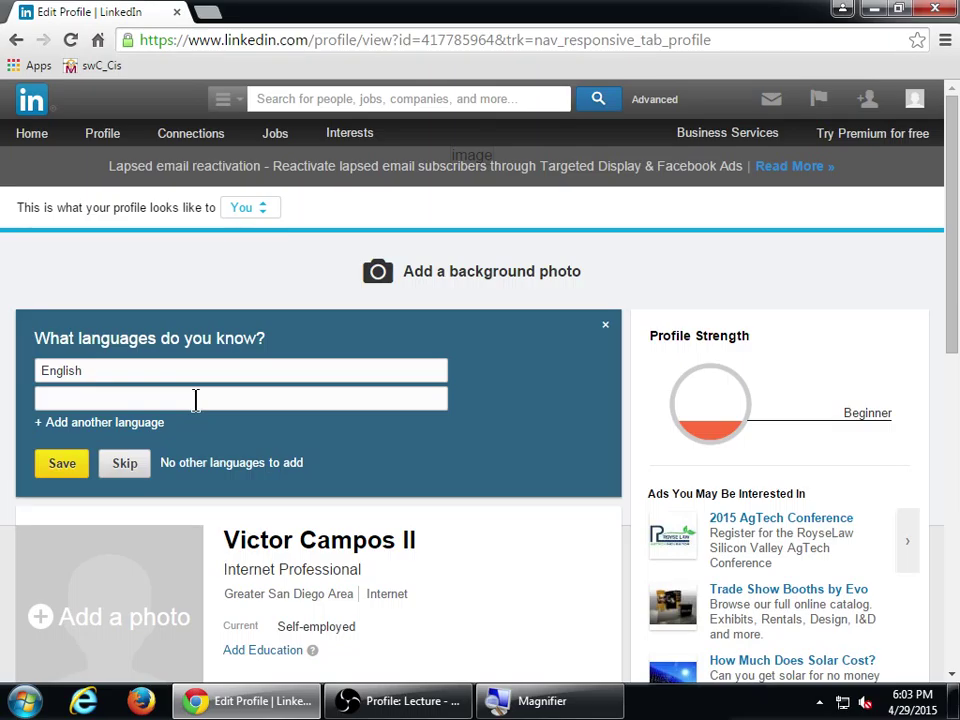
{"action": "left_click", "coordinate": [196, 399]}
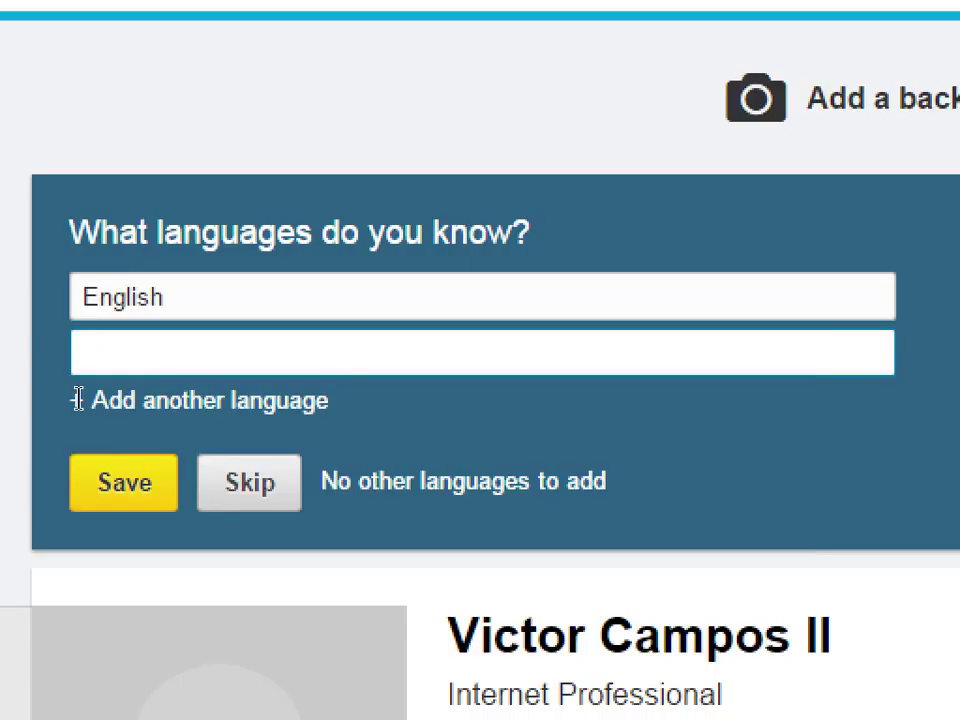
{"action": "type", "text": "spa"}
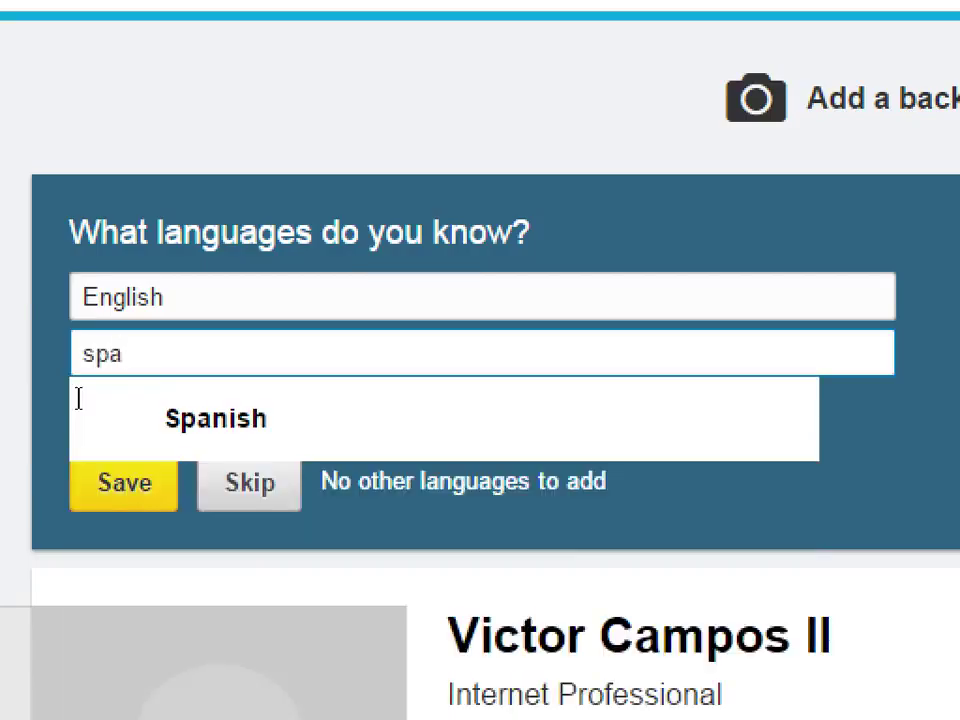
{"action": "left_click", "coordinate": [99, 441]}
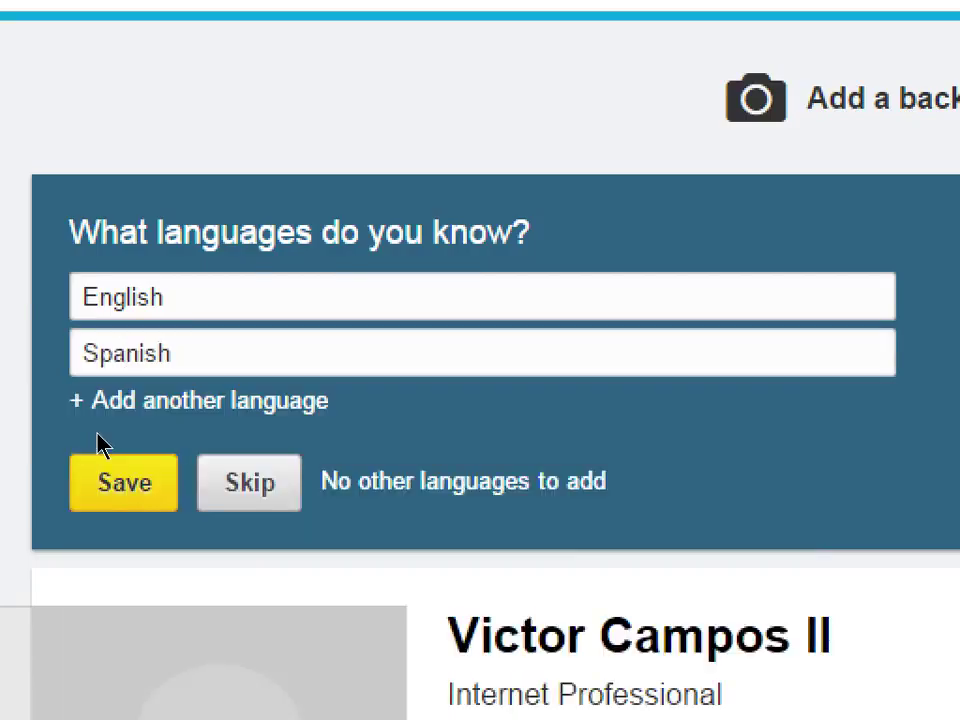
{"action": "left_click", "coordinate": [54, 463]}
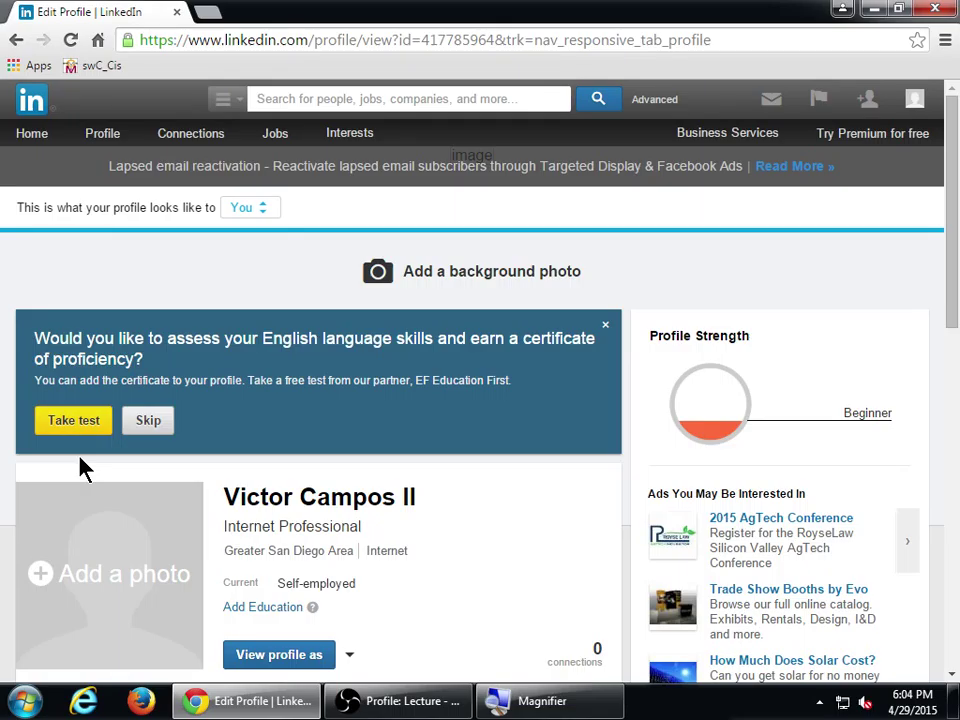
- Launch the partner's free EF SET English proficiency test from the certificate offer
{"action": "left_click", "coordinate": [88, 430]}
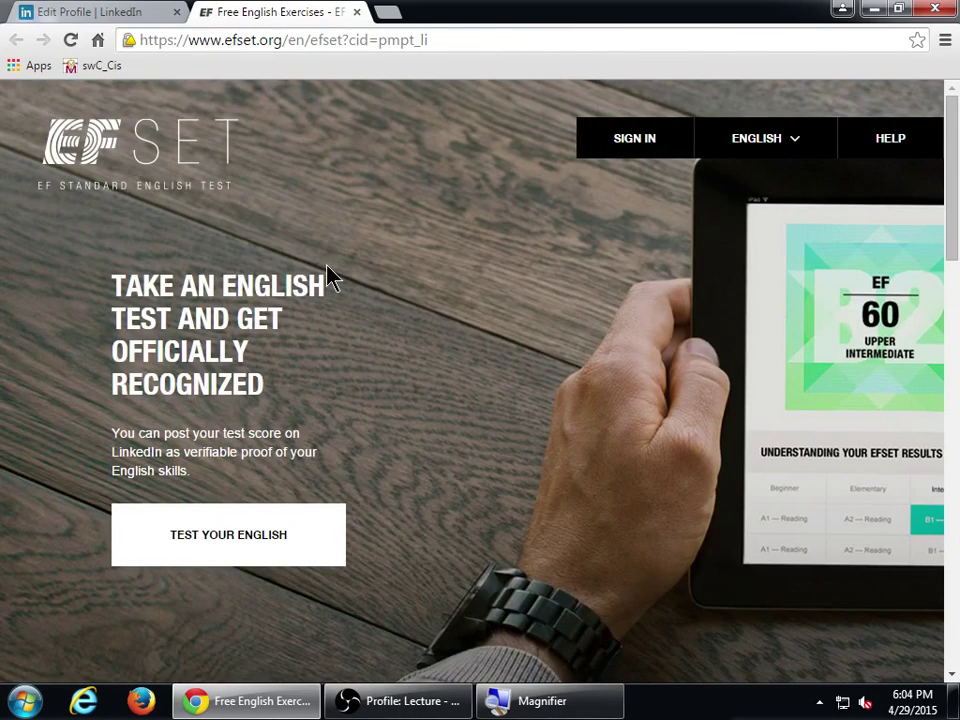
- Start the EF SET English test, then close the EF tab to return to LinkedIn
{"action": "left_click", "coordinate": [255, 540]}
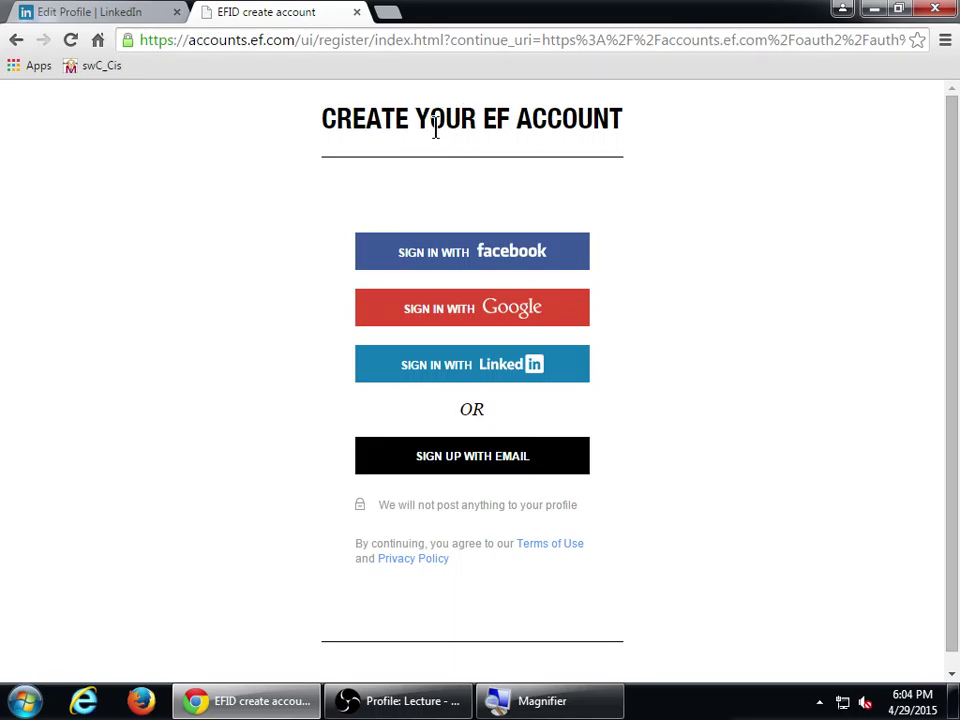
{"action": "middle_click", "coordinate": [249, 12]}
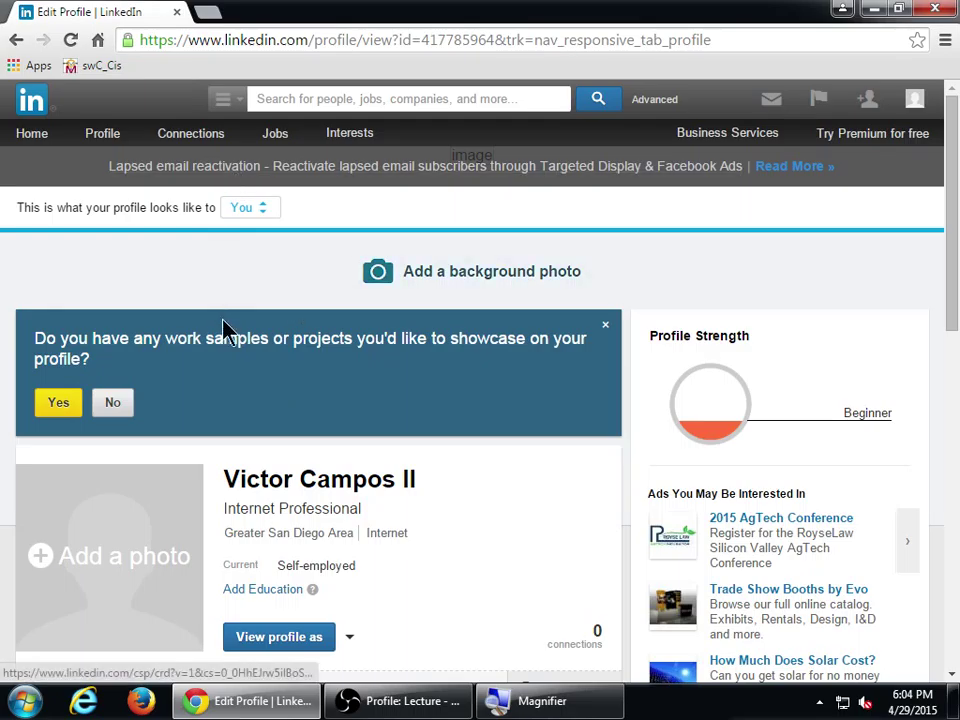
- Answer No to the work samples and projects showcase prompt
{"action": "left_click_drag", "start_coordinate": [187, 336], "coordinate": [270, 333]}
{"action": "left_click", "coordinate": [270, 335]}
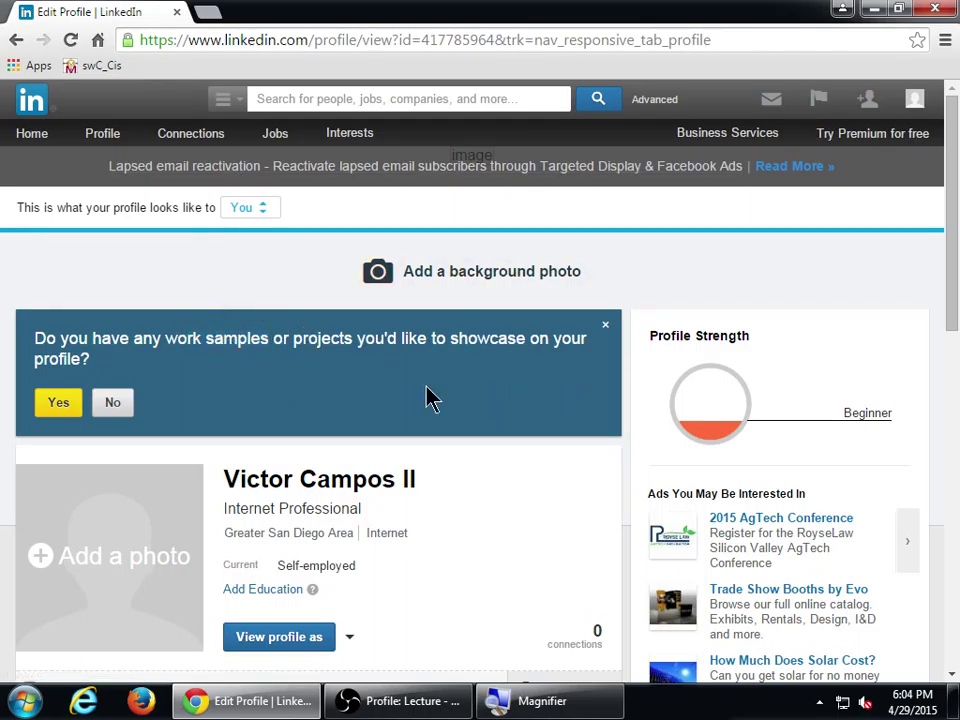
{"action": "left_click", "coordinate": [605, 325]}
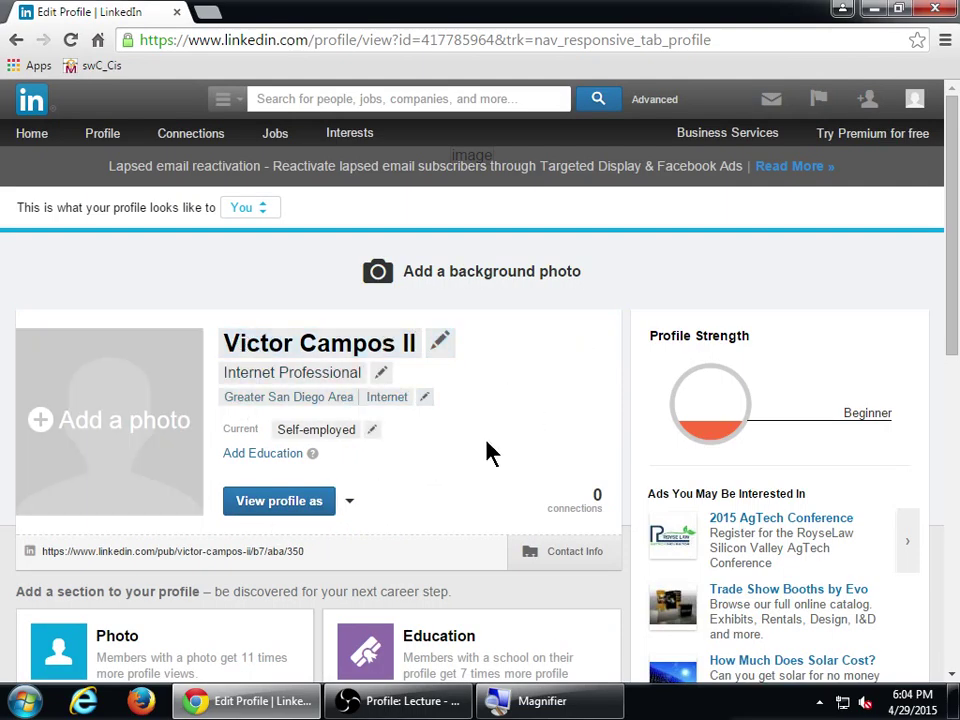
{"action": "scroll", "coordinate": [490, 455], "scroll_direction": "down", "scroll_amount": 1}
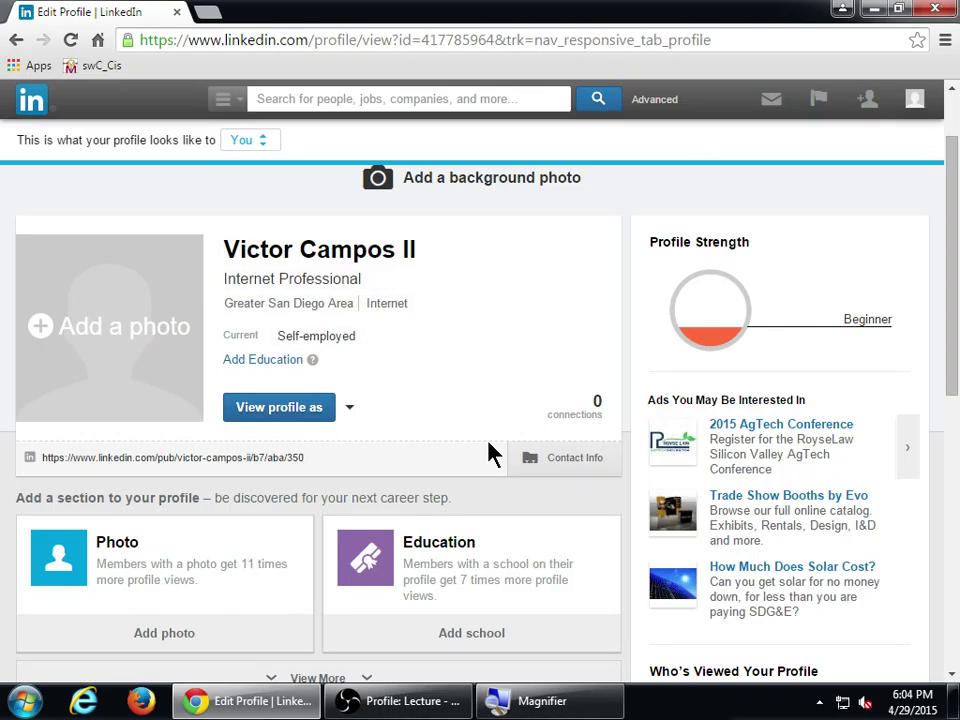
{"action": "scroll", "coordinate": [490, 453], "scroll_direction": "down", "scroll_amount": 1}
{"action": "scroll", "coordinate": [490, 450], "scroll_direction": "down", "scroll_amount": 1}
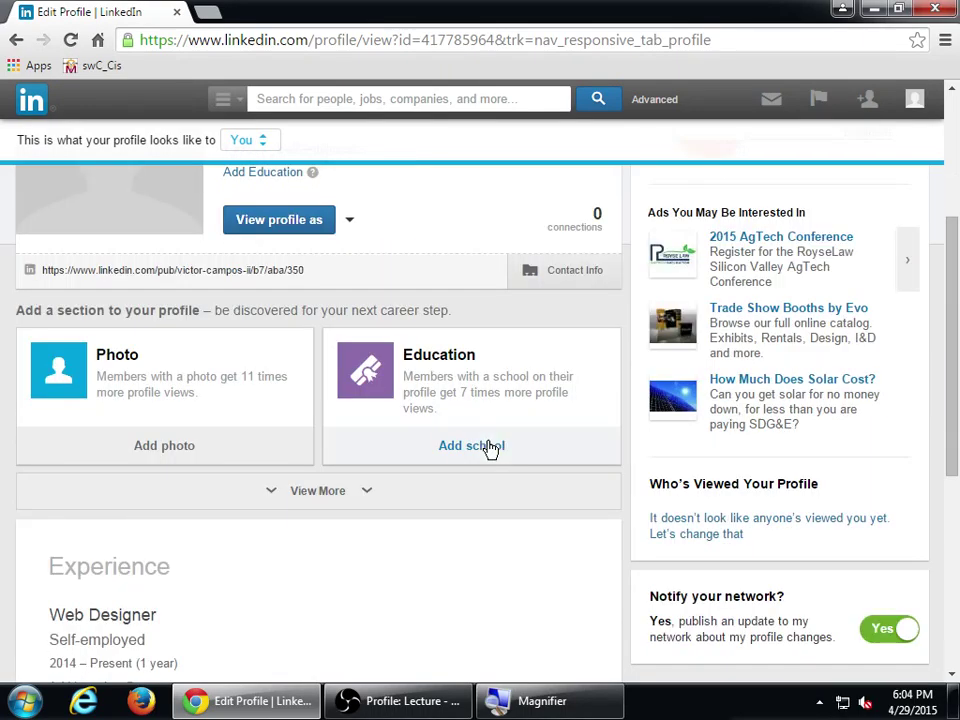
- Expand more profile sections with View More and bring up the Add school form
{"action": "left_click_drag", "start_coordinate": [85, 309], "coordinate": [200, 311]}
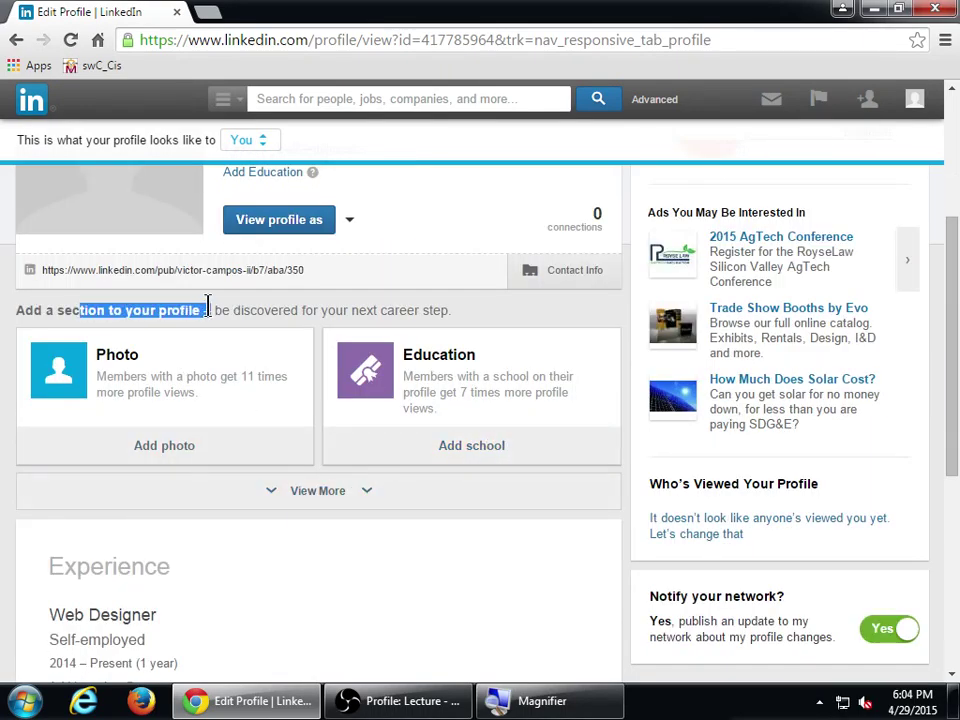
{"action": "left_click", "coordinate": [154, 358]}
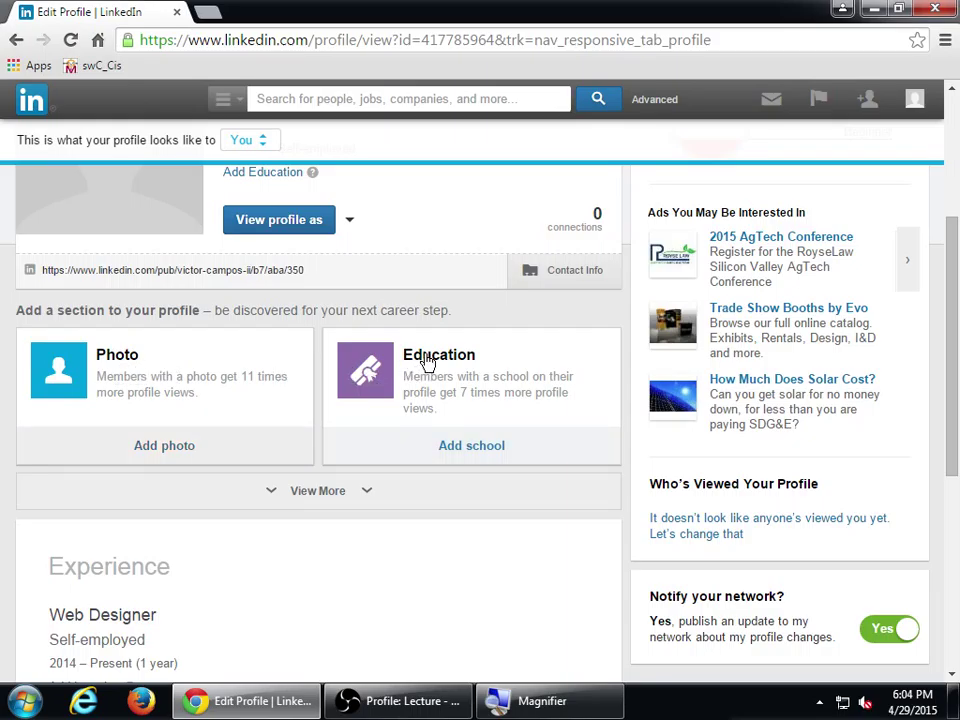
{"action": "left_click", "coordinate": [342, 487]}
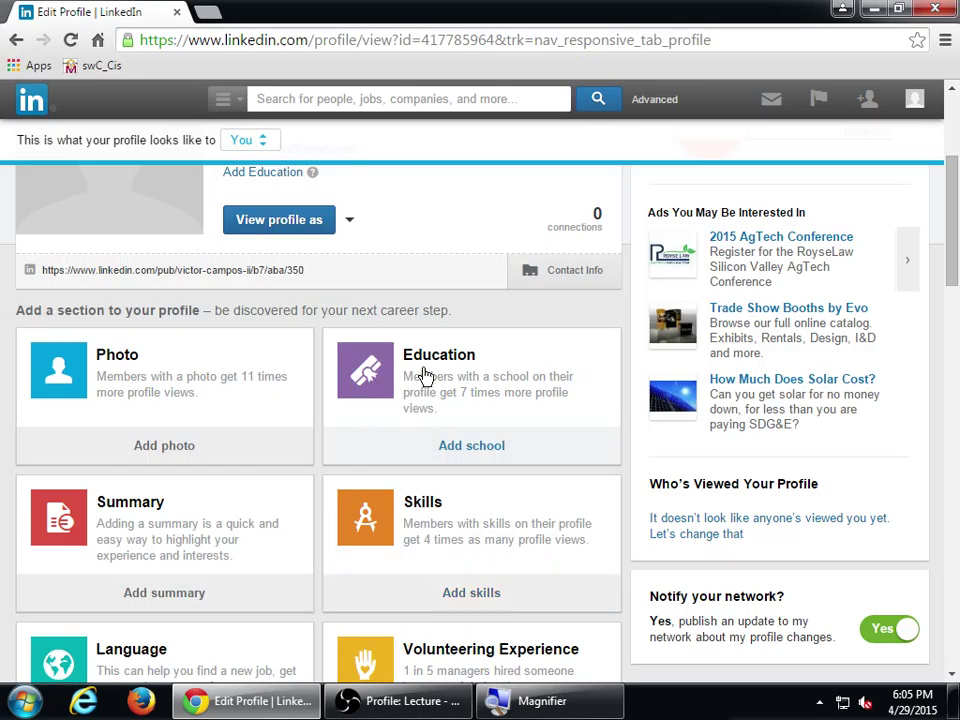
{"action": "scroll", "coordinate": [320, 497], "scroll_direction": "down", "scroll_amount": 1}
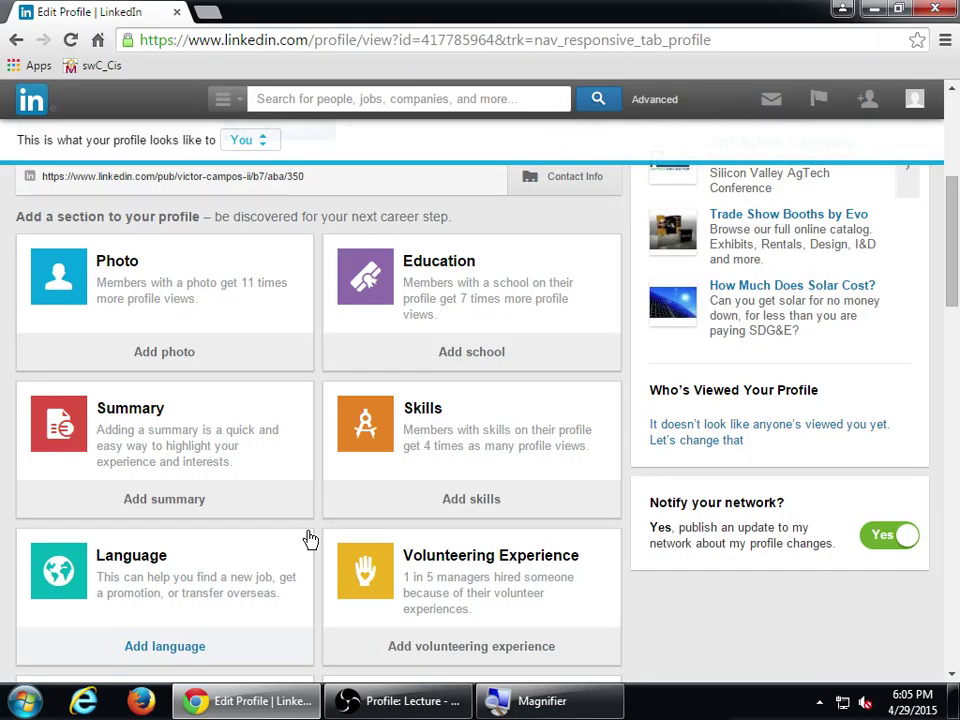
{"action": "scroll", "coordinate": [320, 538], "scroll_direction": "down", "scroll_amount": 4}
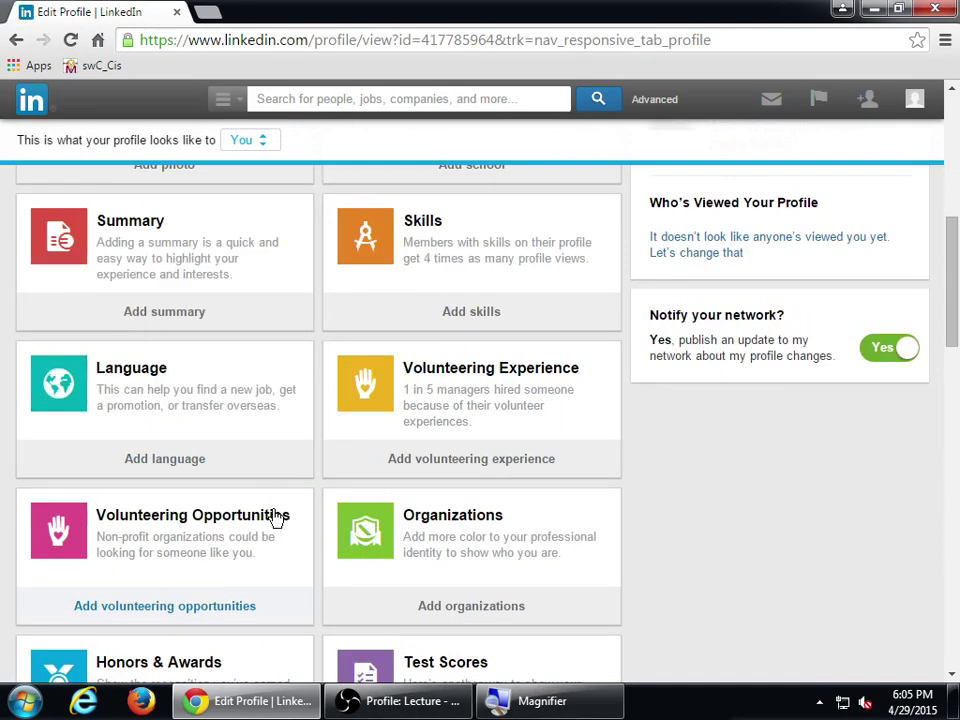
{"action": "scroll", "coordinate": [332, 549], "scroll_direction": "down", "scroll_amount": 5}
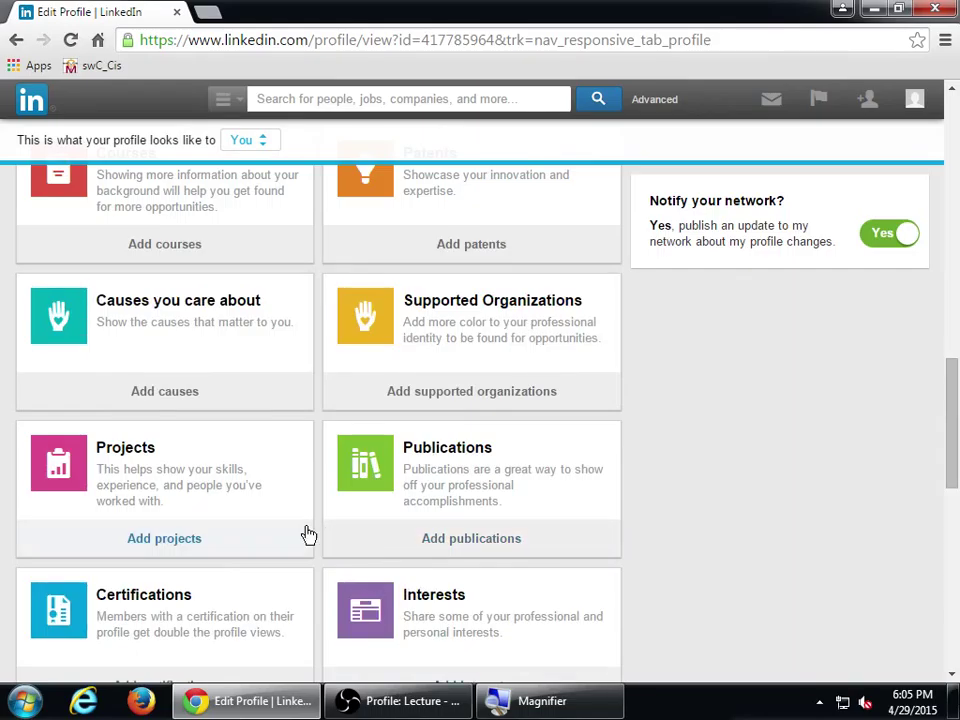
{"action": "scroll", "coordinate": [190, 502], "scroll_direction": "up", "scroll_amount": 2}
{"action": "scroll", "coordinate": [180, 502], "scroll_direction": "up", "scroll_amount": 8}
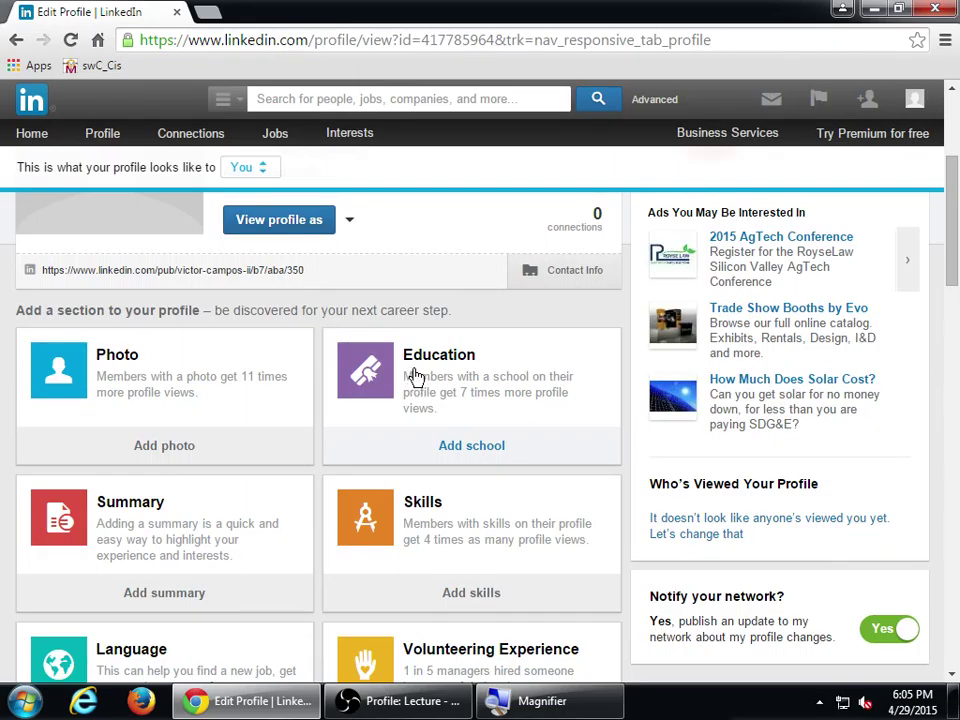
{"action": "scroll", "coordinate": [240, 369], "scroll_direction": "down", "scroll_amount": 2}
{"action": "scroll", "coordinate": [236, 369], "scroll_direction": "down", "scroll_amount": 5}
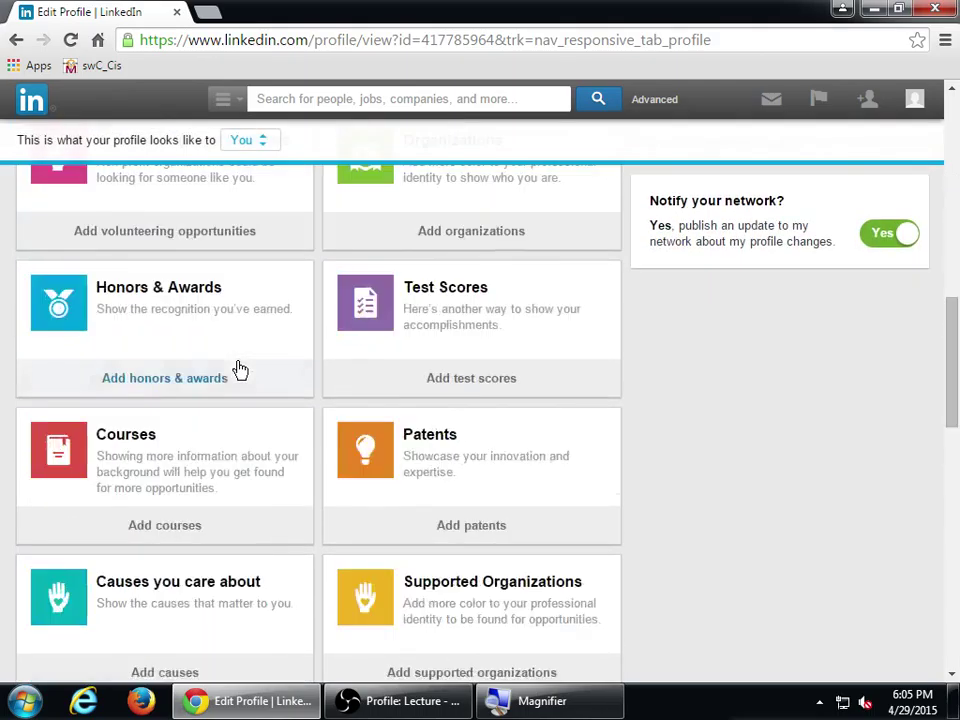
{"action": "scroll", "coordinate": [240, 369], "scroll_direction": "up", "scroll_amount": 6}
{"action": "scroll", "coordinate": [455, 355], "scroll_direction": "down", "scroll_amount": 1}
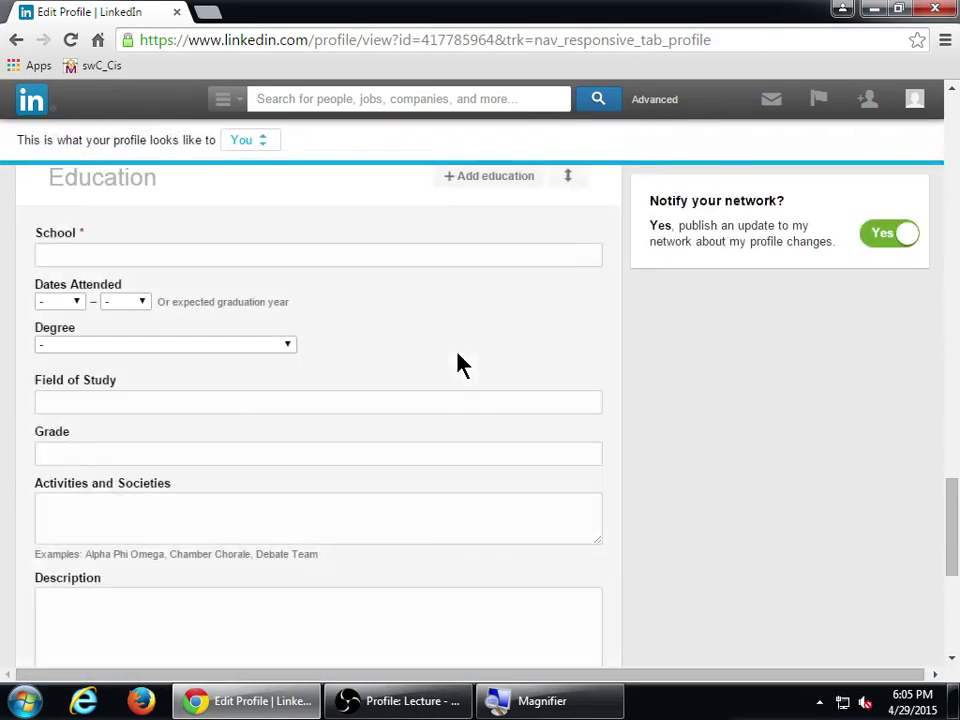
- Enter Mar Vista High School as the school, attended from 1992 to 1996
{"action": "scroll", "coordinate": [157, 290], "scroll_direction": "up", "scroll_amount": 2}
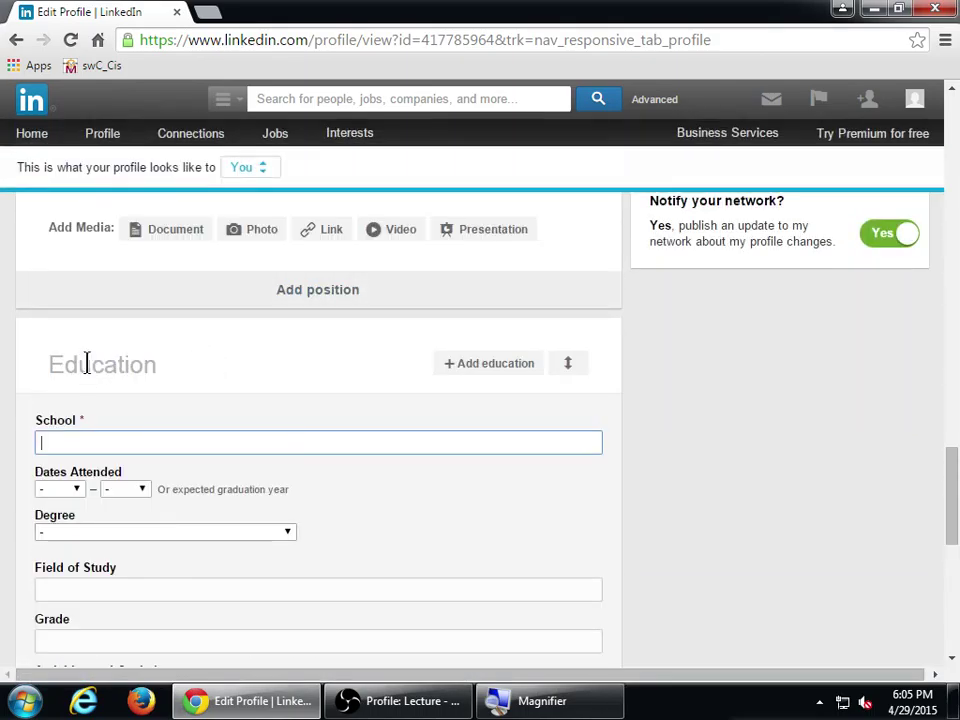
{"action": "scroll", "coordinate": [143, 360], "scroll_direction": "down", "scroll_amount": 2}
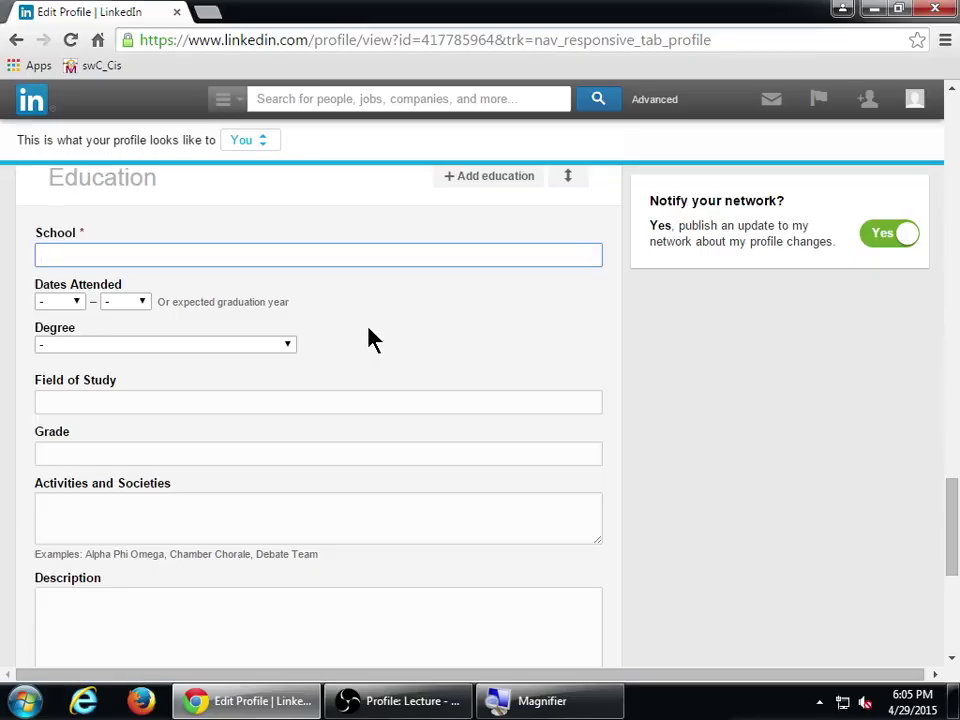
{"action": "type", "text": "H"}
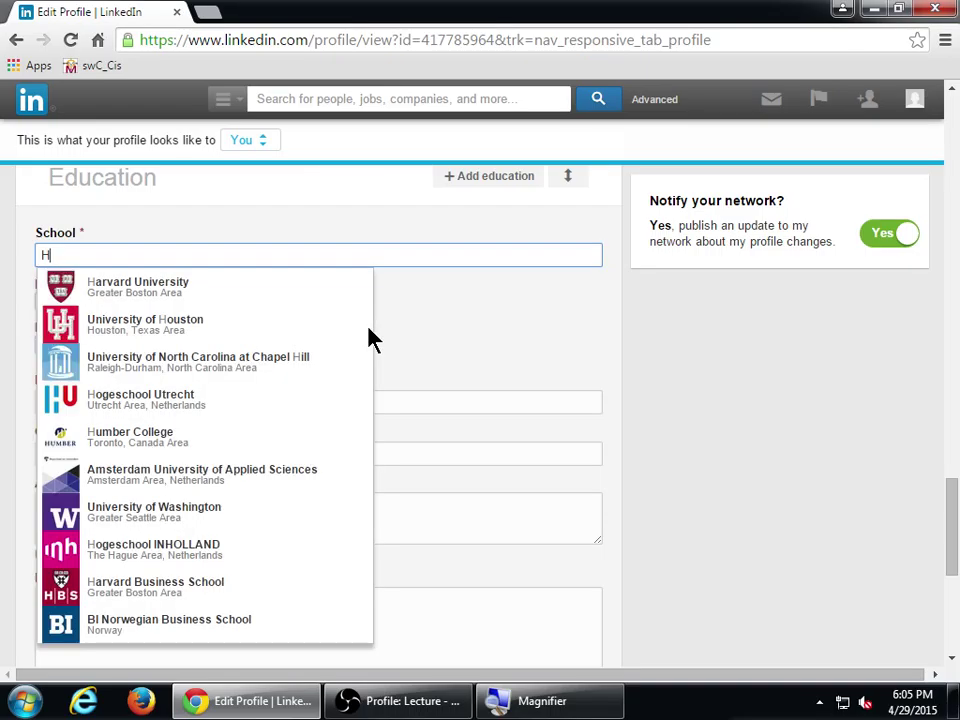
{"action": "key", "text": "BackSpace"}
{"action": "type", "text": "Mar Vi"}
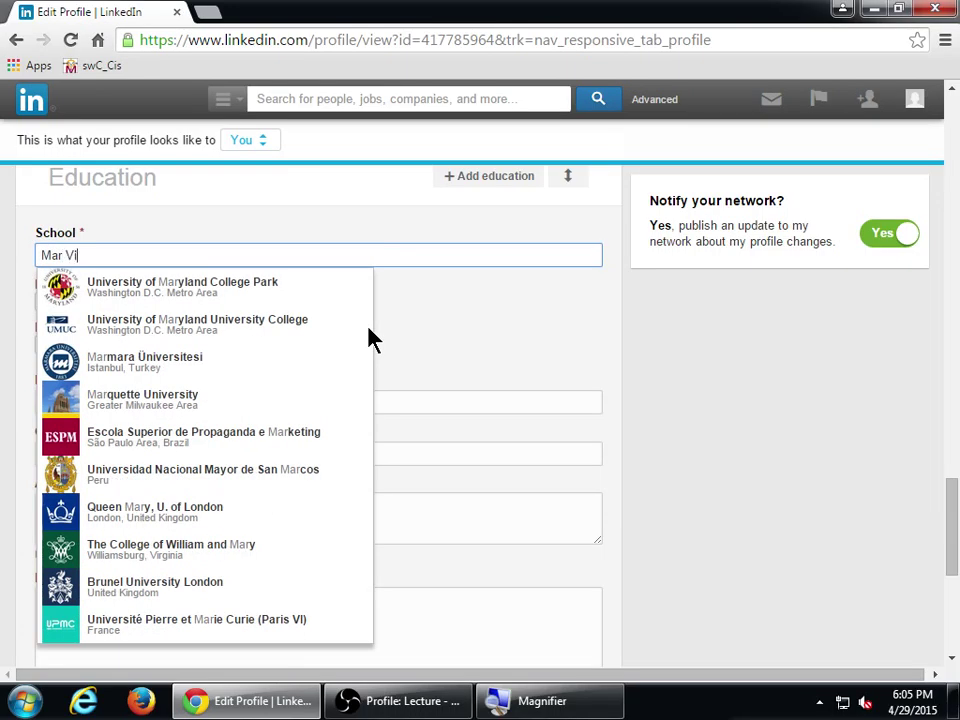
{"action": "type", "text": "sta Hig"}
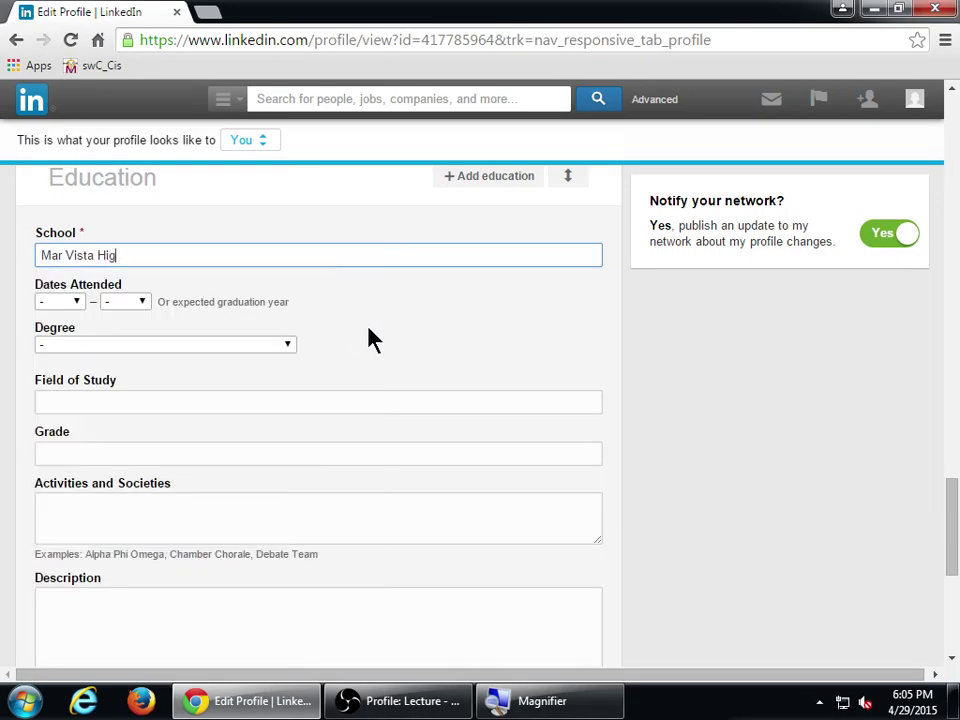
{"action": "type", "text": "h School"}
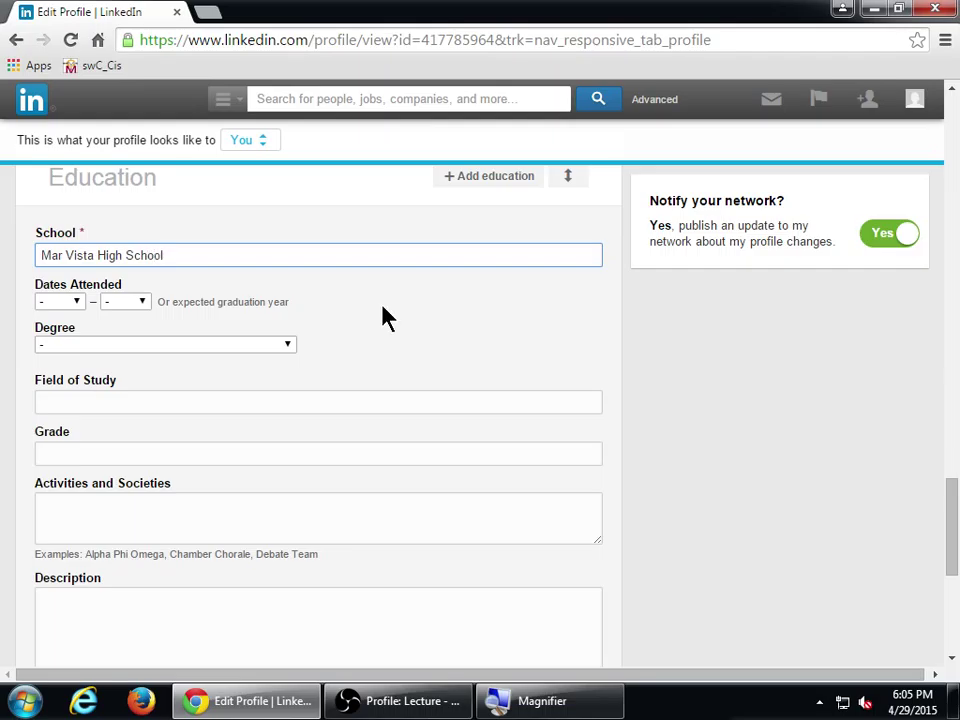
{"action": "left_click", "coordinate": [78, 302]}
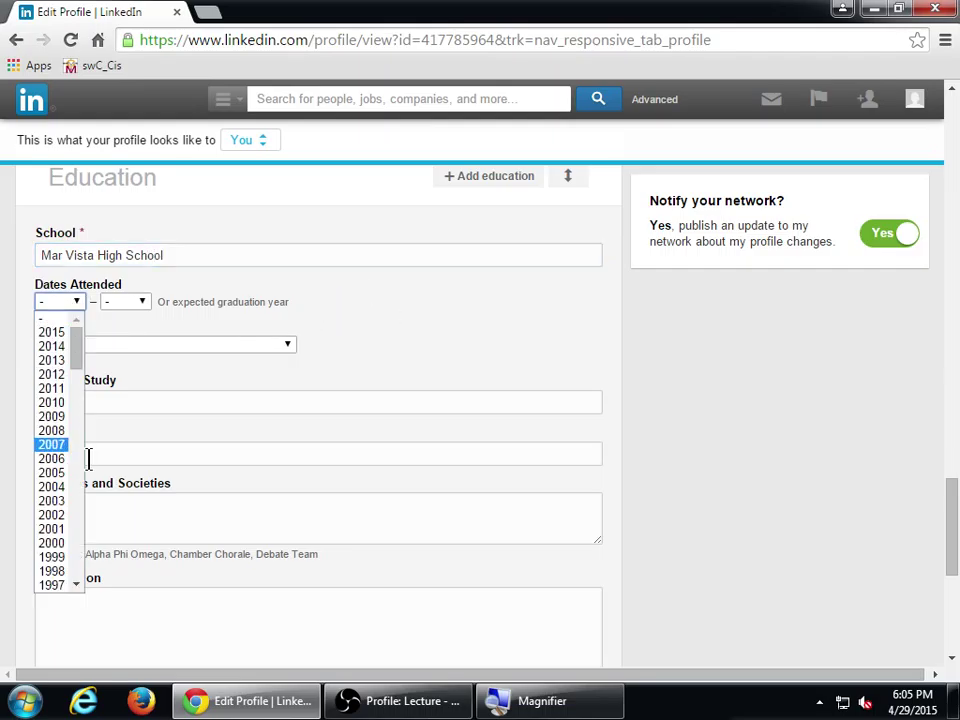
{"action": "scroll", "coordinate": [82, 558], "scroll_direction": "down", "scroll_amount": 5}
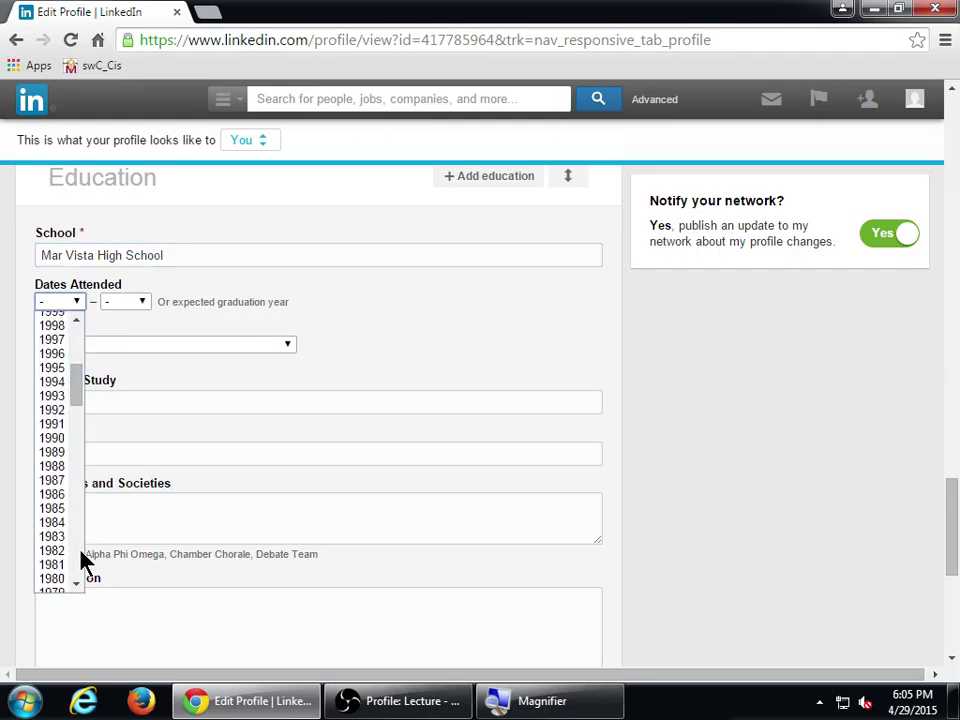
{"action": "left_click", "coordinate": [52, 412]}
{"action": "left_click", "coordinate": [125, 304]}
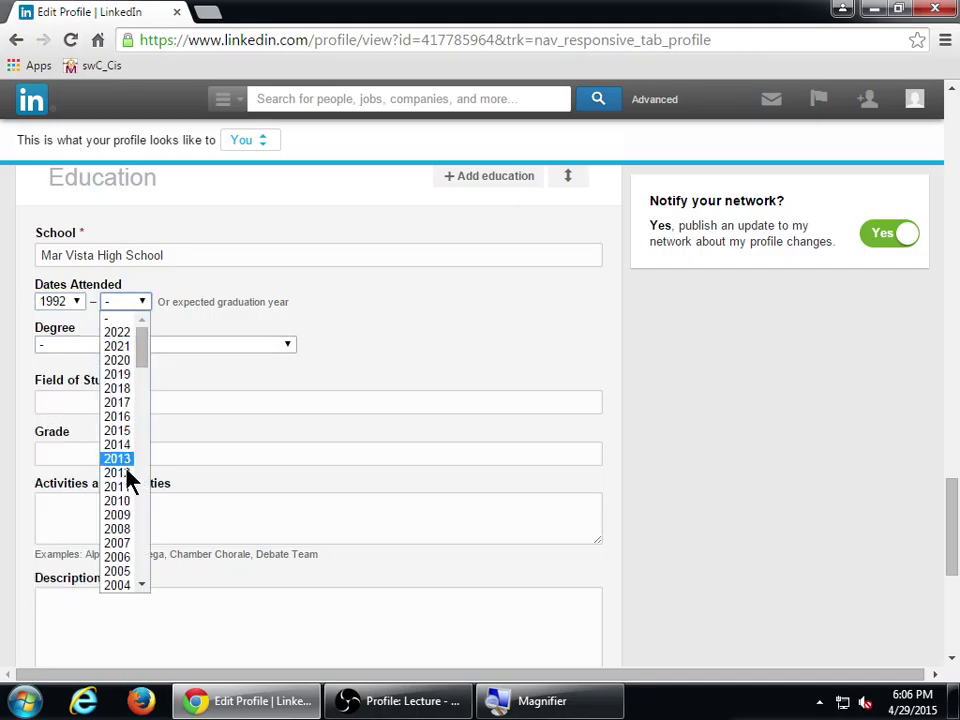
{"action": "scroll", "coordinate": [140, 570], "scroll_direction": "down", "scroll_amount": 5}
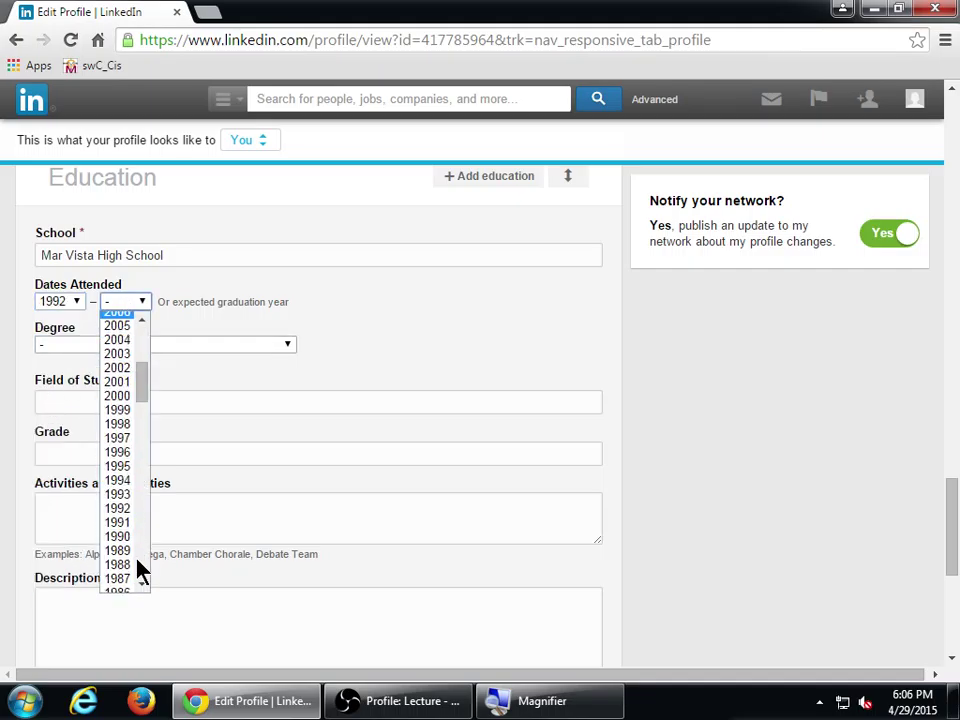
{"action": "left_click", "coordinate": [118, 453]}
- Set degree to High School, field of study to General Education, and grade to Diploma
{"action": "left_click", "coordinate": [204, 346]}
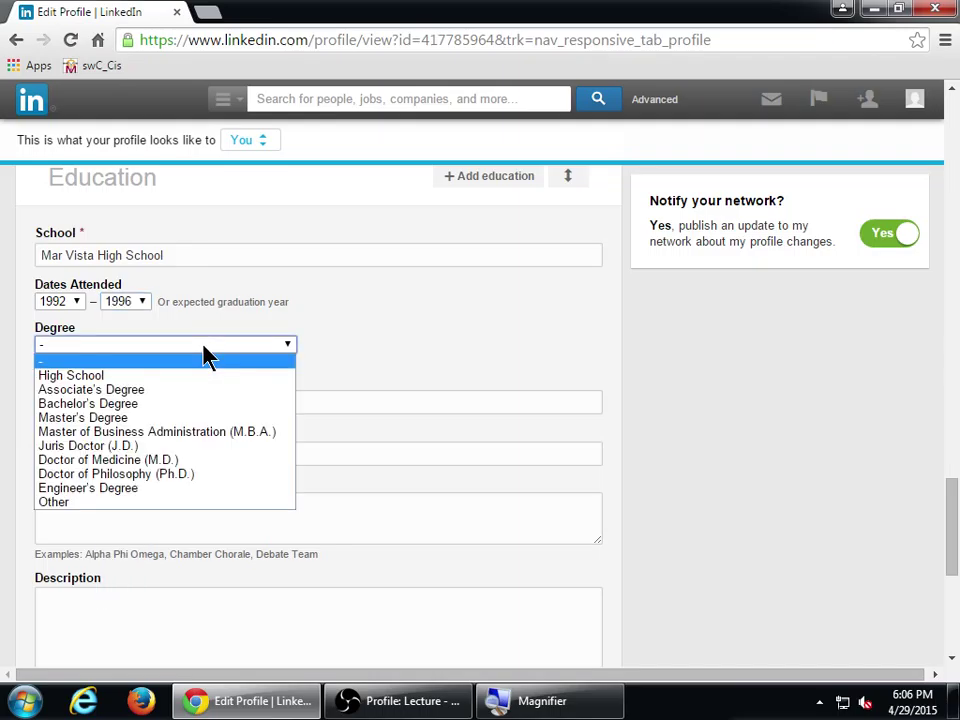
{"action": "left_click", "coordinate": [128, 377]}
{"action": "left_click", "coordinate": [146, 346]}
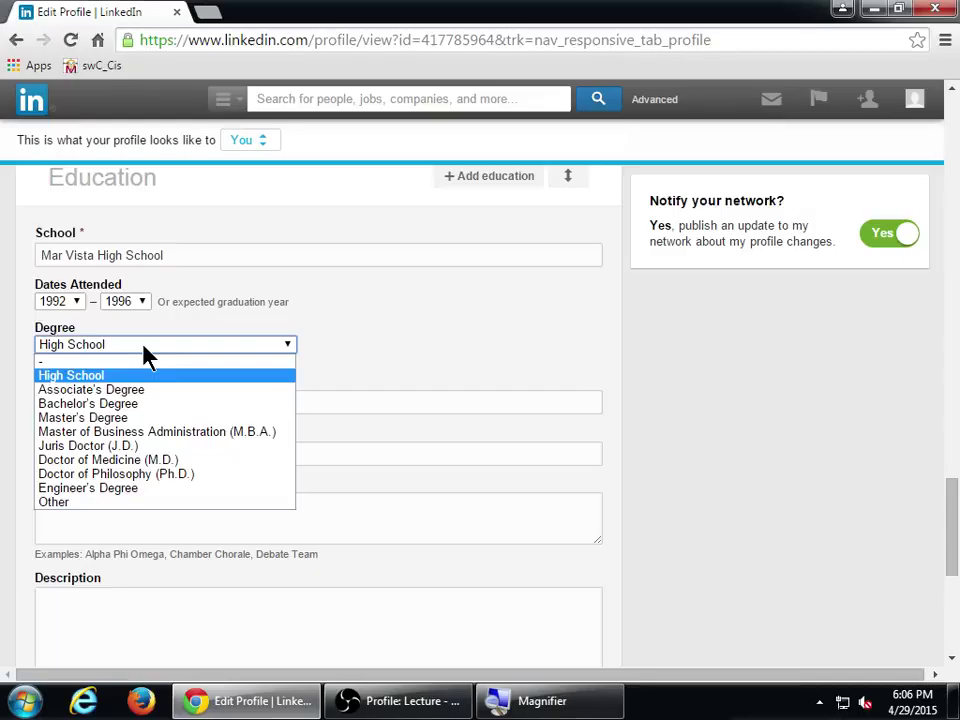
{"action": "left_click", "coordinate": [144, 348]}
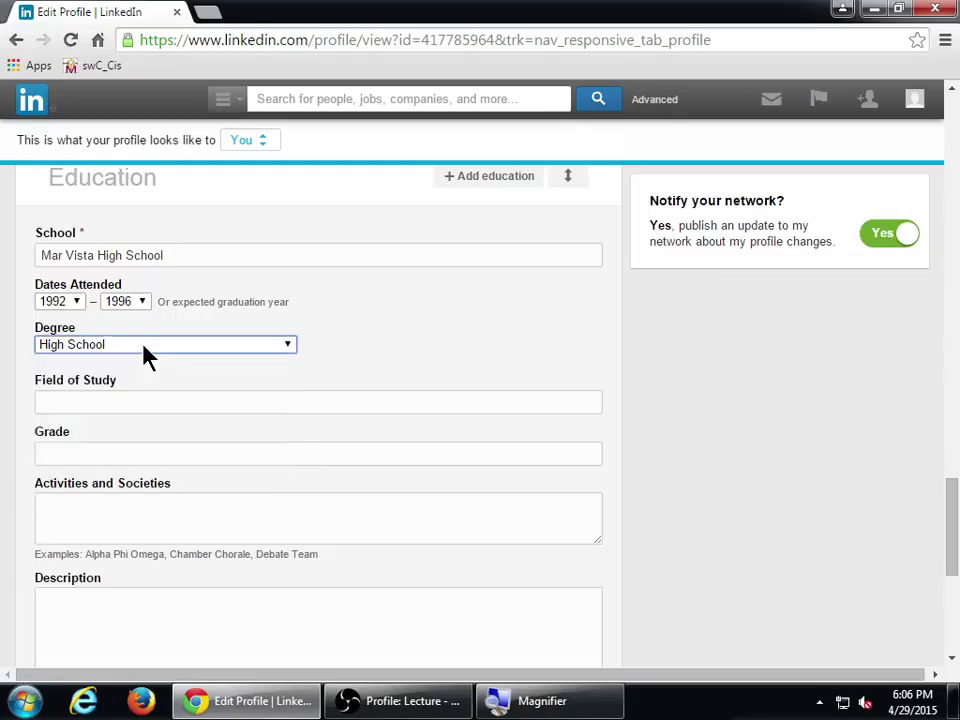
{"action": "left_click", "coordinate": [150, 403]}
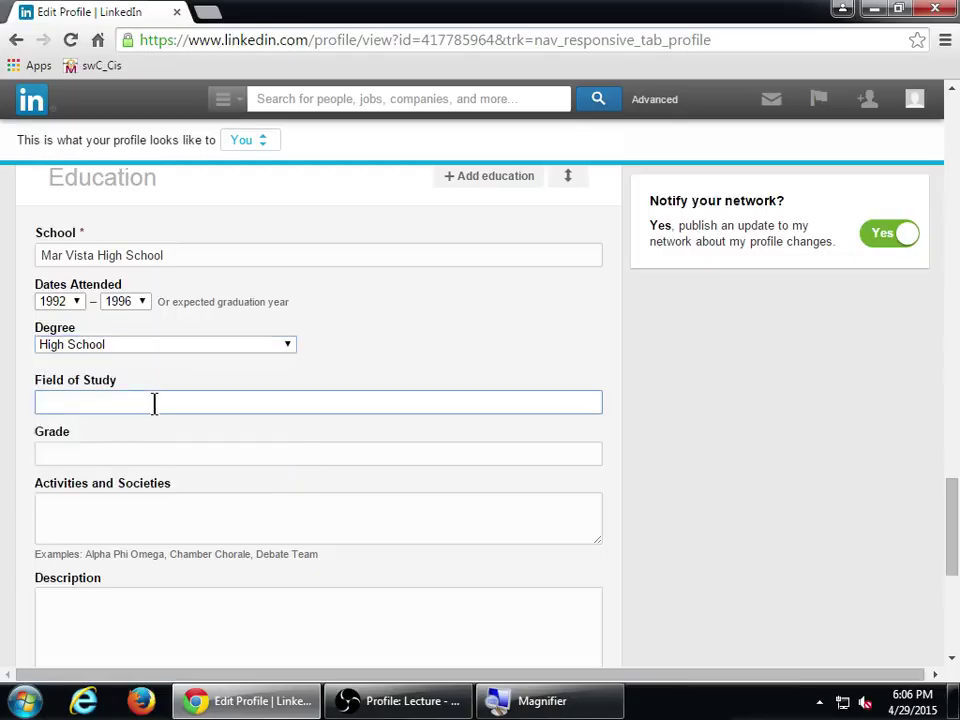
{"action": "type", "text": "Ge"}
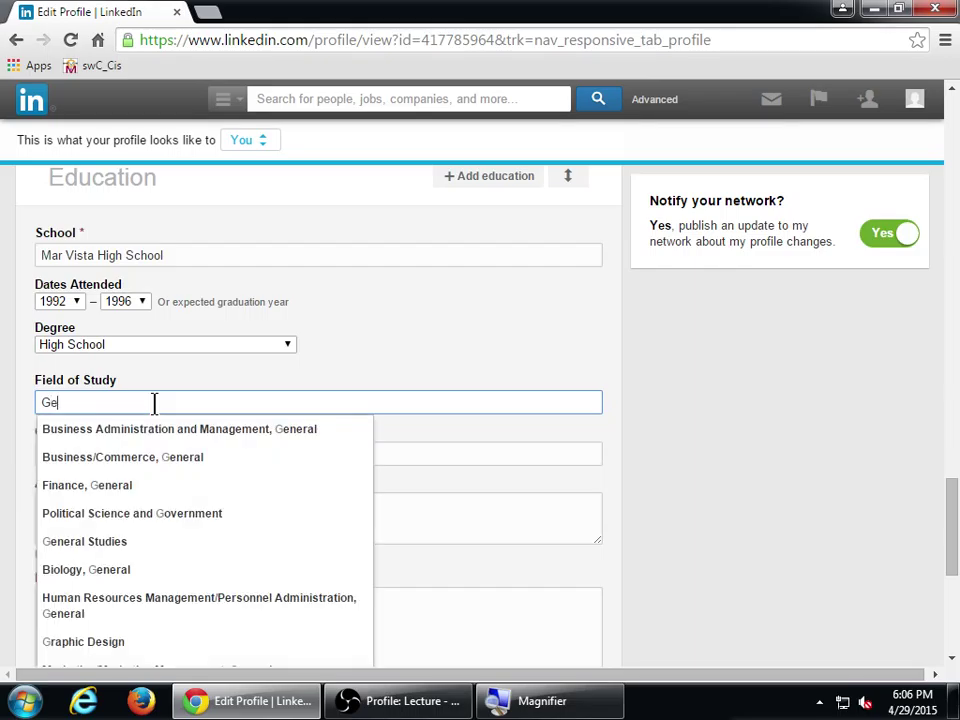
{"action": "type", "text": "neral Education"}
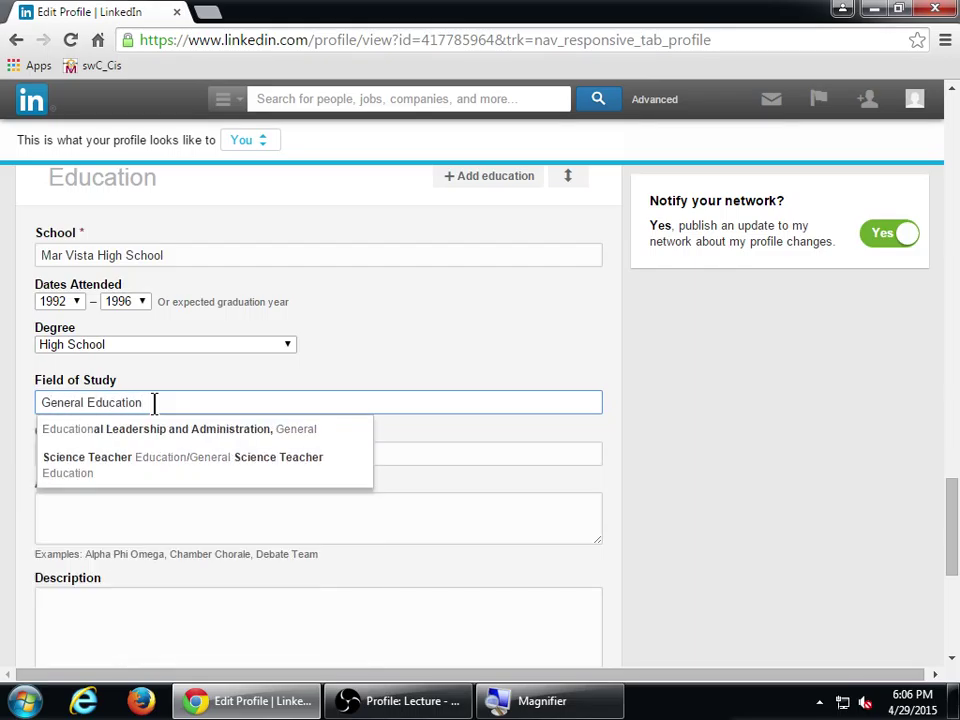
{"action": "key", "text": "Tab"}
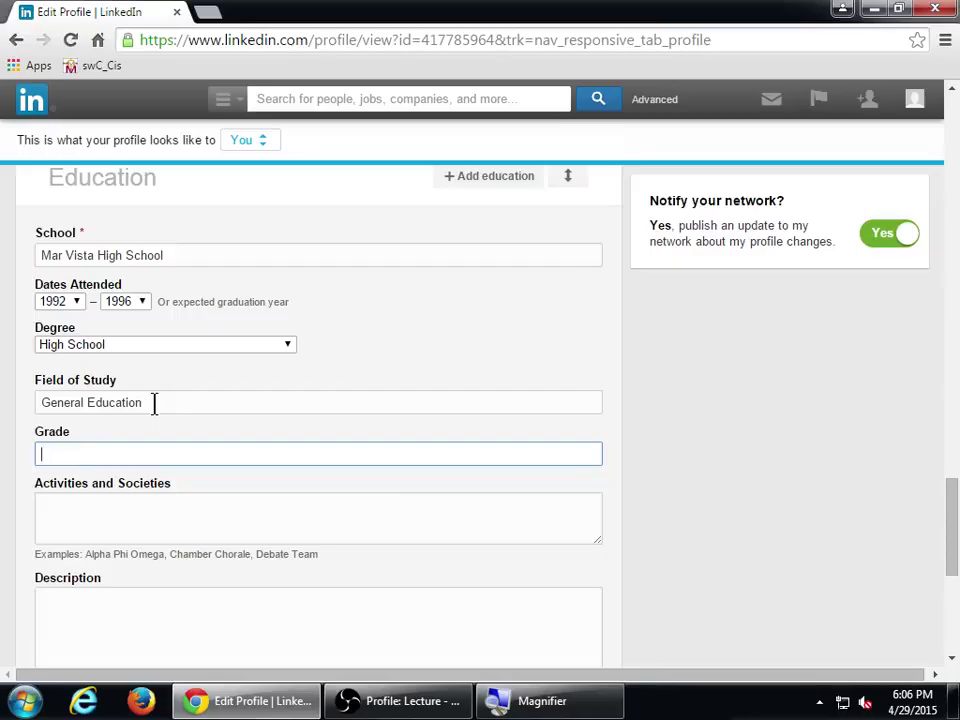
{"action": "type", "text": "G"}
{"action": "key", "text": "BackSpace"}
{"action": "type", "text": "Diploma"}
- Enter "Vice Principle's Honor Roll - 1995" in Activities and Societies
{"action": "scroll", "coordinate": [280, 430], "scroll_direction": "down", "scroll_amount": 1}
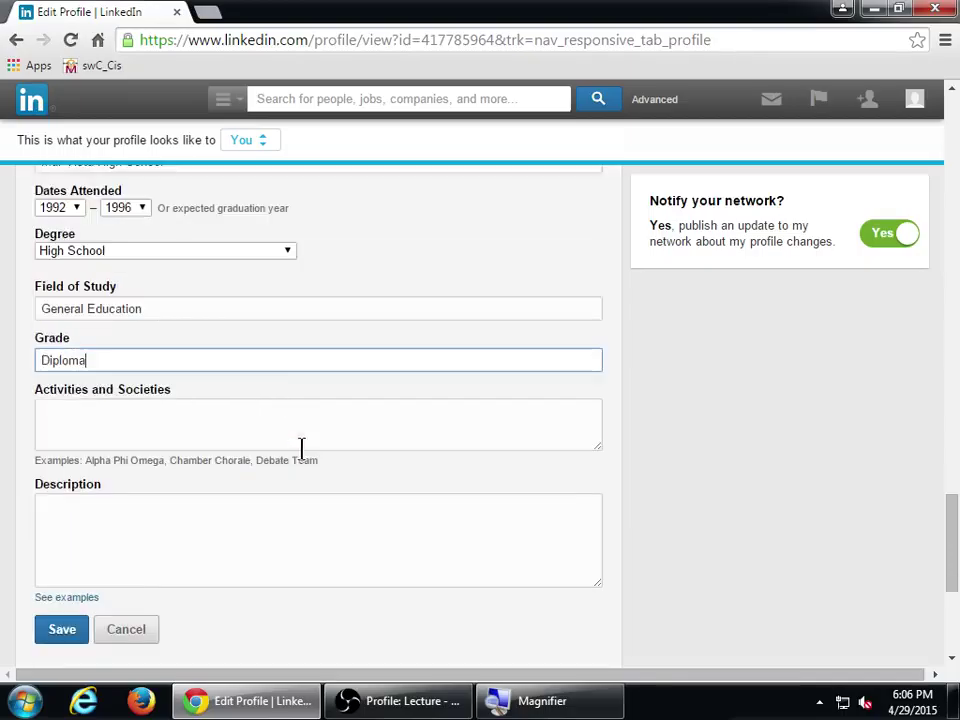
{"action": "left_click", "coordinate": [178, 434]}
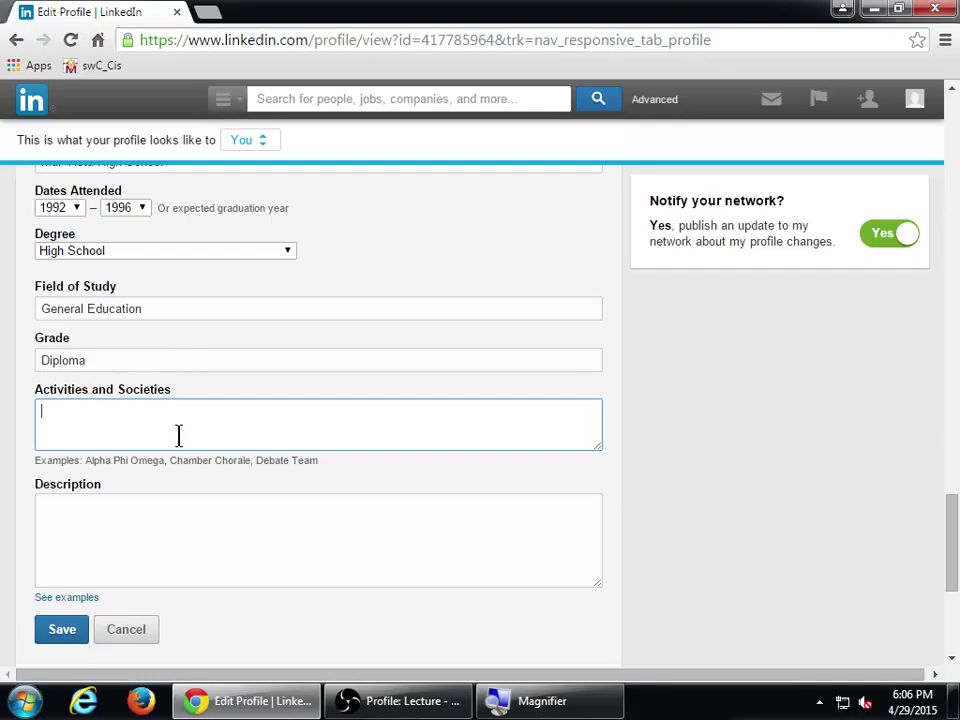
{"action": "type", "text": "Vice Principle's Honor "}
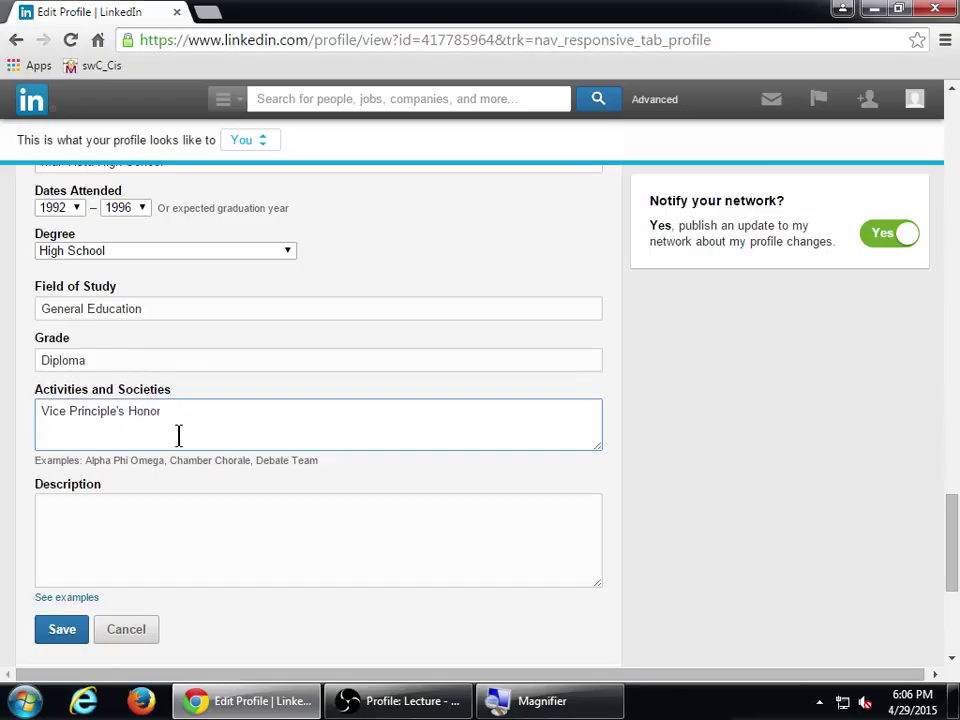
{"action": "type", "text": "Roll - 1995"}
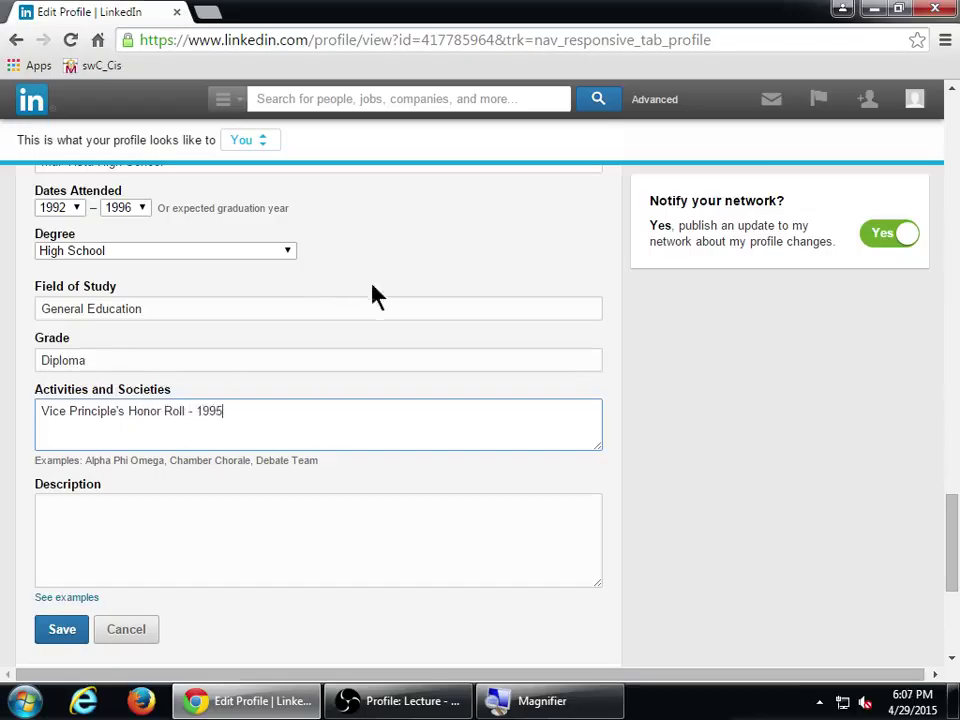
{"action": "scroll", "coordinate": [392, 339], "scroll_direction": "down", "scroll_amount": 2}
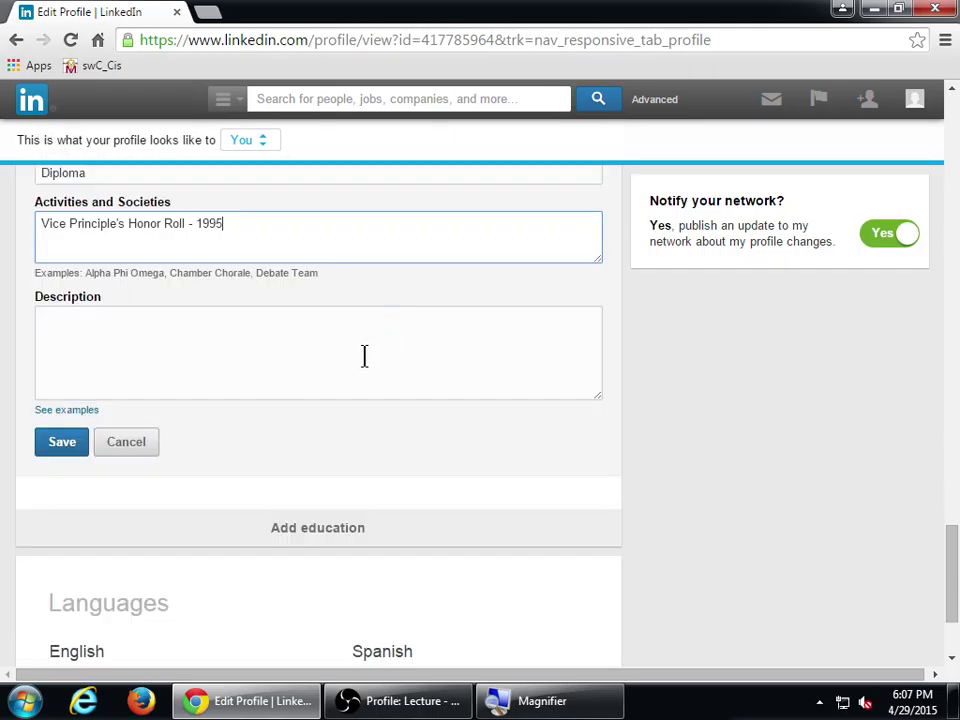
- Open the Education Descriptions examples and place that window beside the form's Description box
{"action": "left_click", "coordinate": [77, 411]}
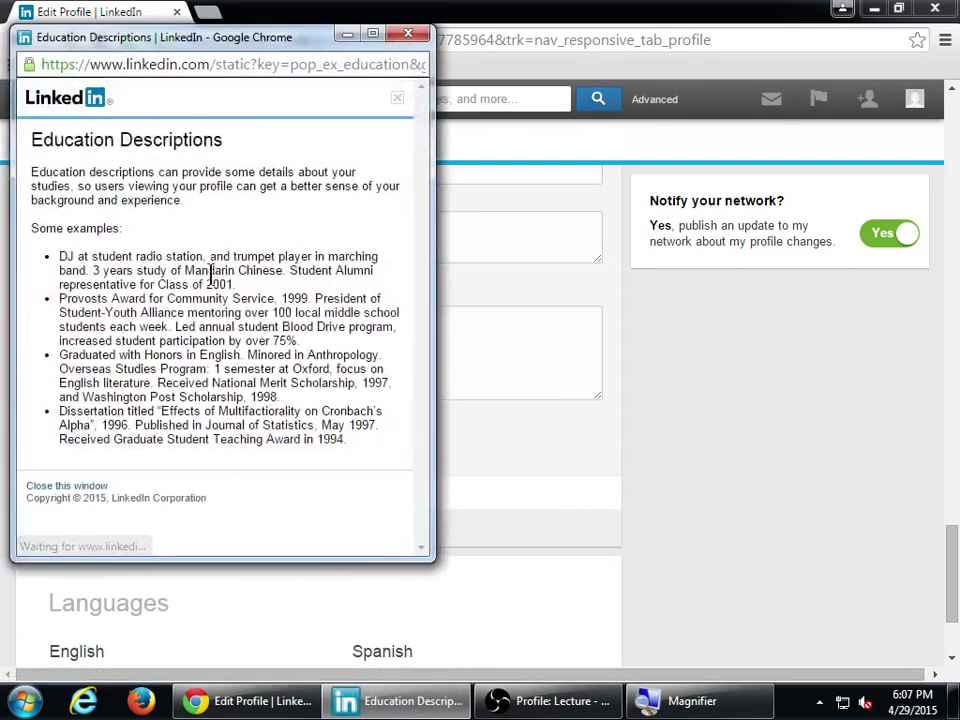
{"action": "left_click_drag", "start_coordinate": [238, 45], "coordinate": [710, 75]}
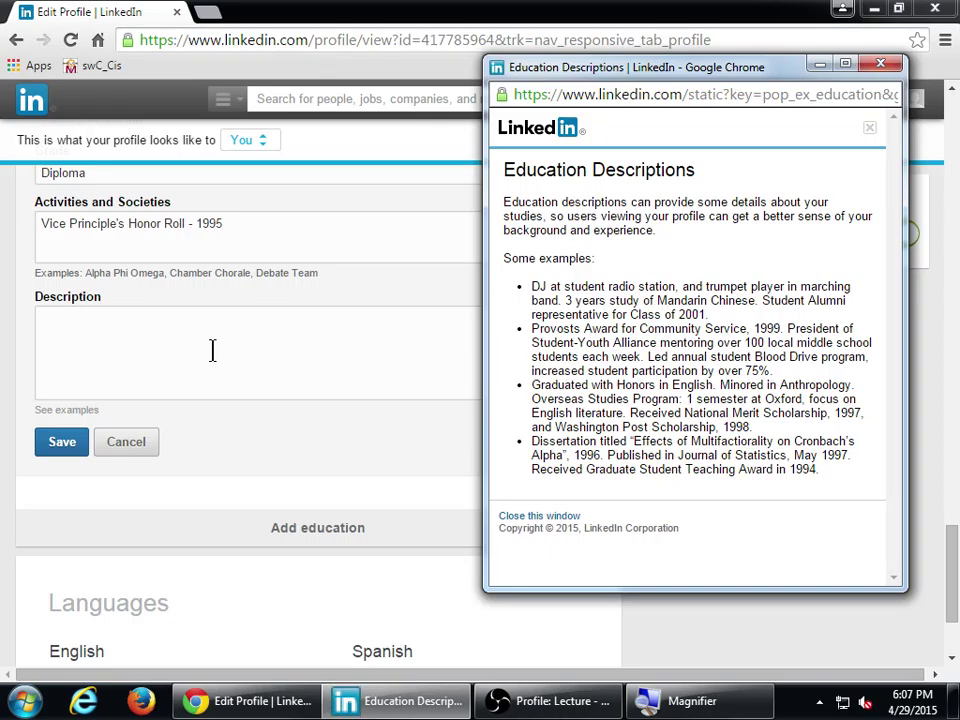
{"action": "left_click", "coordinate": [212, 349]}
- Enter the description 'Graduated with honors.' and save the Mar Vista High School entry
{"action": "type", "text": "G"}
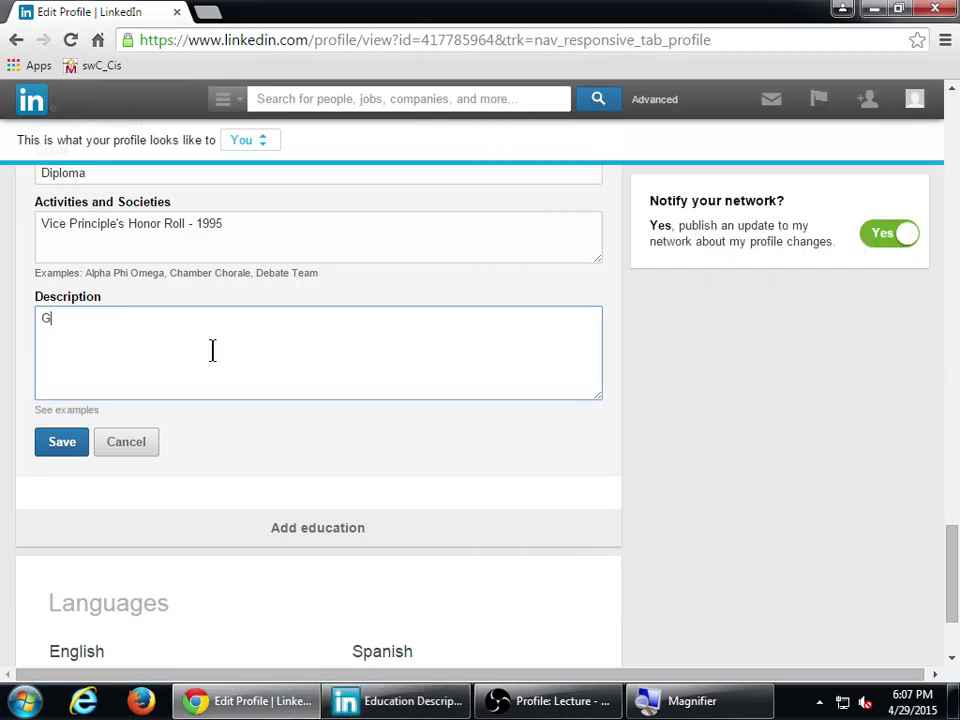
{"action": "type", "text": "raduated with h"}
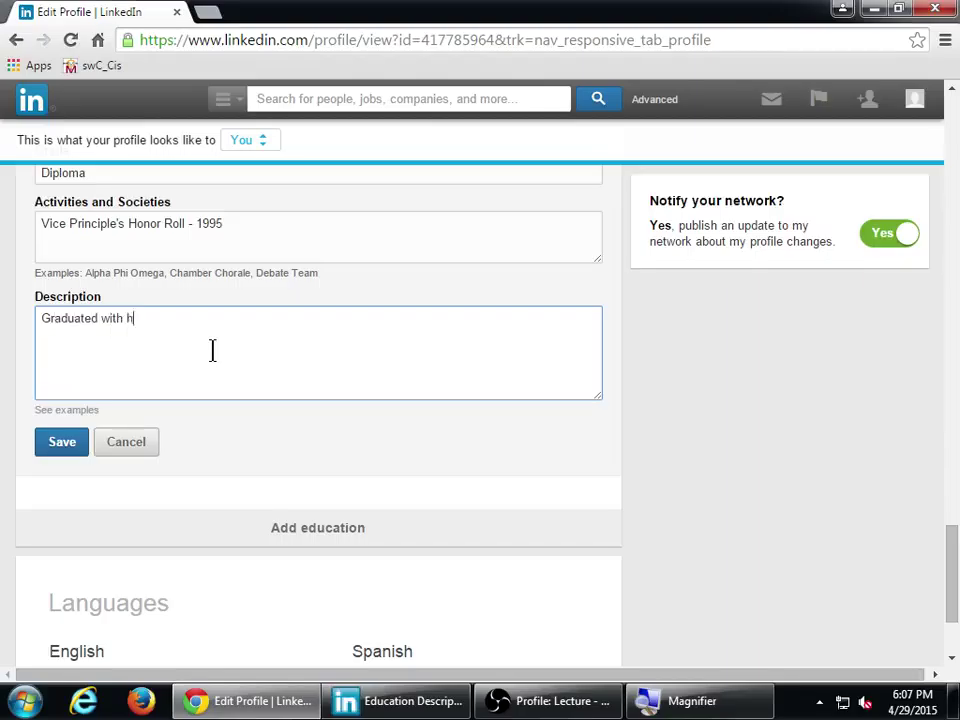
{"action": "type", "text": "onors."}
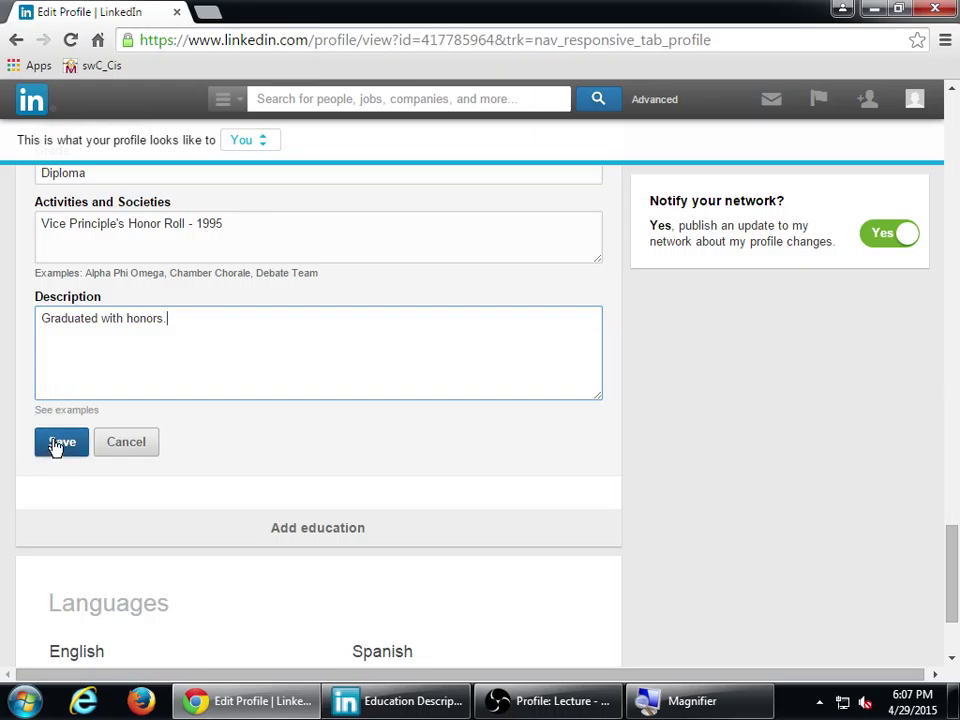
{"action": "left_click", "coordinate": [55, 444]}
- Review the saved Mar Vista High School entry, then close the Education Descriptions examples window
{"action": "scroll", "coordinate": [611, 482], "scroll_direction": "up", "scroll_amount": 3}
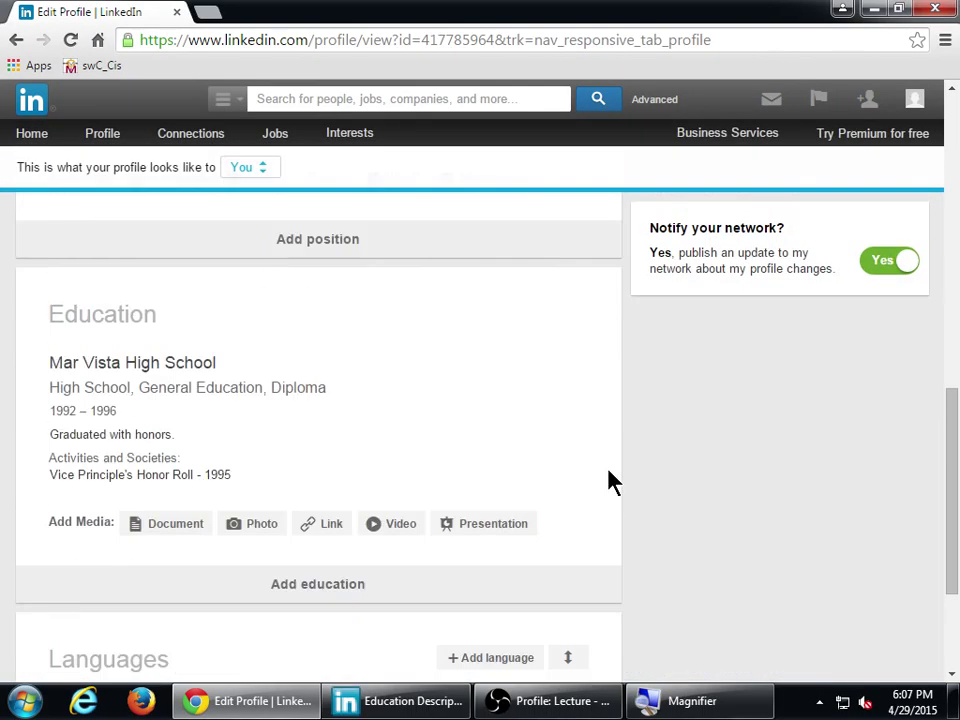
{"action": "scroll", "coordinate": [686, 489], "scroll_direction": "down", "scroll_amount": 1}
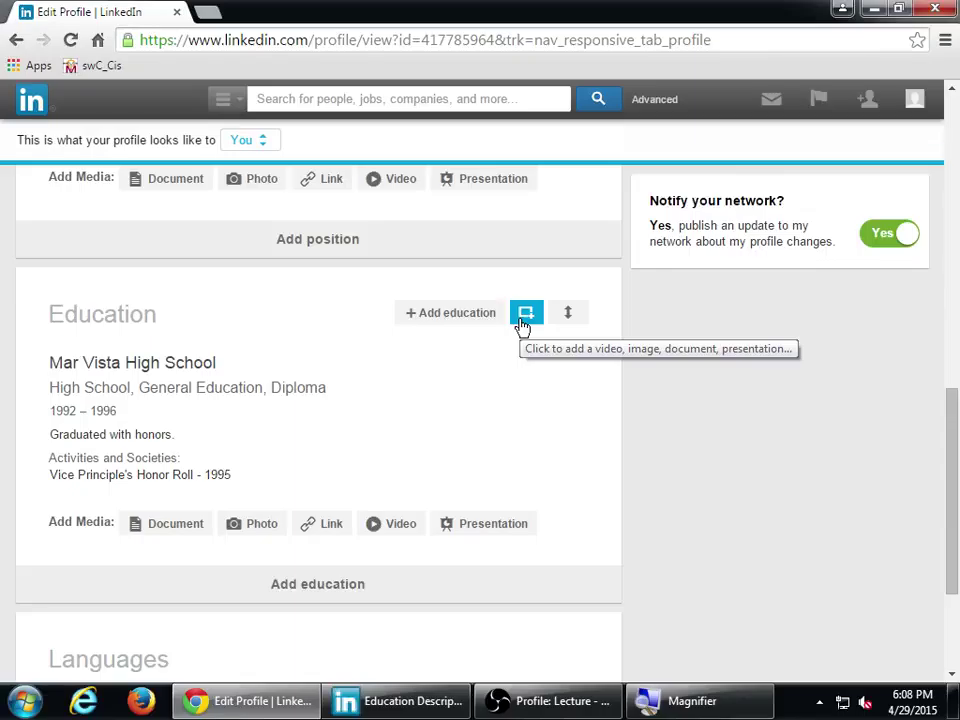
{"action": "left_click", "coordinate": [444, 702]}
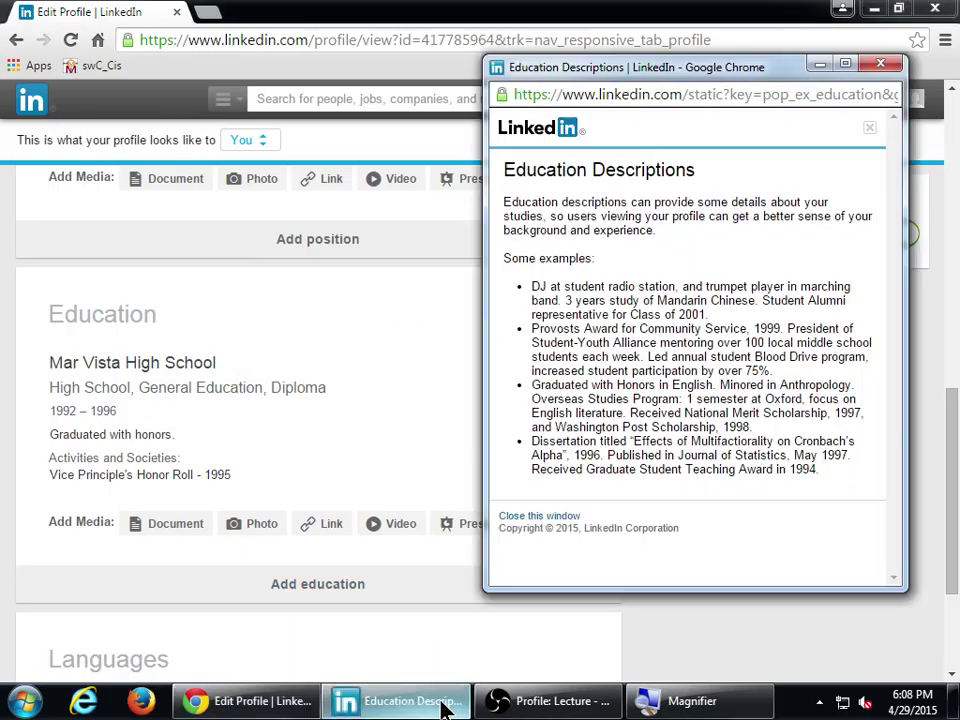
{"action": "left_click", "coordinate": [881, 65]}
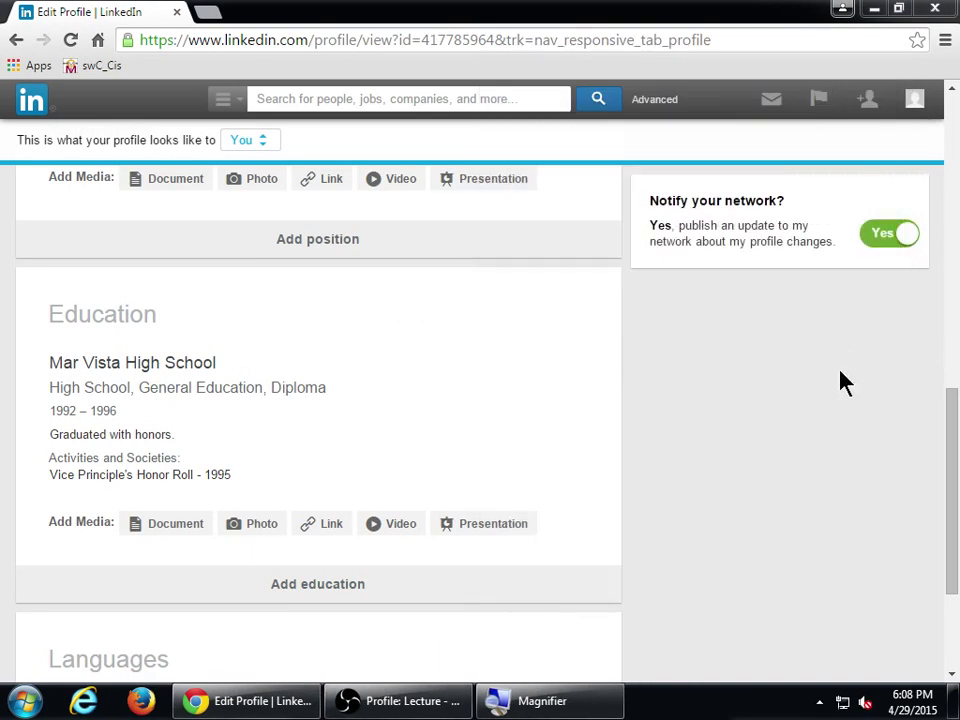
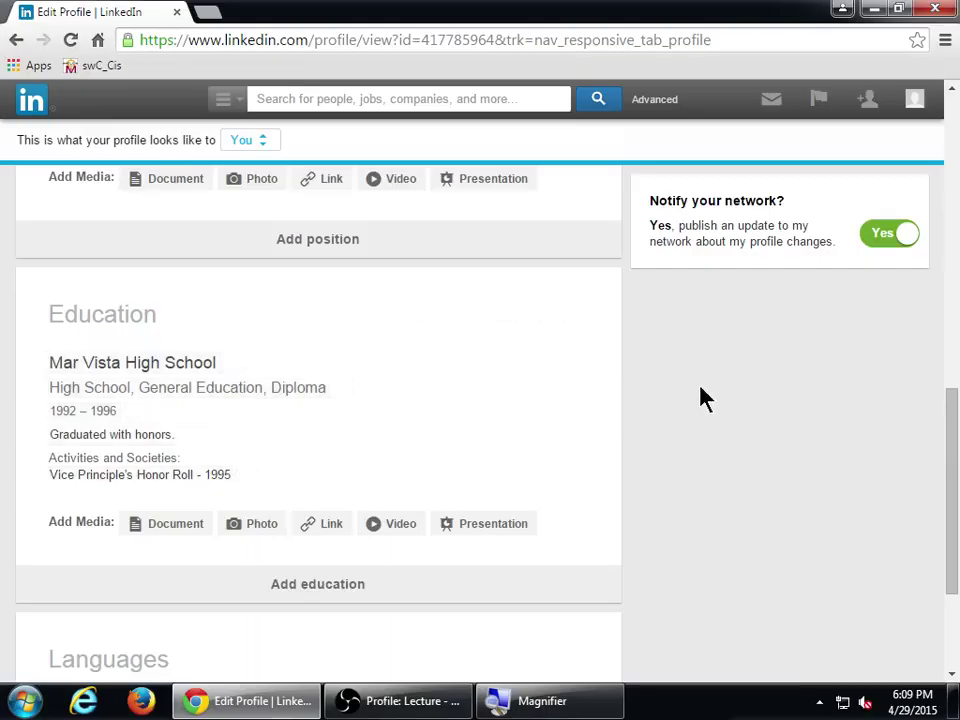
- Try attaching a video to education, check supported providers in Help, then cancel
{"action": "scroll", "coordinate": [700, 398], "scroll_direction": "up", "scroll_amount": 1}
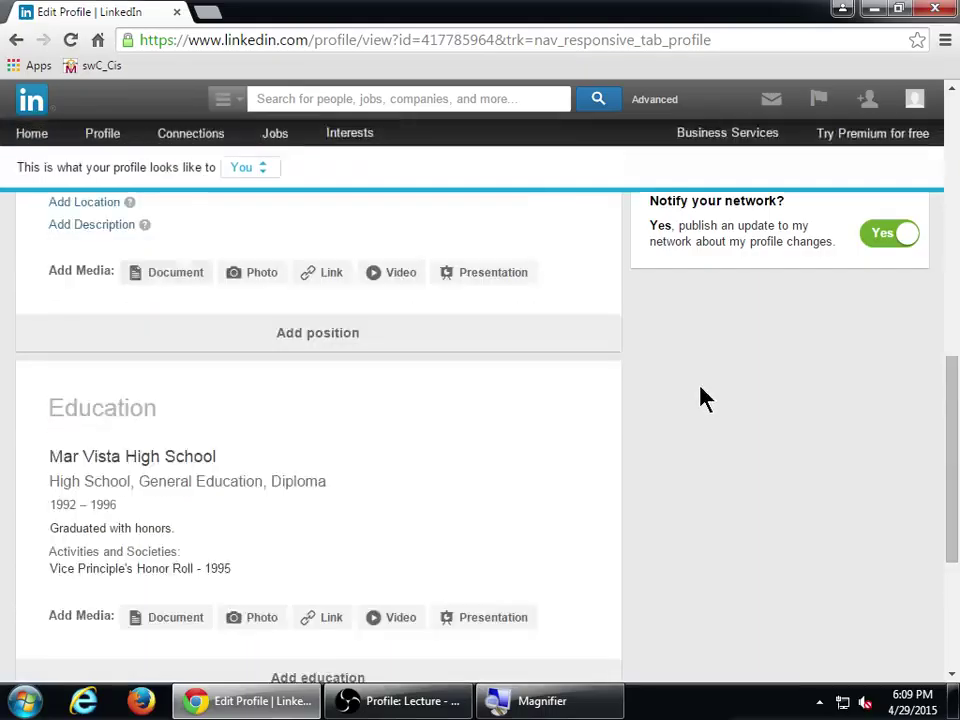
{"action": "scroll", "coordinate": [700, 398], "scroll_direction": "up", "scroll_amount": 3}
{"action": "scroll", "coordinate": [700, 398], "scroll_direction": "down", "scroll_amount": 3}
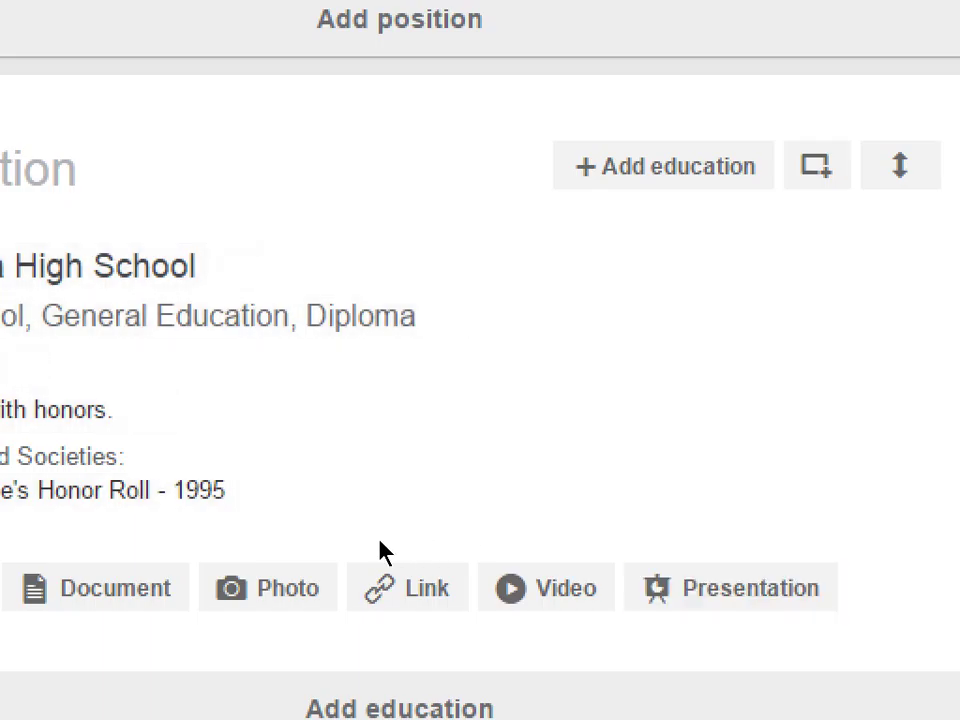
{"action": "left_click", "coordinate": [546, 588]}
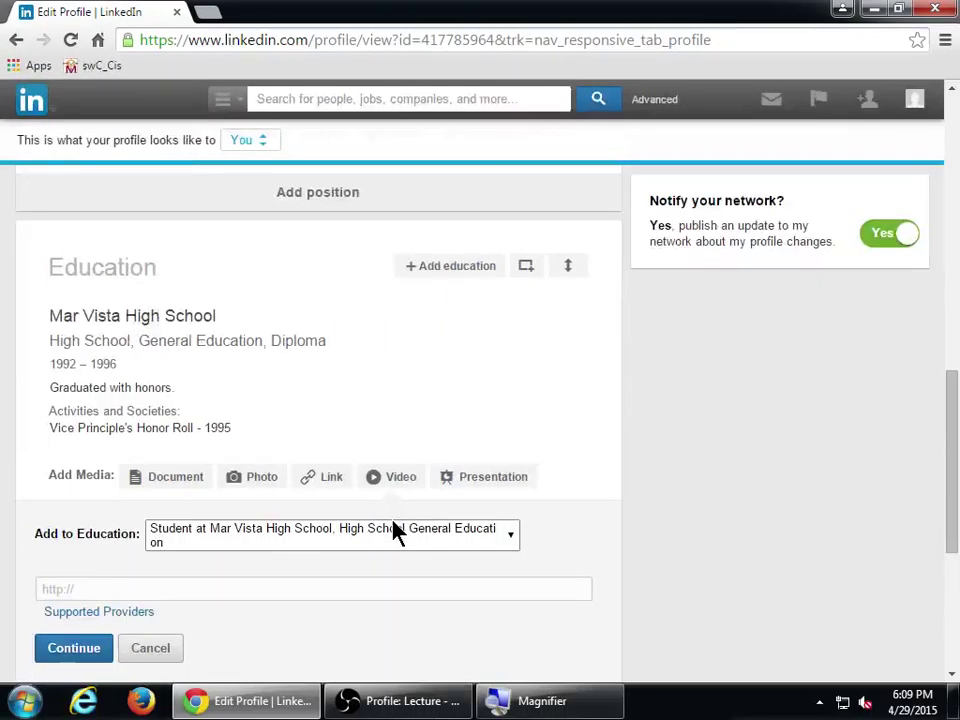
{"action": "scroll", "coordinate": [393, 533], "scroll_direction": "down", "scroll_amount": 2}
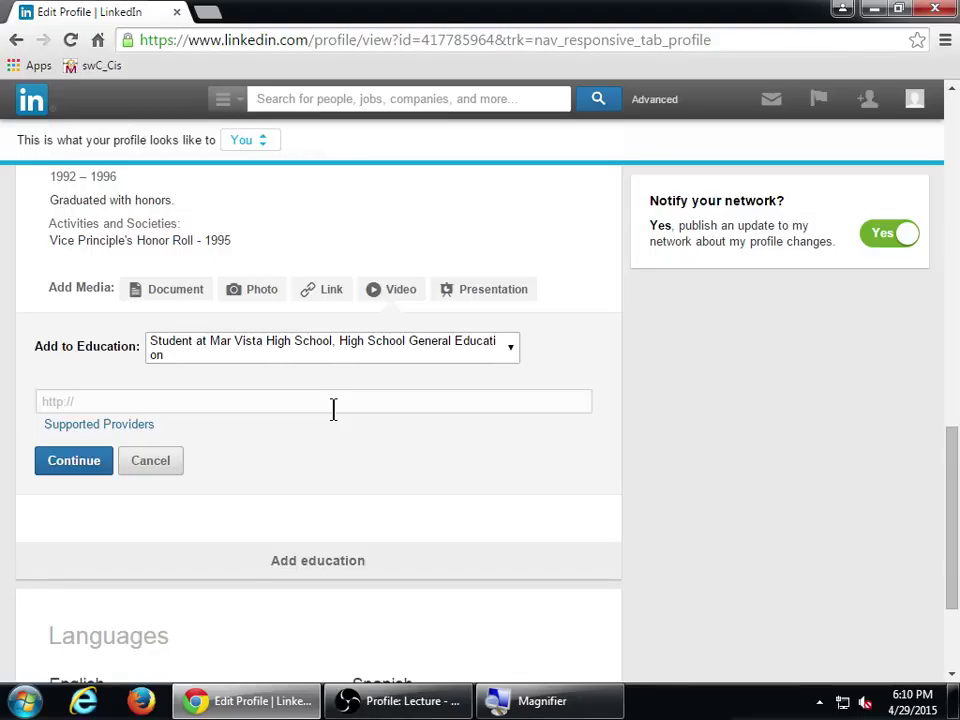
{"action": "left_click", "coordinate": [127, 428]}
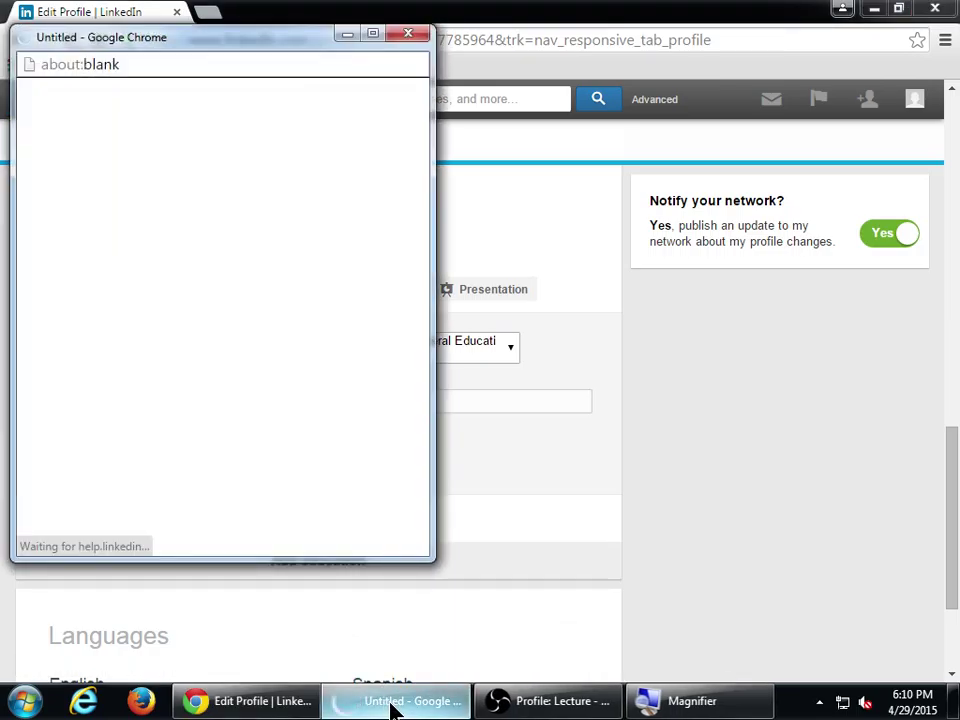
{"action": "mouse_move", "coordinate": [392, 706]}
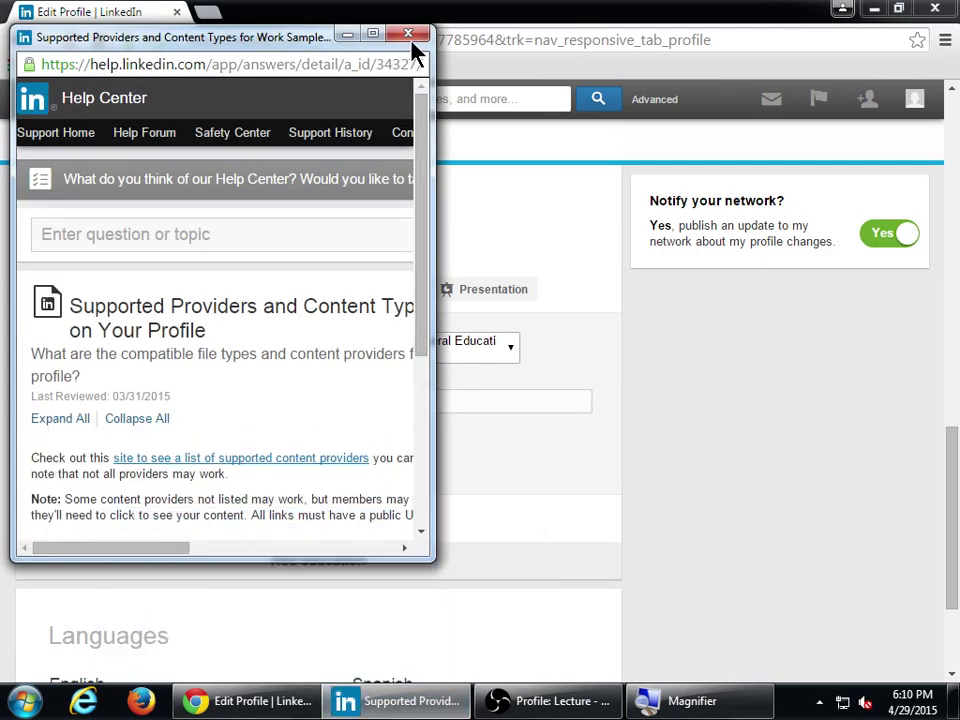
{"action": "left_click", "coordinate": [409, 36]}
{"action": "left_click", "coordinate": [171, 459]}
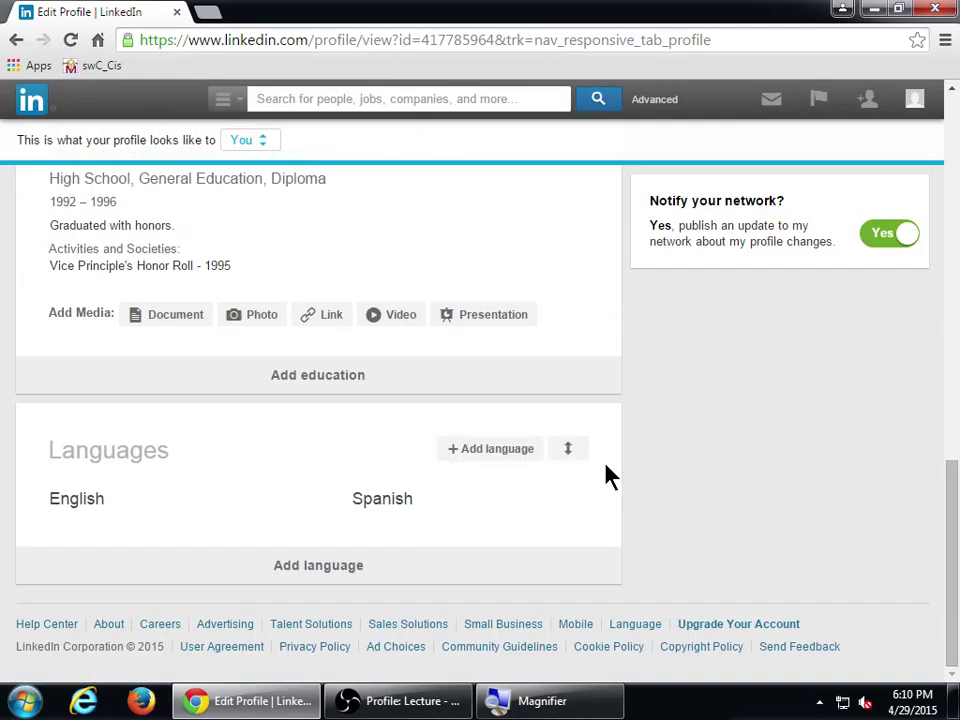
{"action": "scroll", "coordinate": [610, 476], "scroll_direction": "up", "scroll_amount": 2}
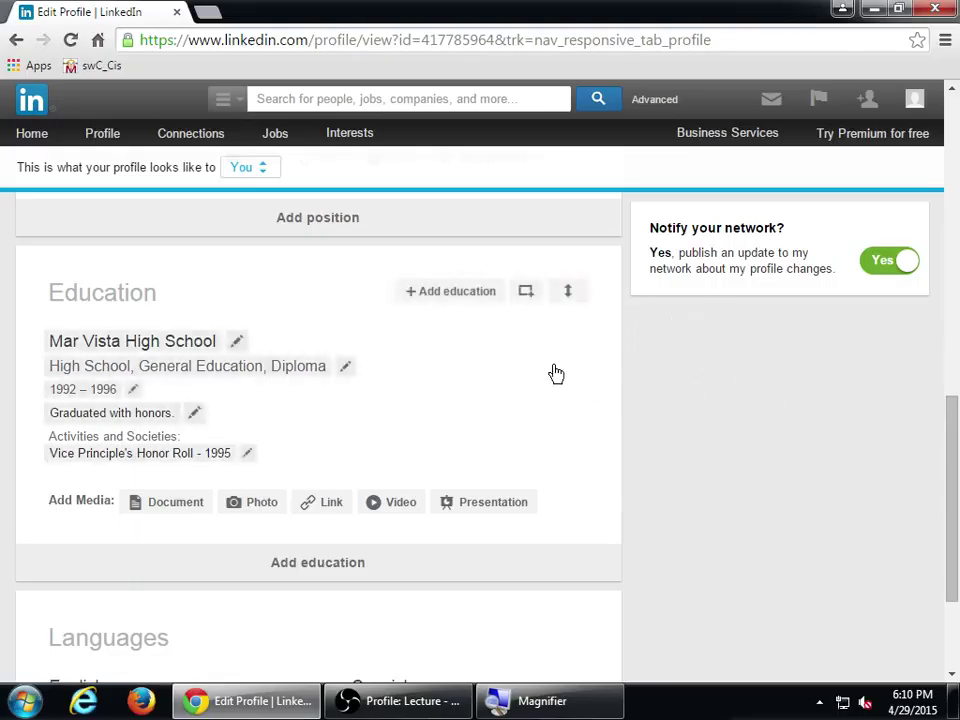
{"action": "left_click_drag", "start_coordinate": [568, 294], "coordinate": [568, 255]}
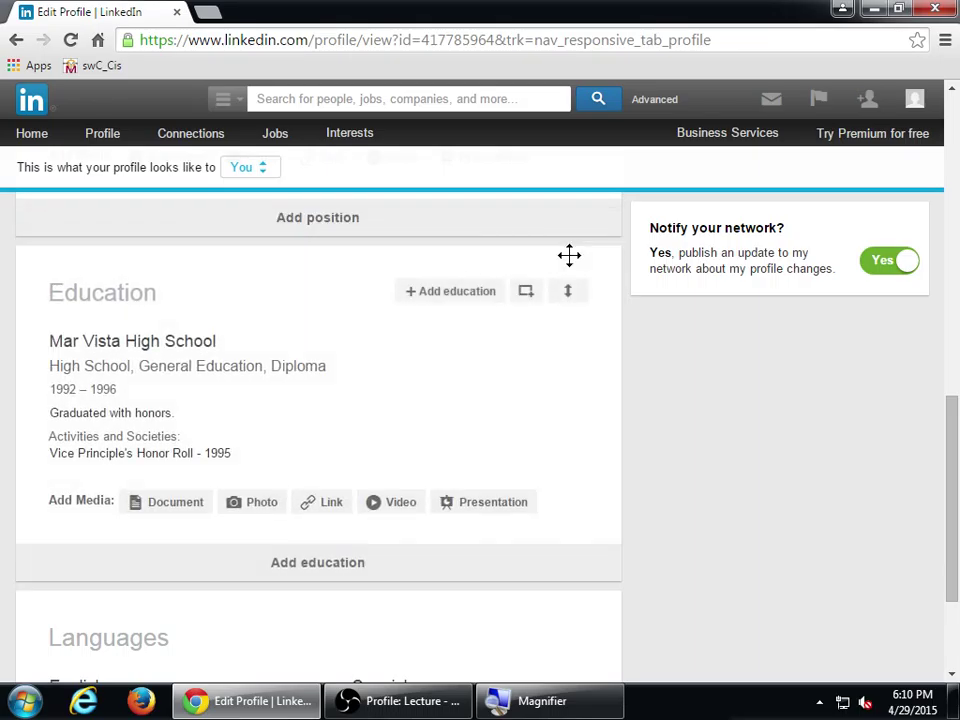
- Add a new education entry, choosing Southwestern Community College District from the 'Southwestern College' suggestions
{"action": "left_click", "coordinate": [441, 297]}
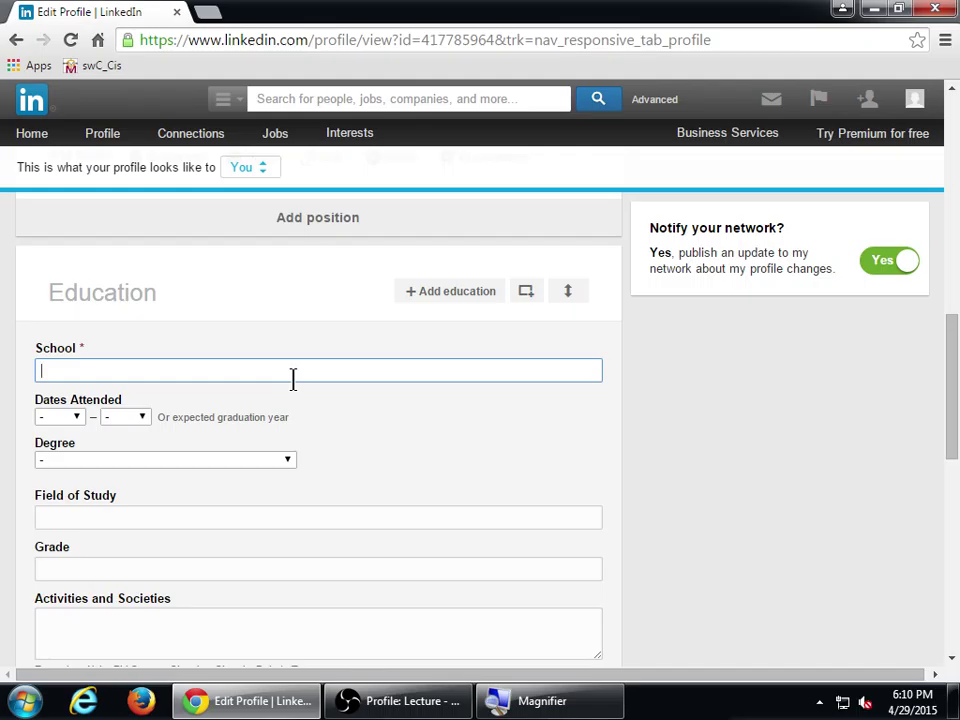
{"action": "type", "text": "Southw"}
{"action": "type", "text": "tern college"}
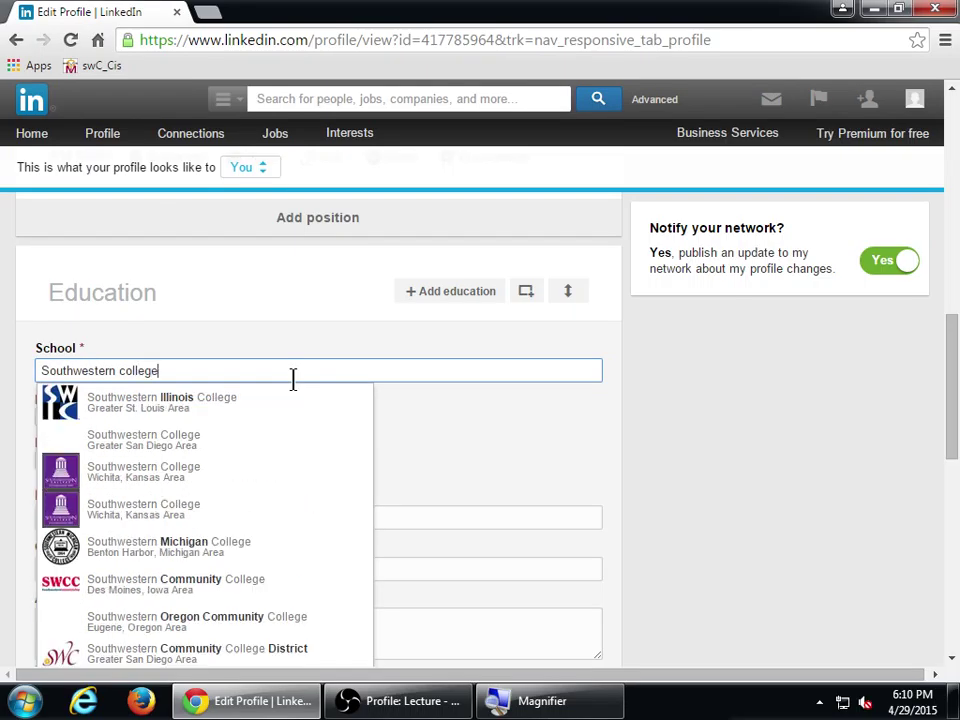
{"action": "key", "text": "BackSpace"}
{"action": "key", "text": "BackSpace"}
{"action": "key", "text": "BackSpace"}
{"action": "key", "text": "BackSpace"}
{"action": "key", "text": "BackSpace"}
{"action": "key", "text": "BackSpace"}
{"action": "key", "text": "BackSpace"}
{"action": "type", "text": "College"}
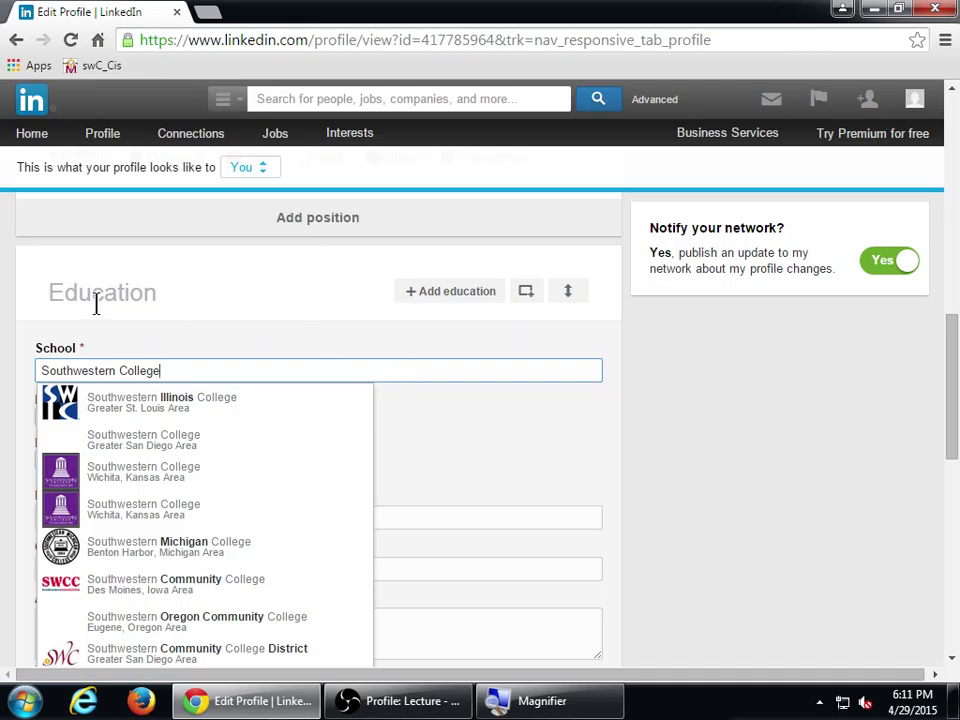
{"action": "key", "text": "super+plus"}
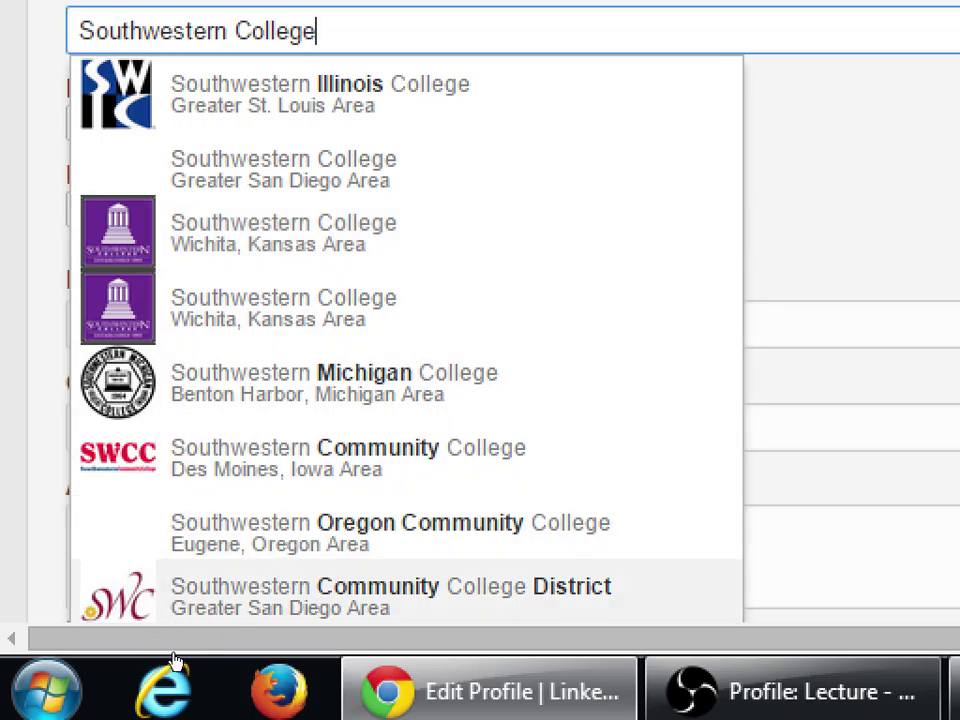
{"action": "scroll", "coordinate": [167, 650], "scroll_direction": "down", "scroll_amount": 2}
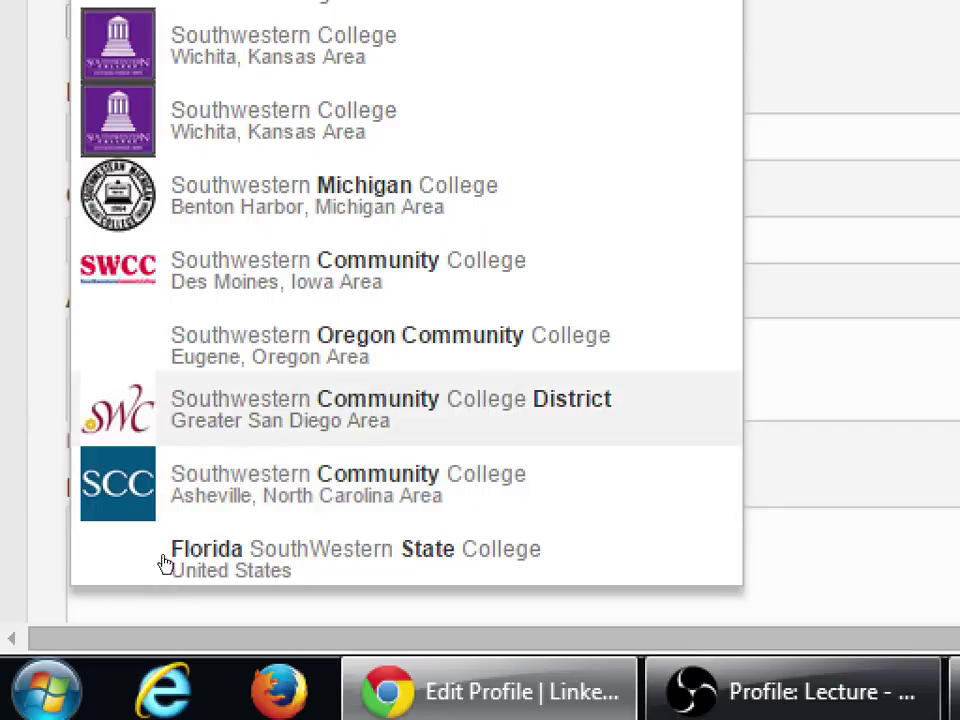
{"action": "left_click", "coordinate": [248, 563]}
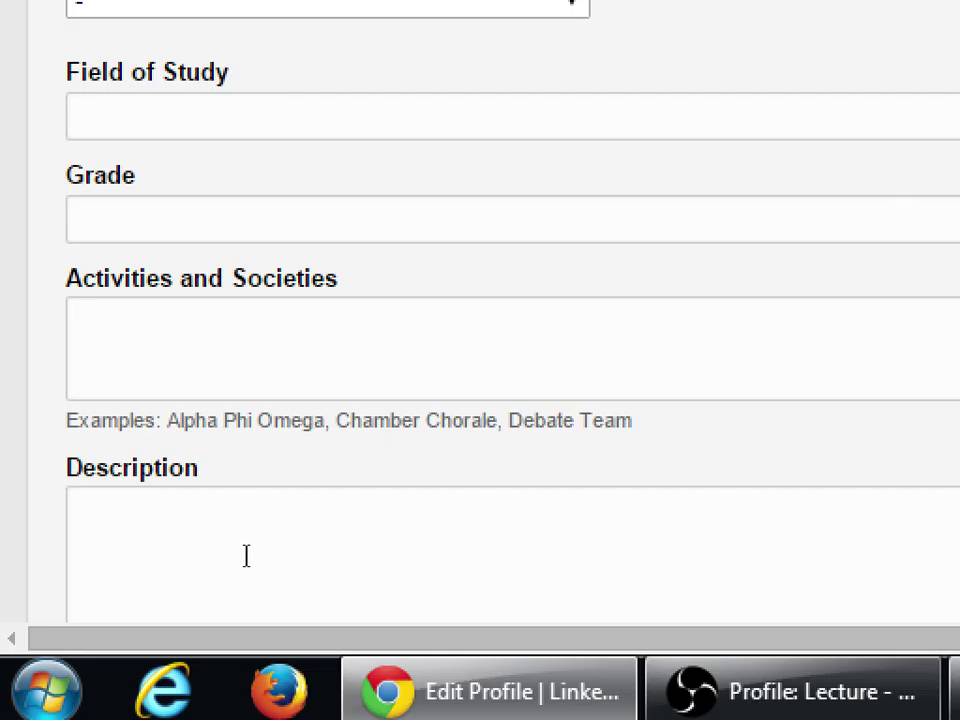
{"action": "key", "text": "super+minus"}
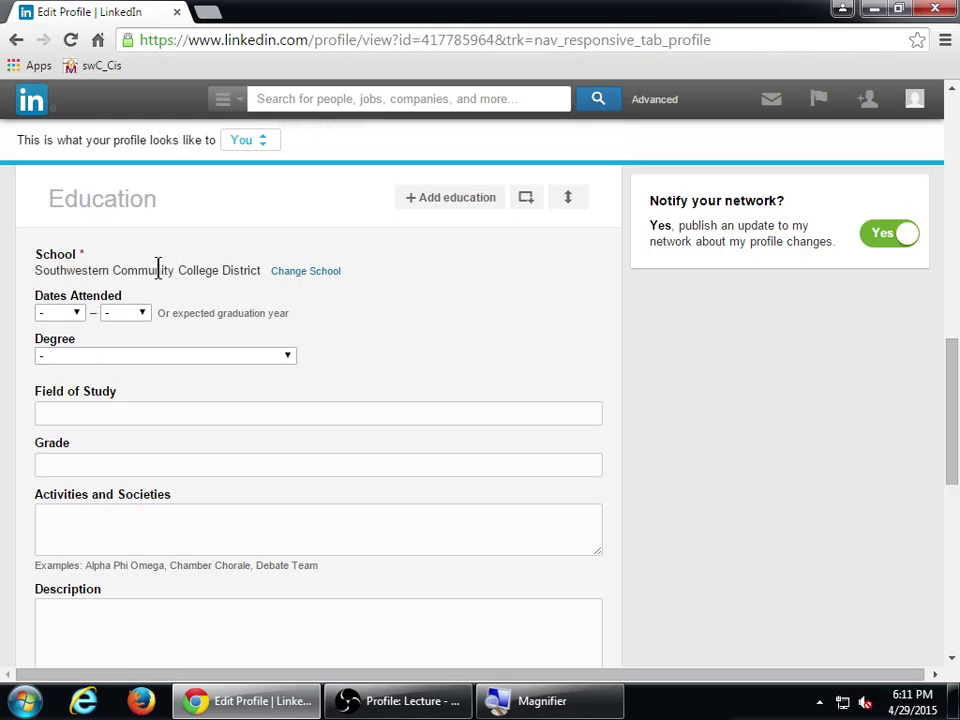
- Set years 1997–1999, degree Associate's Degree, and field of study Graphic Design
{"action": "left_click", "coordinate": [78, 314]}
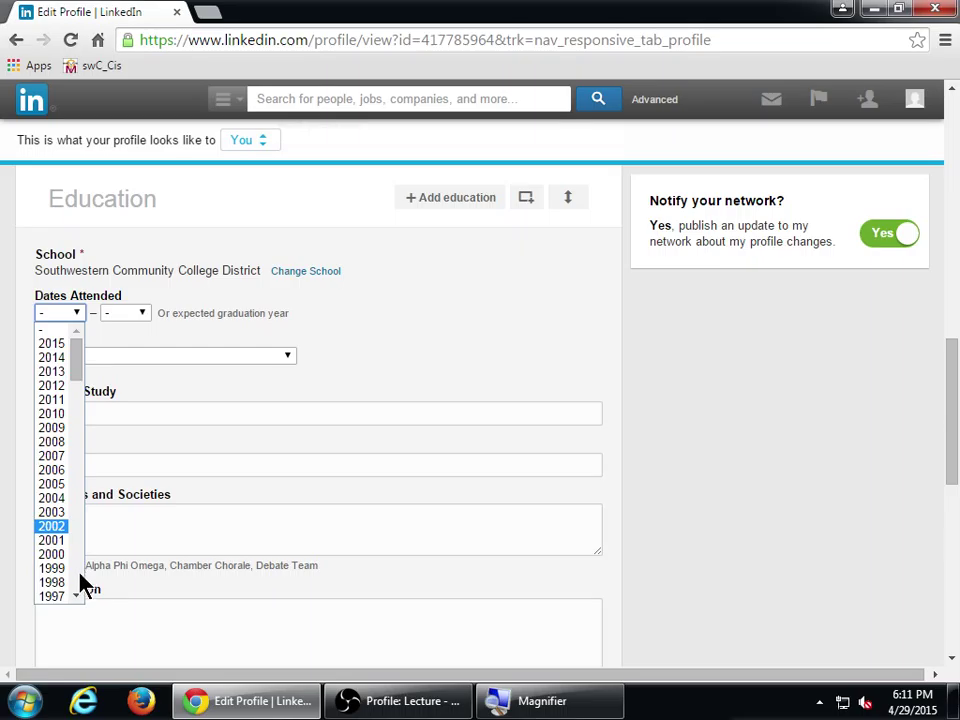
{"action": "scroll", "coordinate": [82, 583], "scroll_direction": "down", "scroll_amount": 6}
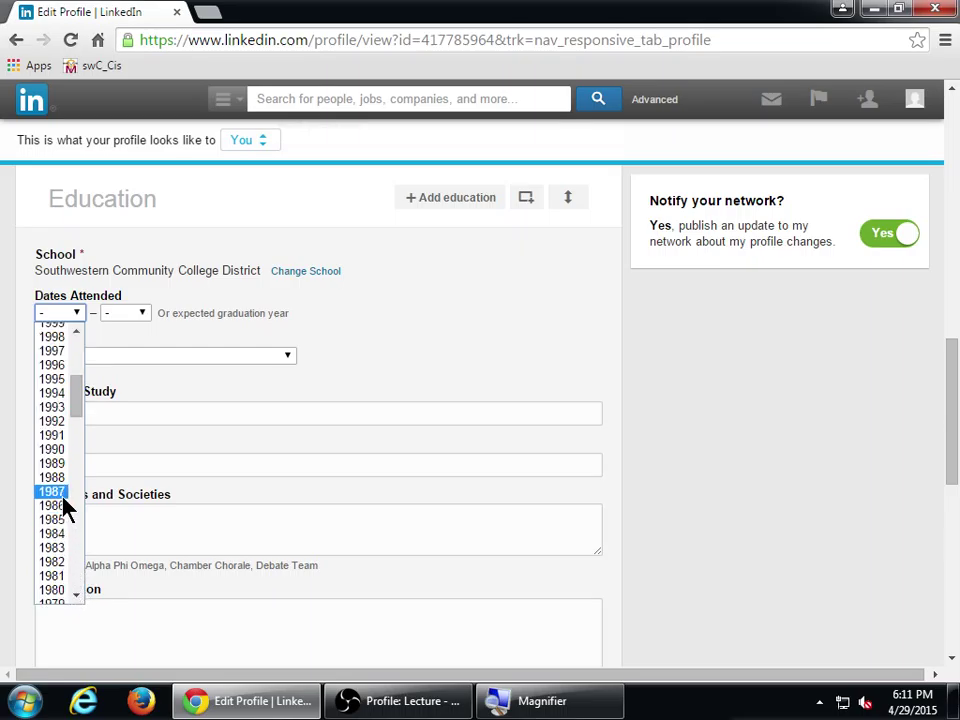
{"action": "left_click", "coordinate": [58, 352]}
{"action": "left_click", "coordinate": [133, 315]}
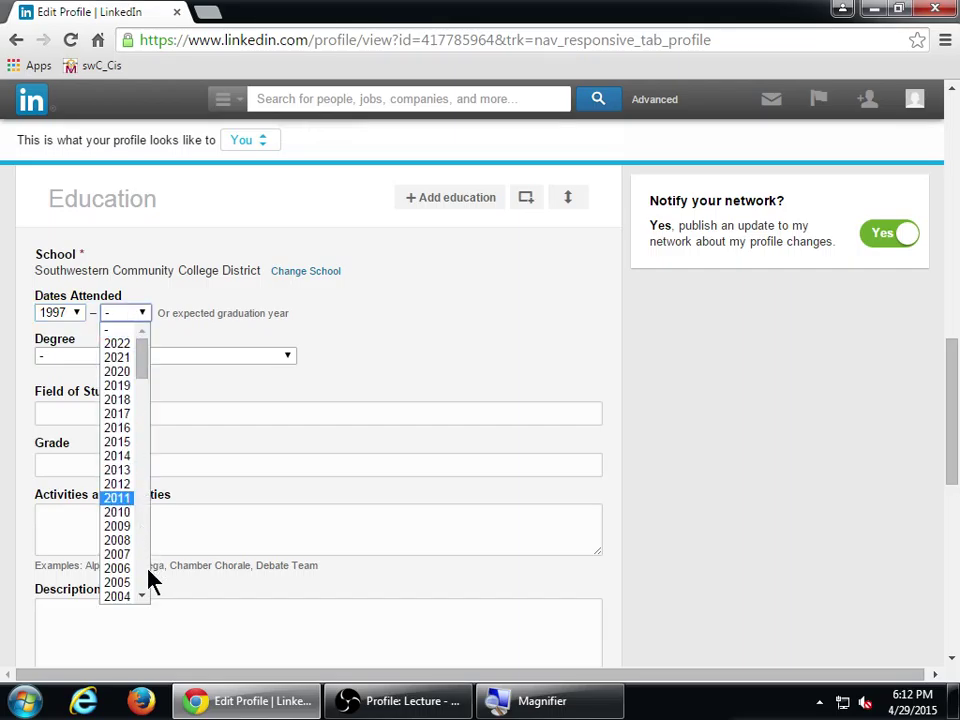
{"action": "scroll", "coordinate": [148, 585], "scroll_direction": "down", "scroll_amount": 5}
{"action": "left_click", "coordinate": [122, 424]}
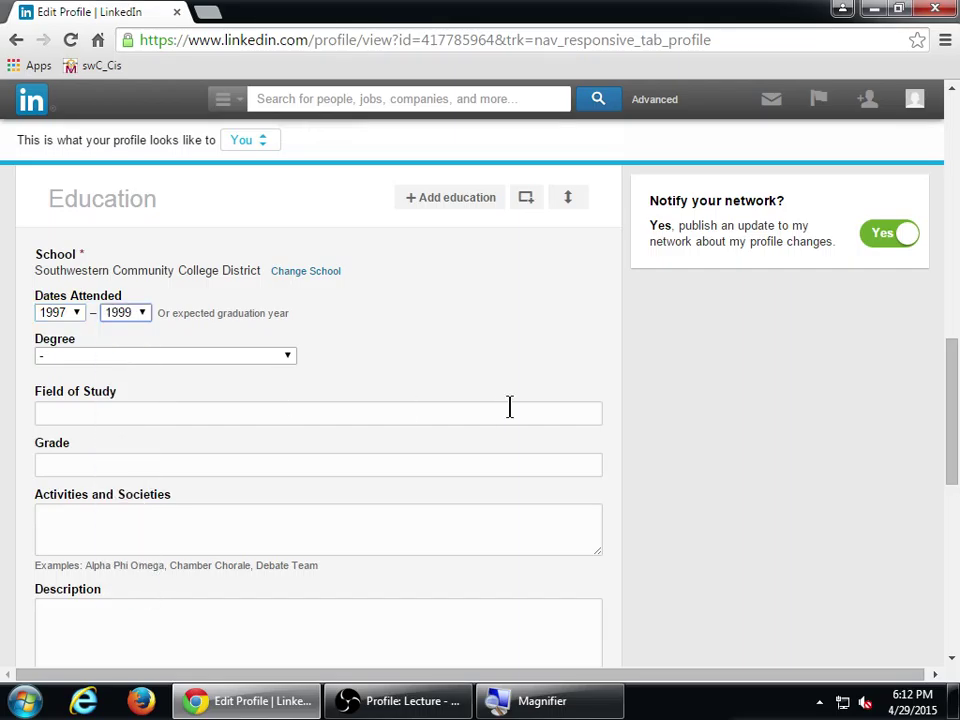
{"action": "left_click", "coordinate": [266, 358]}
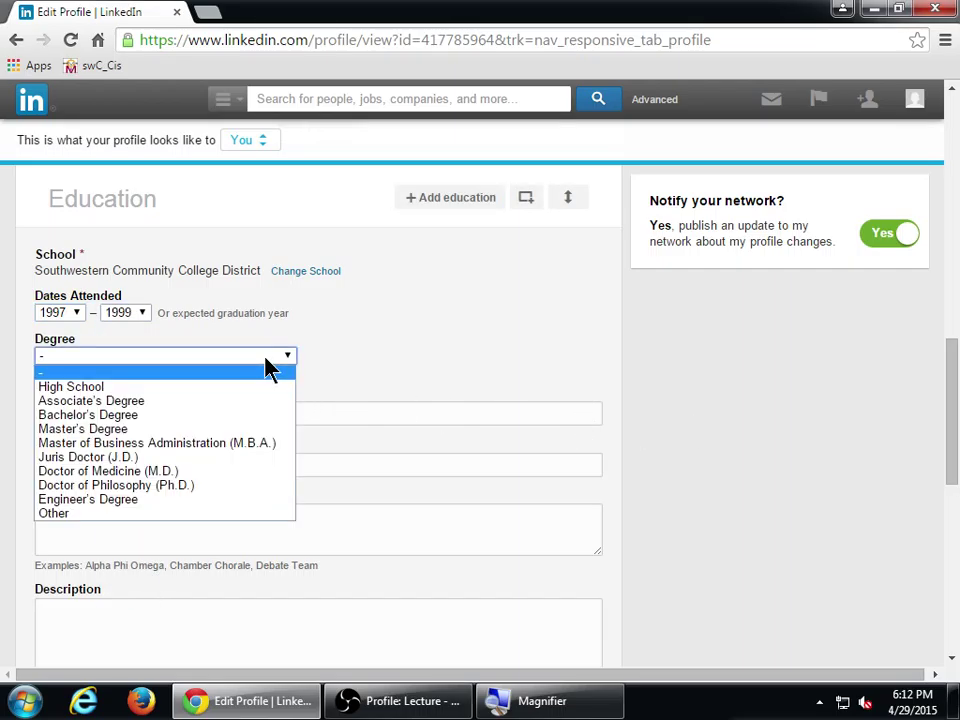
{"action": "left_click", "coordinate": [165, 401]}
{"action": "scroll", "coordinate": [776, 420], "scroll_direction": "down", "scroll_amount": 1}
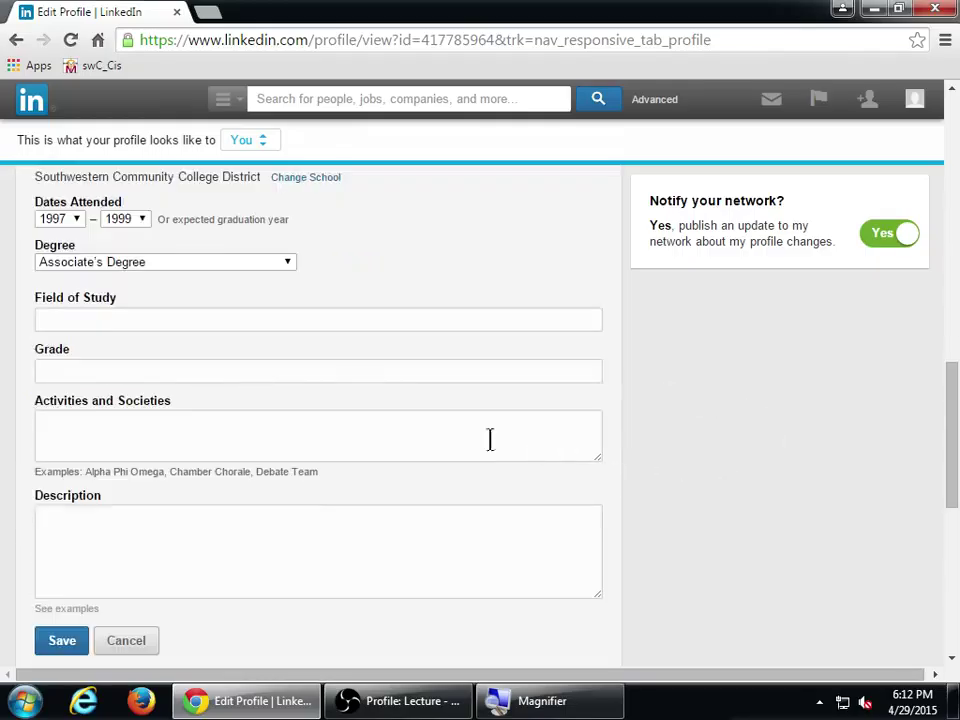
{"action": "left_click", "coordinate": [257, 318]}
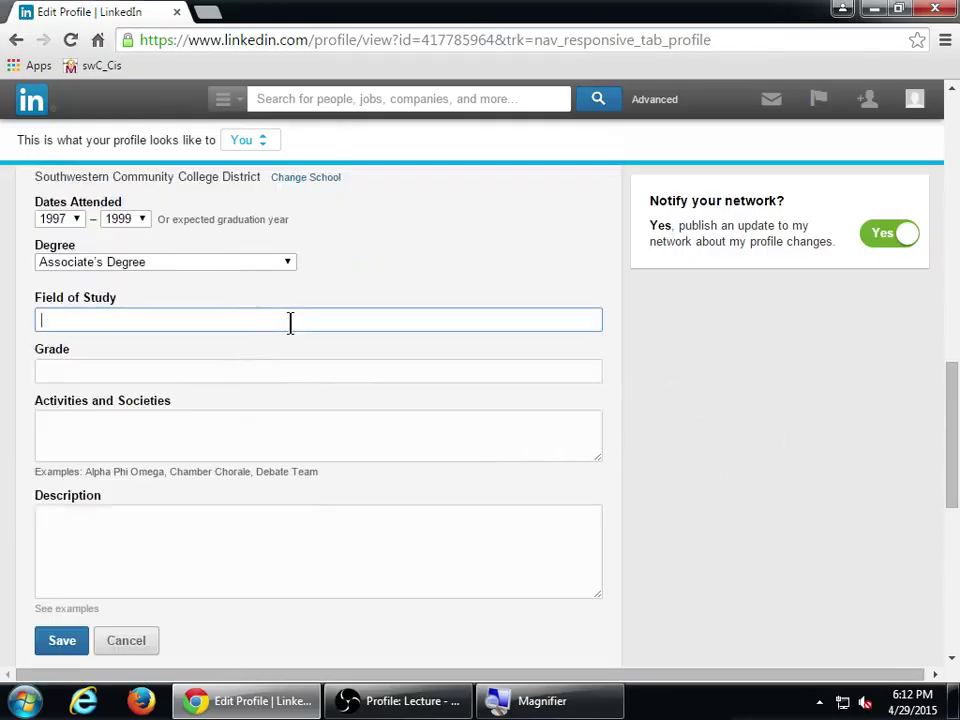
{"action": "type", "text": "Graphic Desi"}
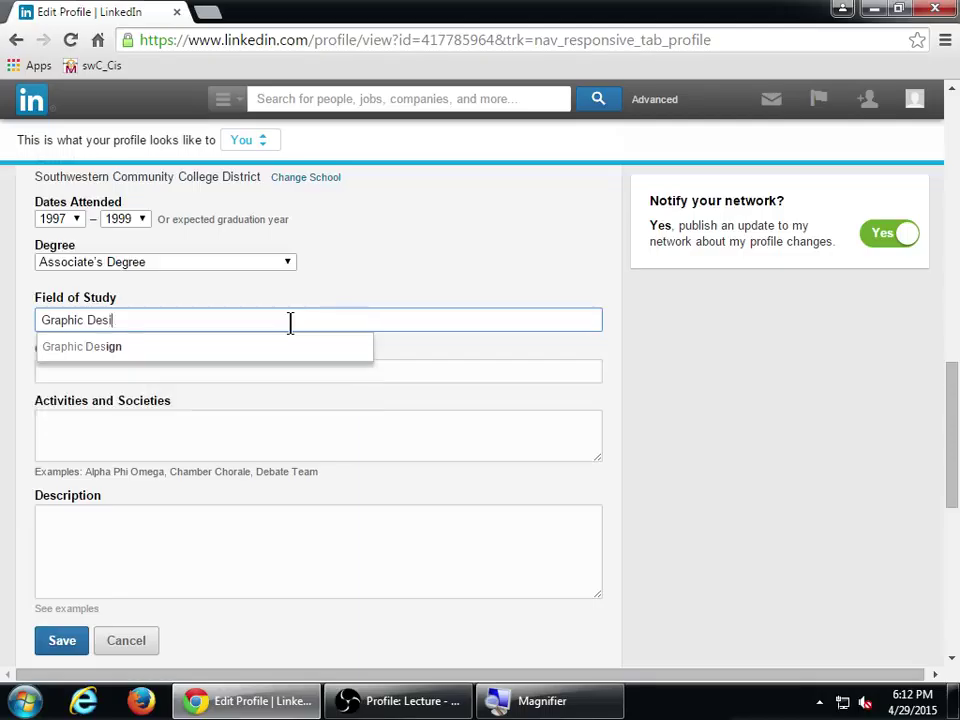
{"action": "type", "text": "gn"}
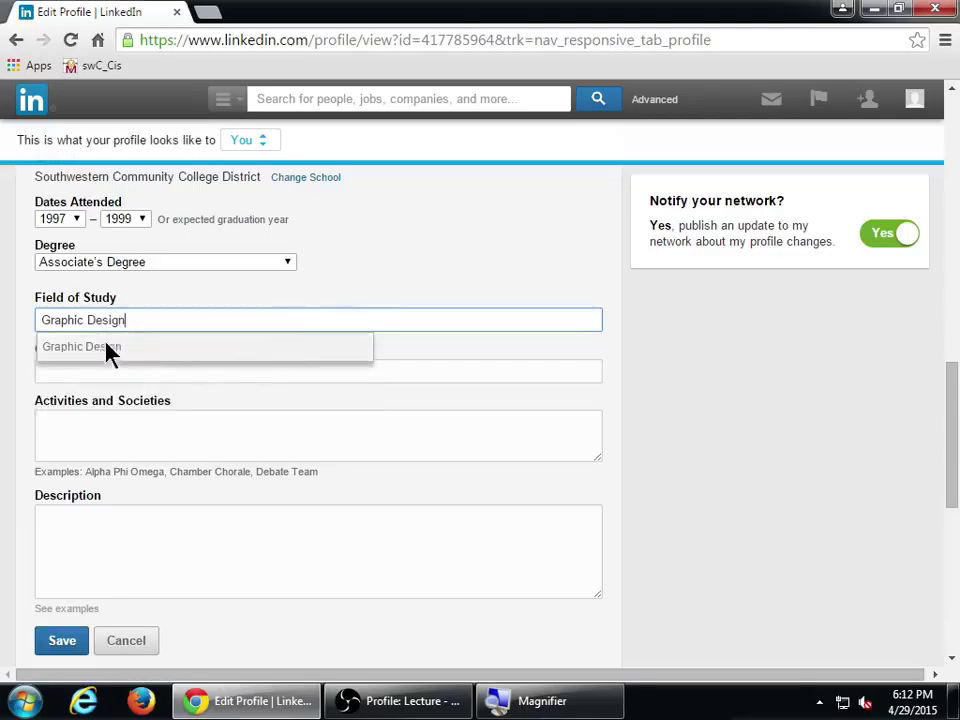
{"action": "left_click", "coordinate": [107, 346]}
- Enter 'Associate of Arts Degree' as the grade and move to Activities and Societies
{"action": "left_click", "coordinate": [300, 369]}
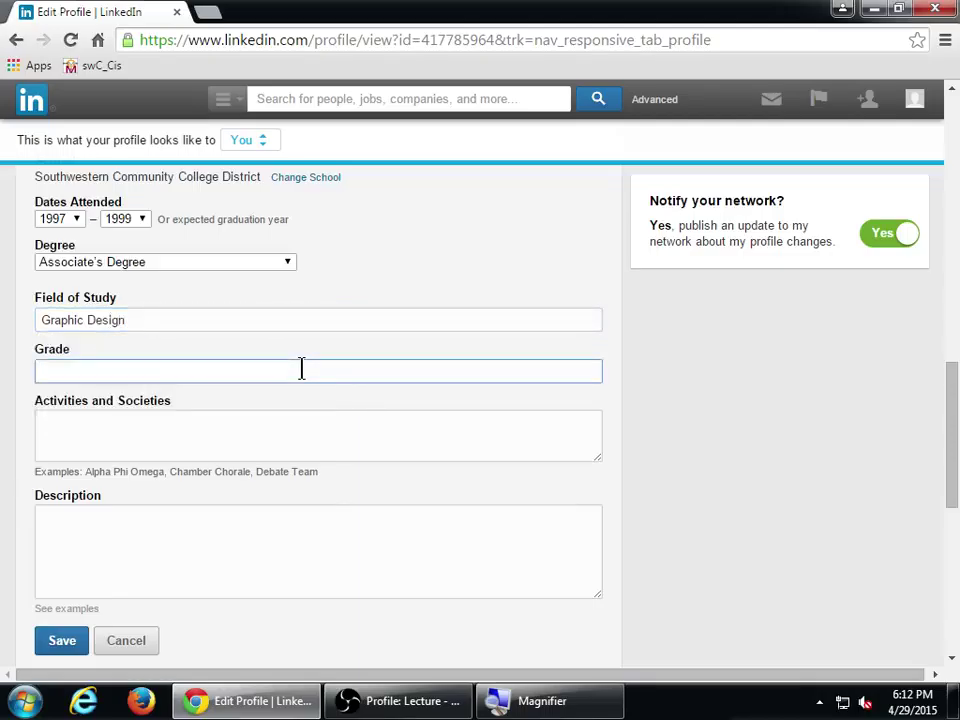
{"action": "type", "text": "AA"}
{"action": "key", "text": "BackSpace"}
{"action": "type", "text": ".A."}
{"action": "key", "text": "super+plus"}
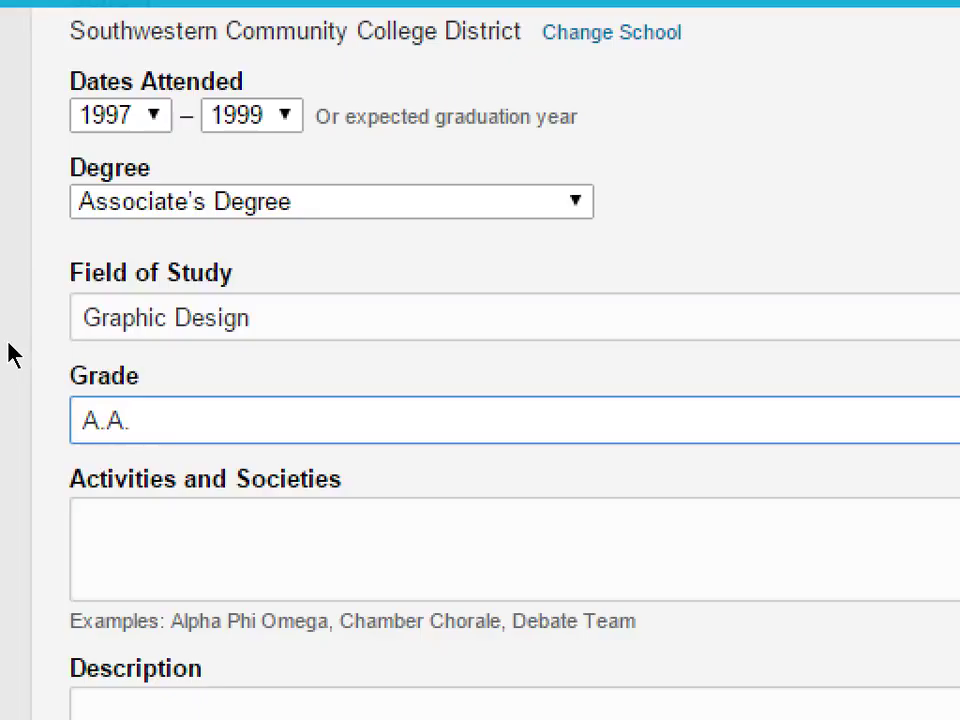
{"action": "key", "text": "BackSpace"}
{"action": "key", "text": "BackSpace"}
{"action": "key", "text": "BackSpace"}
{"action": "type", "text": "ssoc"}
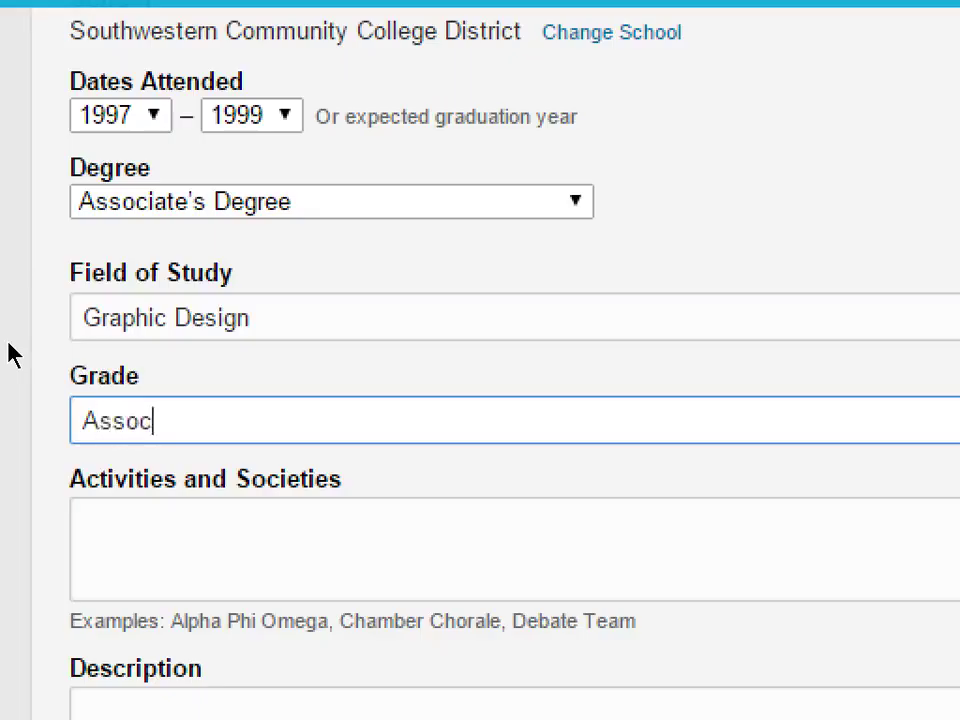
{"action": "type", "text": "iate D"}
{"action": "key", "text": "BackSpace"}
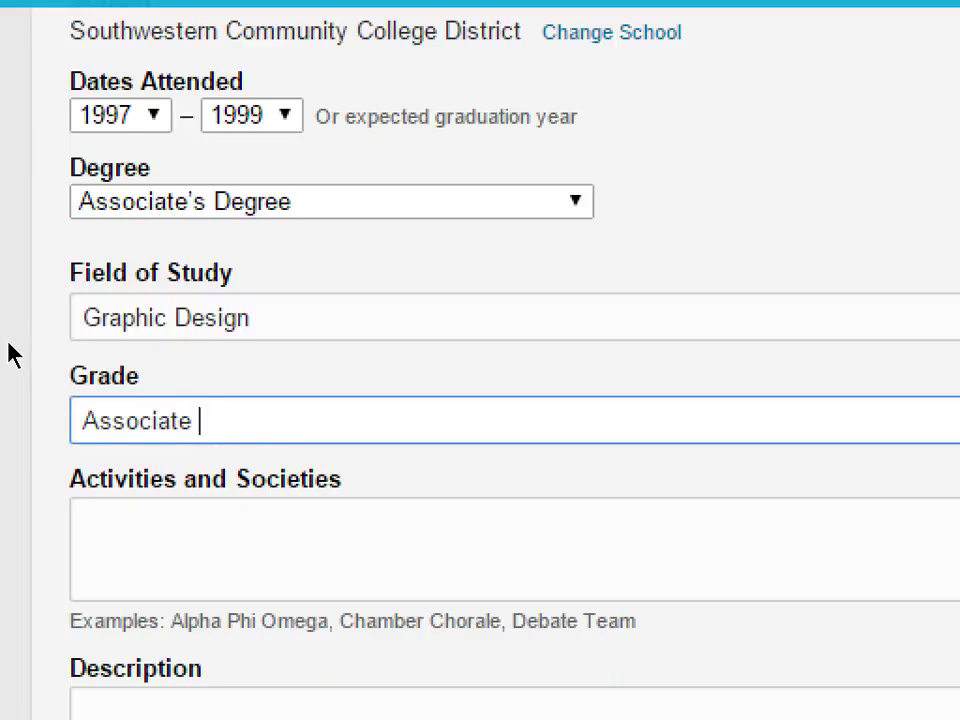
{"action": "type", "text": "of Art"}
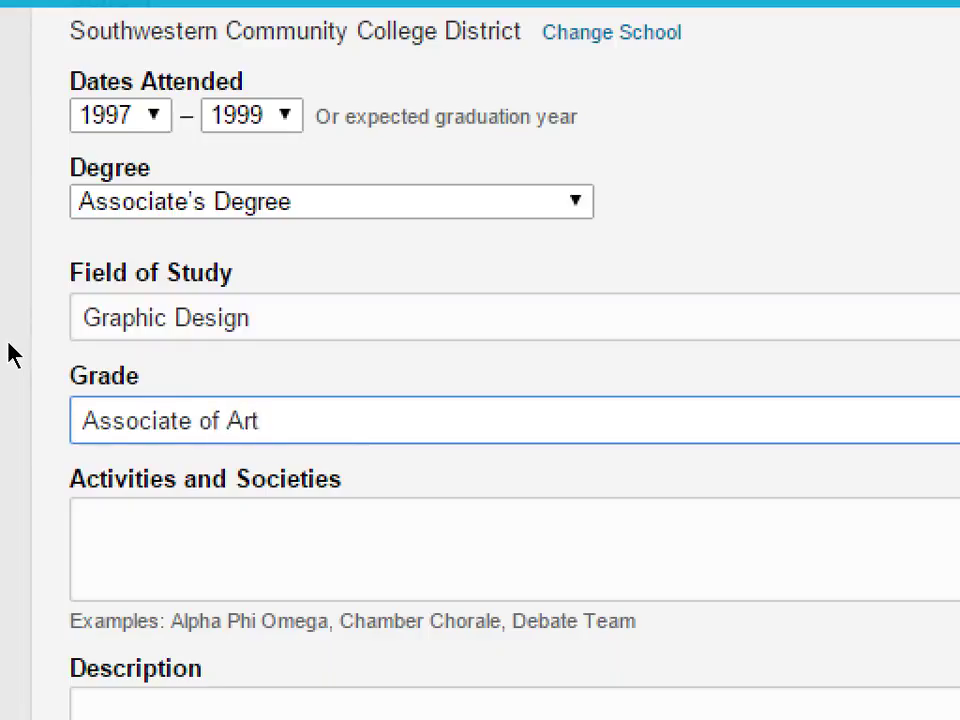
{"action": "type", "text": "s Degree"}
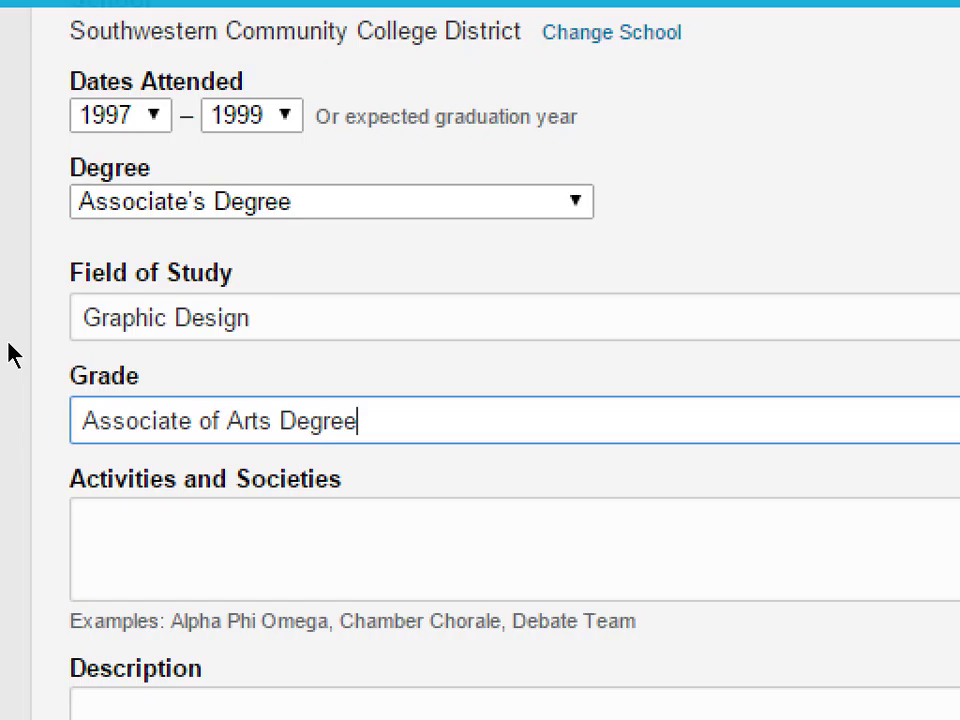
{"action": "key", "text": "Tab"}
{"action": "key", "text": "Tab"}
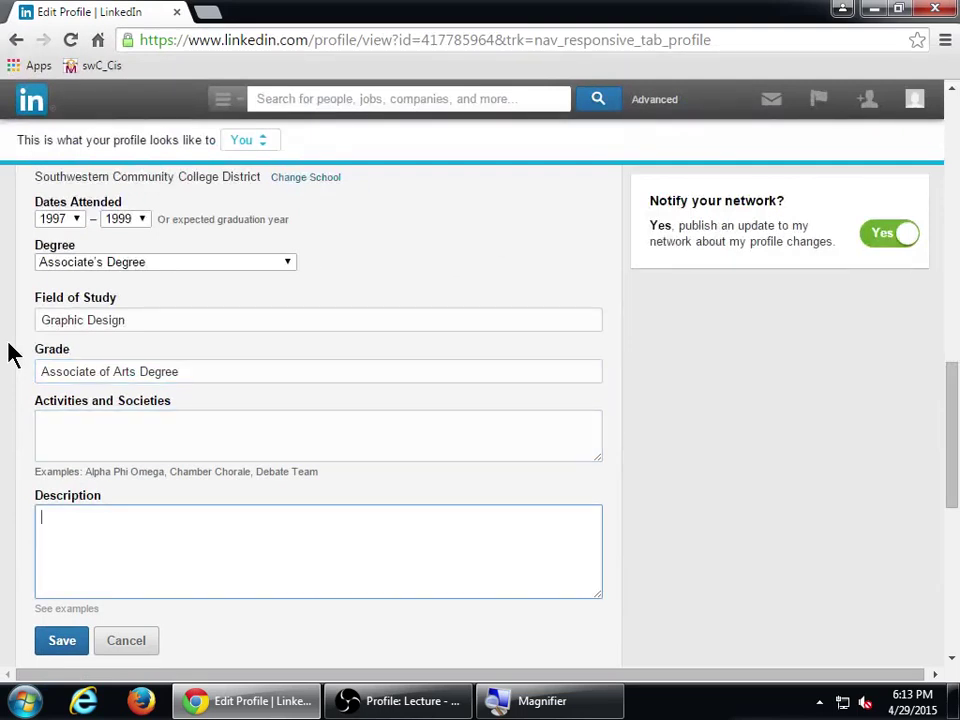
- Save the Southwestern Community College District education entry
{"action": "left_click", "coordinate": [78, 645]}
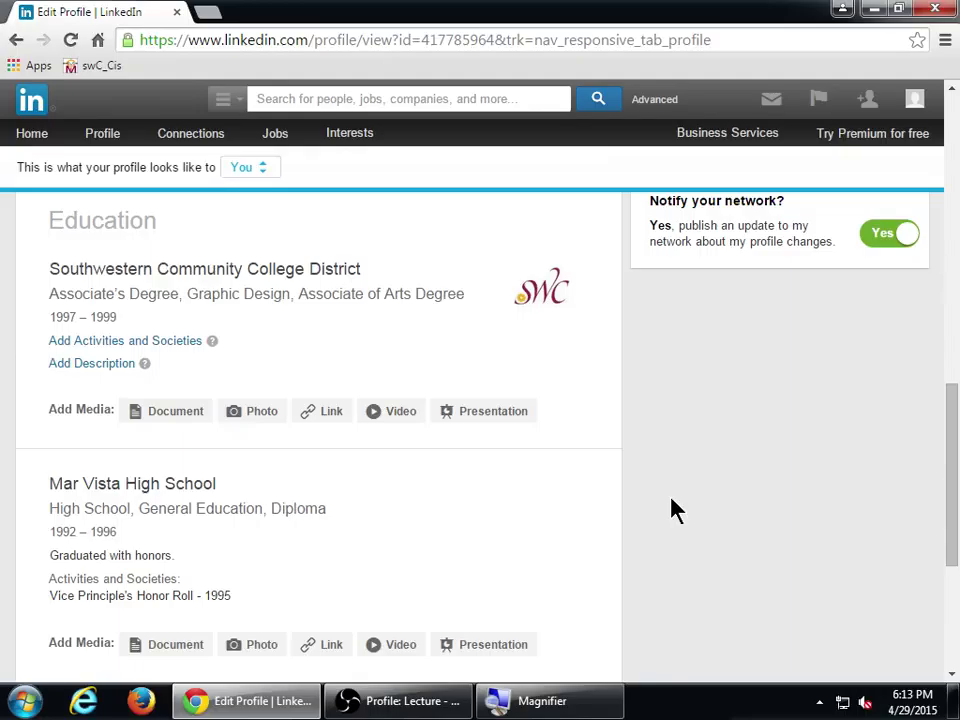
- Load the YouTube channel youtube.com/thevmcink in a new browser tab
{"action": "left_click", "coordinate": [207, 11]}
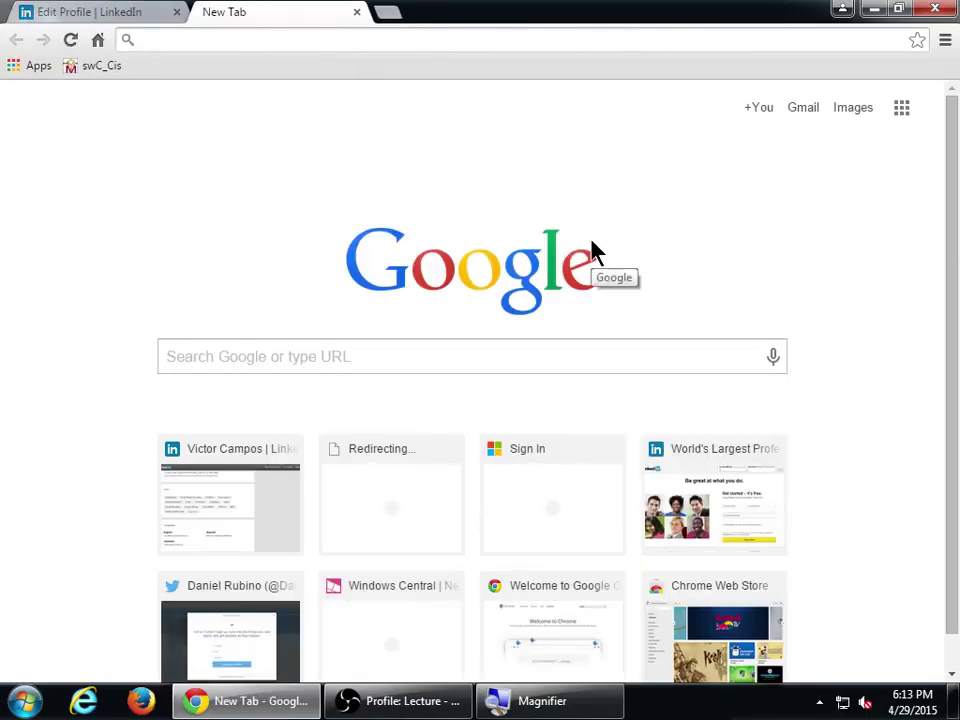
{"action": "type", "text": "youtube"}
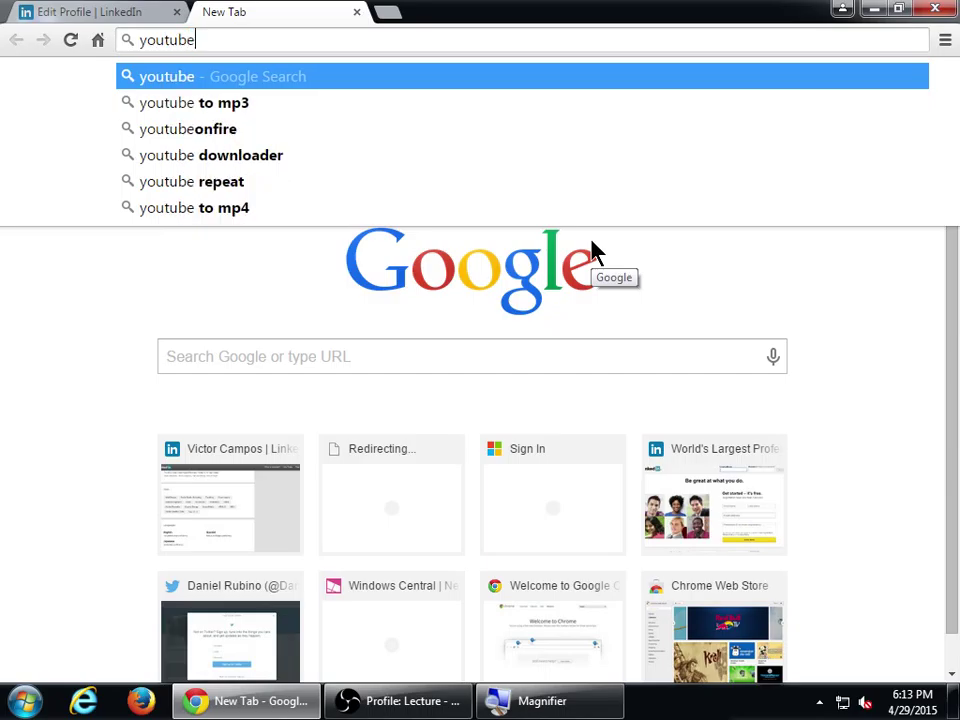
{"action": "type", "text": ".com/vmcink"}
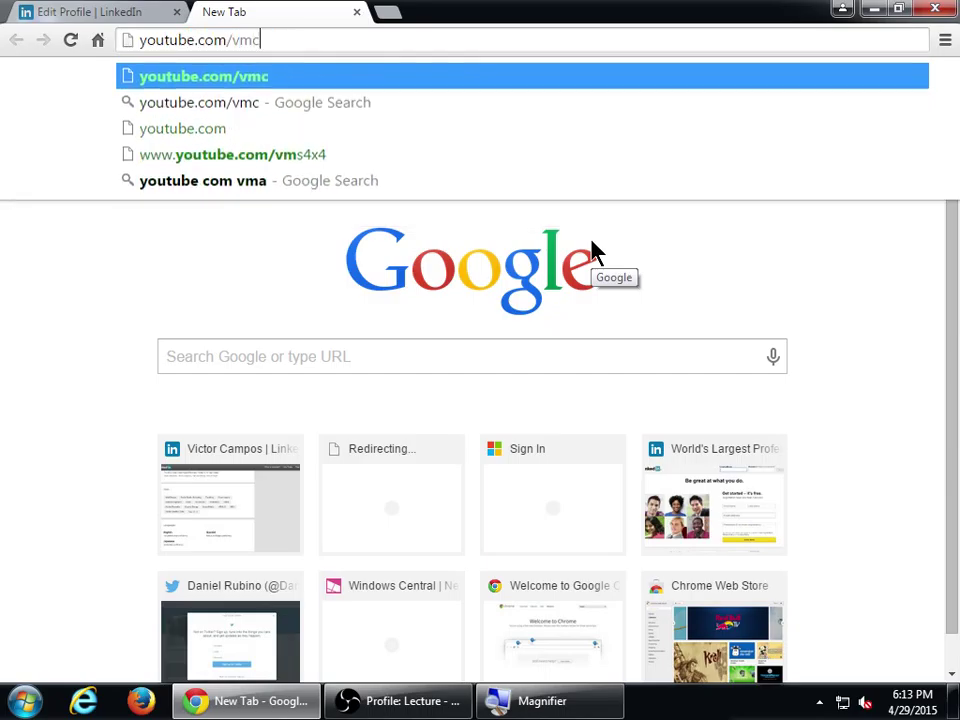
{"action": "key", "text": "Return"}
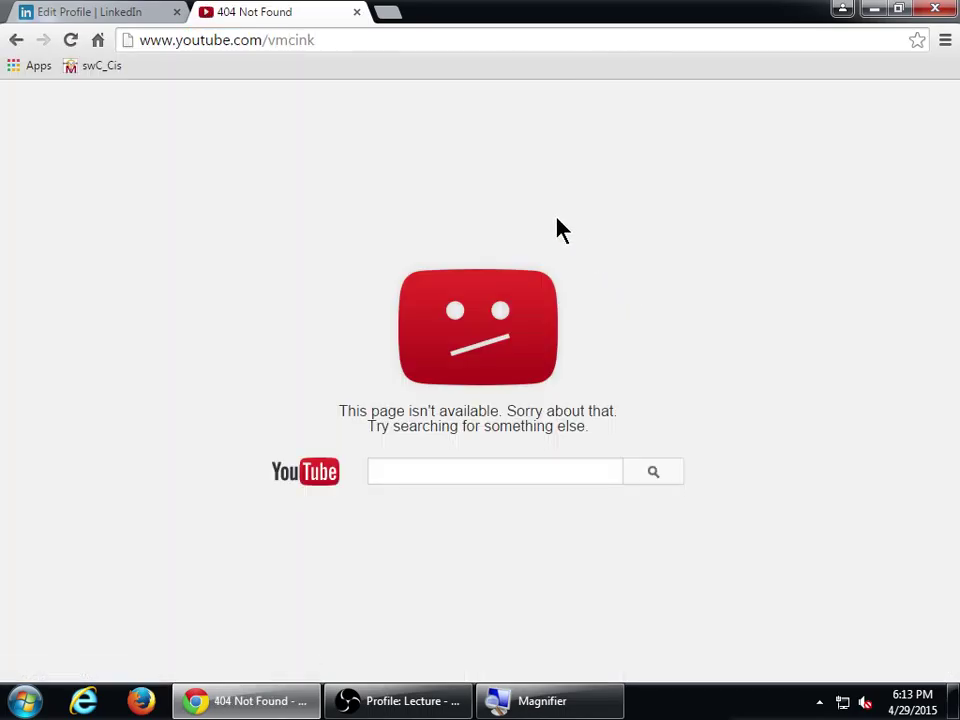
{"action": "left_click", "coordinate": [273, 40]}
{"action": "double_click", "coordinate": [273, 40]}
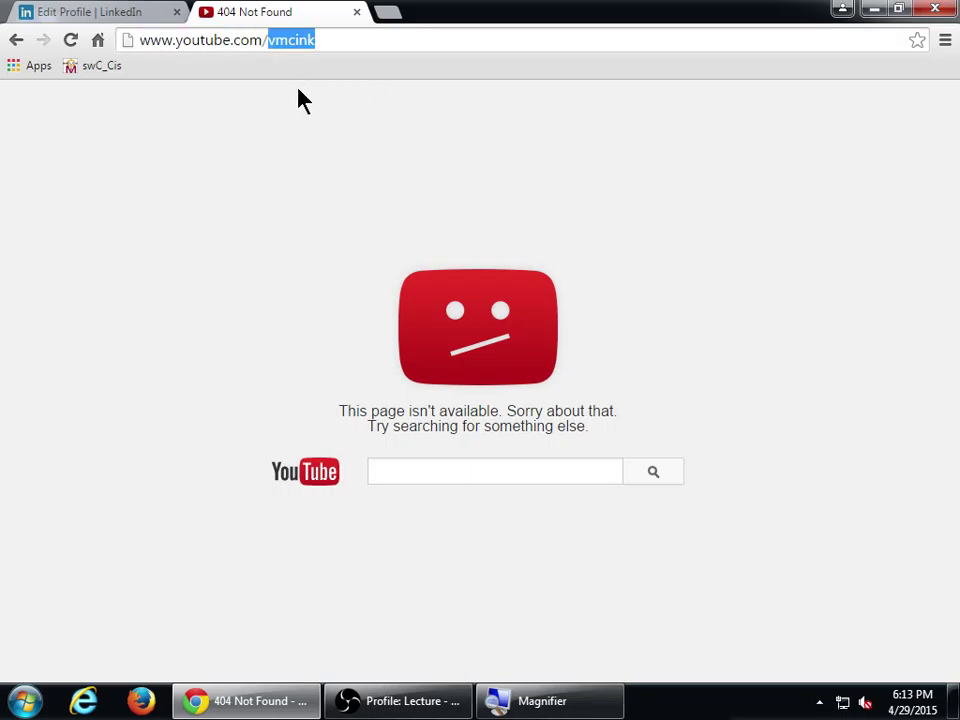
{"action": "key", "text": "Left"}
{"action": "type", "text": "the"}
{"action": "key", "text": "Return"}
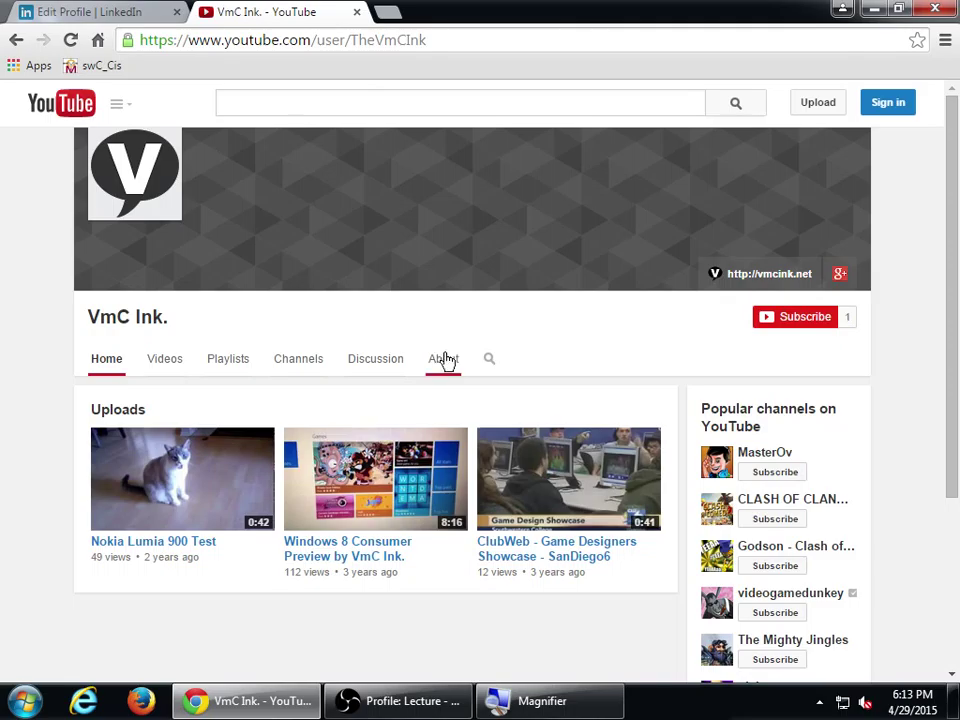
- Copy the ClubWeb - Game Designers Showcase - SanDiego6 video's short share link and return to LinkedIn
{"action": "left_click", "coordinate": [549, 462]}
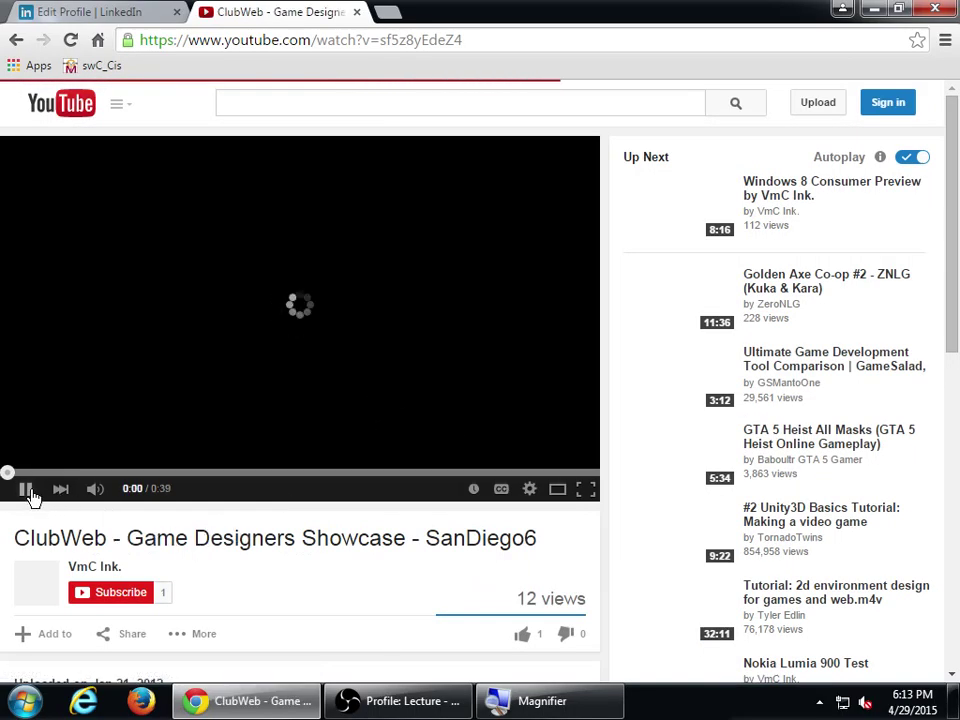
{"action": "scroll", "coordinate": [185, 560], "scroll_direction": "down", "scroll_amount": 2}
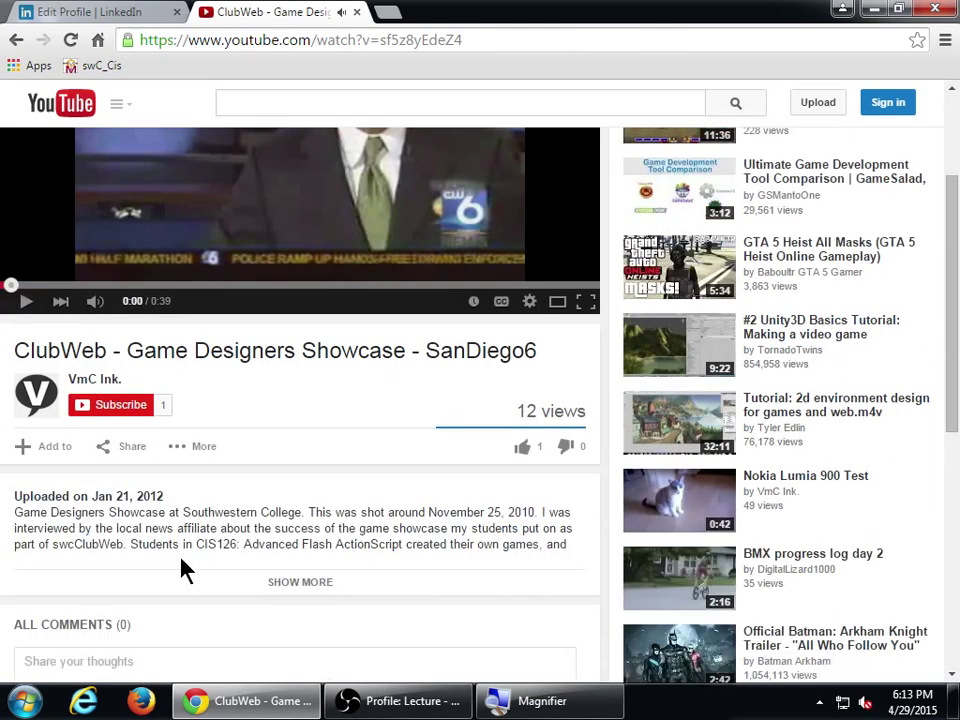
{"action": "left_click", "coordinate": [127, 452]}
{"action": "right_click", "coordinate": [190, 597]}
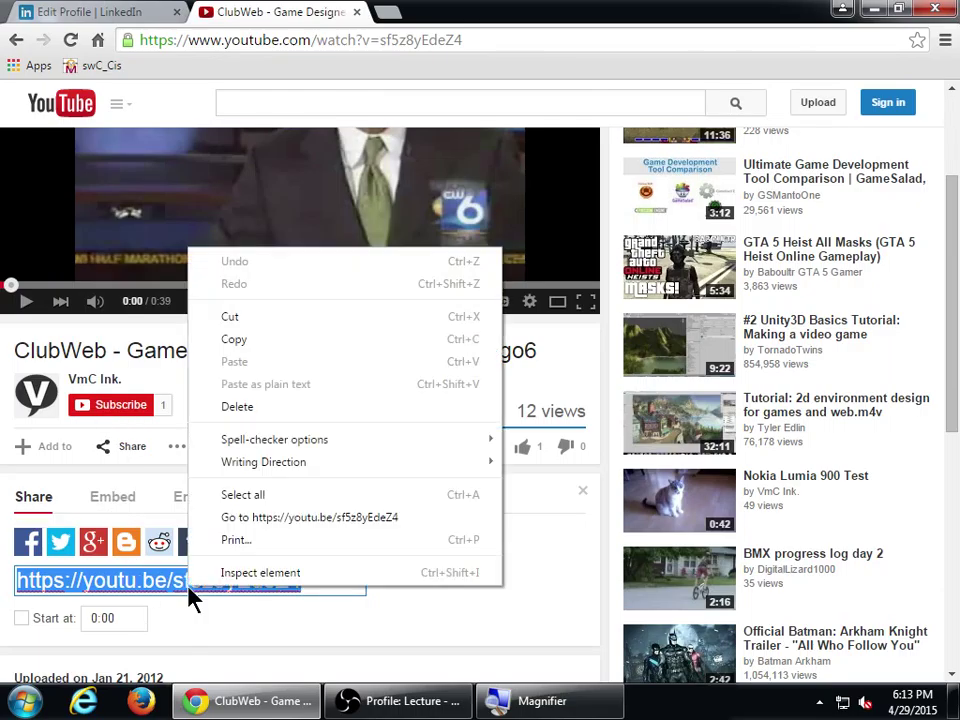
{"action": "left_click", "coordinate": [240, 339]}
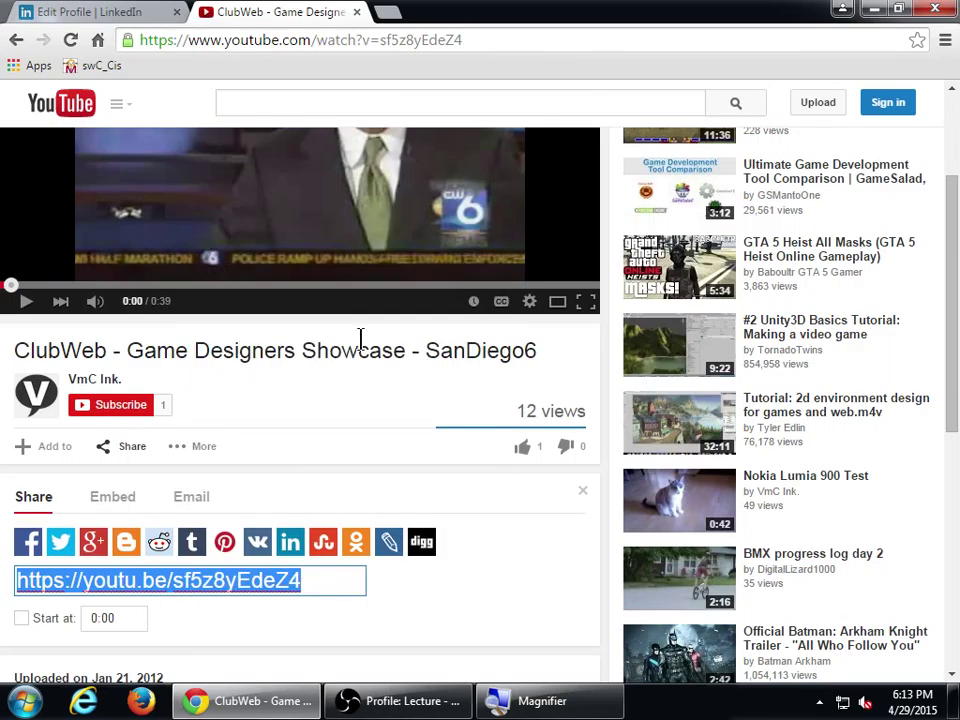
{"action": "scroll", "coordinate": [360, 336], "scroll_direction": "up", "scroll_amount": 2}
{"action": "left_click", "coordinate": [160, 11]}
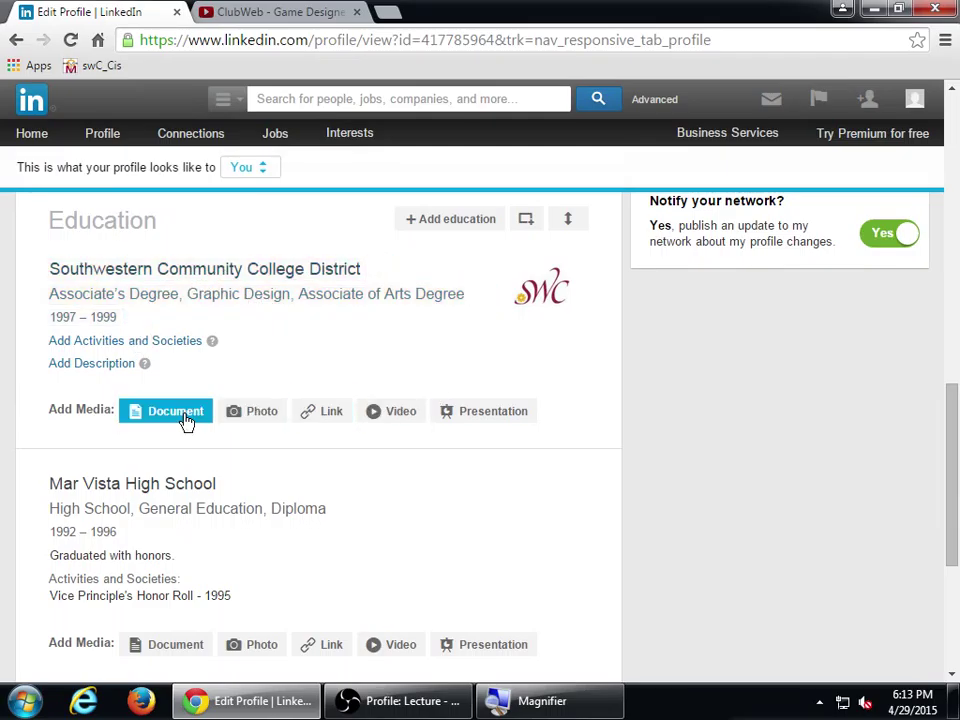
- Paste the copied YouTube link as a video for the Southwestern entry and submit it
{"action": "left_click", "coordinate": [396, 418]}
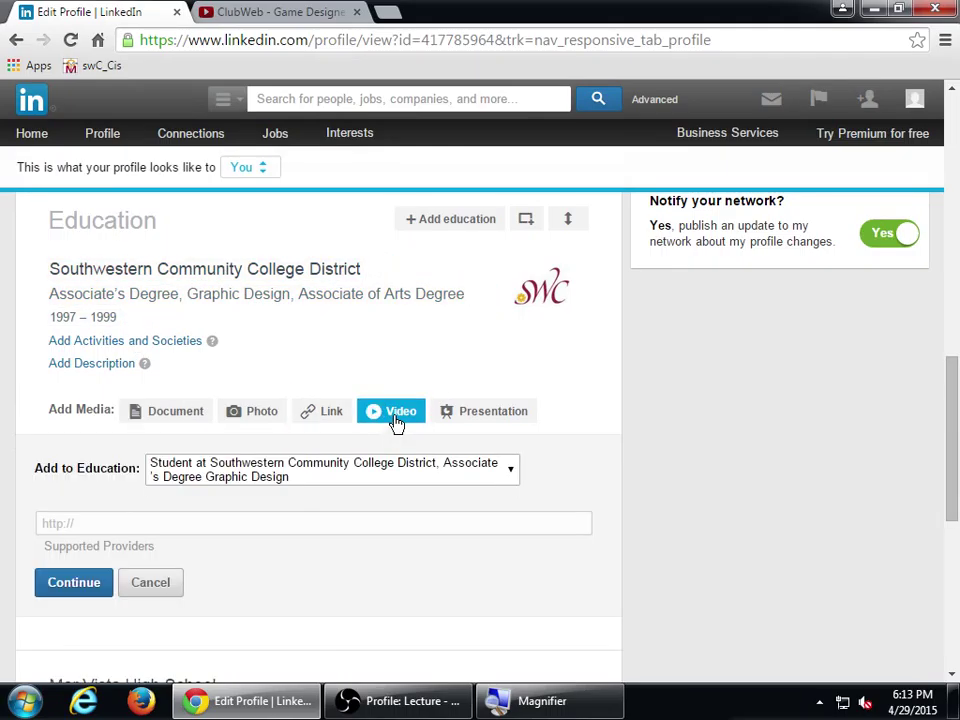
{"action": "left_click", "coordinate": [271, 524]}
{"action": "key", "text": "ctrl+v"}
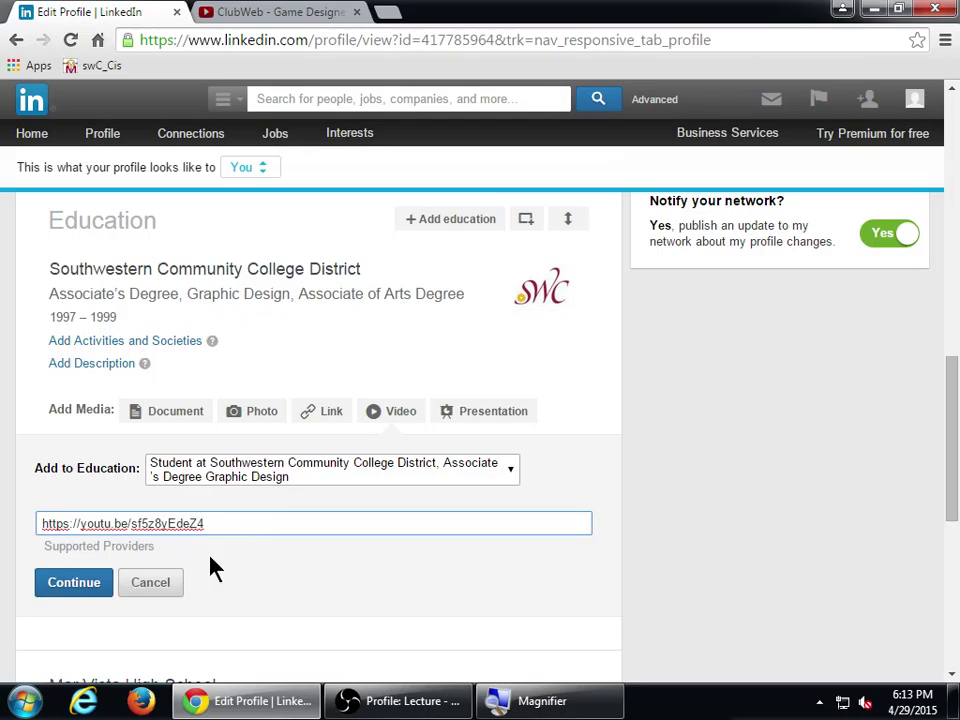
{"action": "left_click", "coordinate": [92, 582]}
{"action": "scroll", "coordinate": [343, 516], "scroll_direction": "down", "scroll_amount": 2}
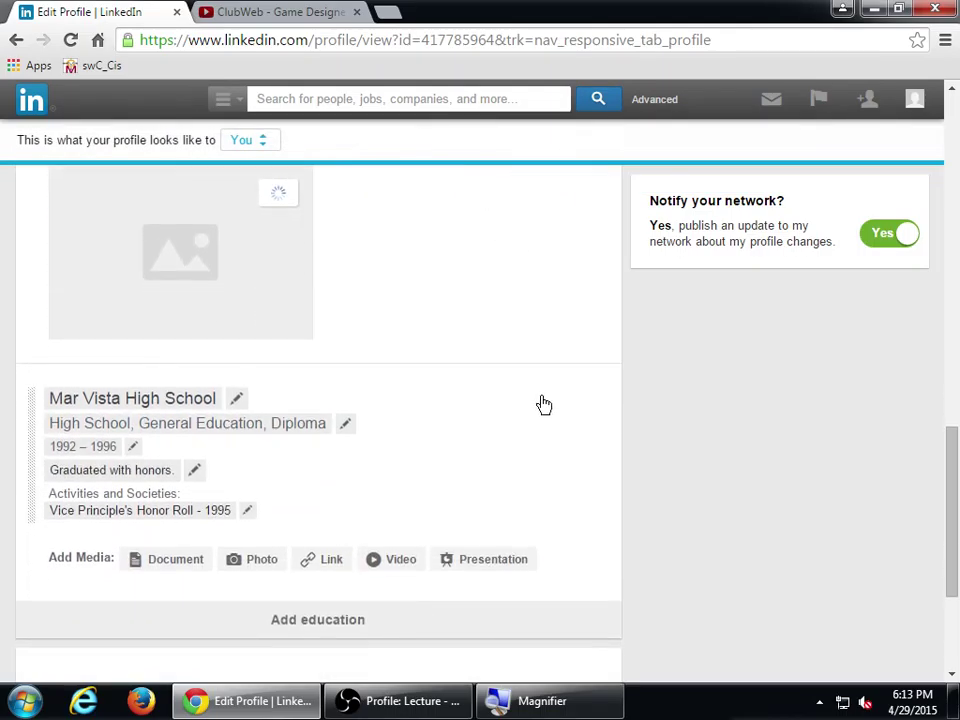
{"action": "scroll", "coordinate": [553, 429], "scroll_direction": "up", "scroll_amount": 2}
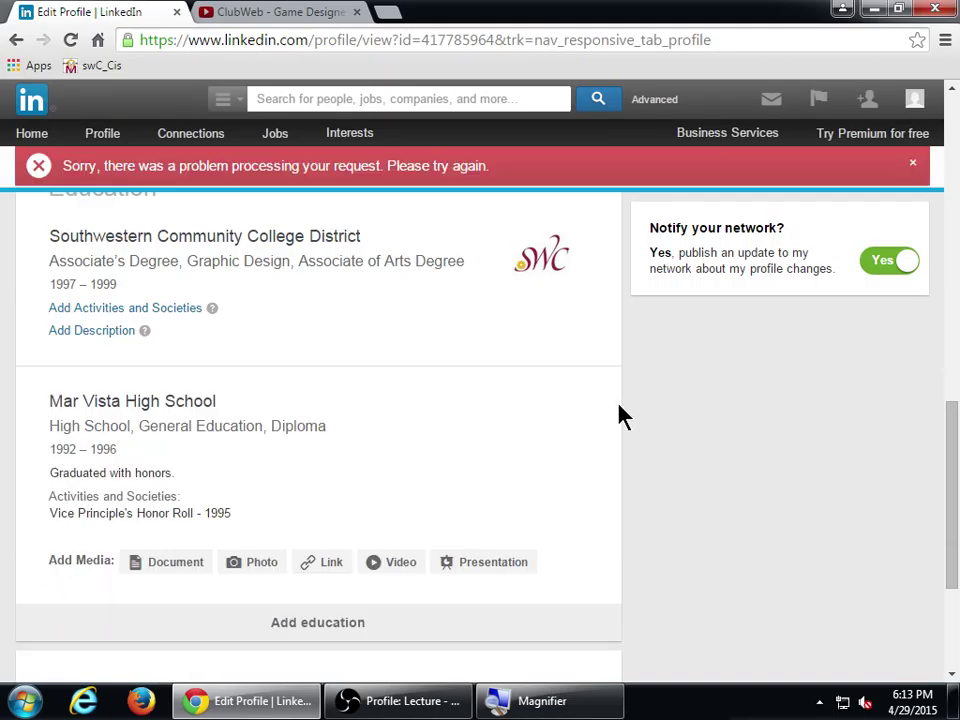
{"action": "scroll", "coordinate": [603, 416], "scroll_direction": "up", "scroll_amount": 1}
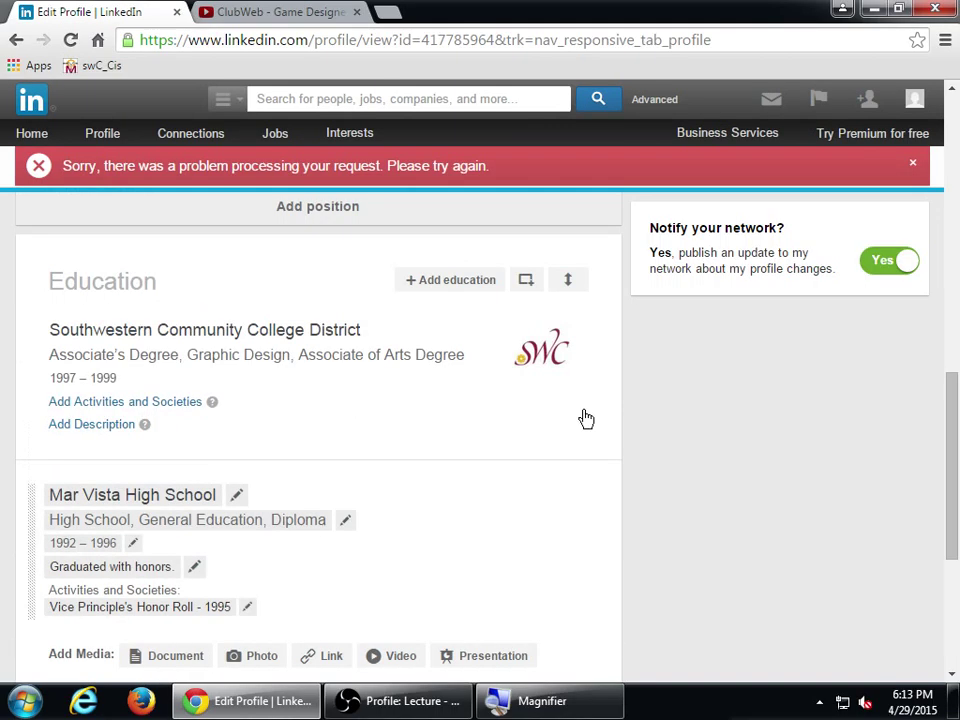
- Cancel out of the Southwestern entry editor and bring up the education add-media form
{"action": "left_click", "coordinate": [442, 420]}
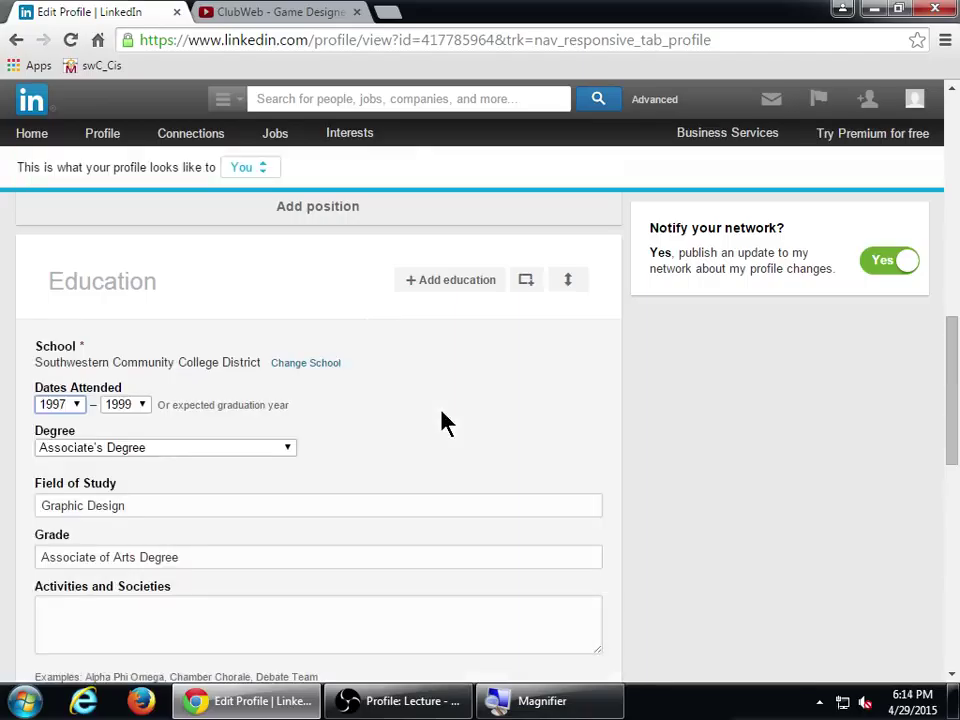
{"action": "scroll", "coordinate": [590, 425], "scroll_direction": "down", "scroll_amount": 4}
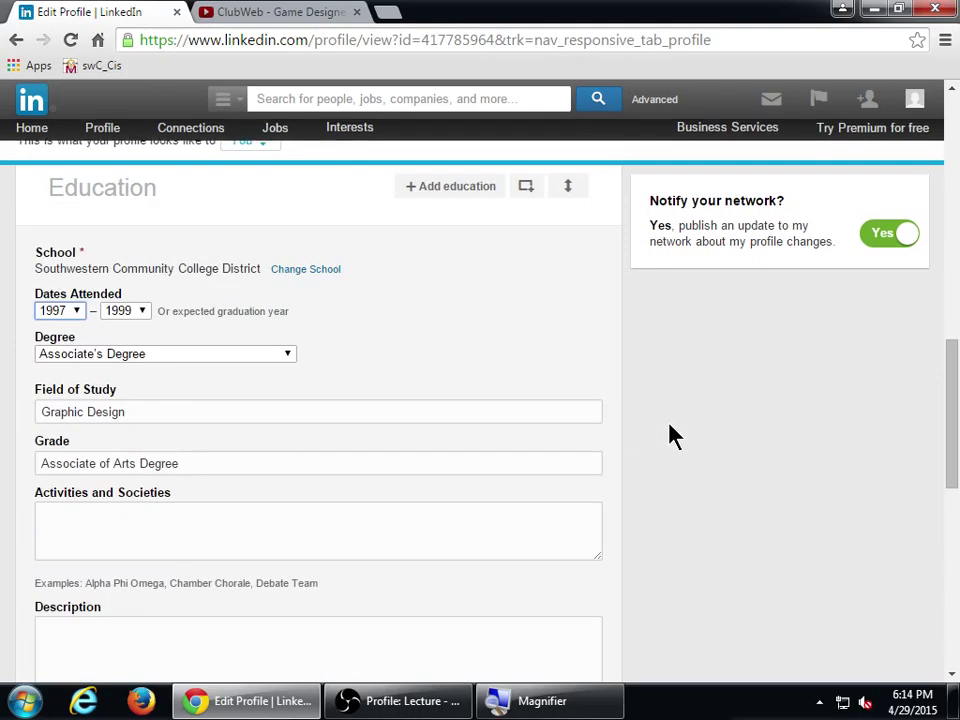
{"action": "left_click", "coordinate": [127, 497]}
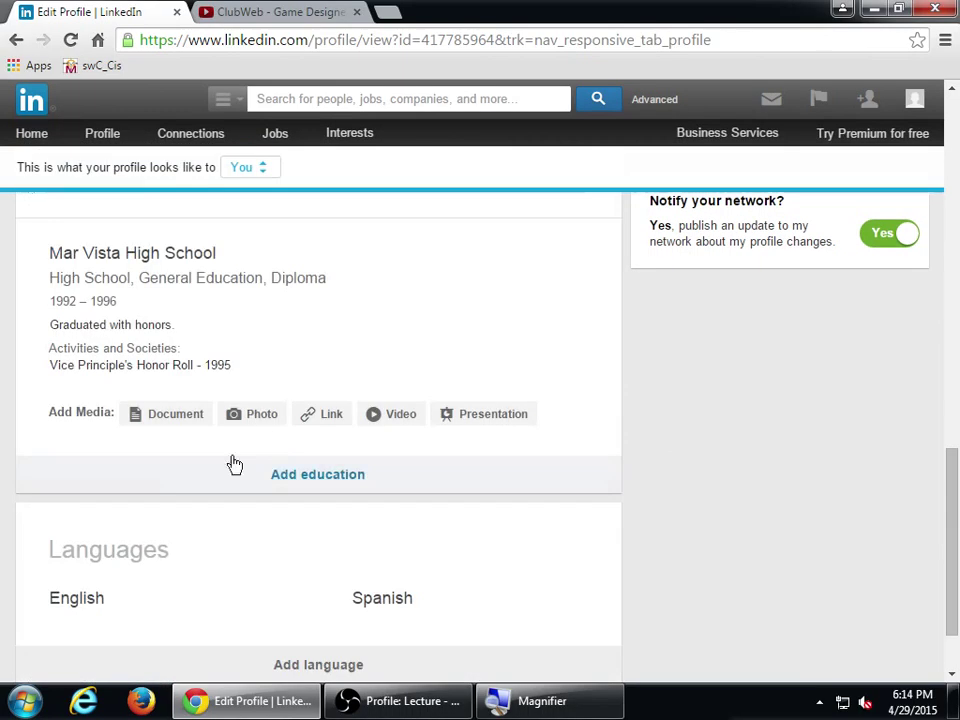
{"action": "scroll", "coordinate": [250, 466], "scroll_direction": "up", "scroll_amount": 2}
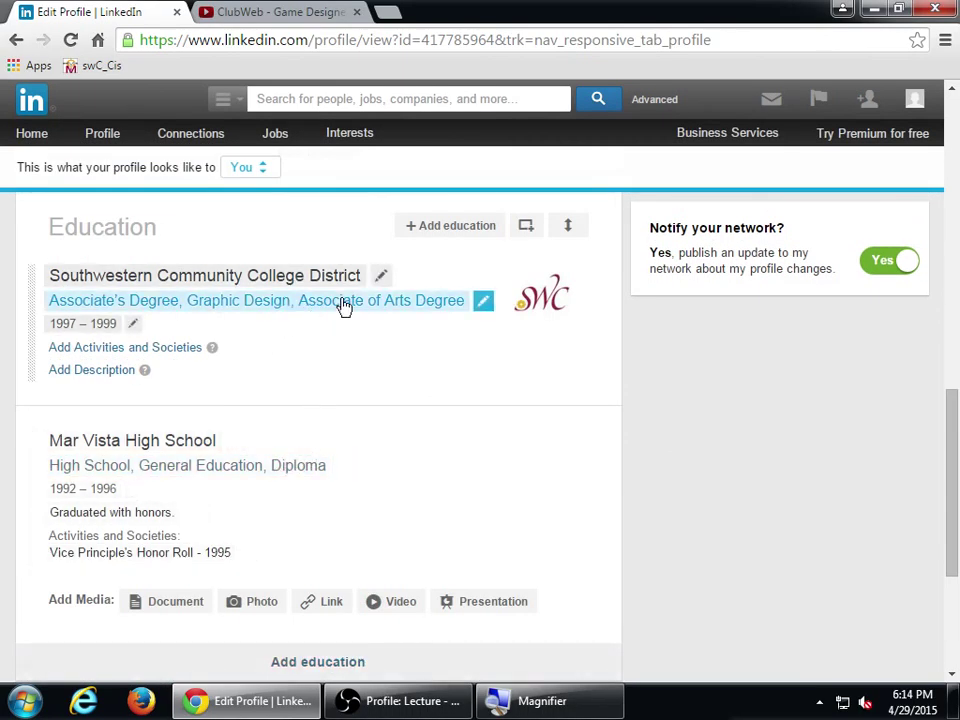
{"action": "left_click", "coordinate": [525, 228]}
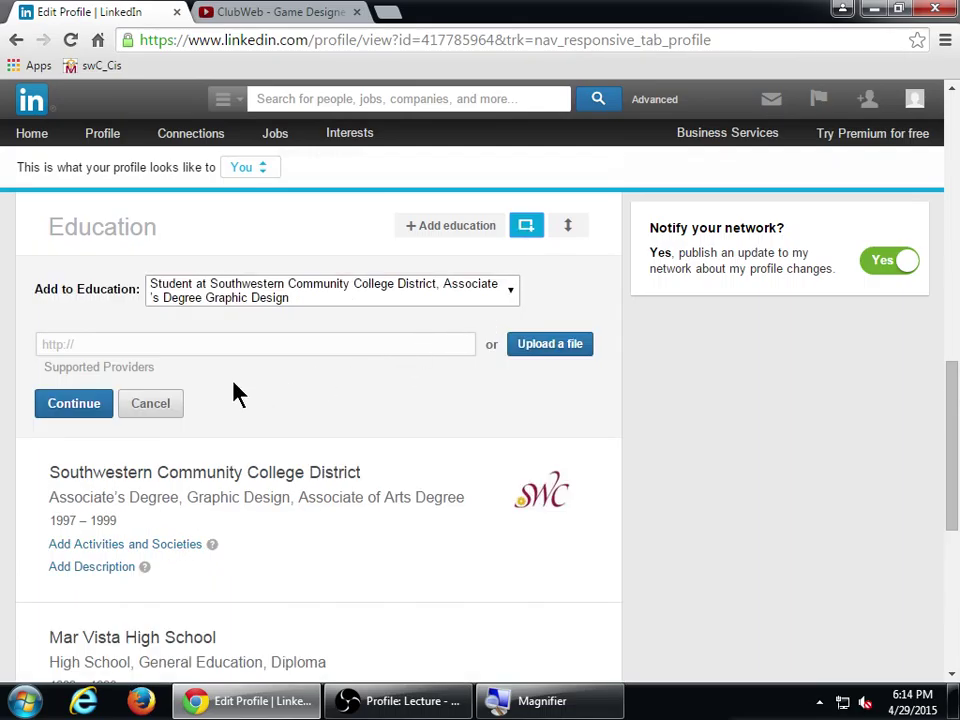
- Check the supported media providers in Help and Embedly's list, then return to the URL field
{"action": "left_click", "coordinate": [66, 369]}
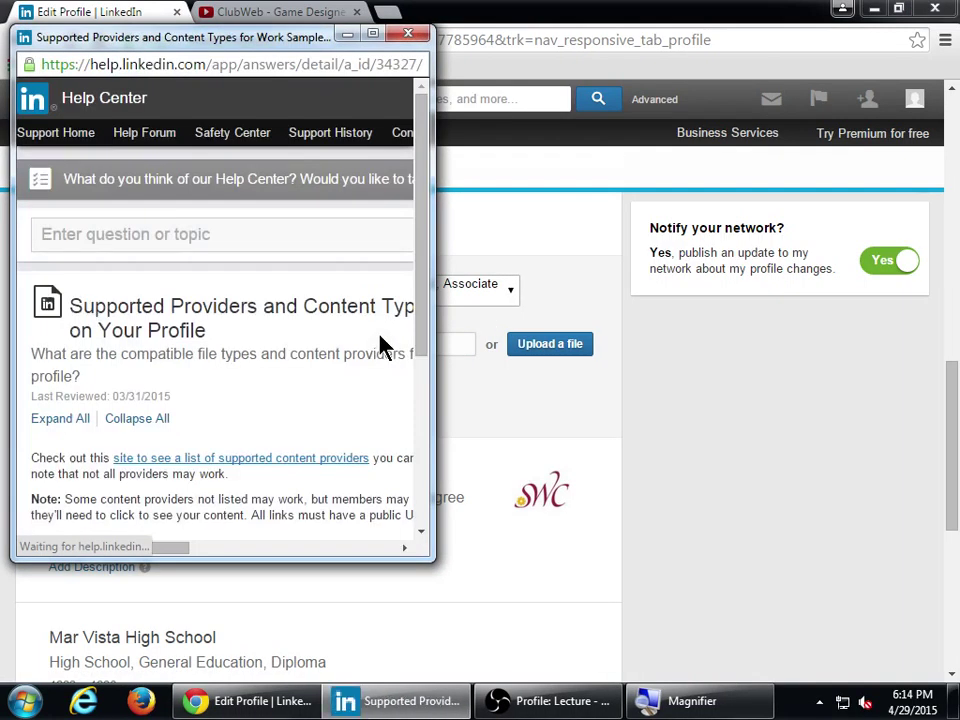
{"action": "scroll", "coordinate": [380, 345], "scroll_direction": "down", "scroll_amount": 2}
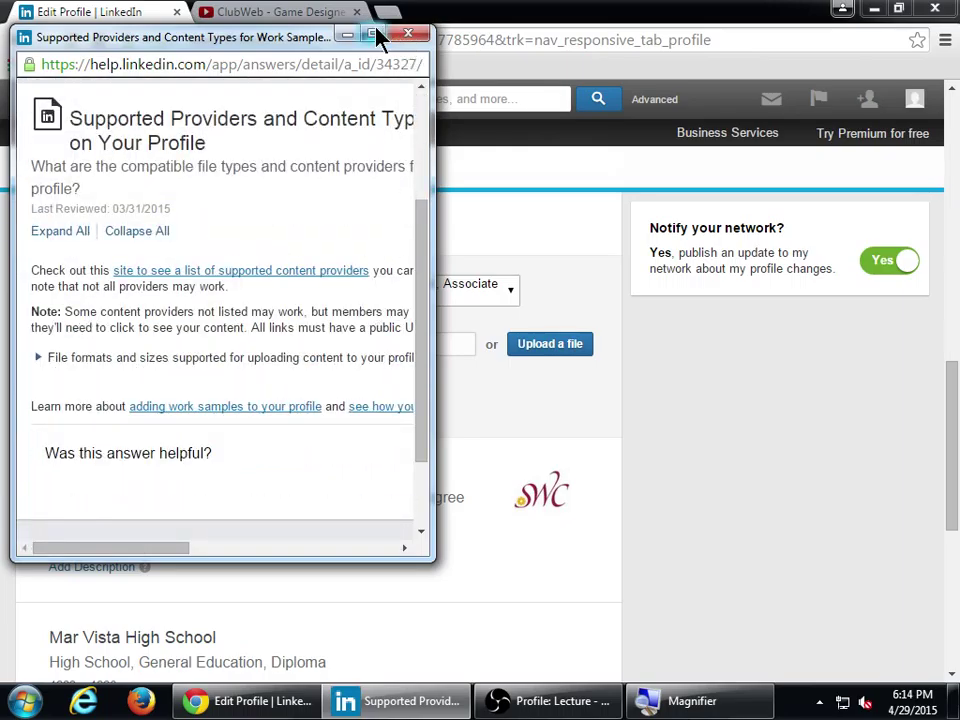
{"action": "left_click", "coordinate": [375, 35]}
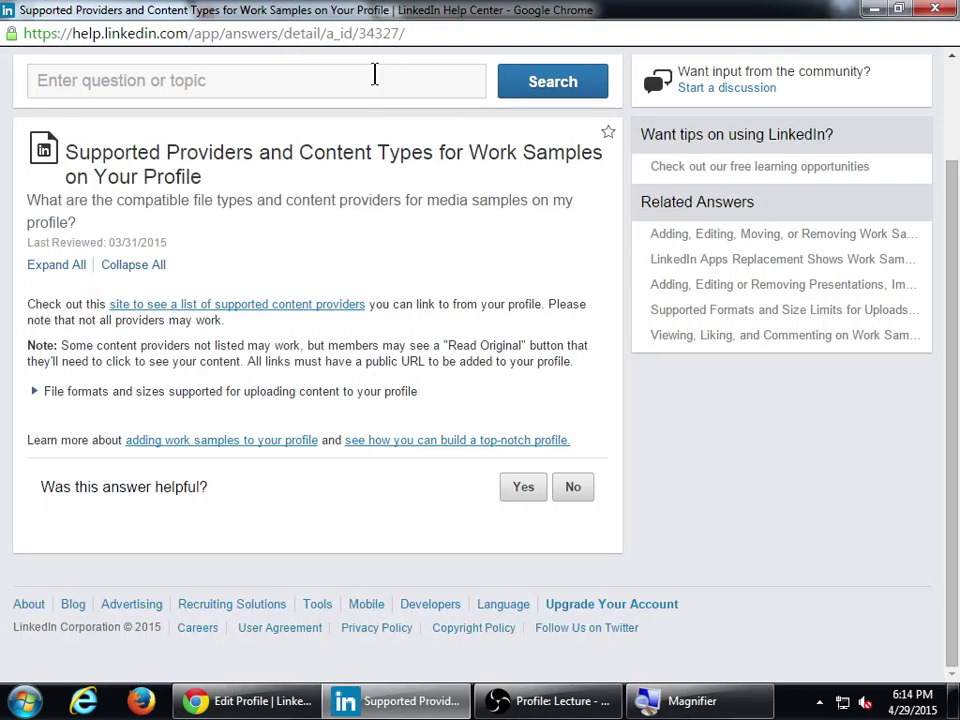
{"action": "left_click", "coordinate": [281, 314]}
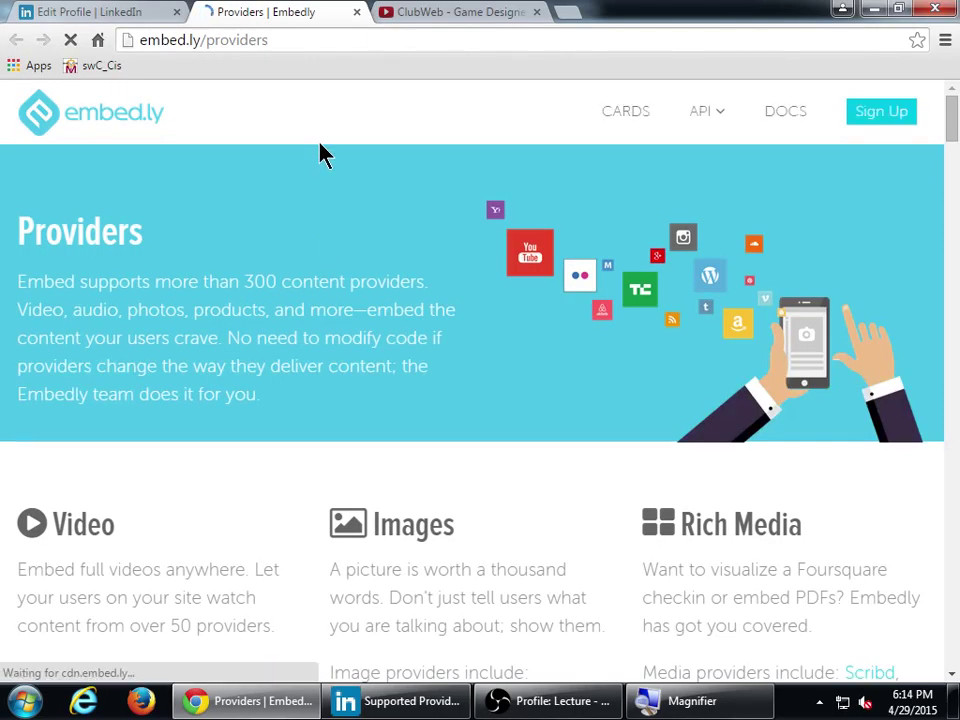
{"action": "middle_click", "coordinate": [300, 10]}
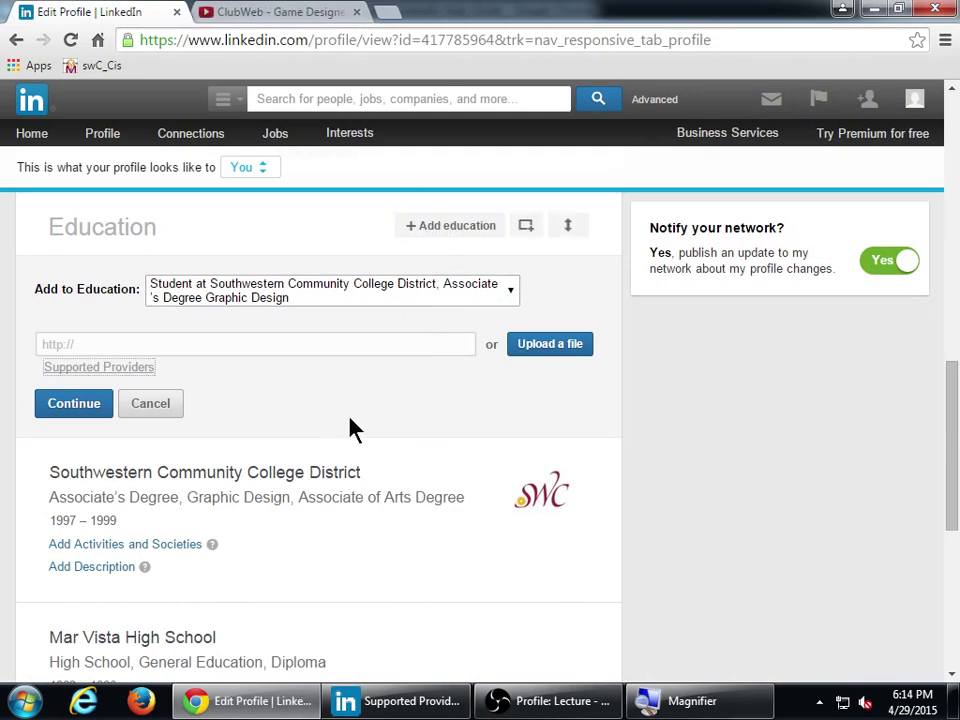
{"action": "left_click", "coordinate": [437, 701]}
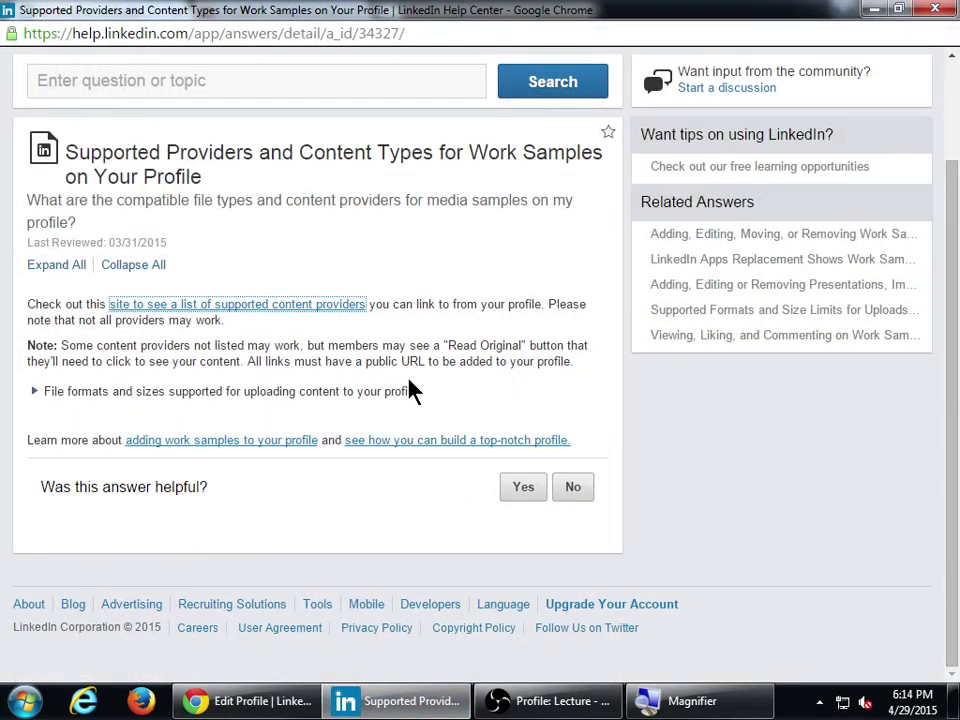
{"action": "left_click", "coordinate": [935, 8]}
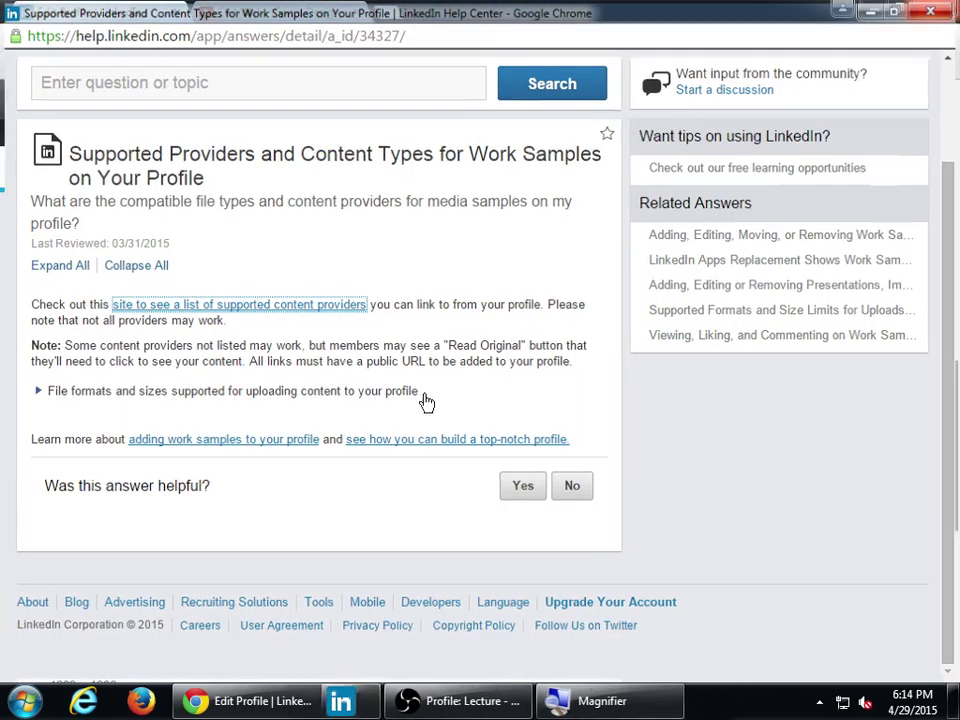
{"action": "left_click", "coordinate": [150, 343]}
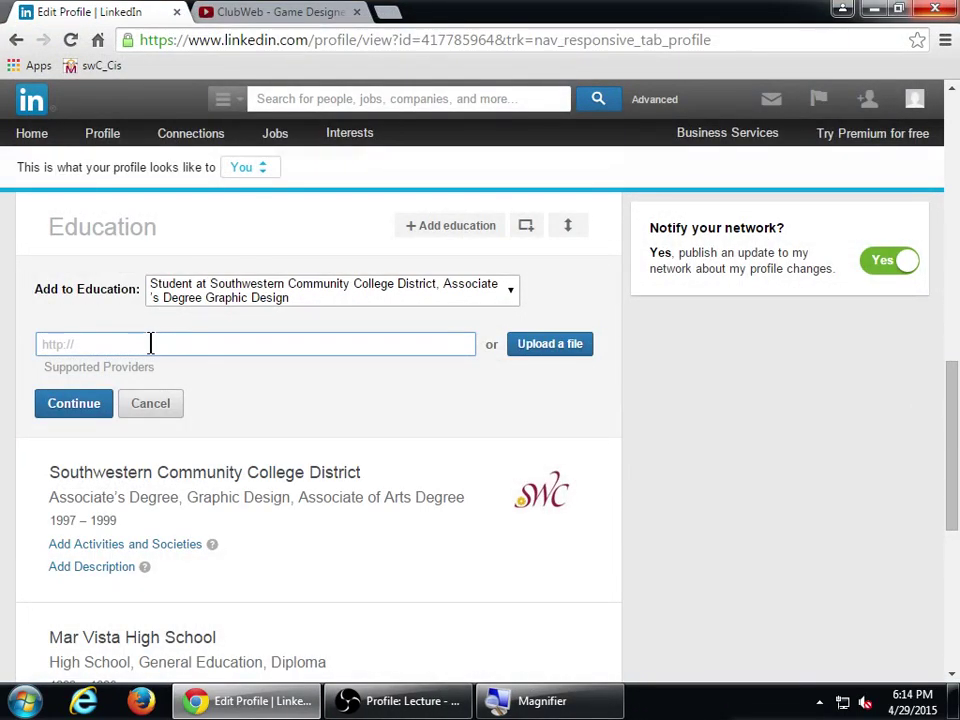
- Paste the ClubWeb video link, fetch its details, and add it to the Southwestern entry
{"action": "type", "text": "https://youtu.be/yf5z8yEdeZ4"}
{"action": "left_click", "coordinate": [79, 403]}
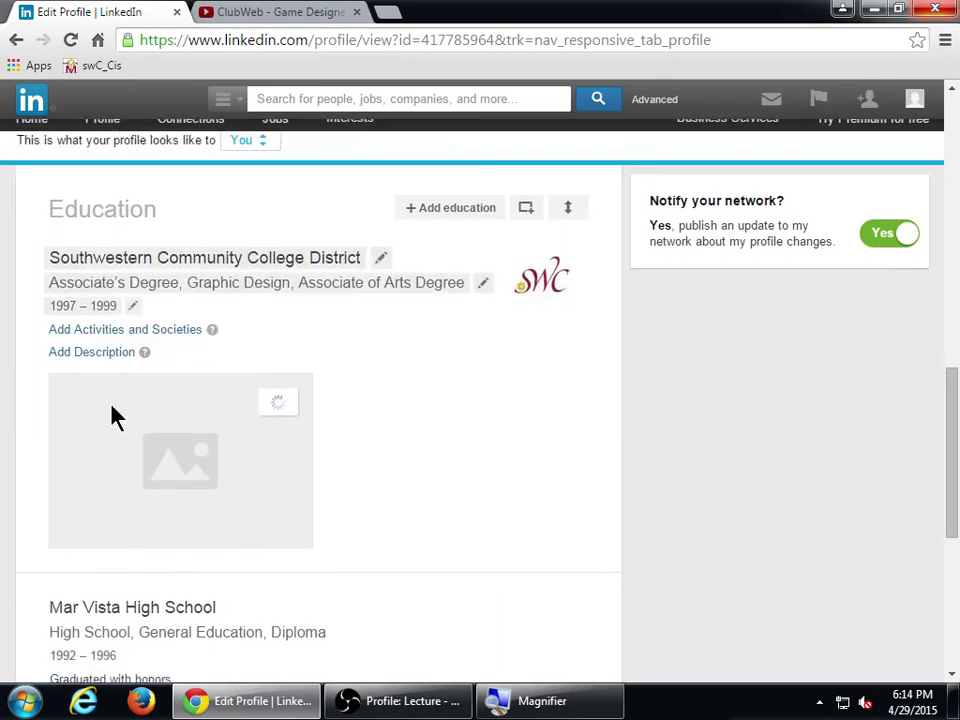
{"action": "scroll", "coordinate": [190, 416], "scroll_direction": "down", "scroll_amount": 2}
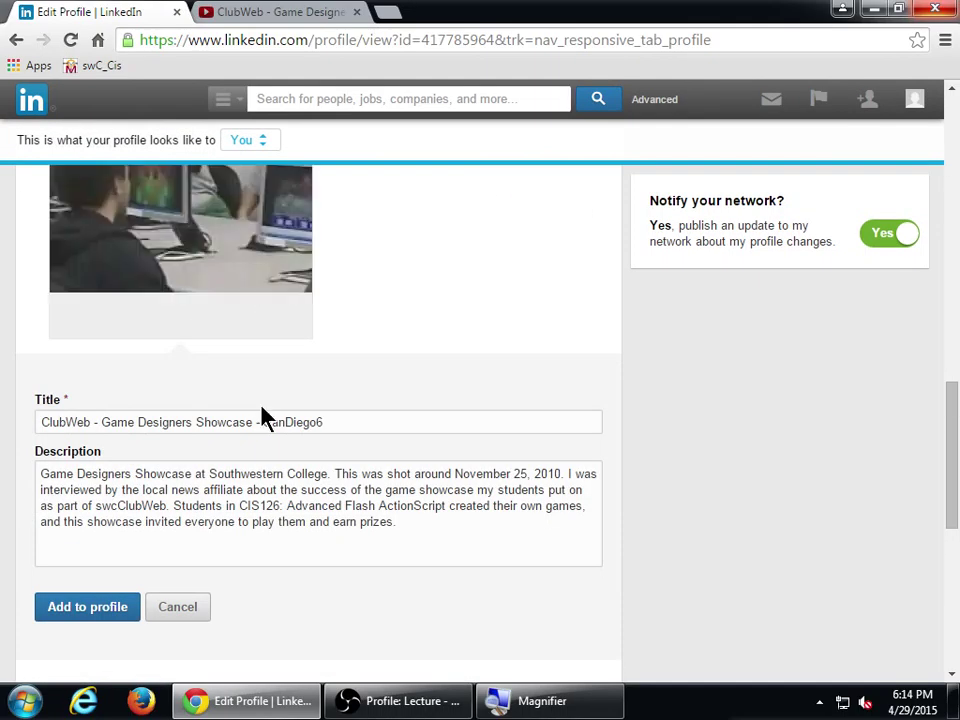
{"action": "scroll", "coordinate": [290, 440], "scroll_direction": "up", "scroll_amount": 2}
{"action": "scroll", "coordinate": [360, 470], "scroll_direction": "down", "scroll_amount": 2}
{"action": "scroll", "coordinate": [690, 508], "scroll_direction": "up", "scroll_amount": 1}
{"action": "scroll", "coordinate": [700, 510], "scroll_direction": "up", "scroll_amount": 1}
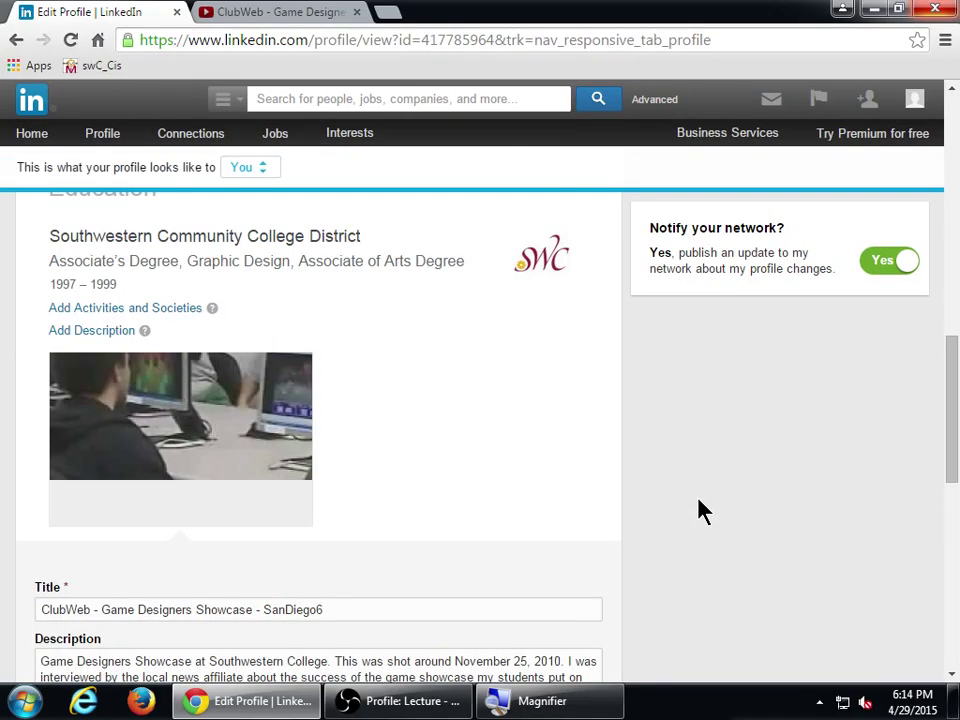
{"action": "scroll", "coordinate": [701, 510], "scroll_direction": "down", "scroll_amount": 2}
{"action": "left_click", "coordinate": [78, 612]}
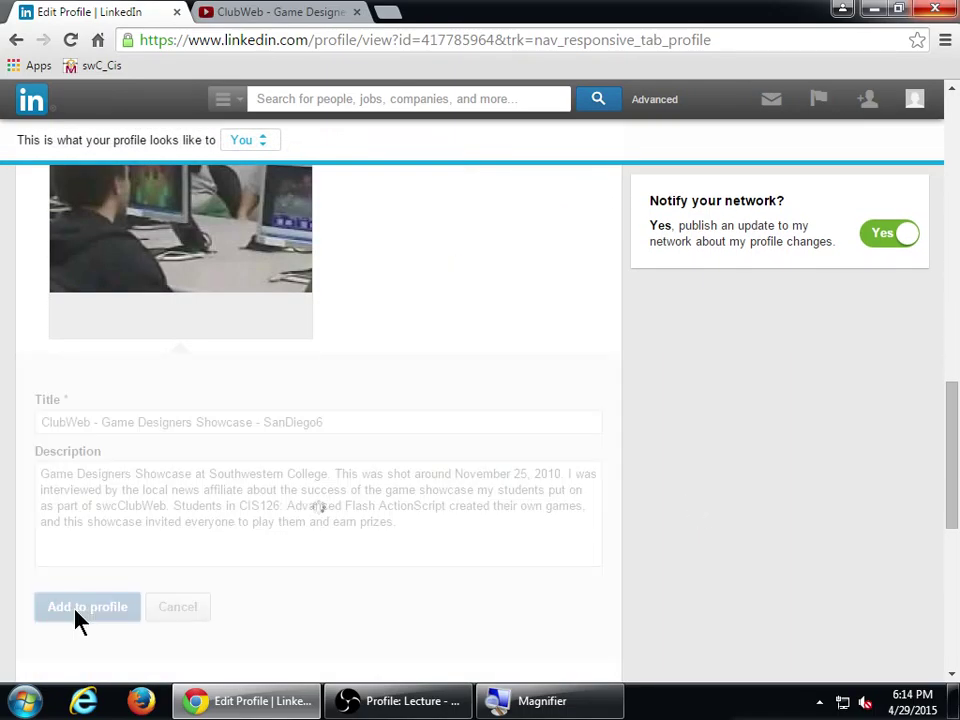
{"action": "left_click", "coordinate": [867, 703]}
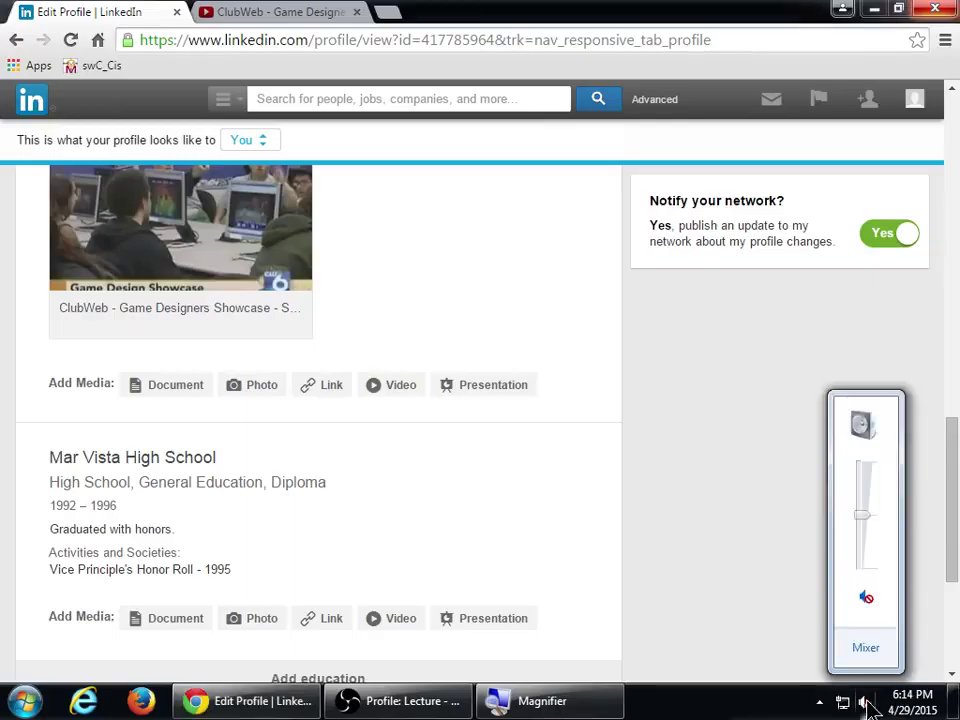
- Unmute the speakers and raise the system volume from 59 to 68
{"action": "left_click", "coordinate": [867, 599]}
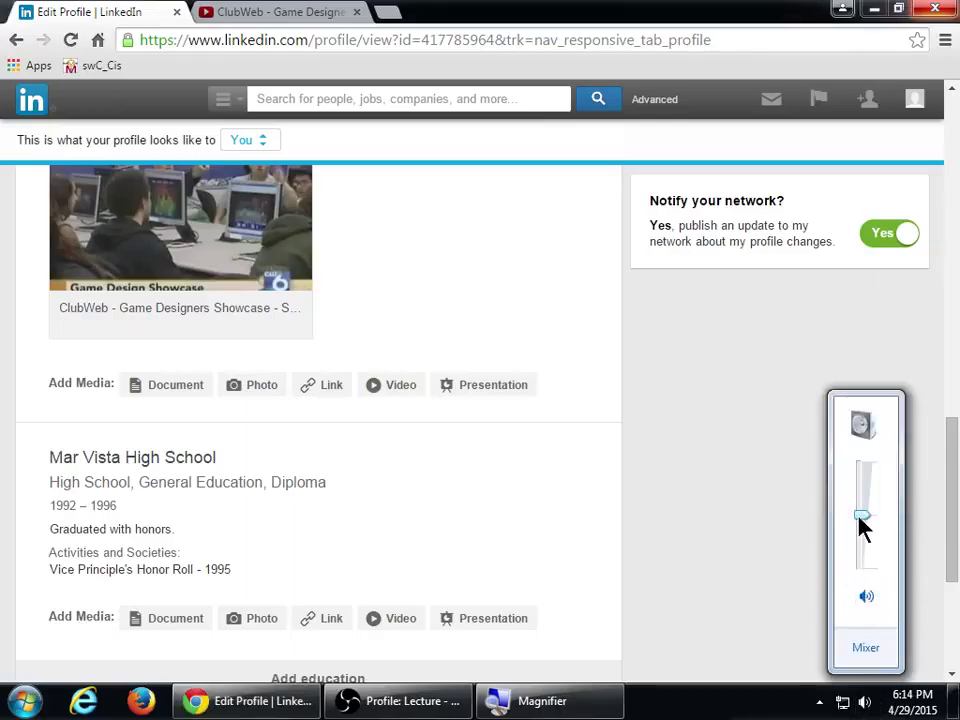
{"action": "left_click_drag", "start_coordinate": [864, 515], "coordinate": [866, 505]}
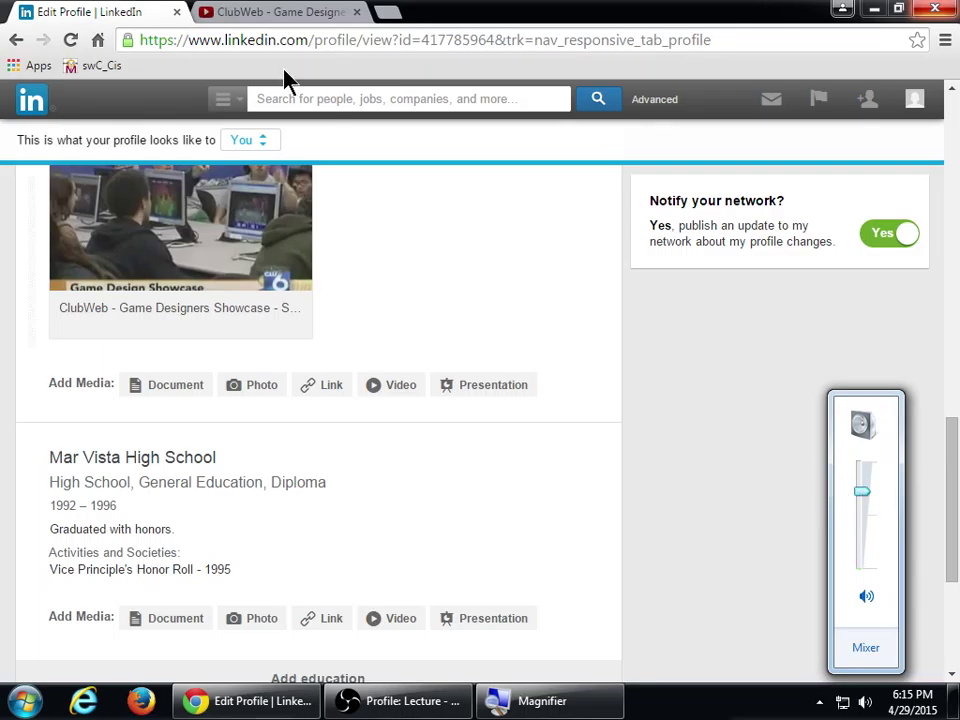
{"action": "left_click", "coordinate": [285, 12]}
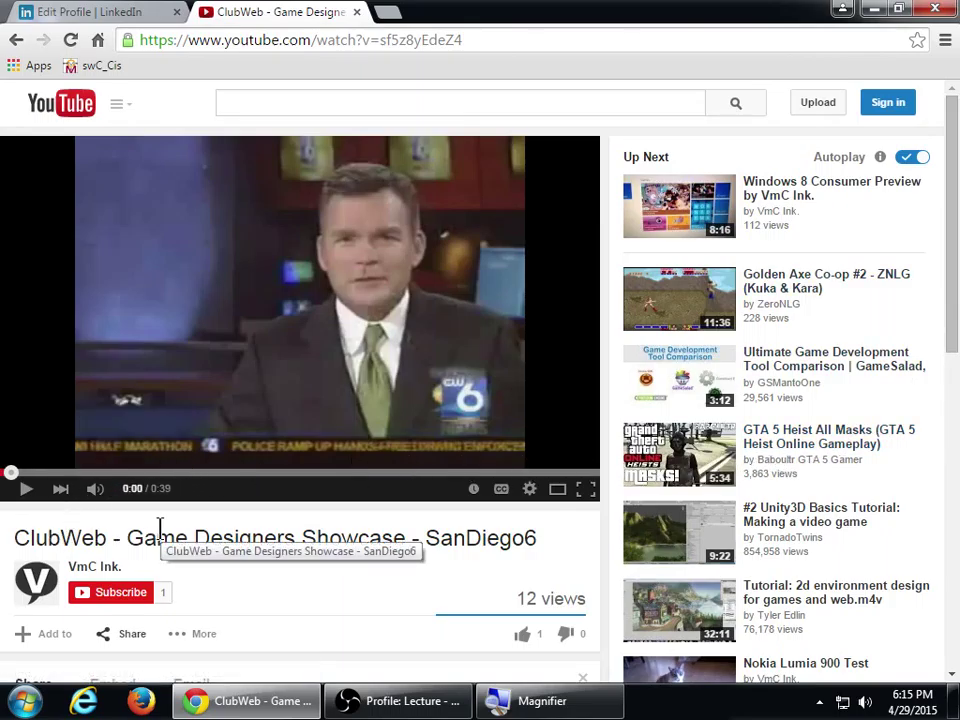
- Watch the ClubWeb showcase video full screen to the end, then exit full screen
{"action": "left_click", "coordinate": [27, 492]}
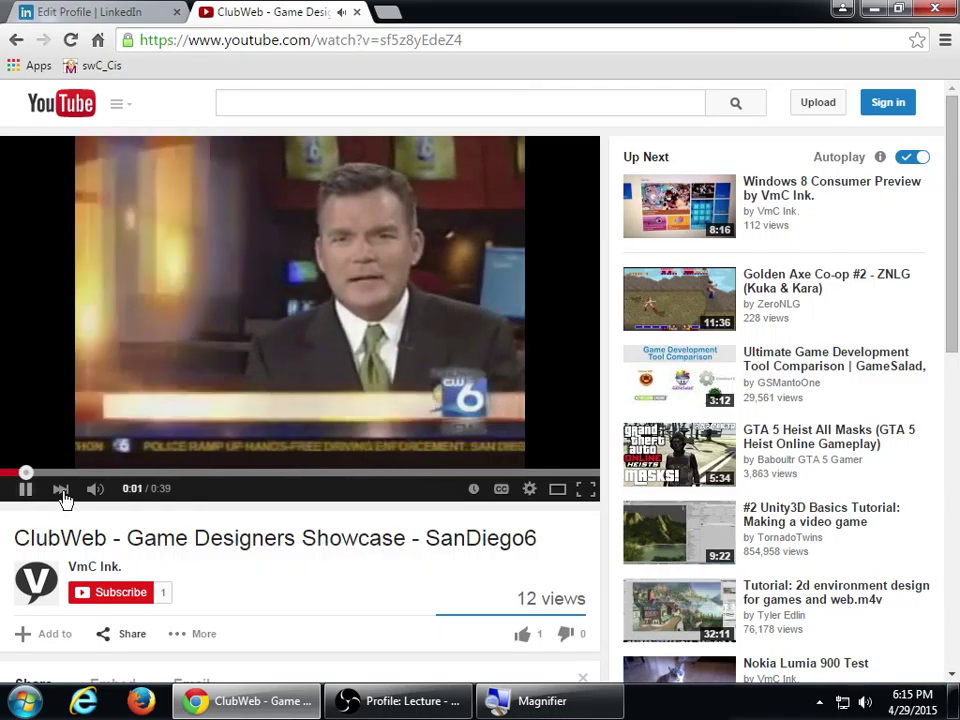
{"action": "left_click", "coordinate": [586, 489]}
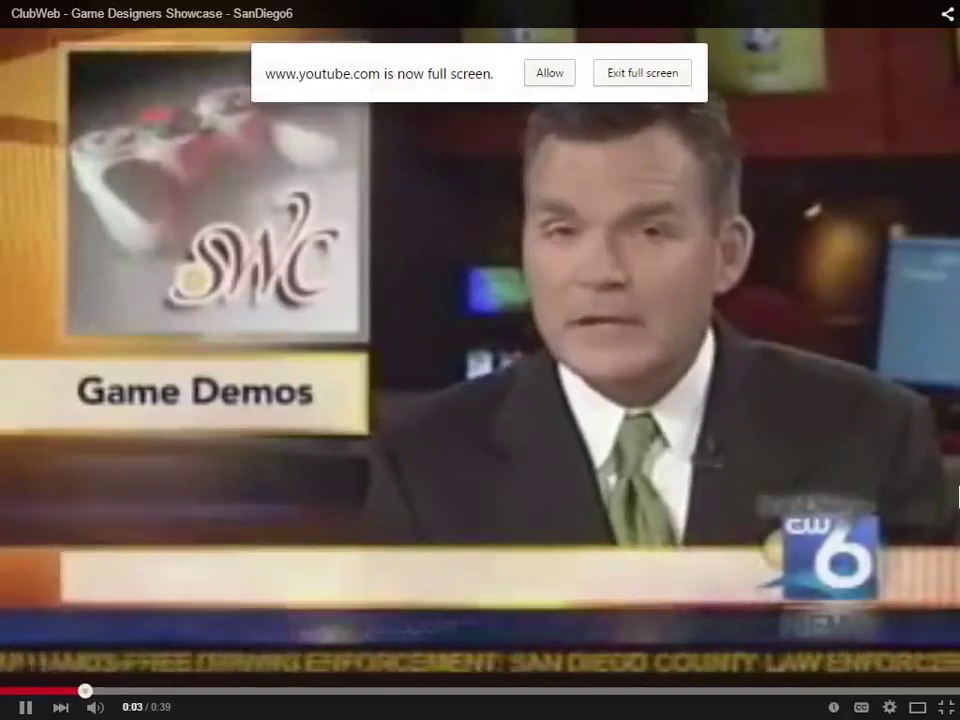
{"action": "left_click", "coordinate": [534, 77]}
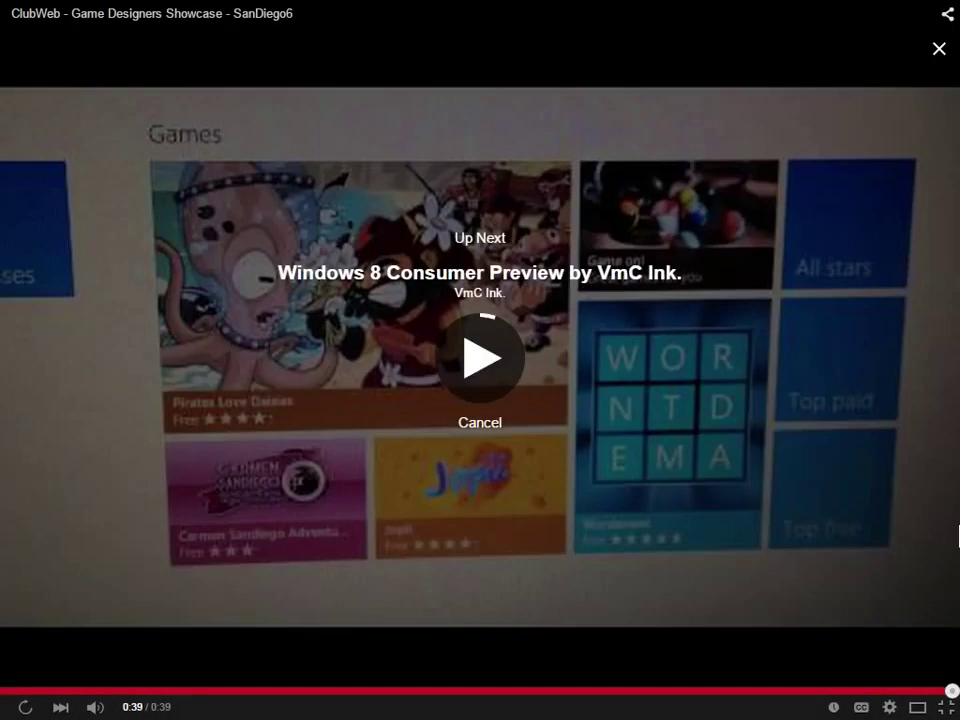
{"action": "key", "text": "Escape"}
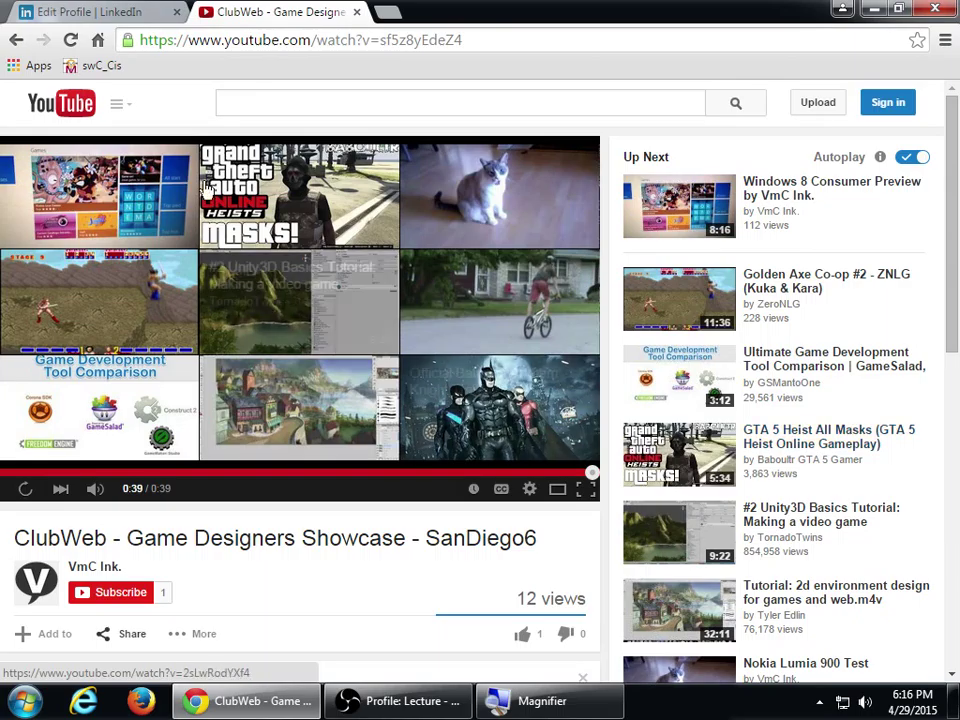
{"action": "left_click", "coordinate": [76, 11]}
{"action": "scroll", "coordinate": [375, 272], "scroll_direction": "up", "scroll_amount": 2}
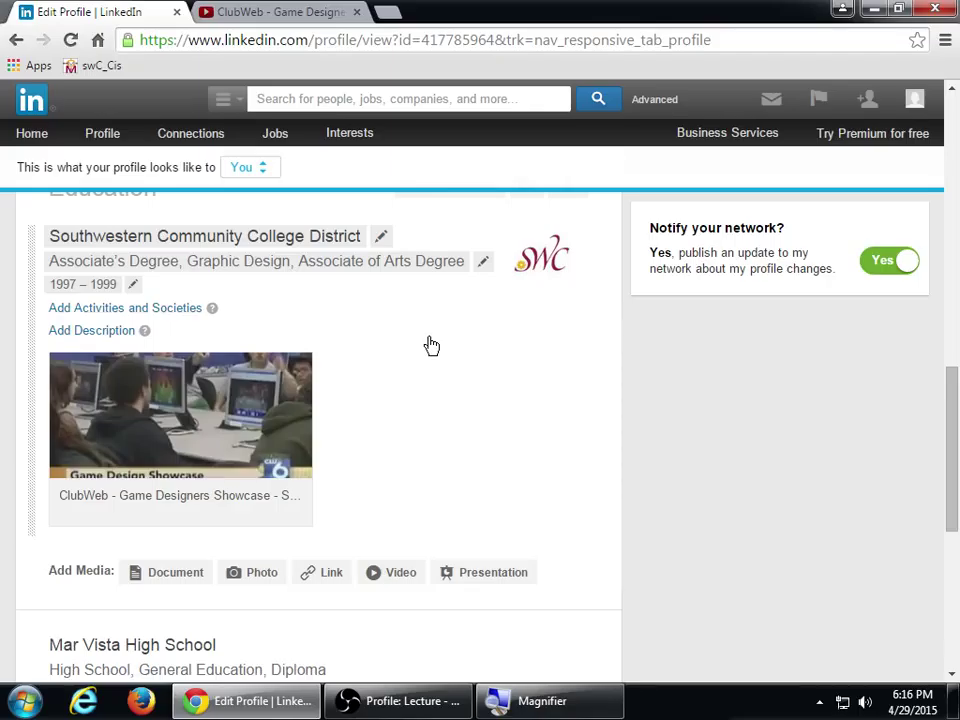
{"action": "scroll", "coordinate": [770, 459], "scroll_direction": "up", "scroll_amount": 2}
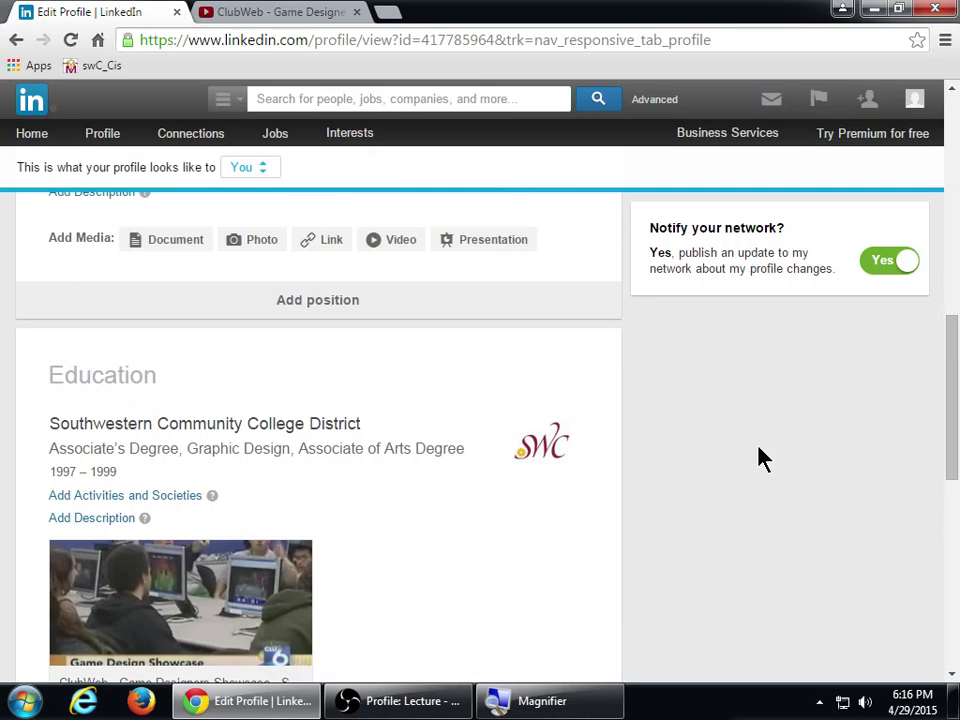
{"action": "scroll", "coordinate": [760, 459], "scroll_direction": "down", "scroll_amount": 1}
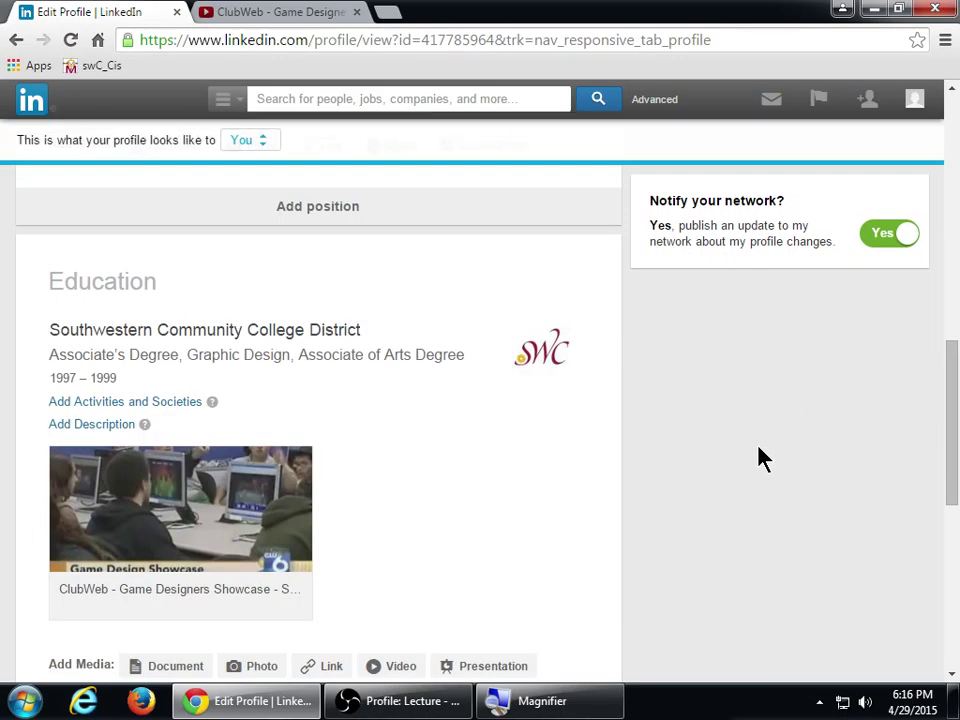
{"action": "scroll", "coordinate": [760, 459], "scroll_direction": "down", "scroll_amount": 1}
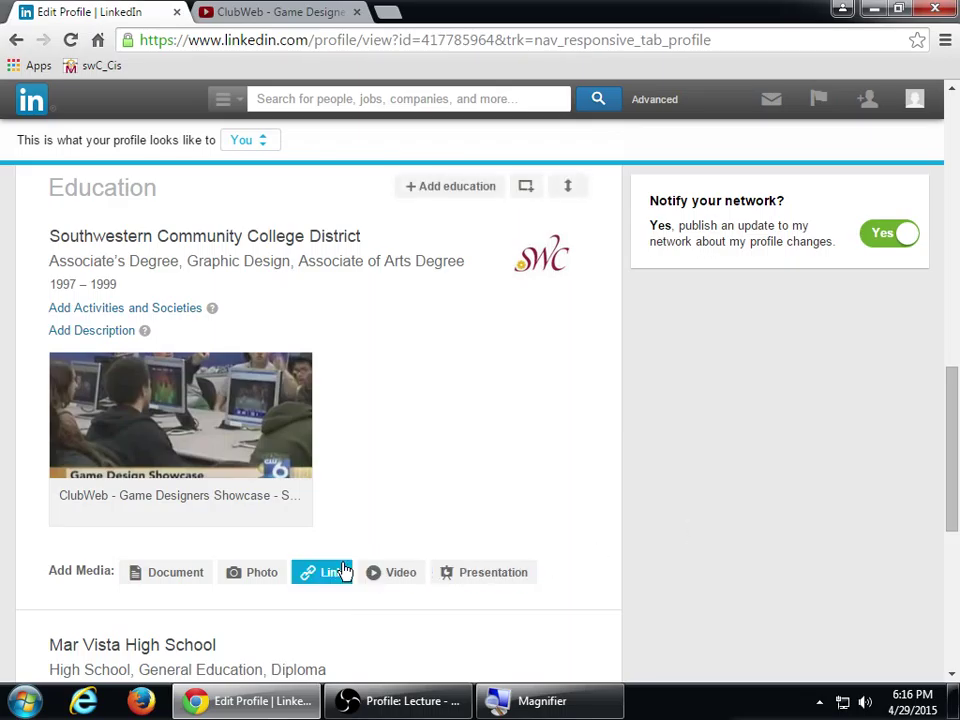
{"action": "left_click", "coordinate": [331, 572]}
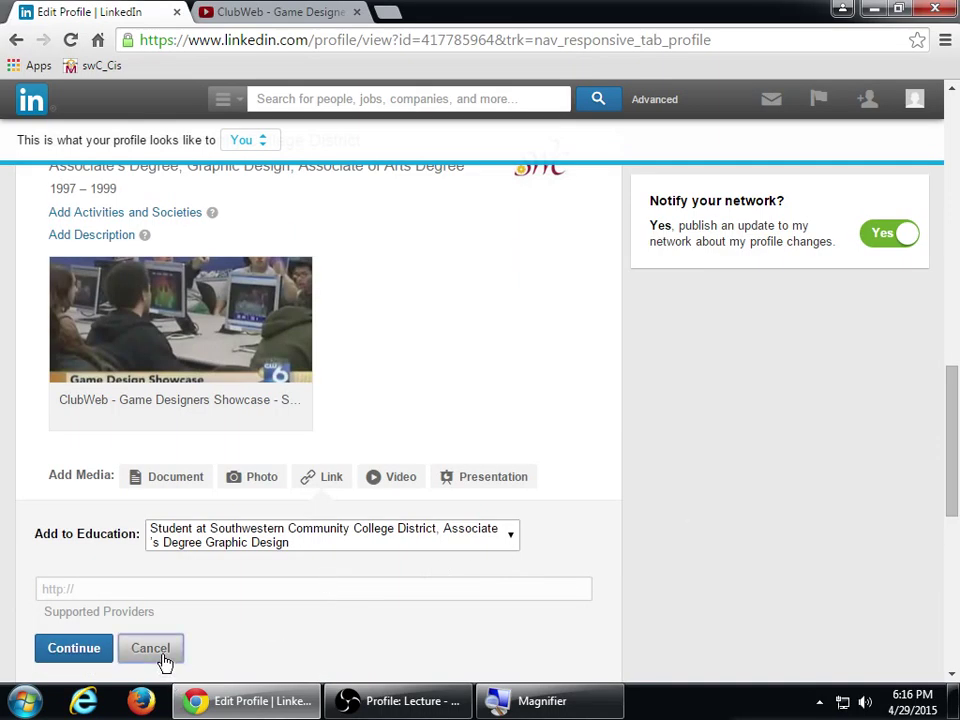
{"action": "left_click", "coordinate": [160, 652]}
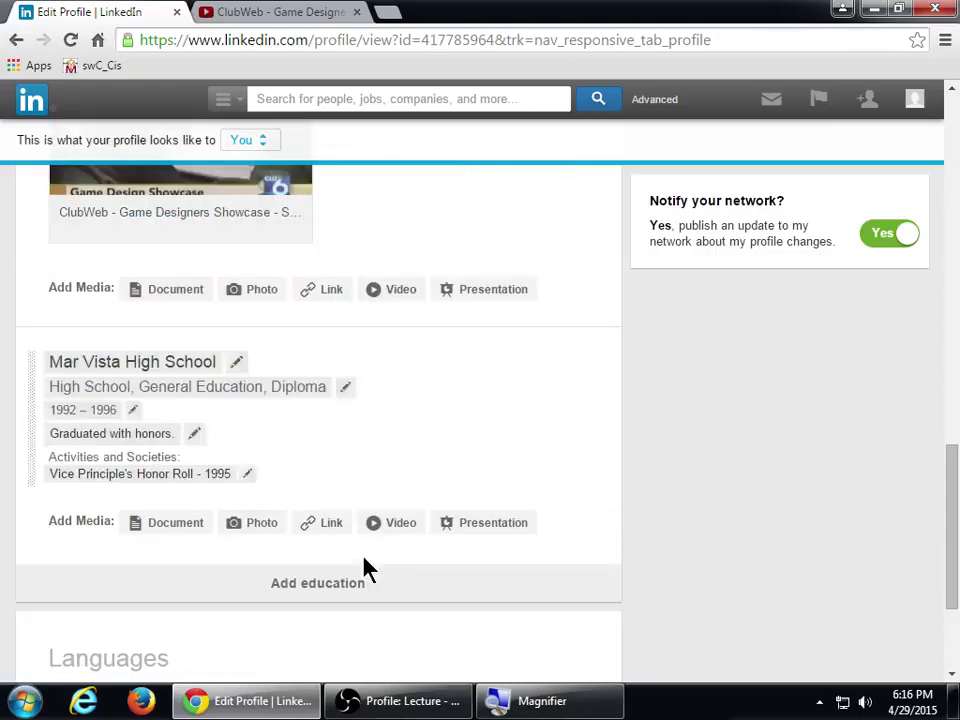
{"action": "left_click", "coordinate": [326, 531]}
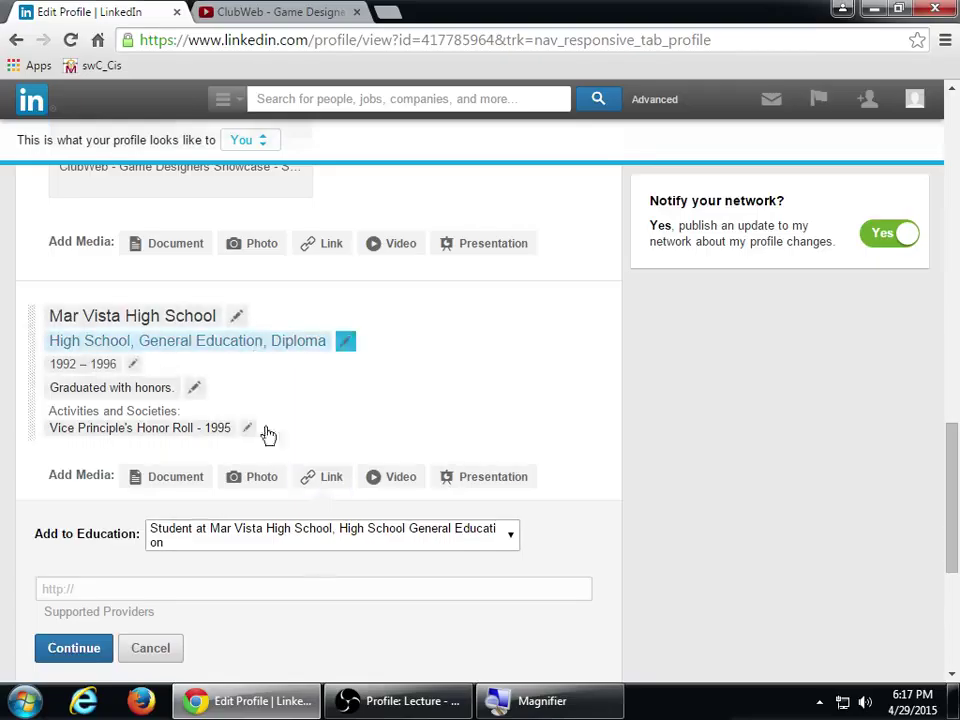
{"action": "left_click", "coordinate": [155, 648]}
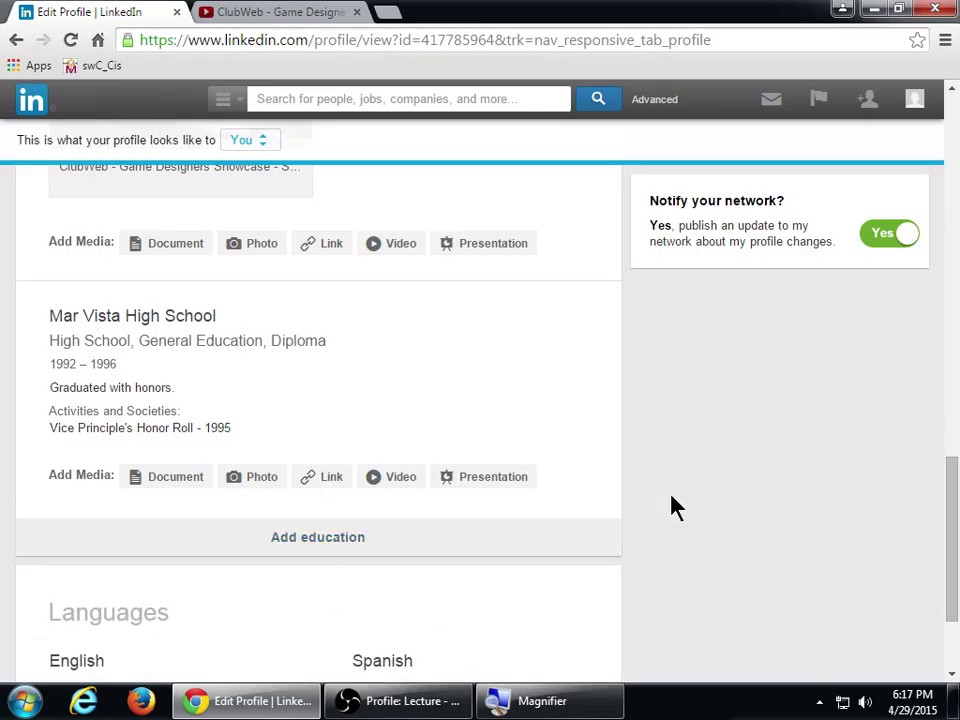
{"action": "scroll", "coordinate": [686, 551], "scroll_direction": "up", "scroll_amount": 15}
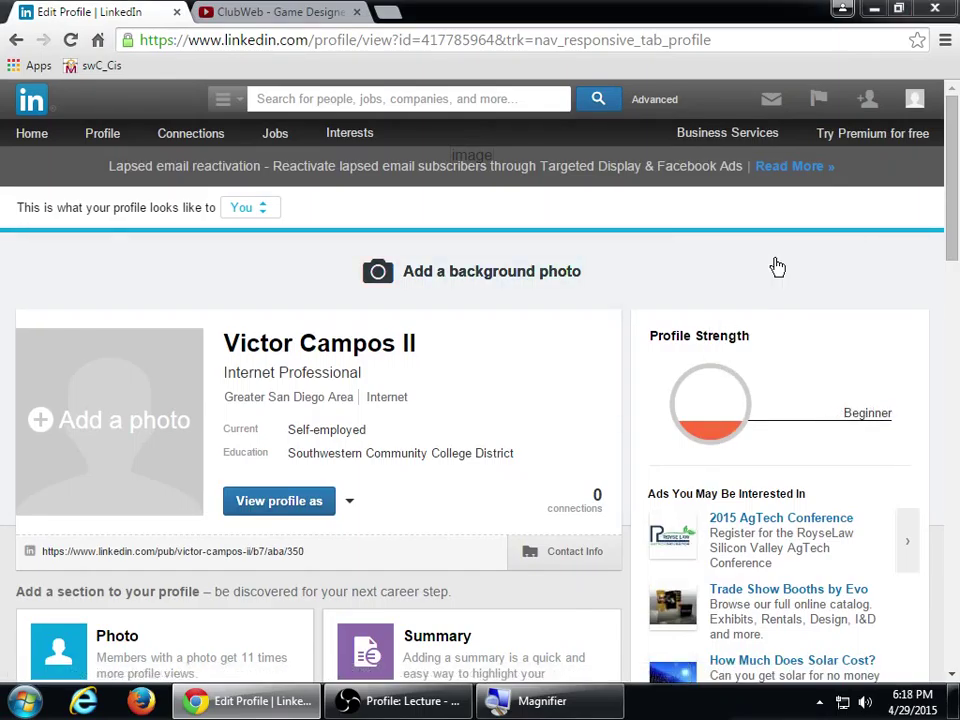
- Expand Add a section with View More to list Skills, Organizations and Honors & Awards
{"action": "key", "text": "ctrl+o"}
{"action": "key", "text": "Escape"}
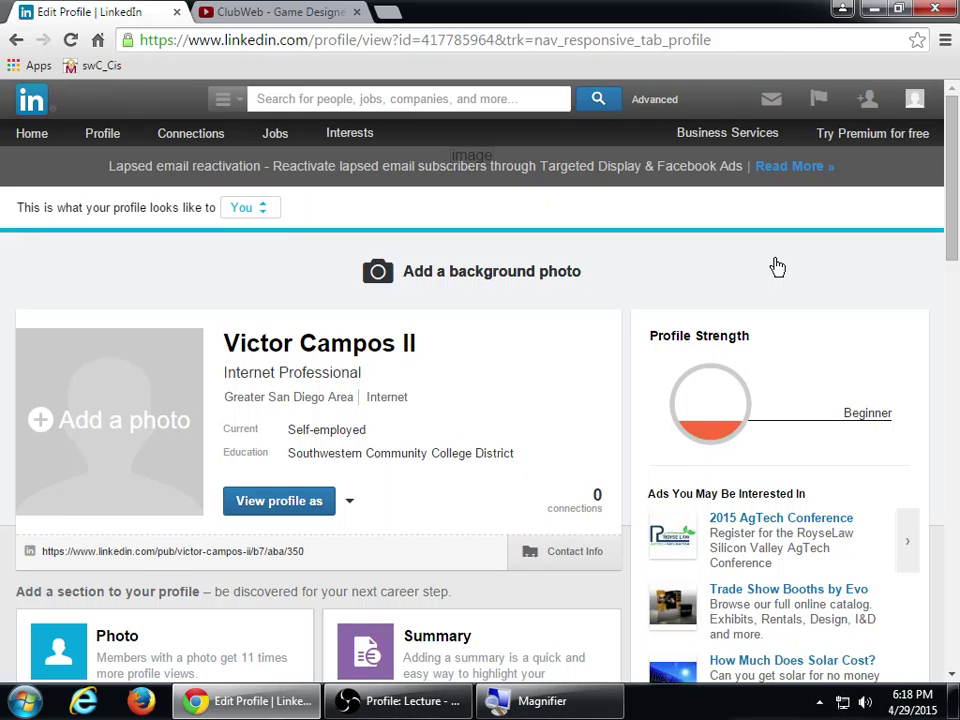
{"action": "scroll", "coordinate": [551, 444], "scroll_direction": "down", "scroll_amount": 4}
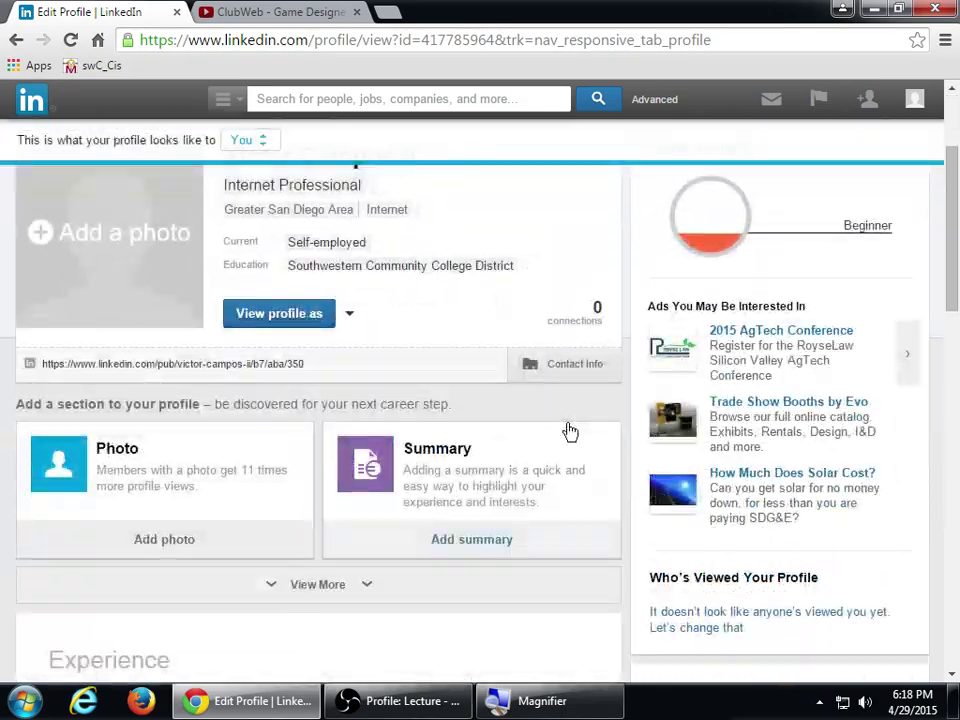
{"action": "left_click", "coordinate": [369, 410]}
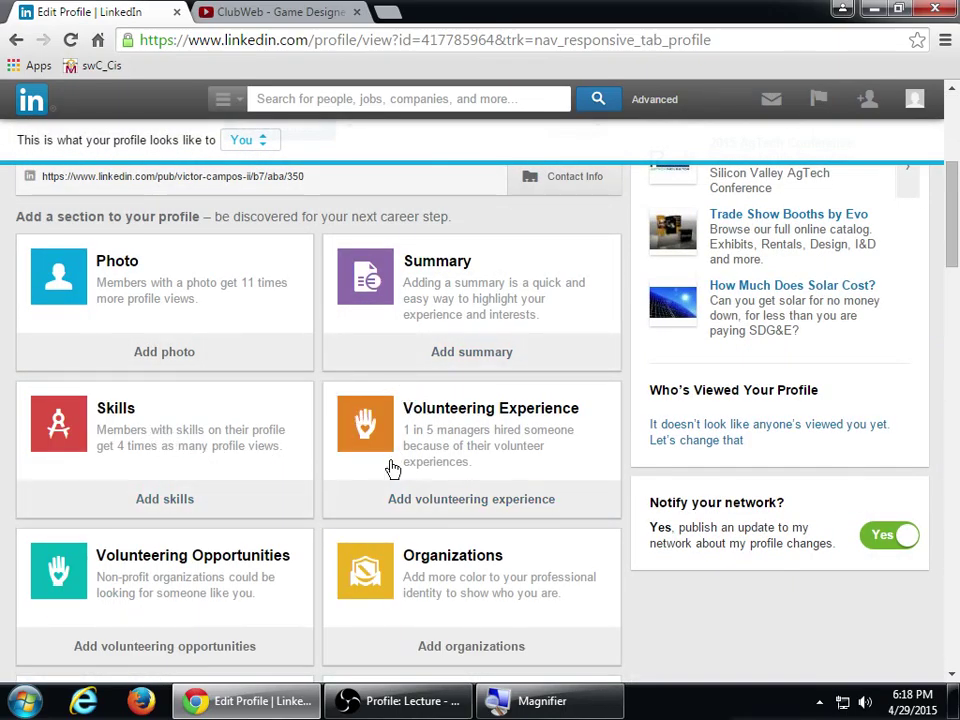
{"action": "scroll", "coordinate": [386, 500], "scroll_direction": "down", "scroll_amount": 2}
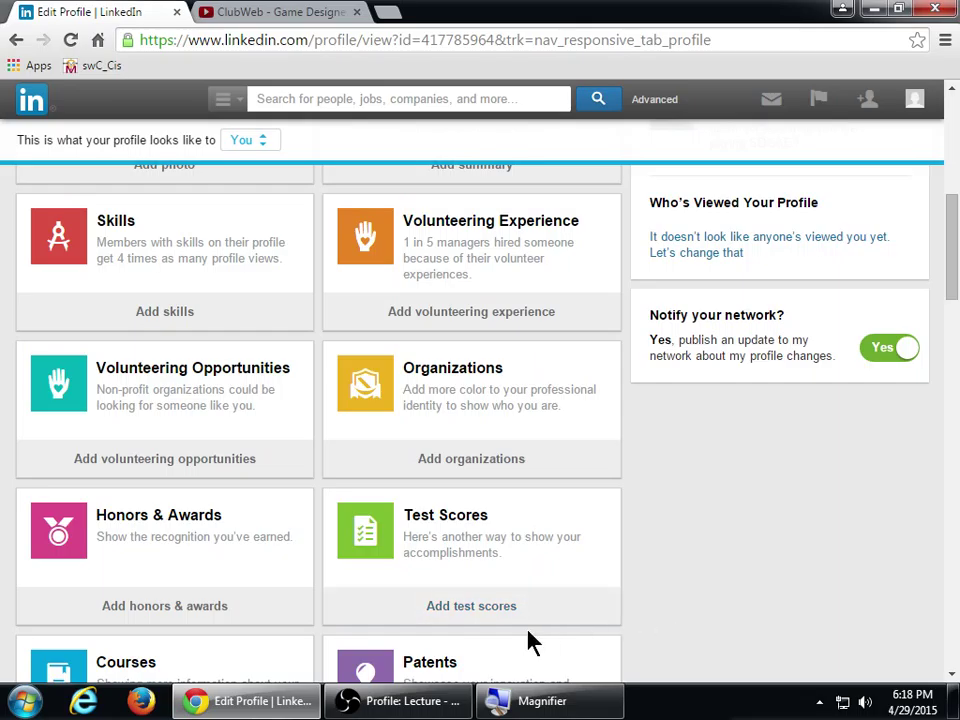
{"action": "left_click", "coordinate": [414, 703]}
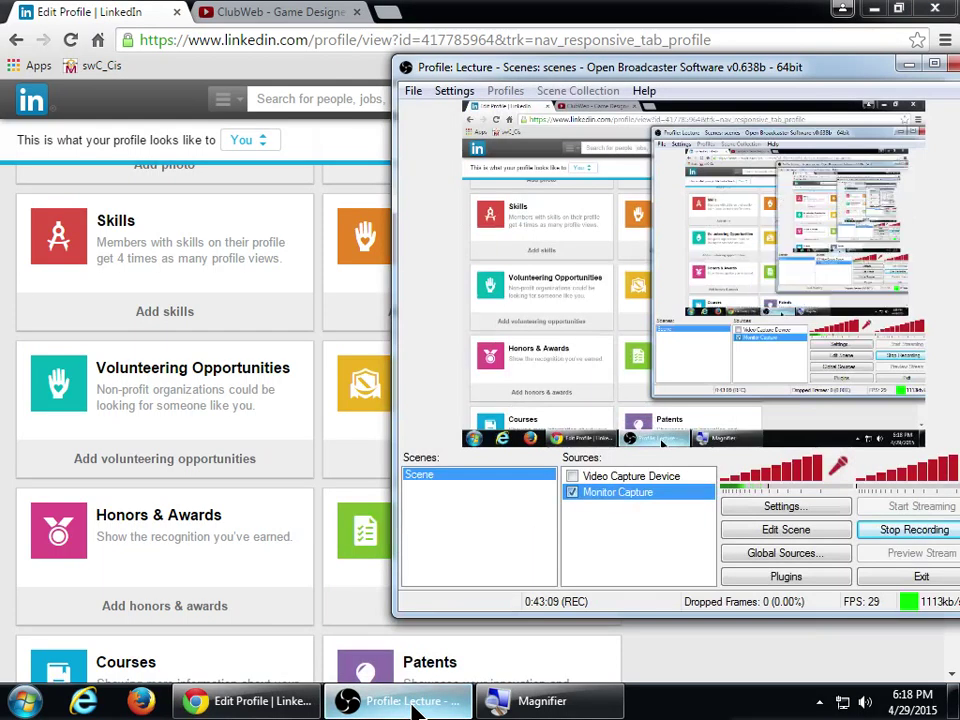